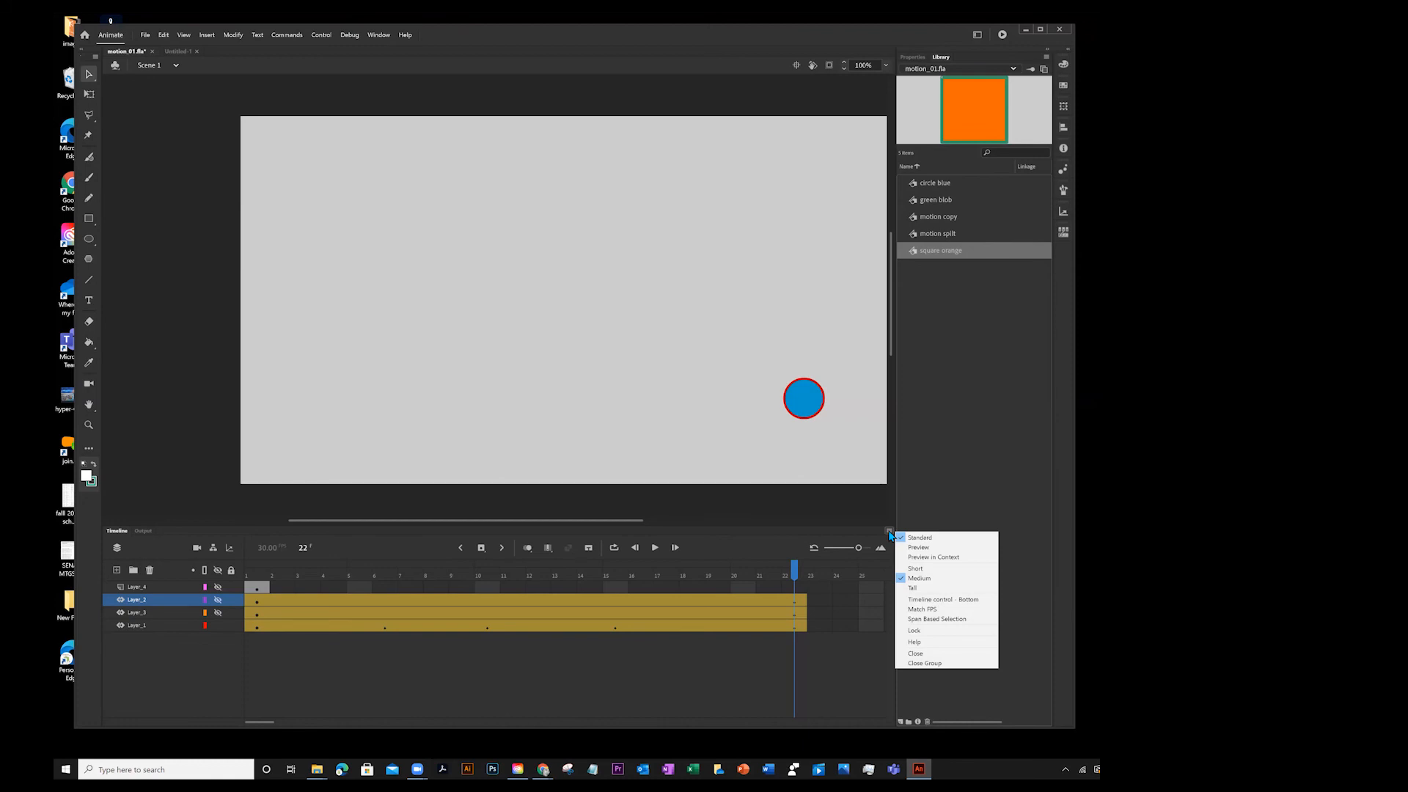
- Switch the timeline to the Preview frame view to see keyframe thumbnails, and return it to Standard
click(920, 548)
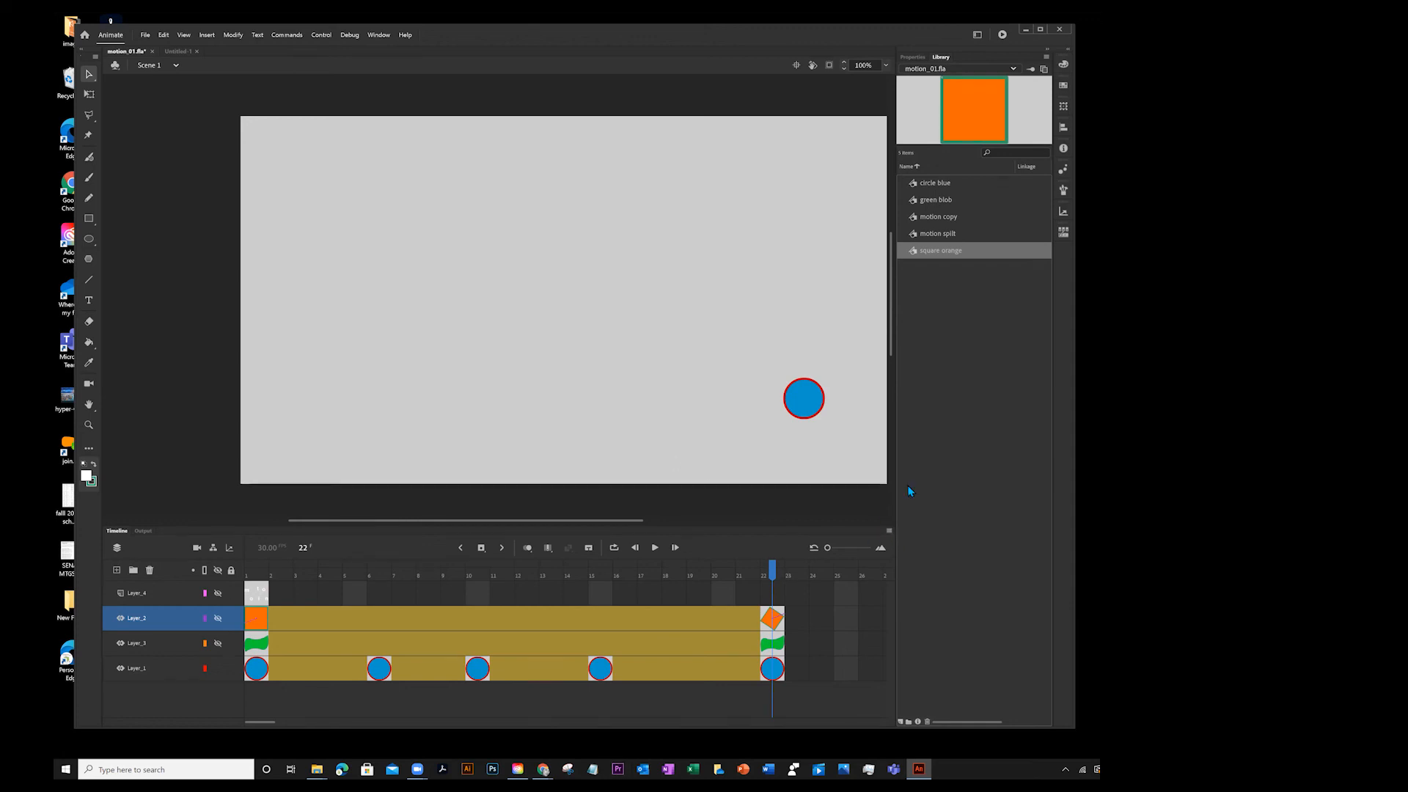
click(889, 532)
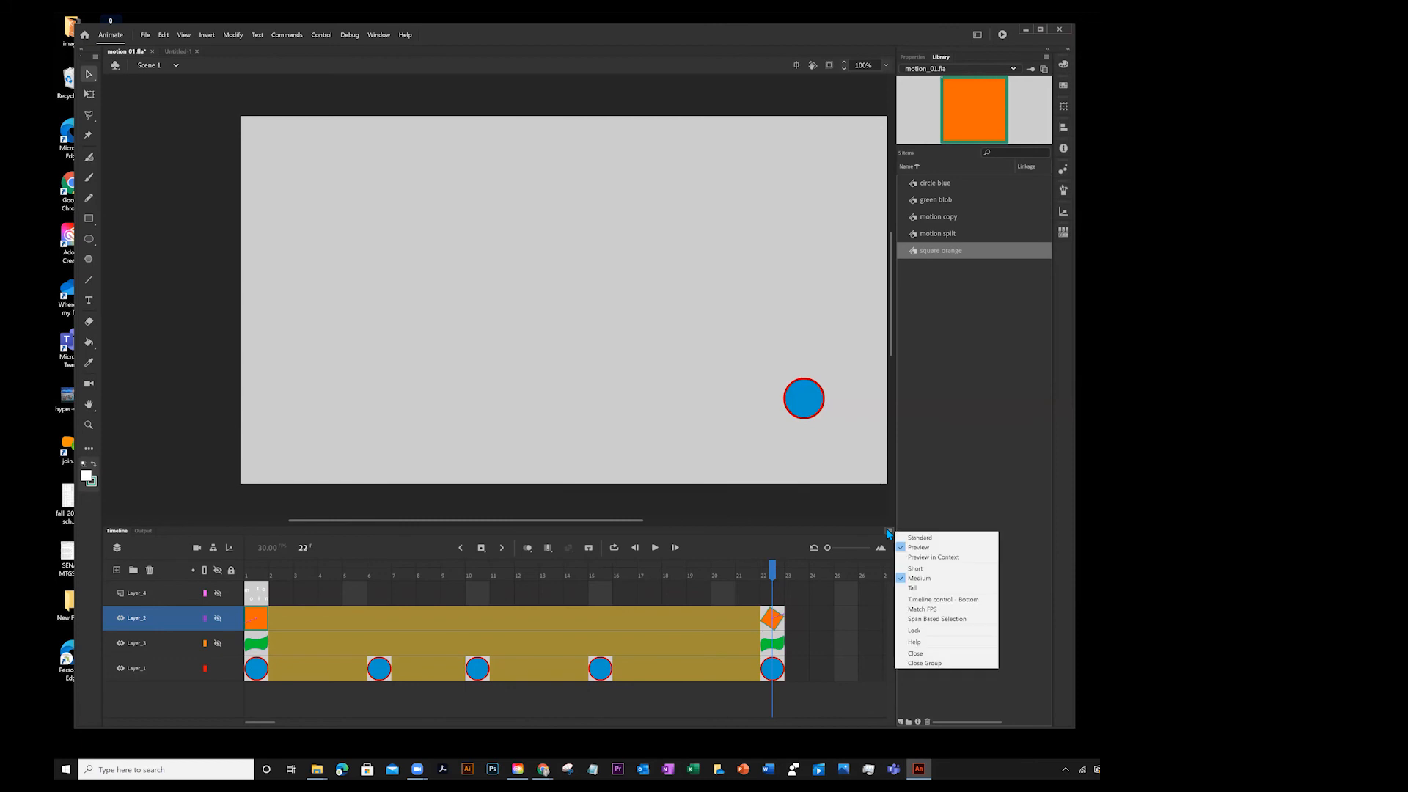
click(913, 539)
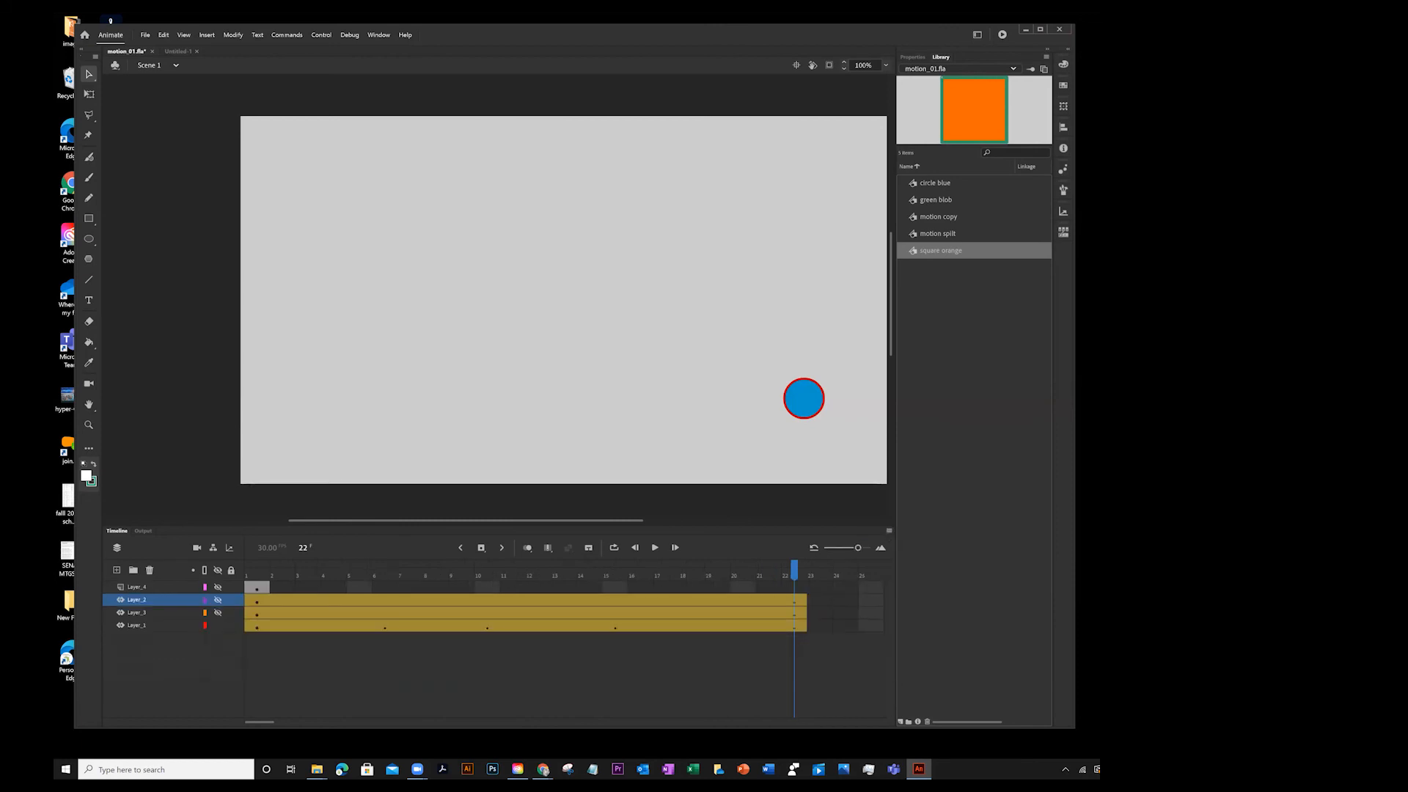
- Remove the motion tweens from Layer_2, Layer_3 and Layer_1
click(283, 603)
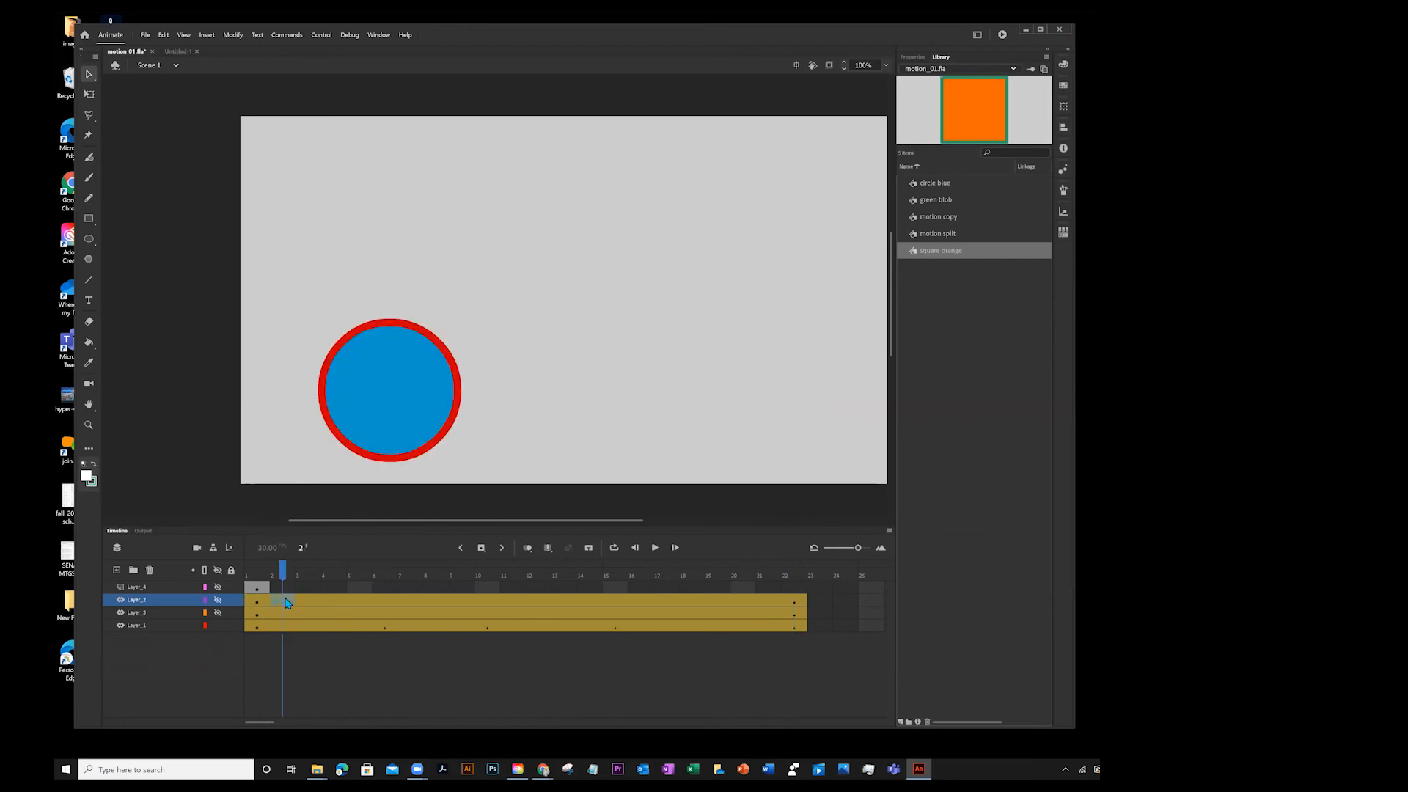
right_click(286, 603)
click(334, 349)
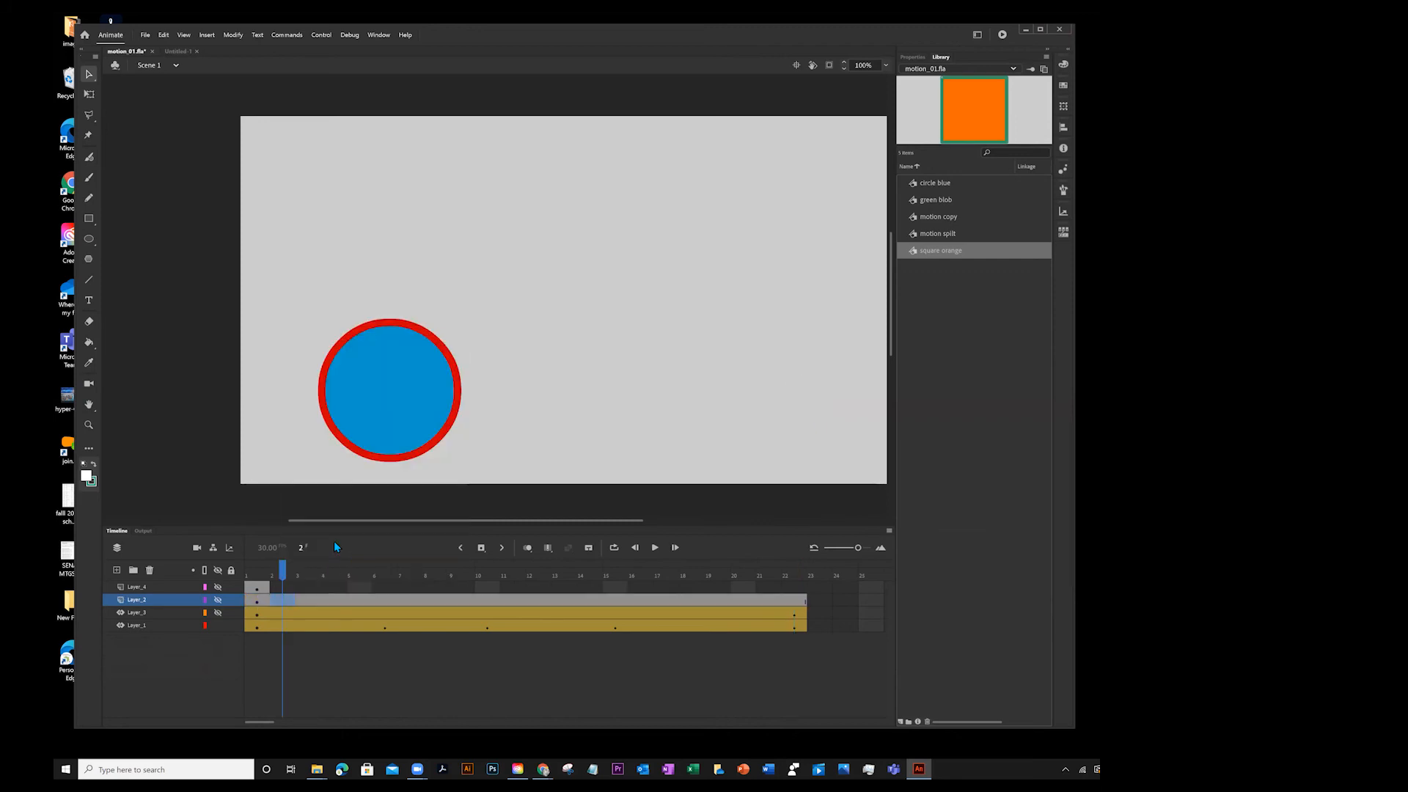
right_click(311, 613)
click(328, 498)
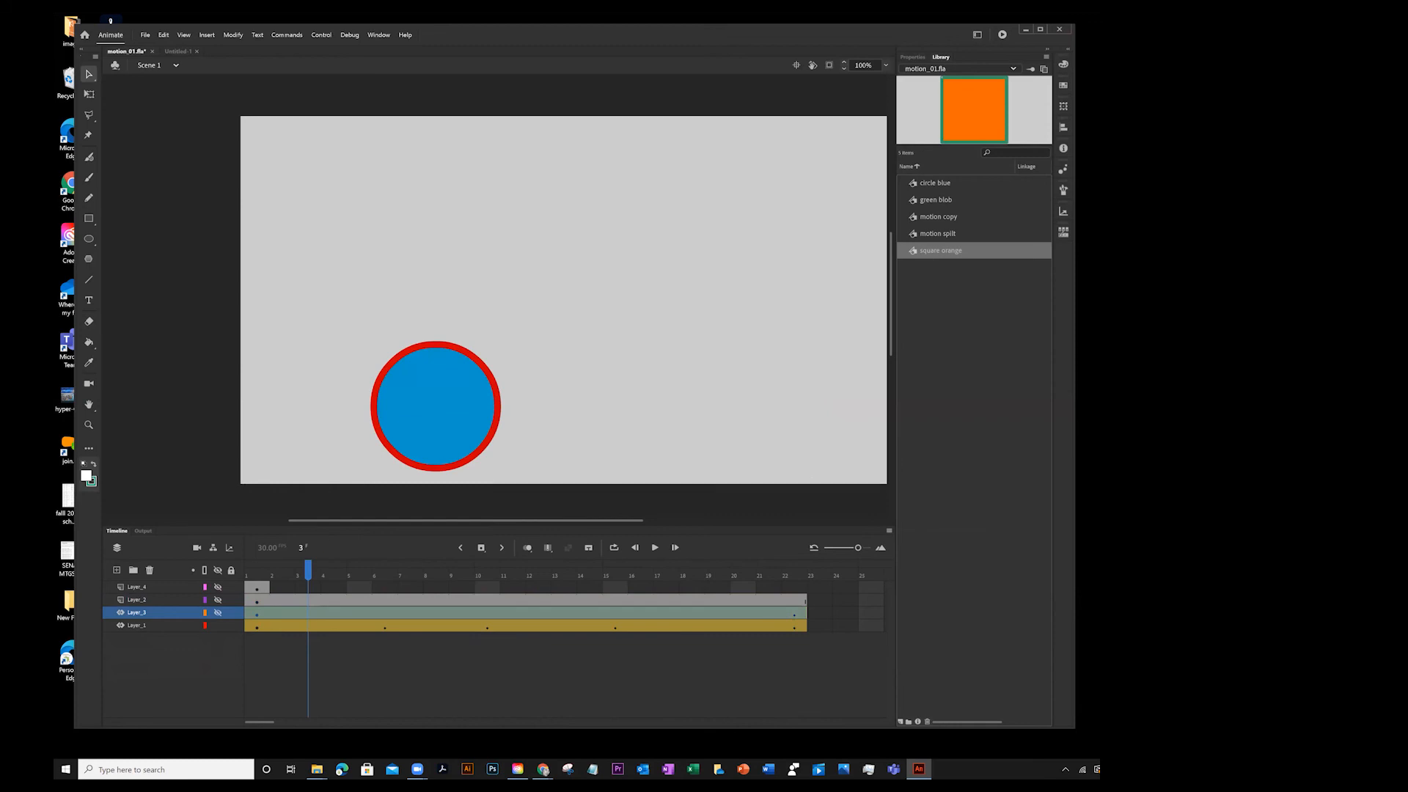
right_click(294, 609)
click(359, 360)
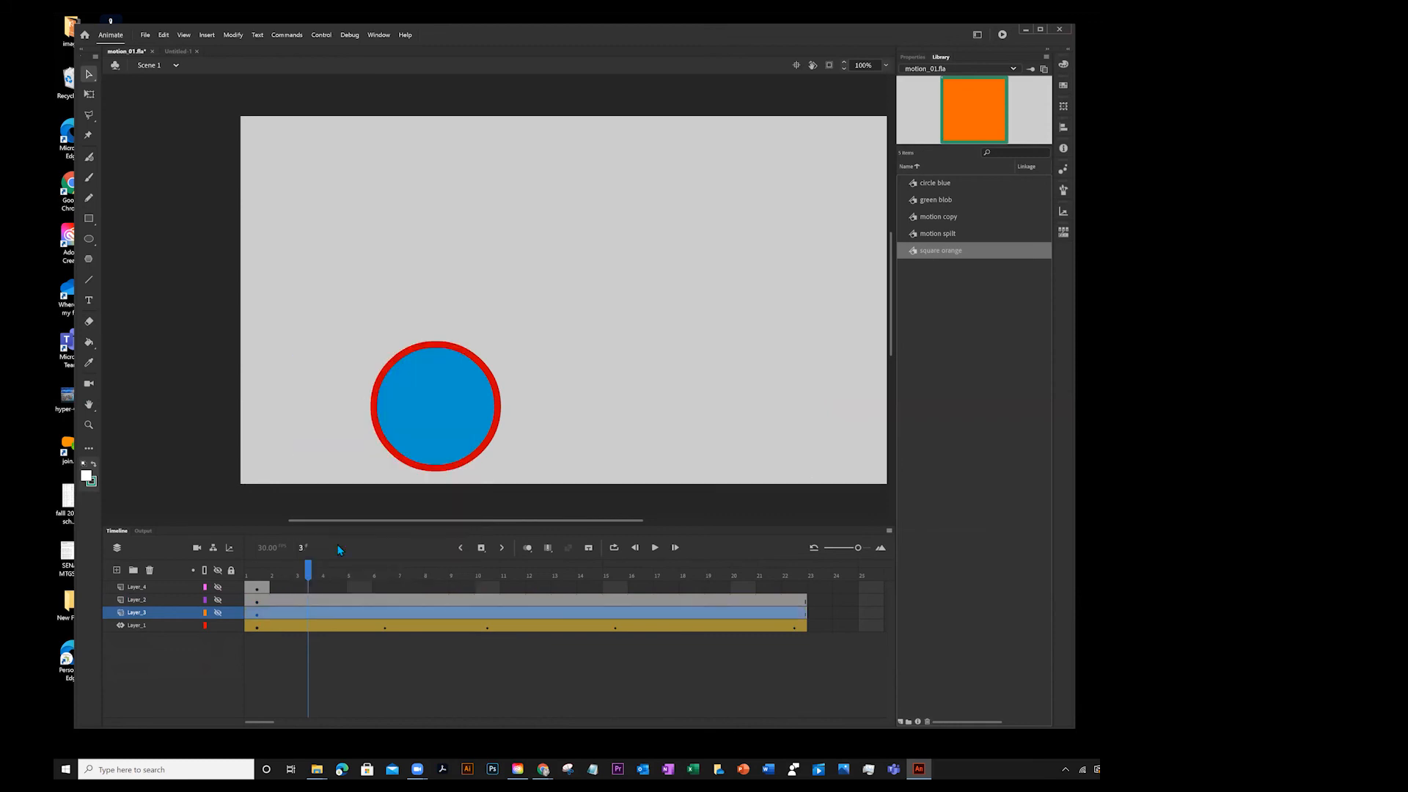
click(315, 625)
right_click(315, 625)
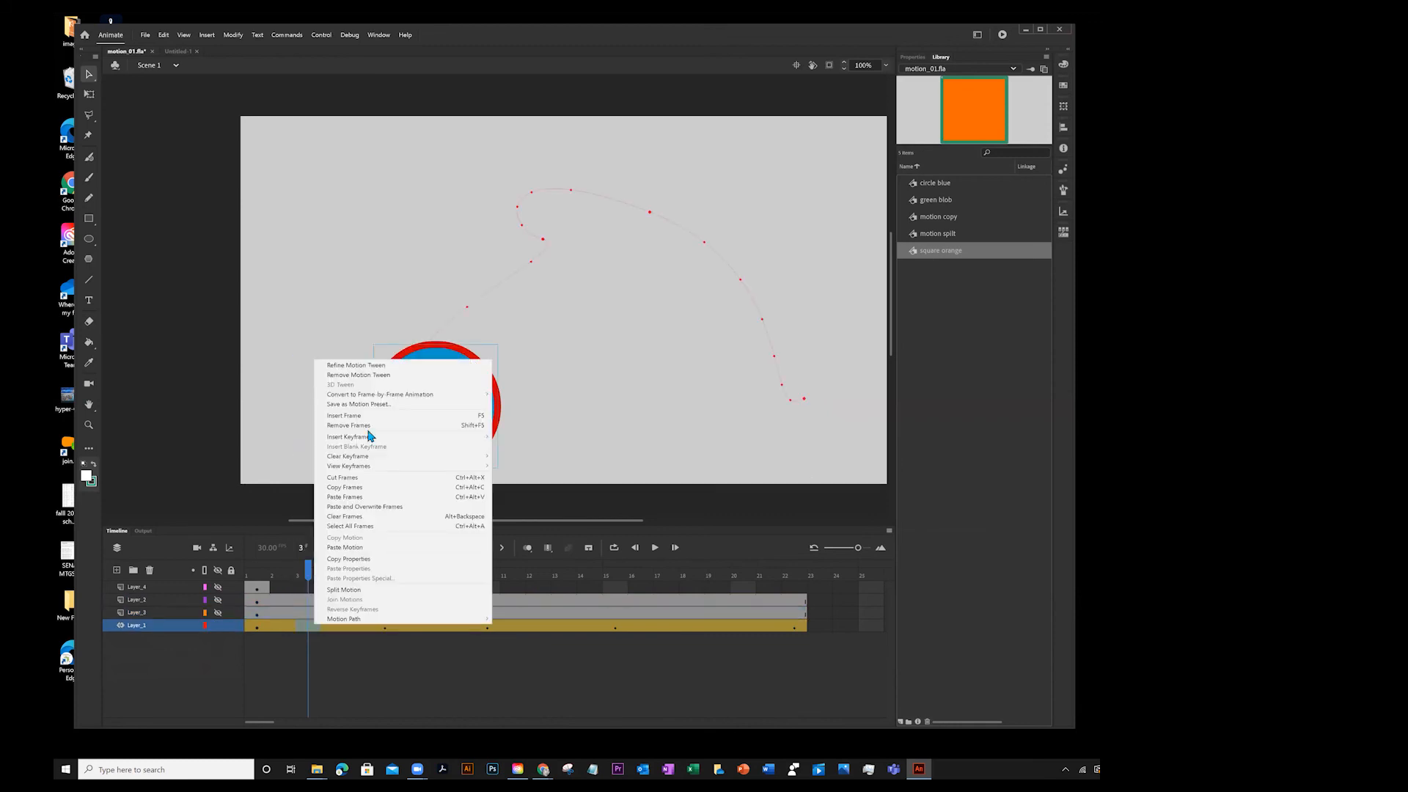
click(369, 375)
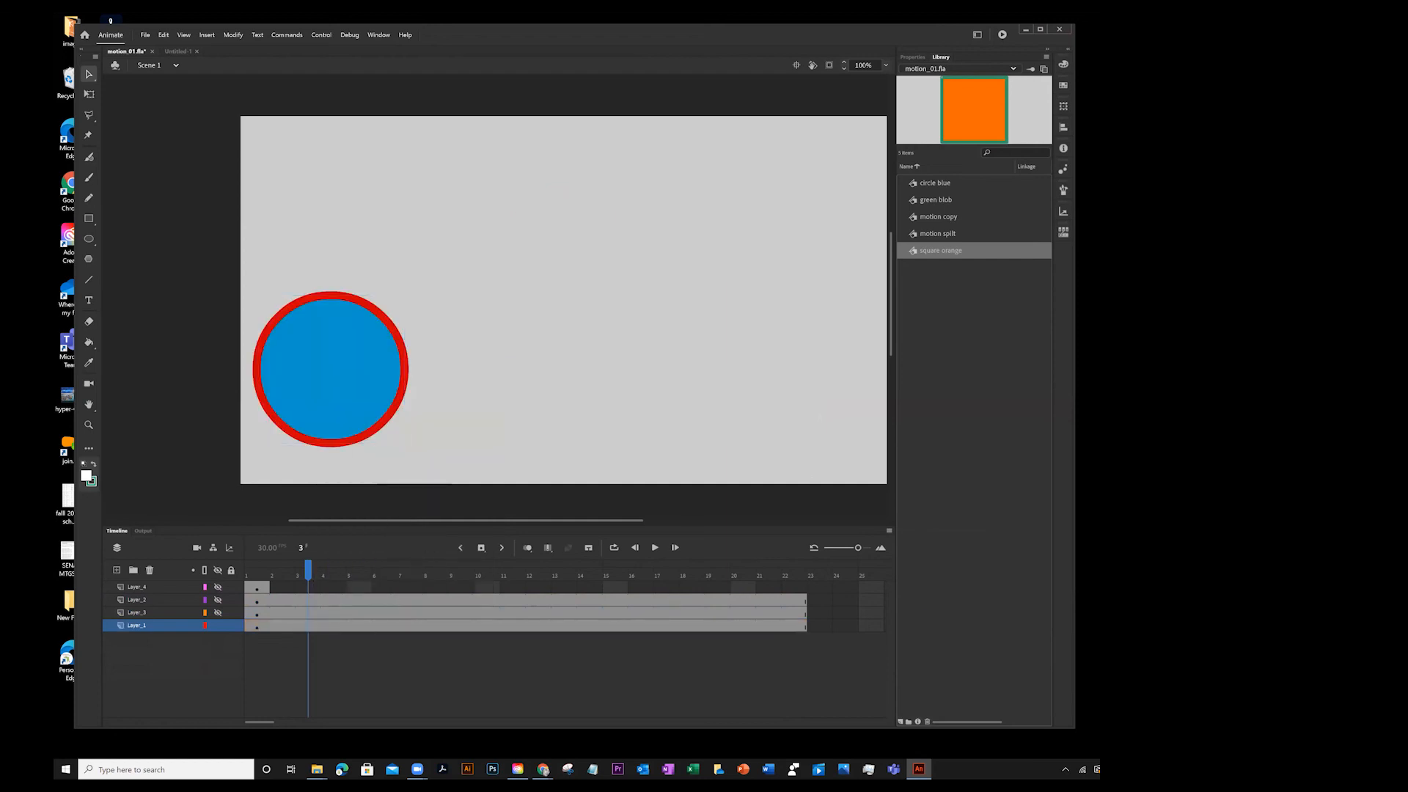
- Clear the trial frame selection and compare the timeline's Preview view with Standard, leaving it on Standard
drag(826, 588, 273, 624)
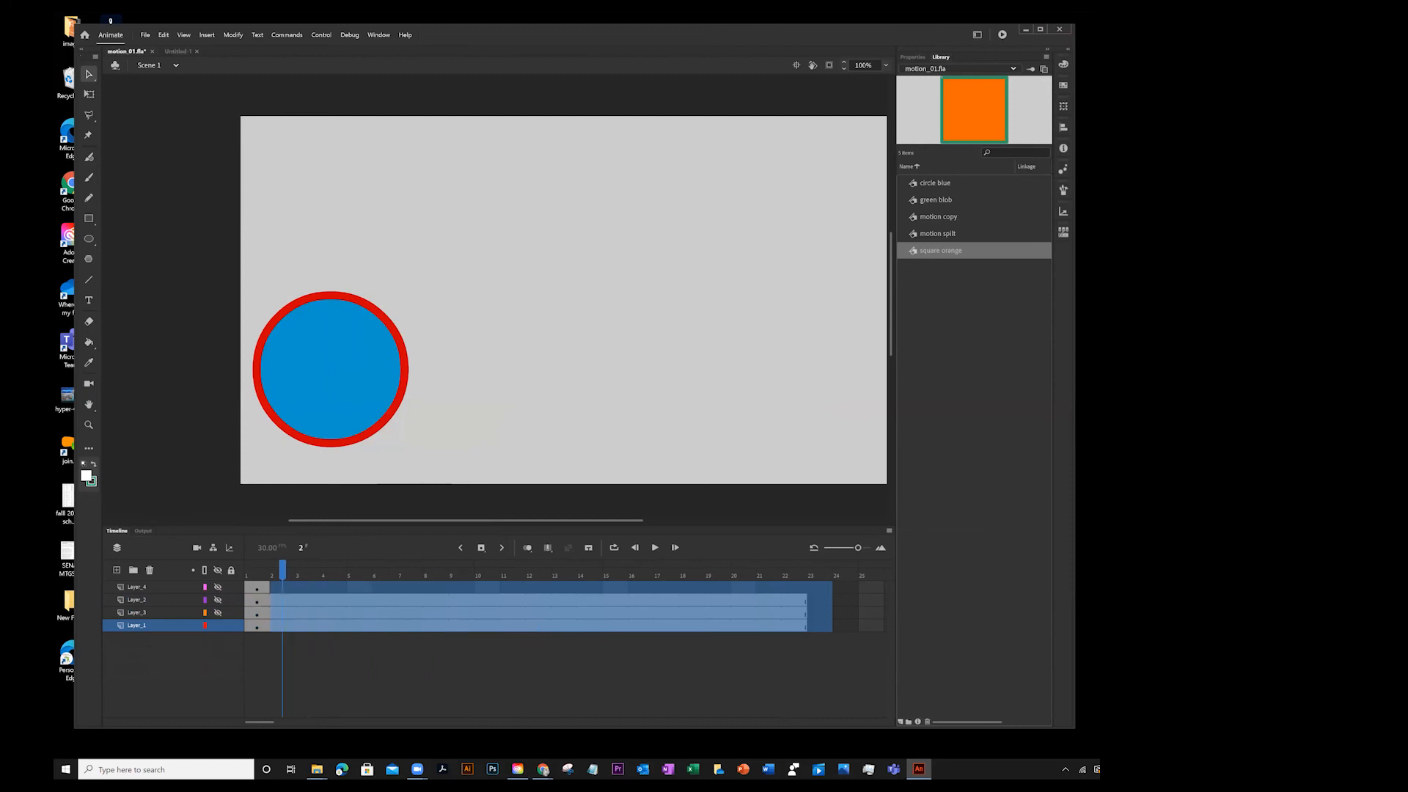
key(Escape)
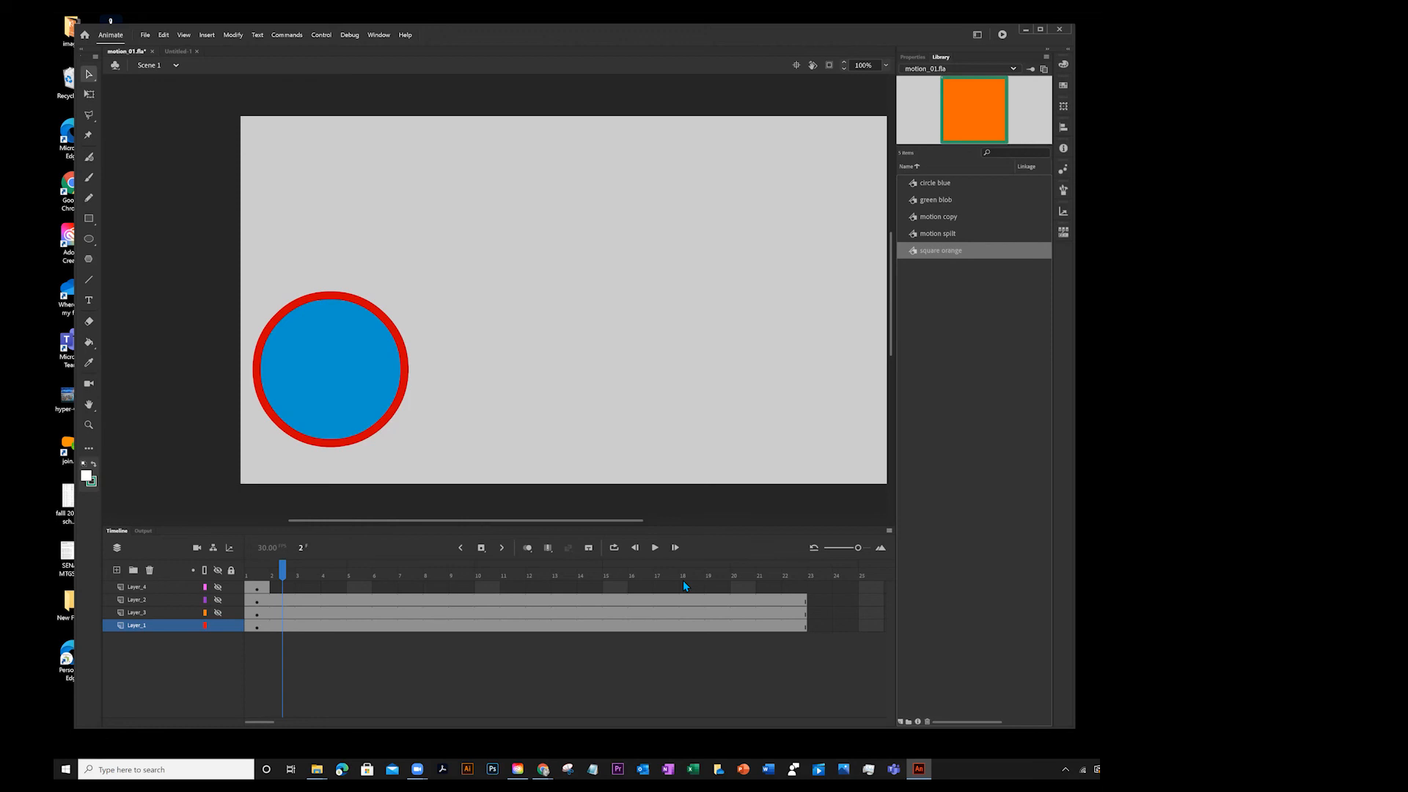
click(889, 530)
click(900, 552)
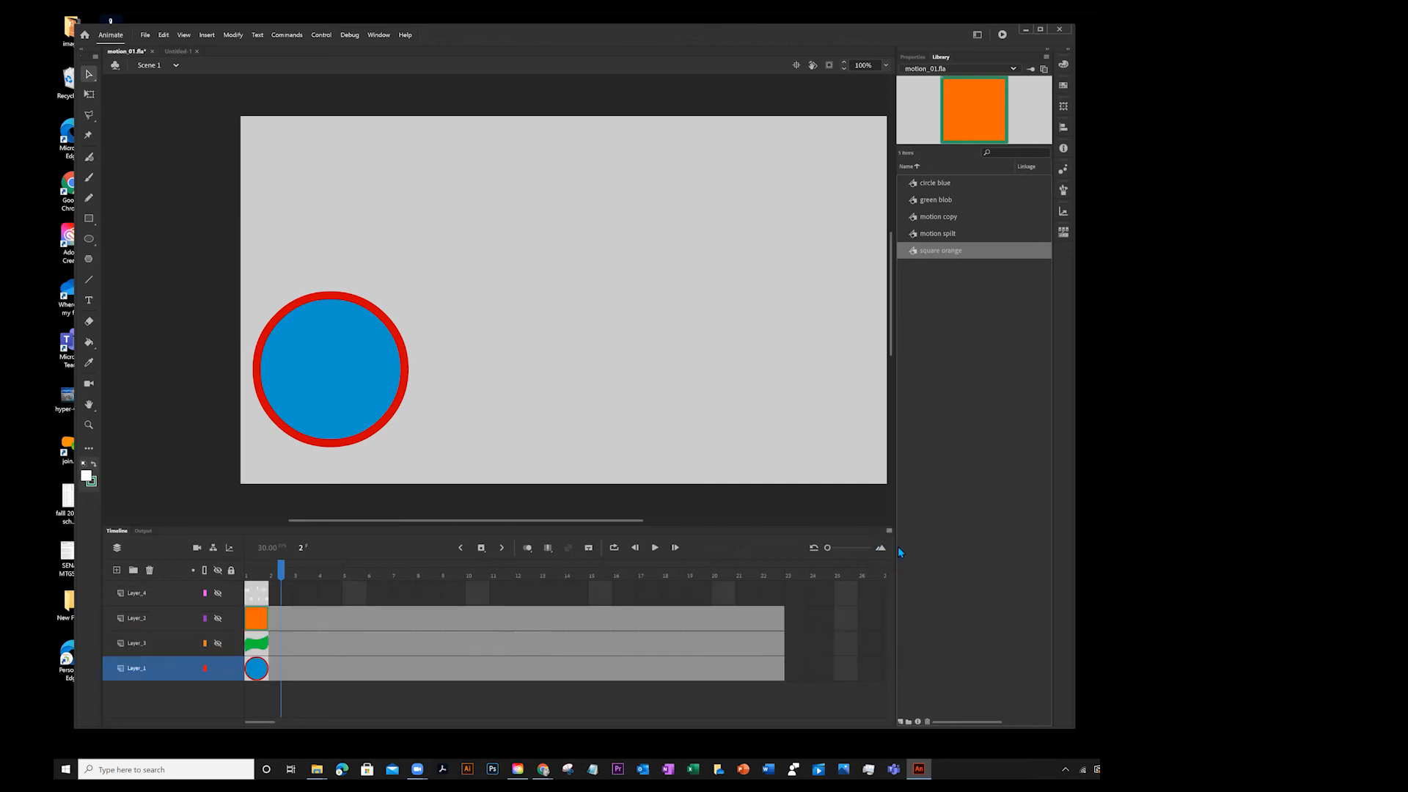
click(890, 530)
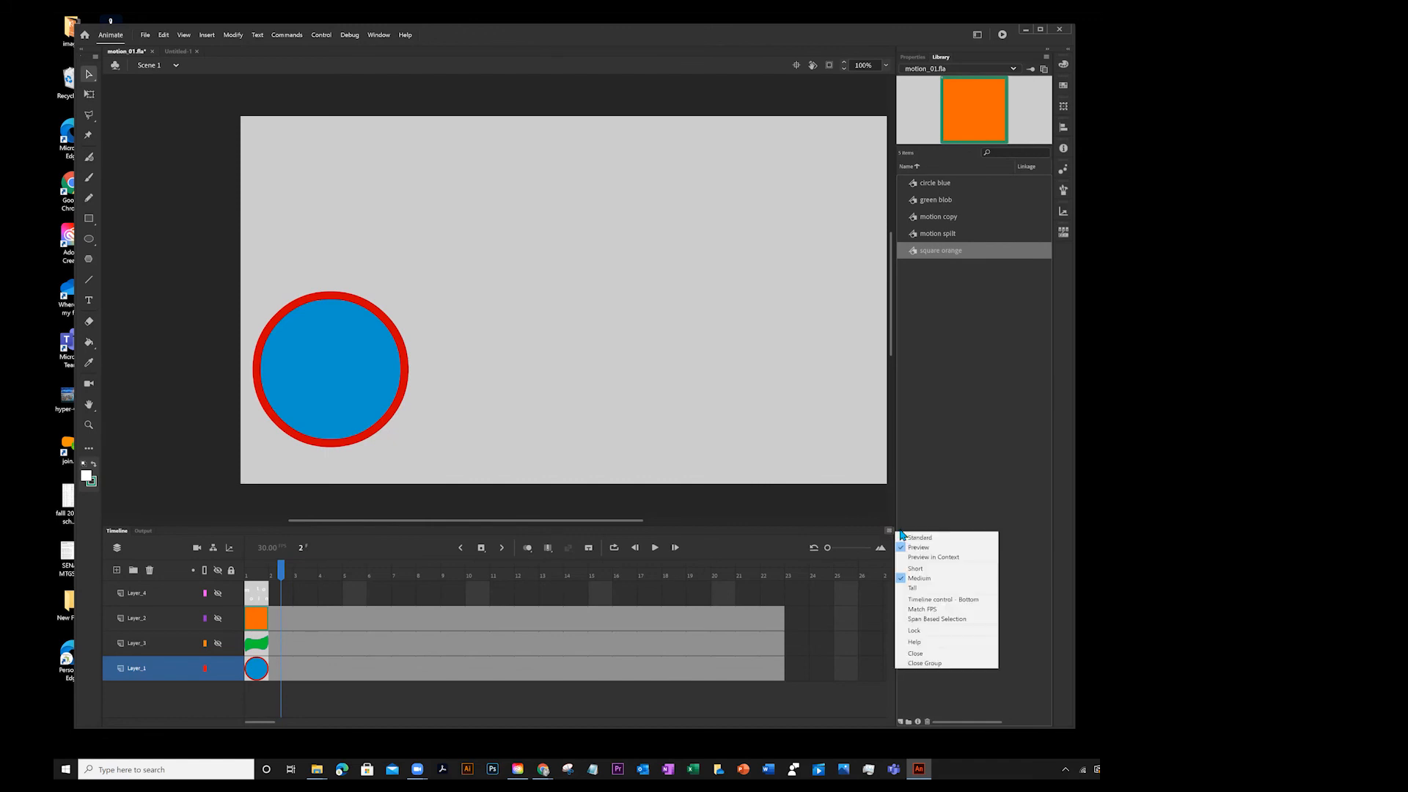
click(909, 537)
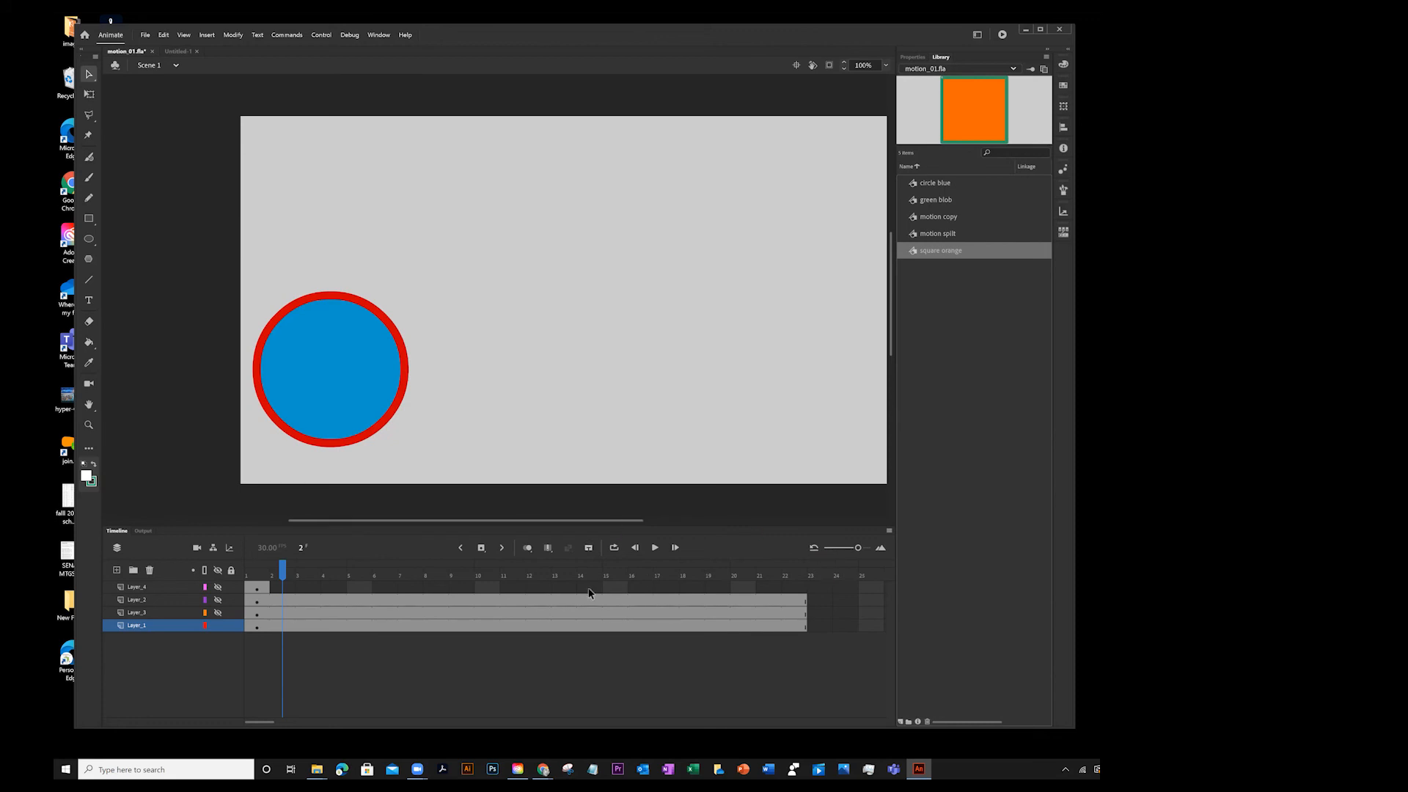
- Remove frames 2 through 23 from all four layers so each keeps only its first keyframe
drag(822, 625, 282, 587)
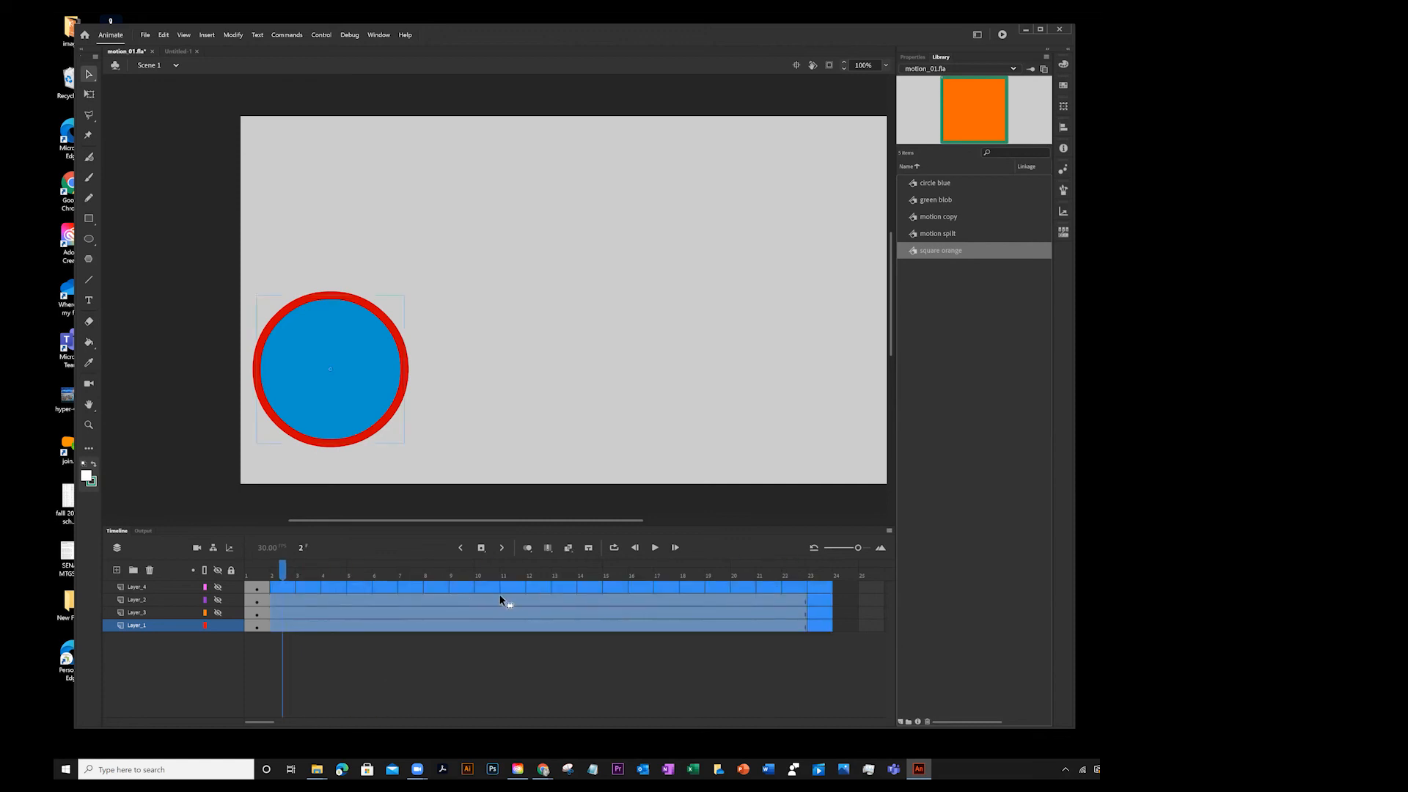
right_click(491, 608)
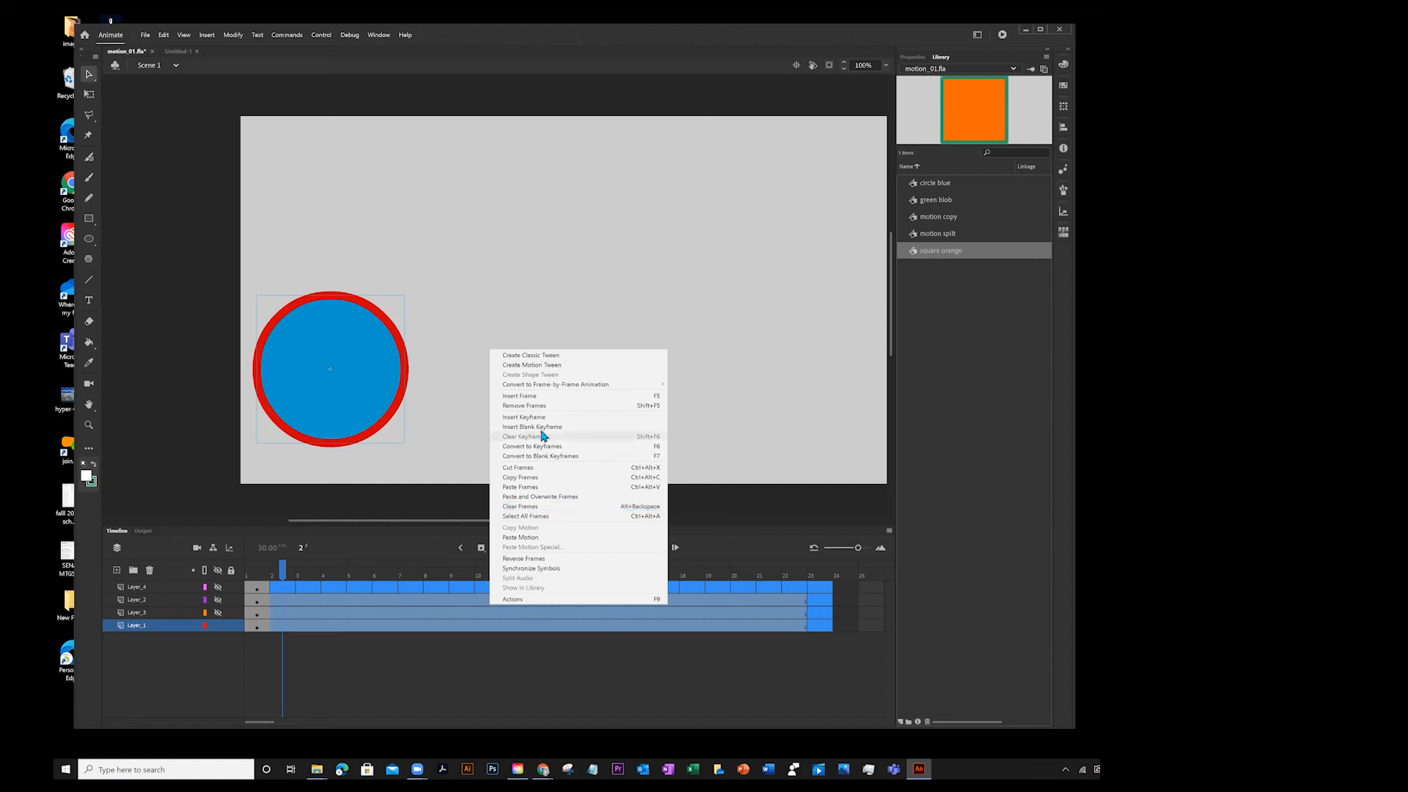
click(519, 405)
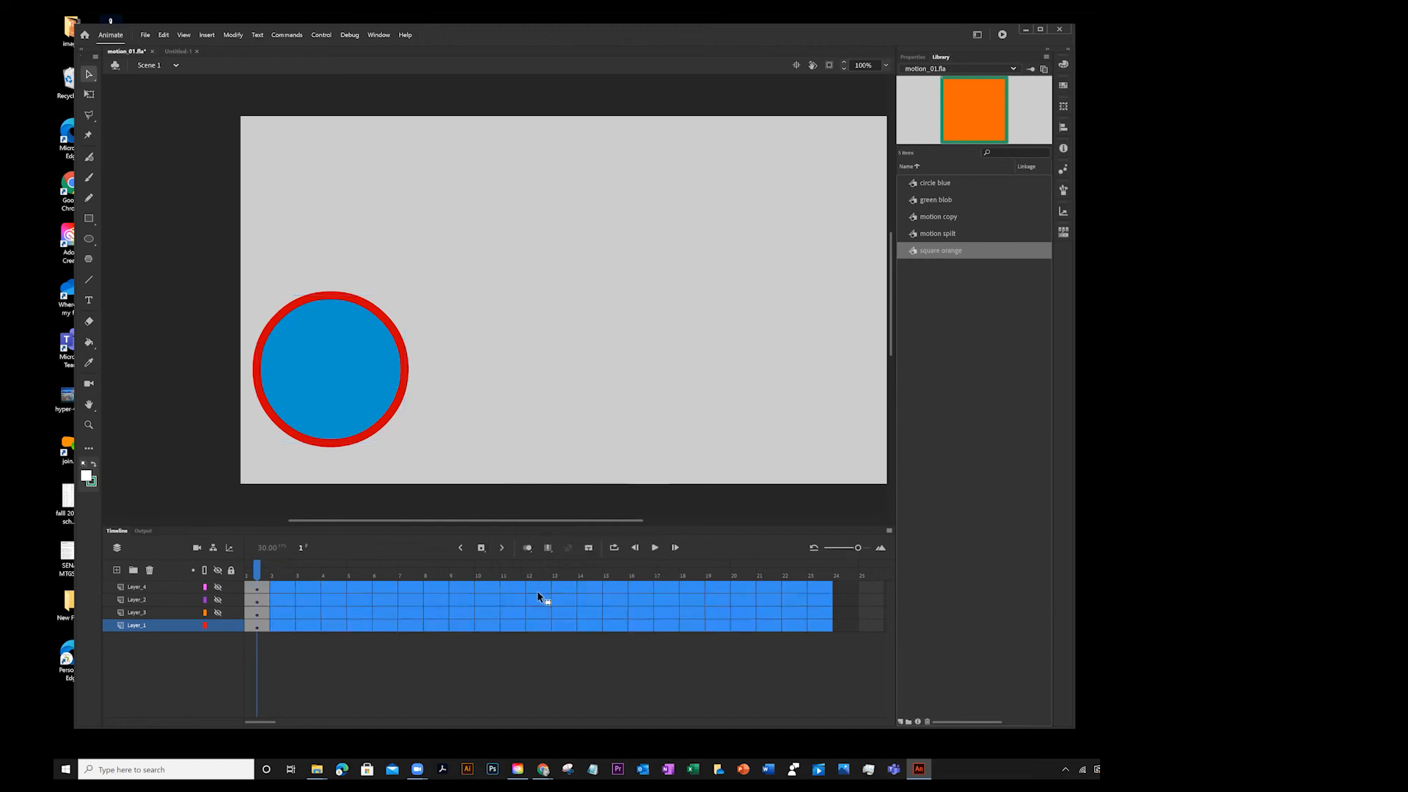
click(538, 591)
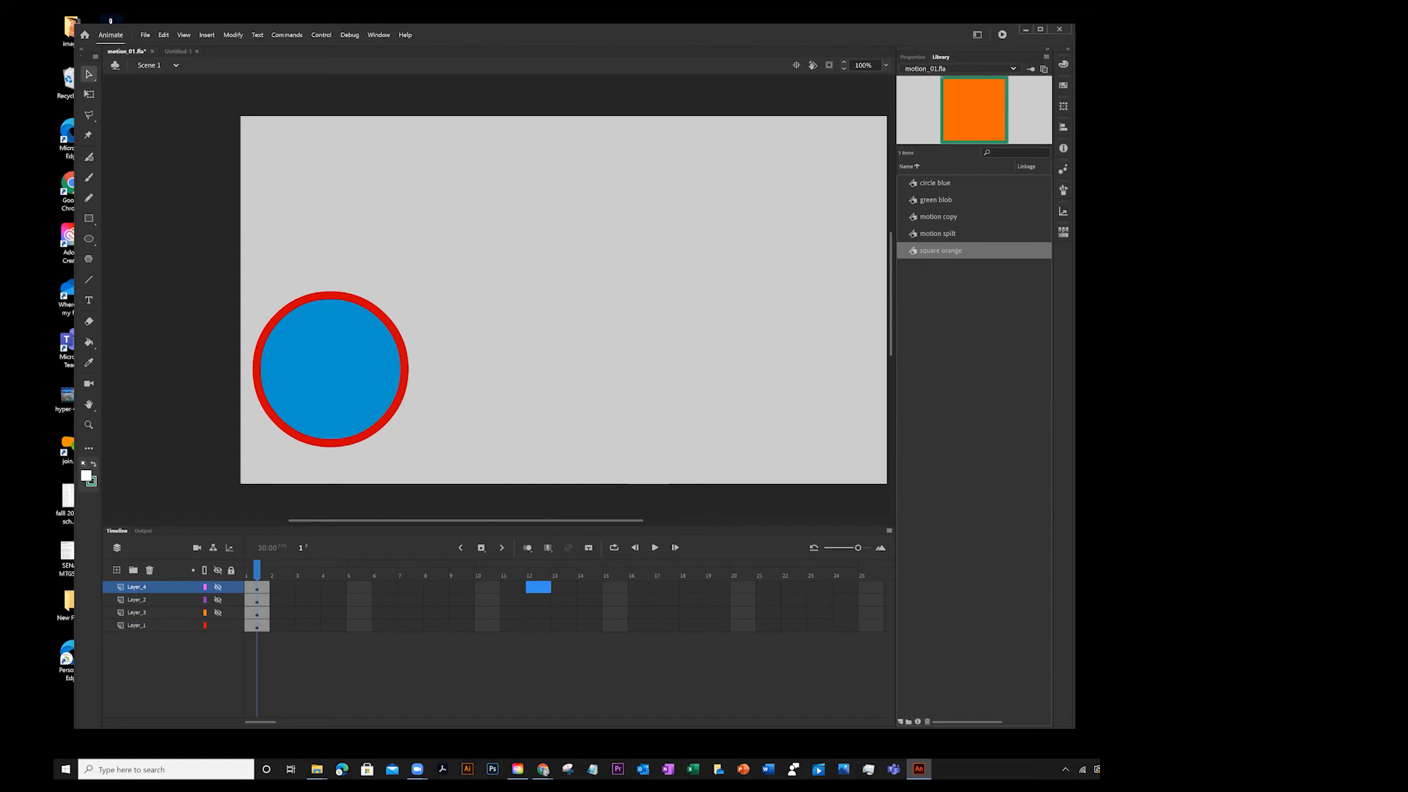
- Show all layers on the stage, and hide every layer again except the blue circle's Layer_1
click(218, 626)
click(218, 626)
click(218, 571)
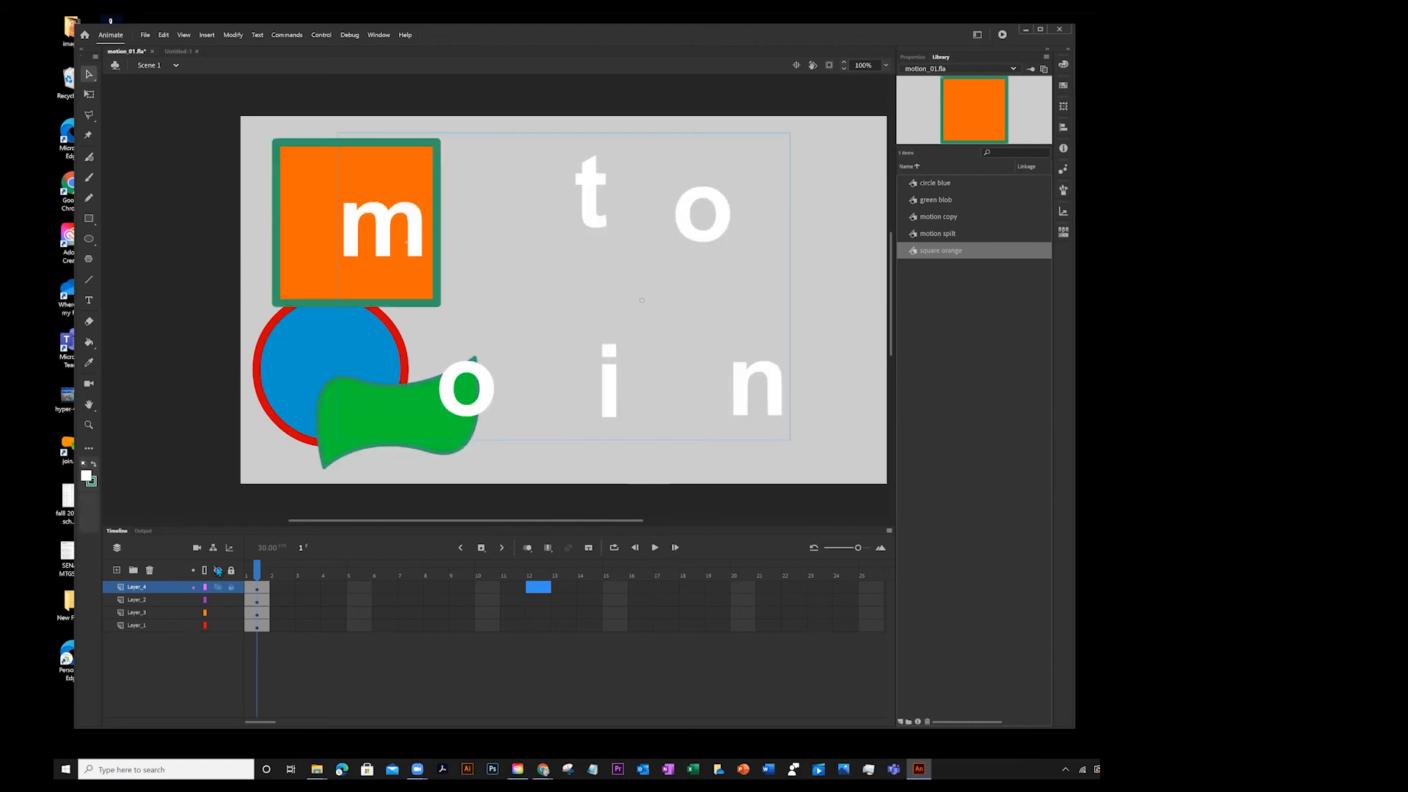
drag(218, 587, 218, 625)
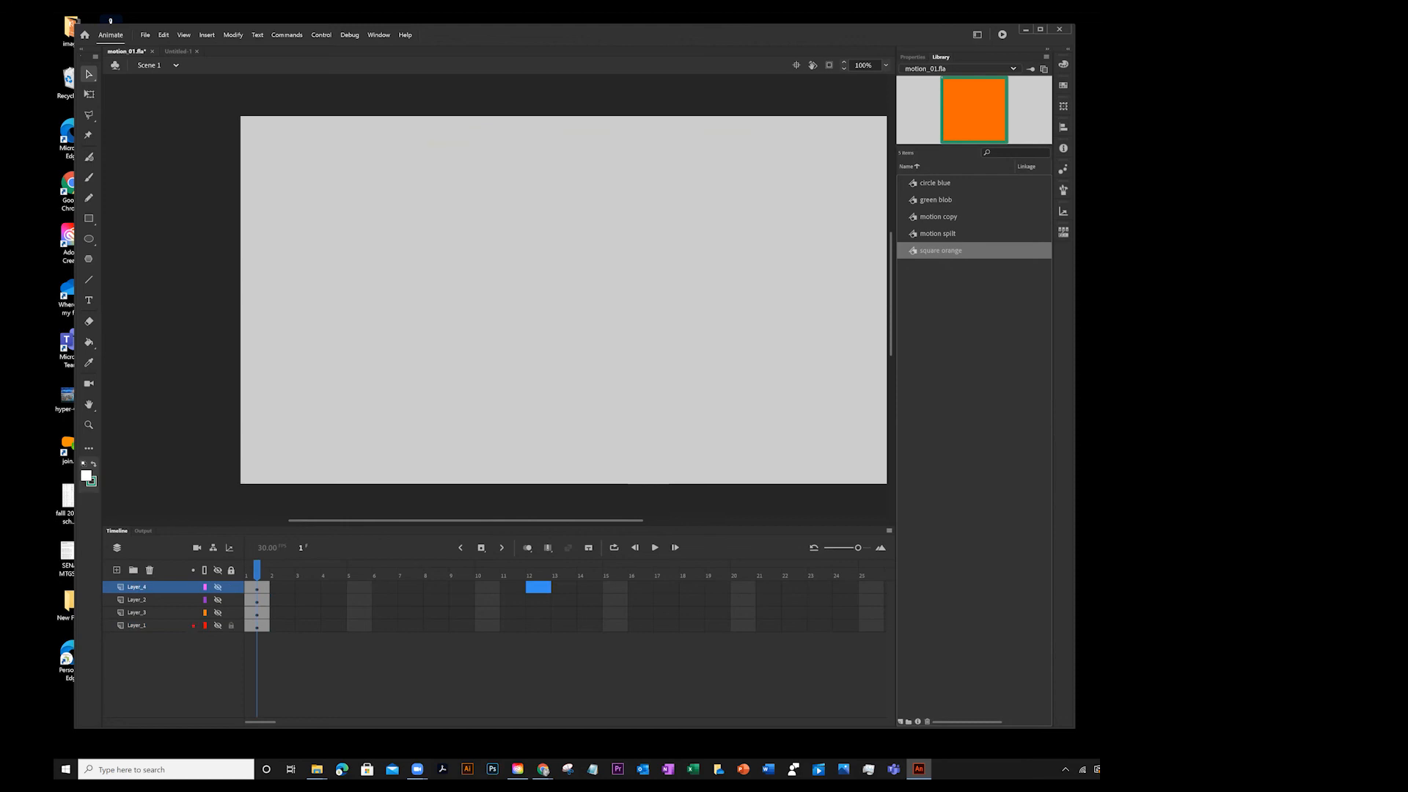
click(218, 625)
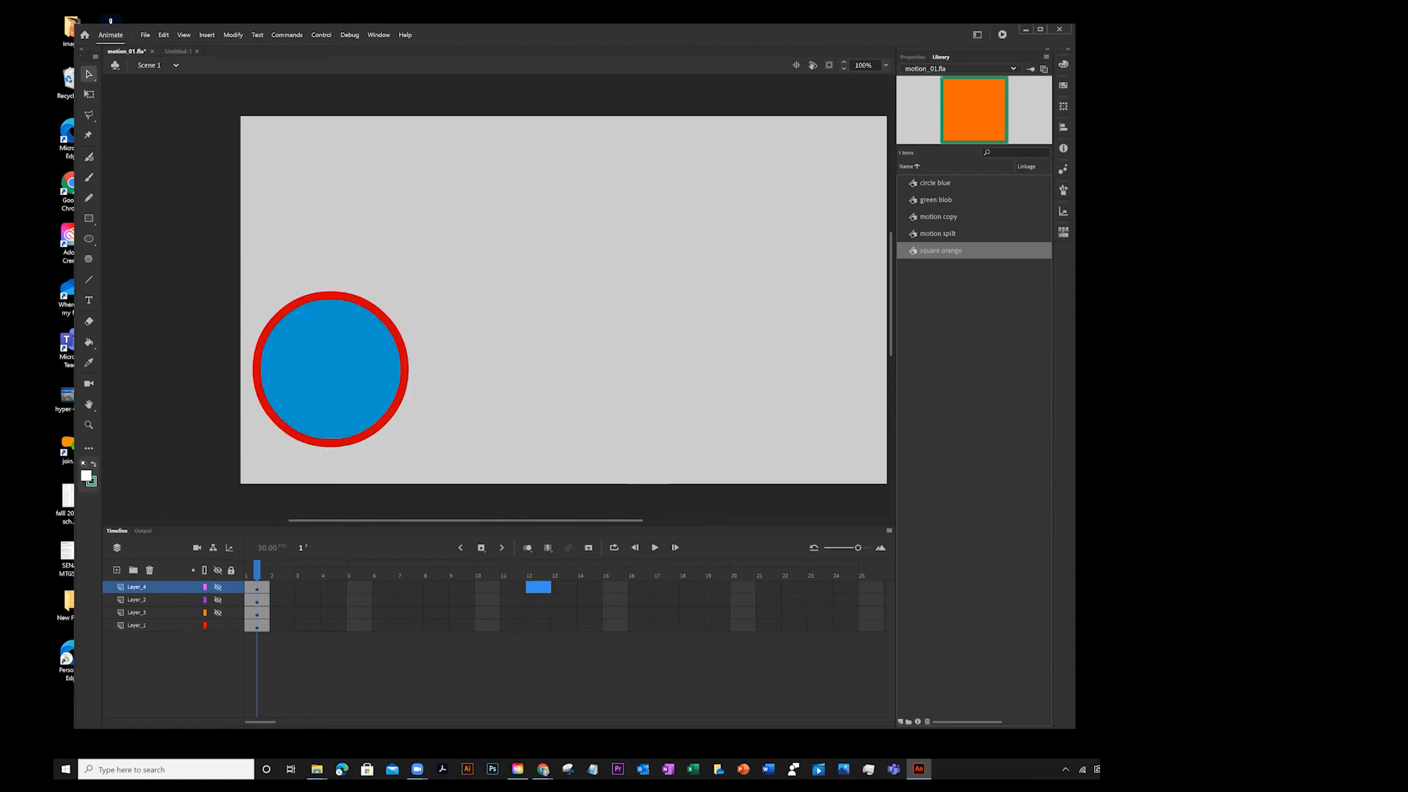
- Create a motion tween on frame 1 of Layer_1 and play through the blue circle's tween span
right_click(257, 624)
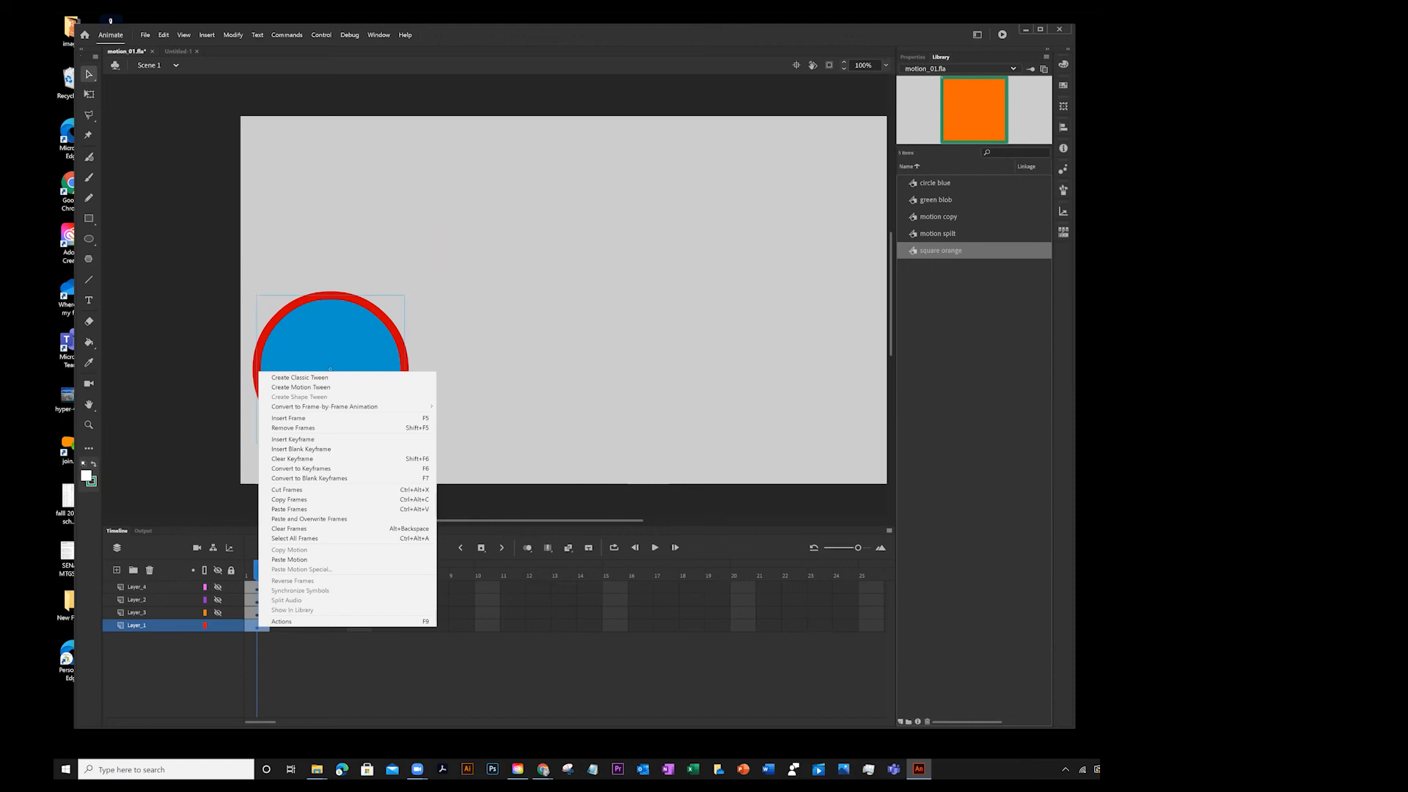
click(323, 388)
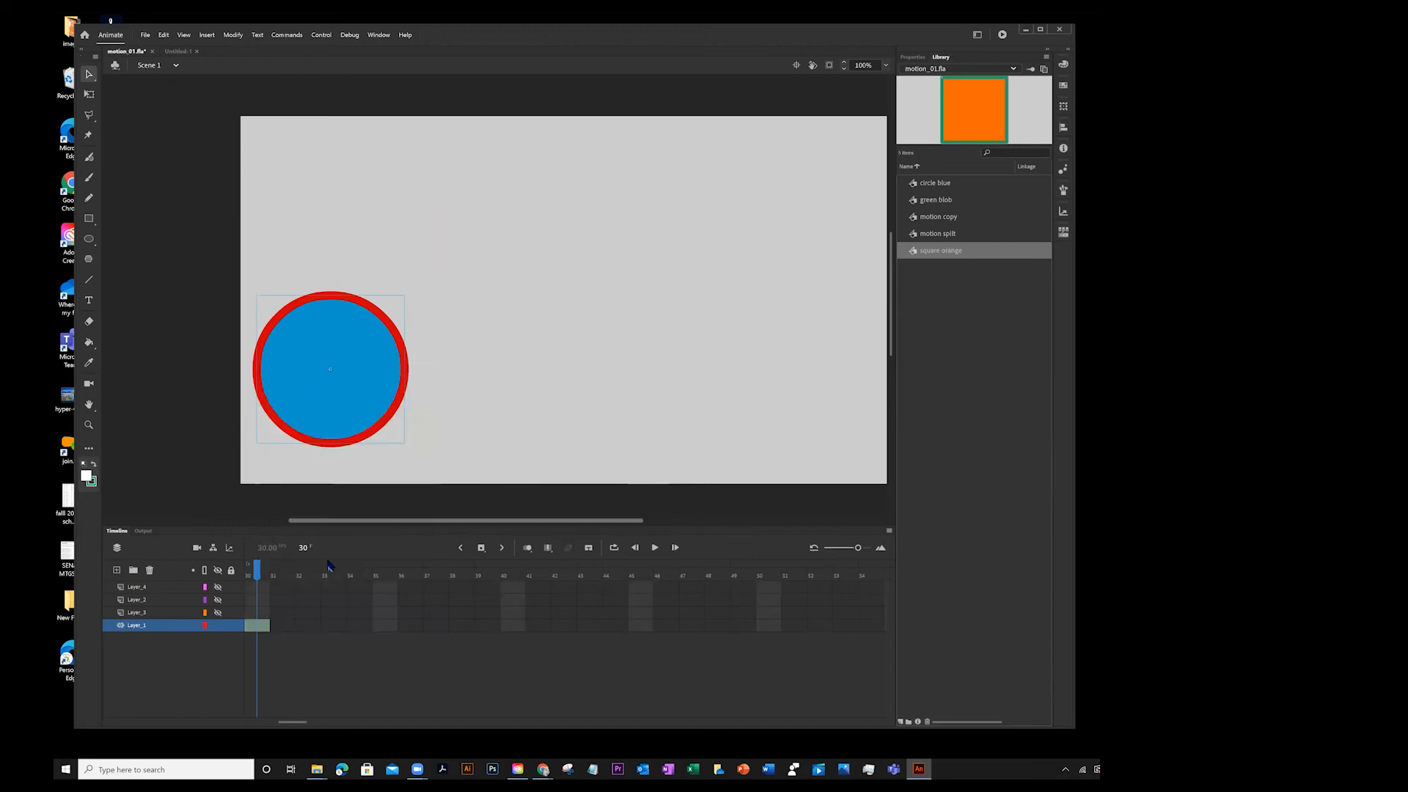
drag(292, 722, 256, 722)
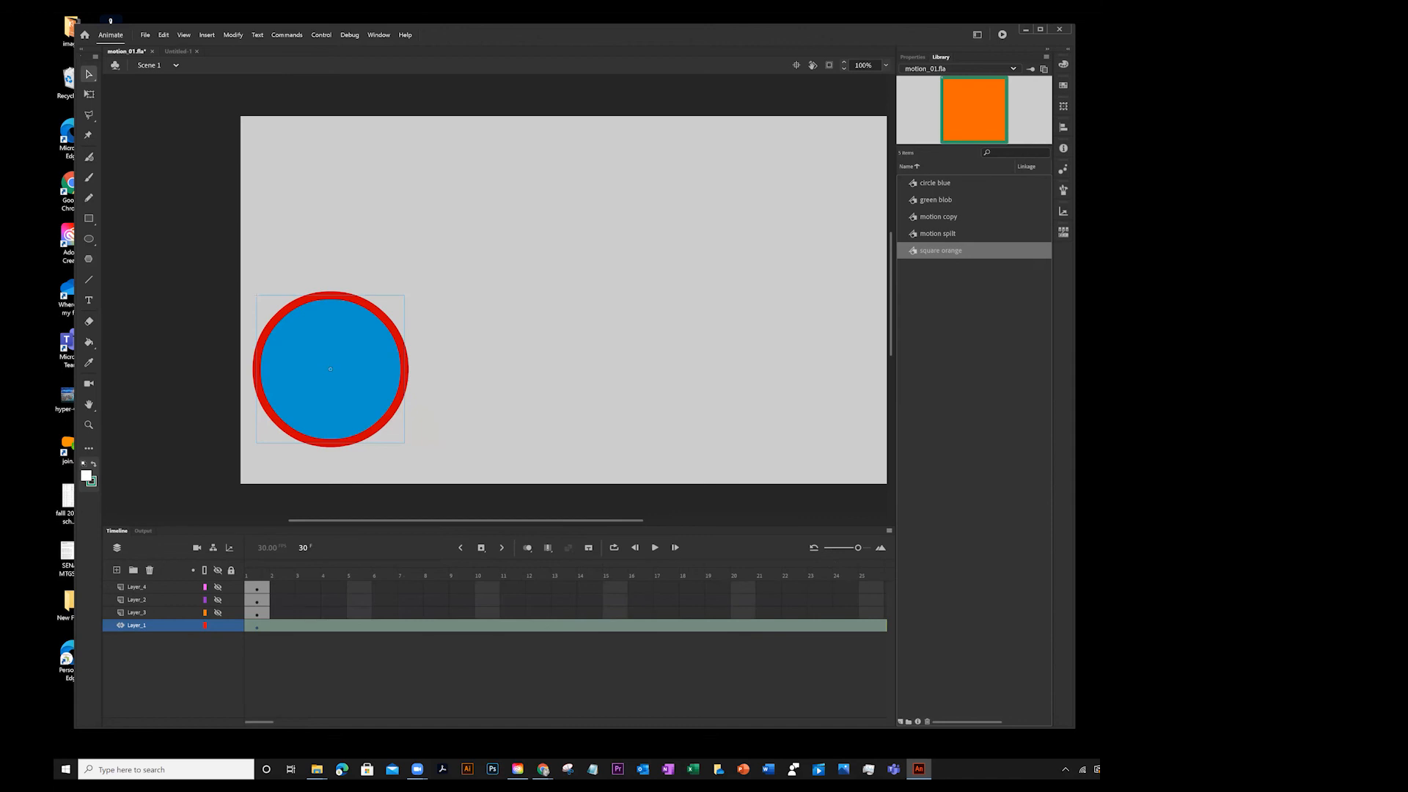
click(872, 563)
mouse_move(871, 566)
mouse_down()
mouse_move(253, 575)
mouse_move(872, 569)
mouse_up()
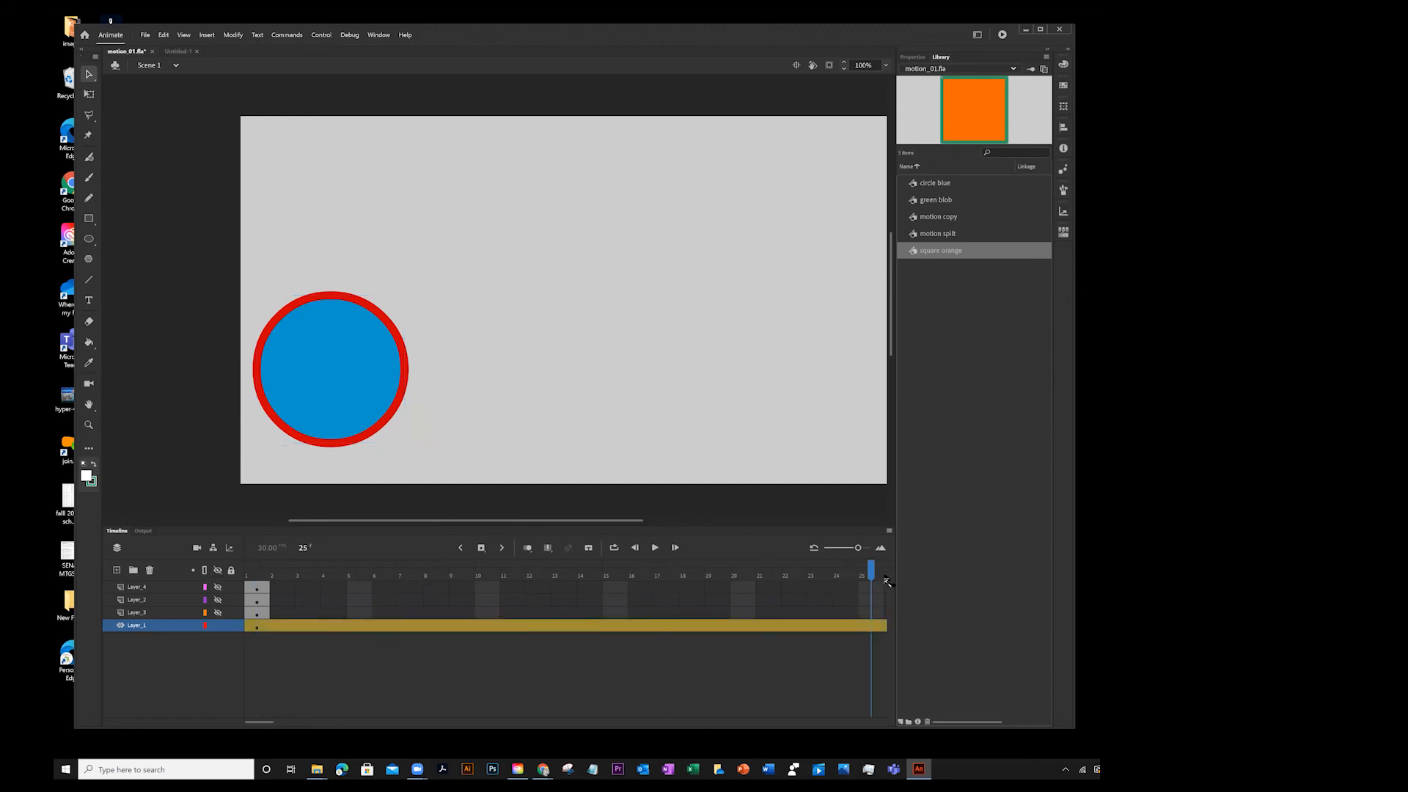
click(719, 576)
drag(718, 575, 215, 582)
key(Return)
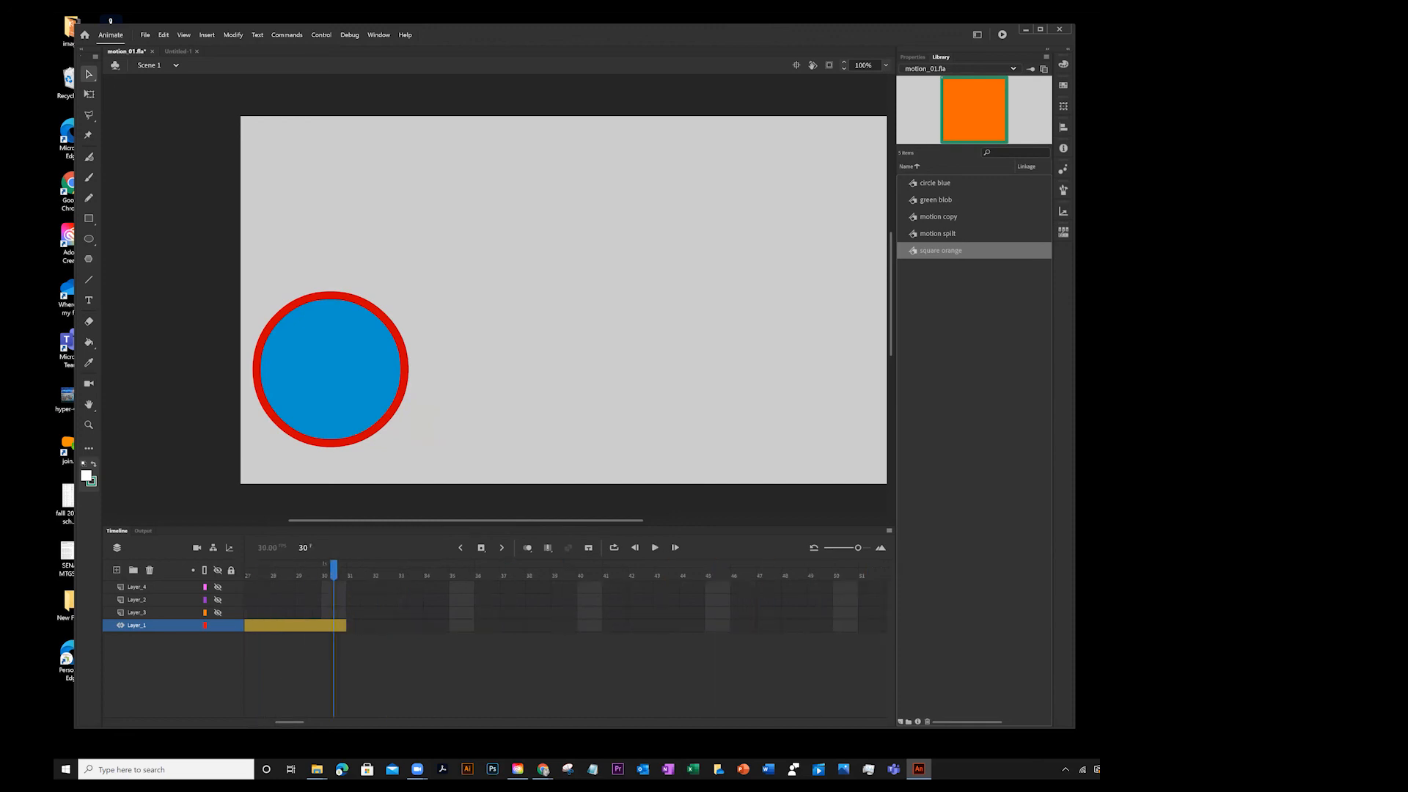
- Extend the blue circle's tween span on Layer_1 to frame 44
drag(859, 548, 813, 551)
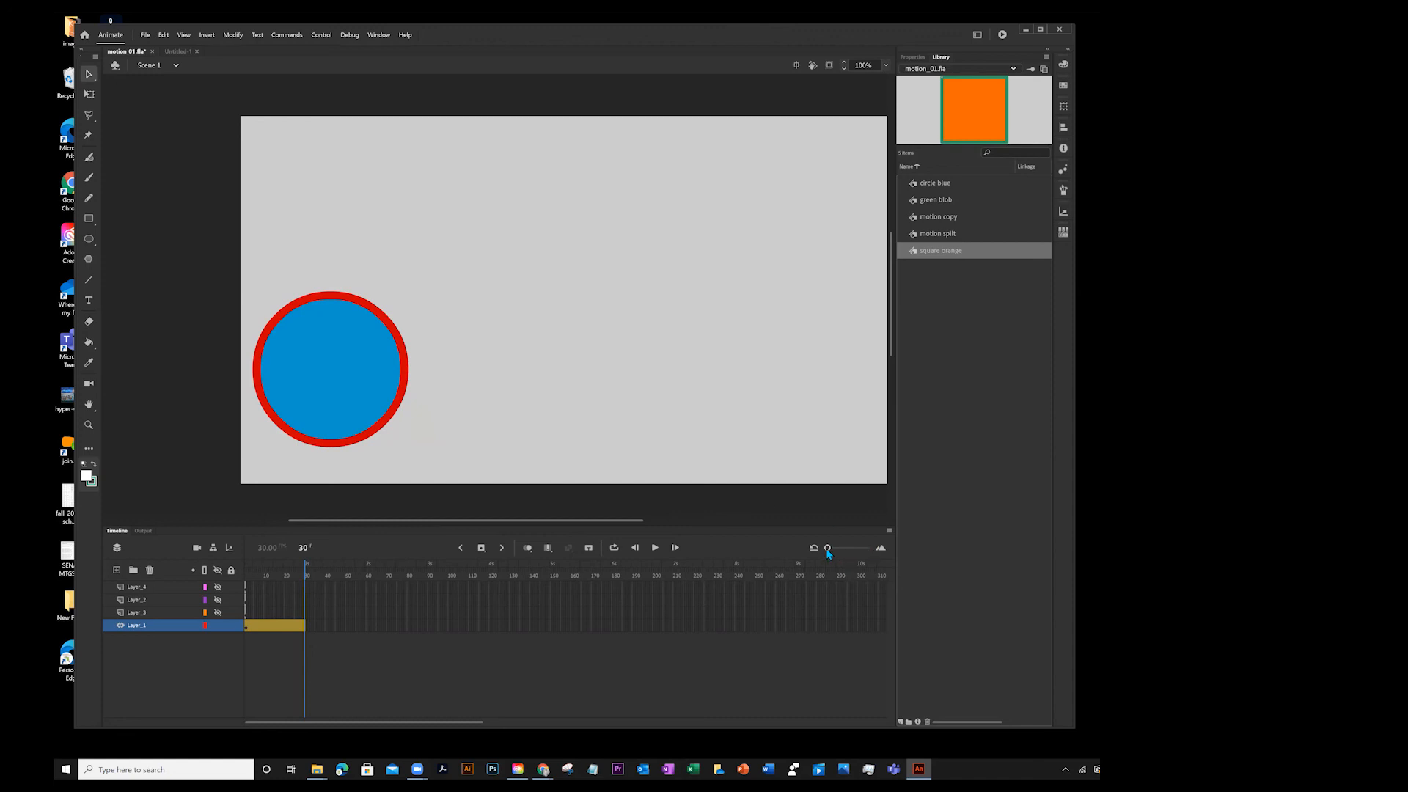
drag(830, 550, 848, 550)
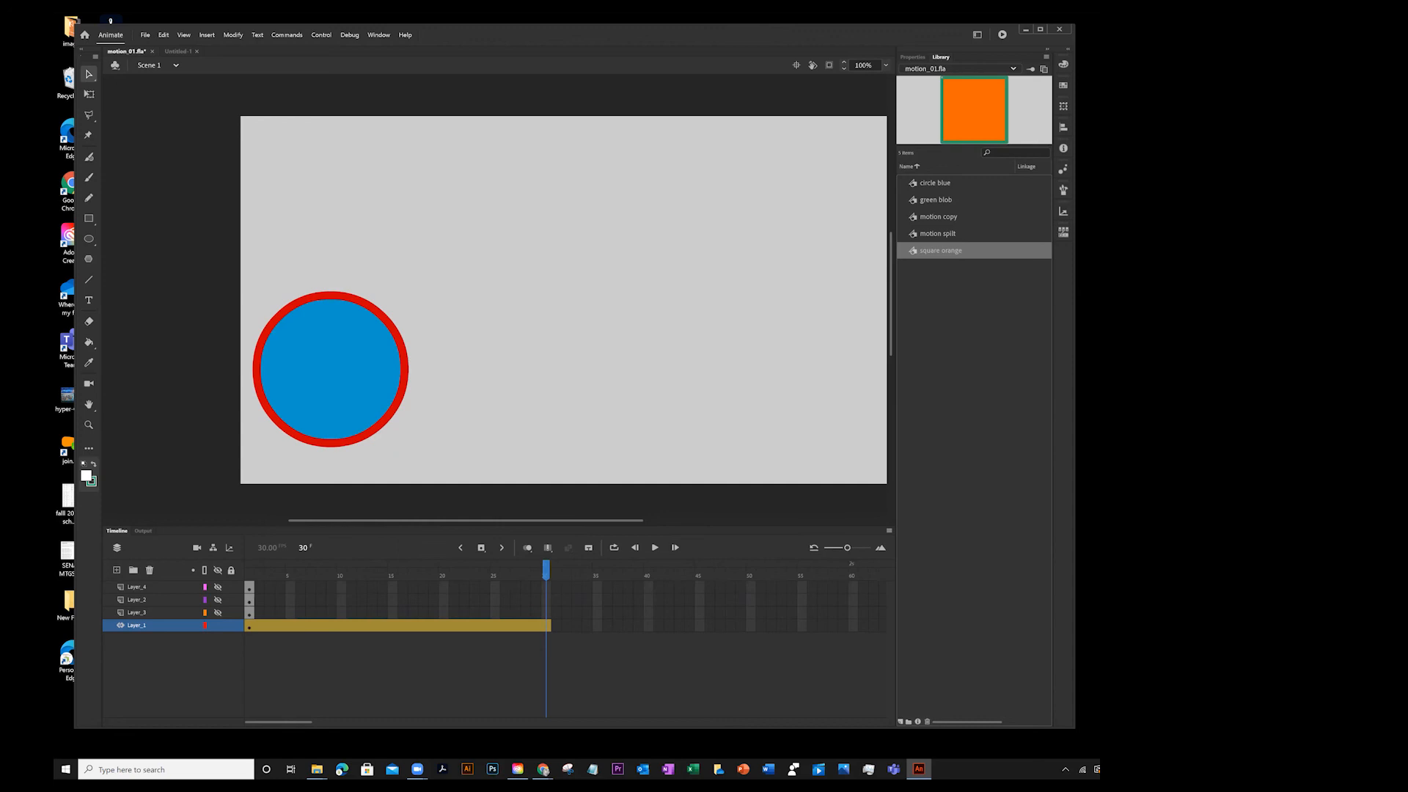
drag(549, 626, 694, 626)
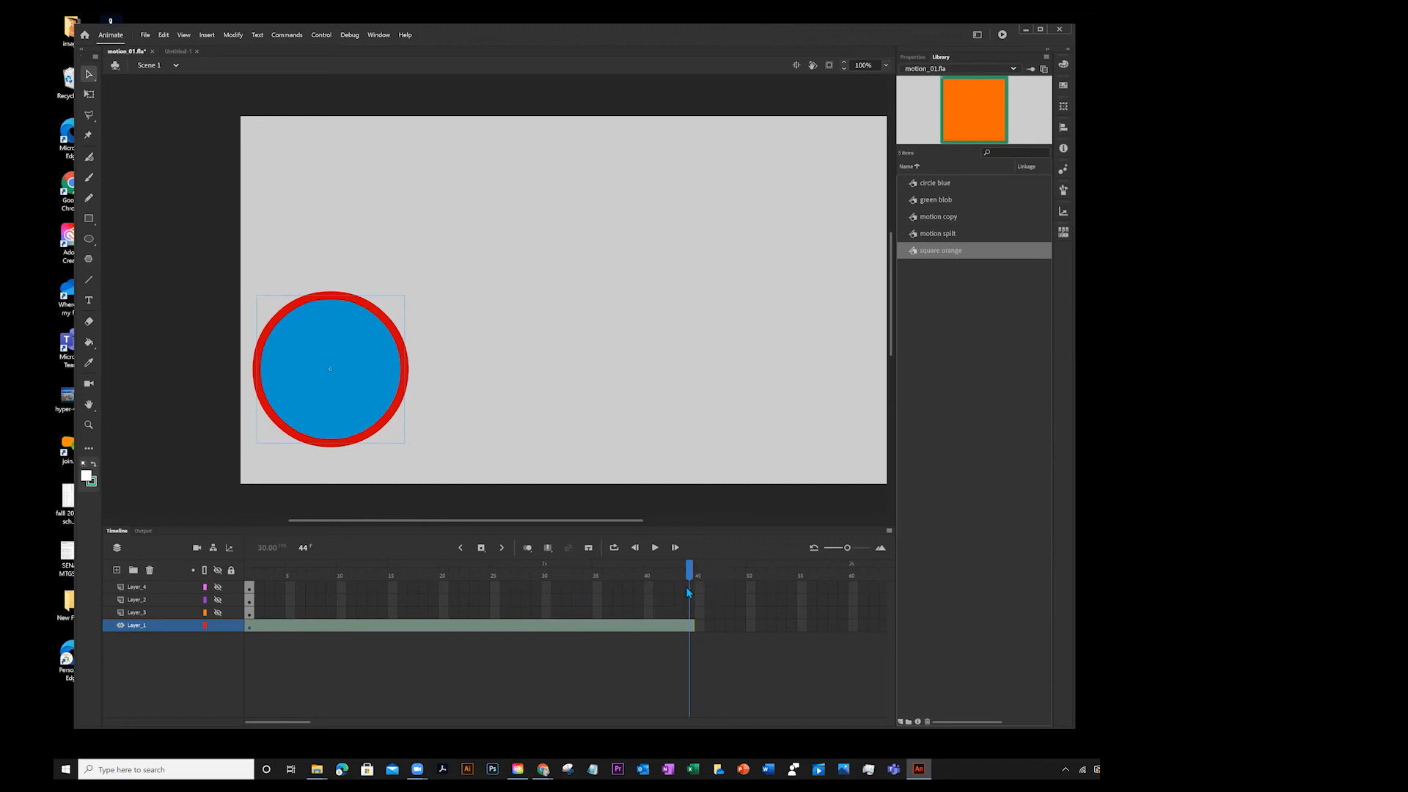
- At frame 44, move the blue circle to the upper-right area of the stage and play the animation
mouse_move(690, 571)
mouse_down()
mouse_move(434, 571)
mouse_move(689, 571)
mouse_up()
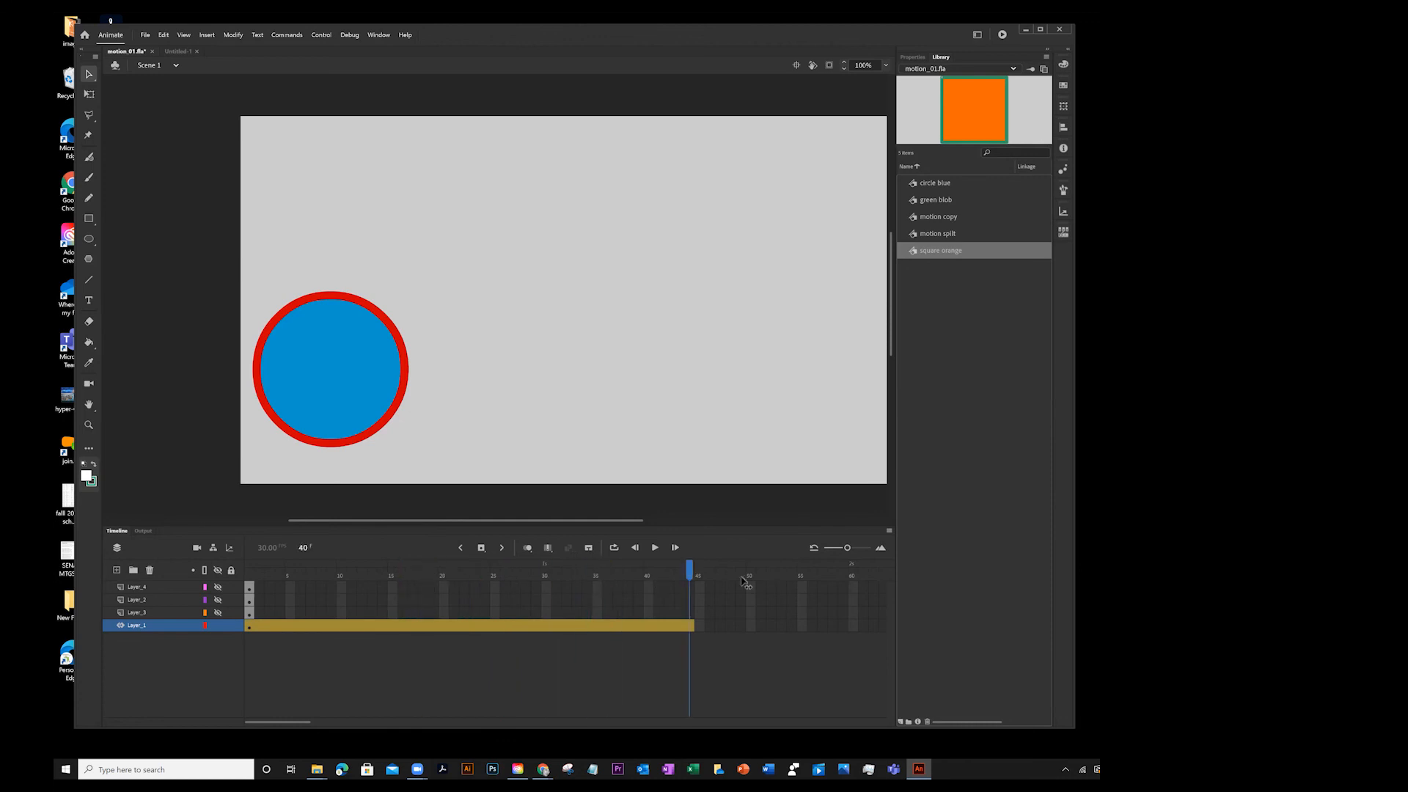
click(334, 383)
drag(336, 394, 794, 219)
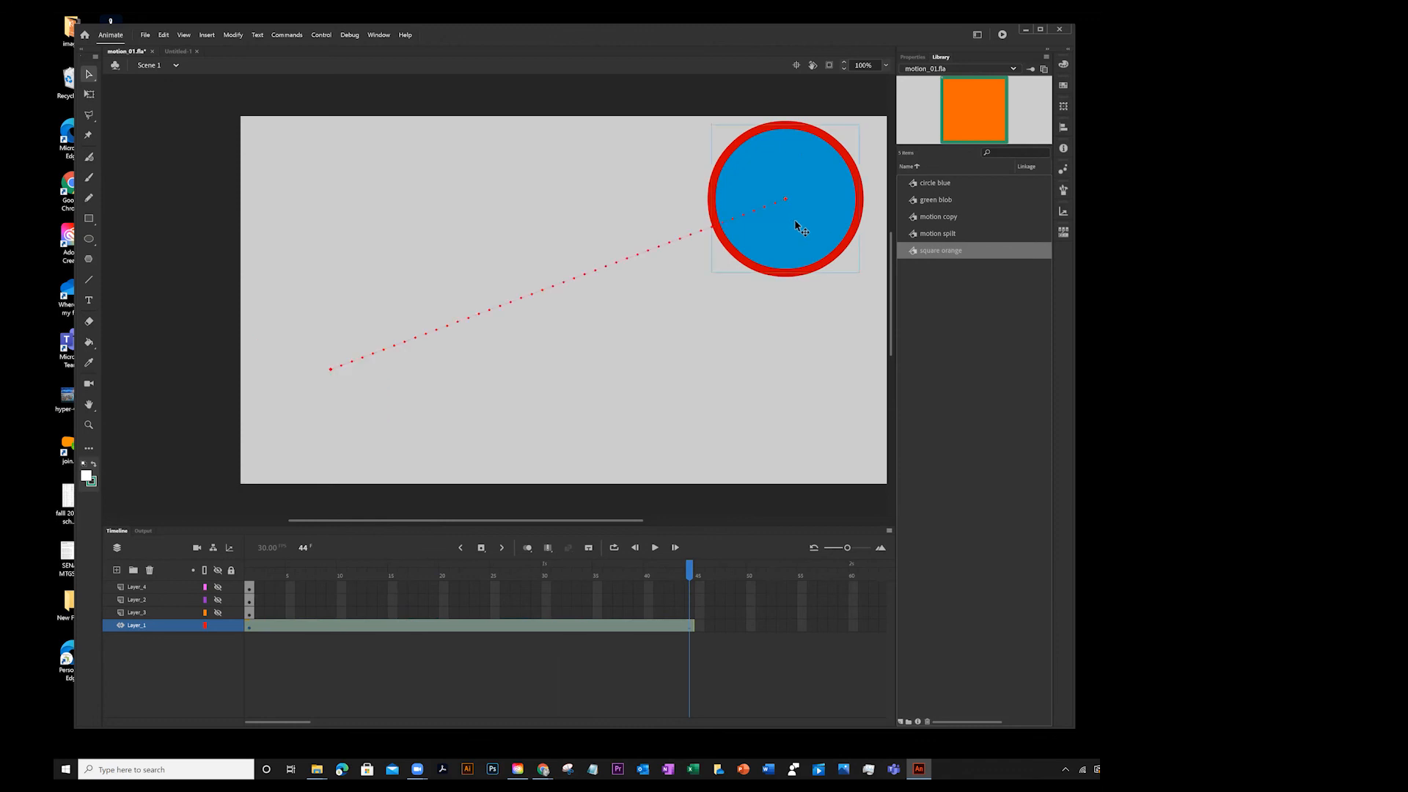
key(Return)
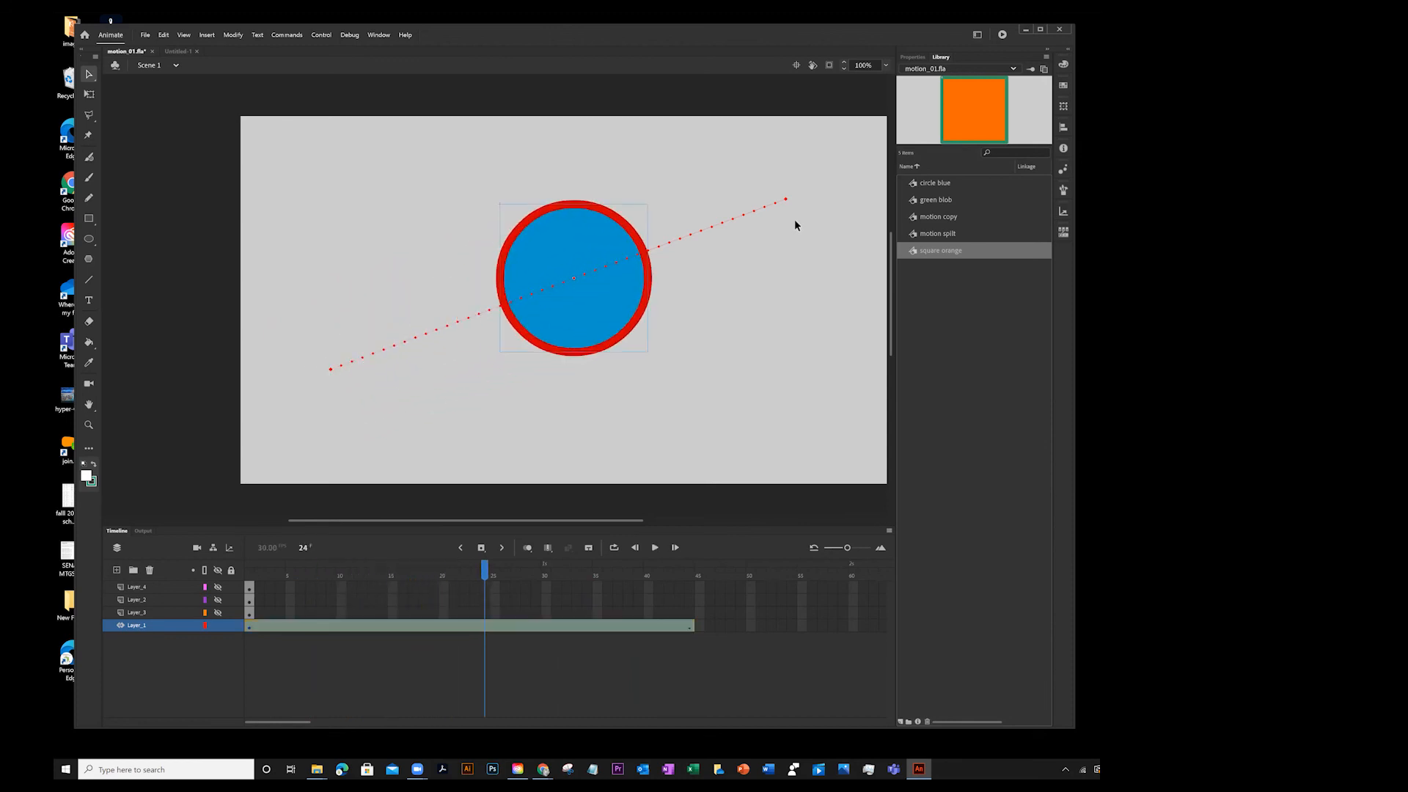
- At frame 25, move the blue circle down to the bottom centre of the stage to bend its motion path
mouse_move(488, 575)
mouse_down()
mouse_move(349, 574)
mouse_move(495, 574)
mouse_up()
drag(586, 307, 571, 444)
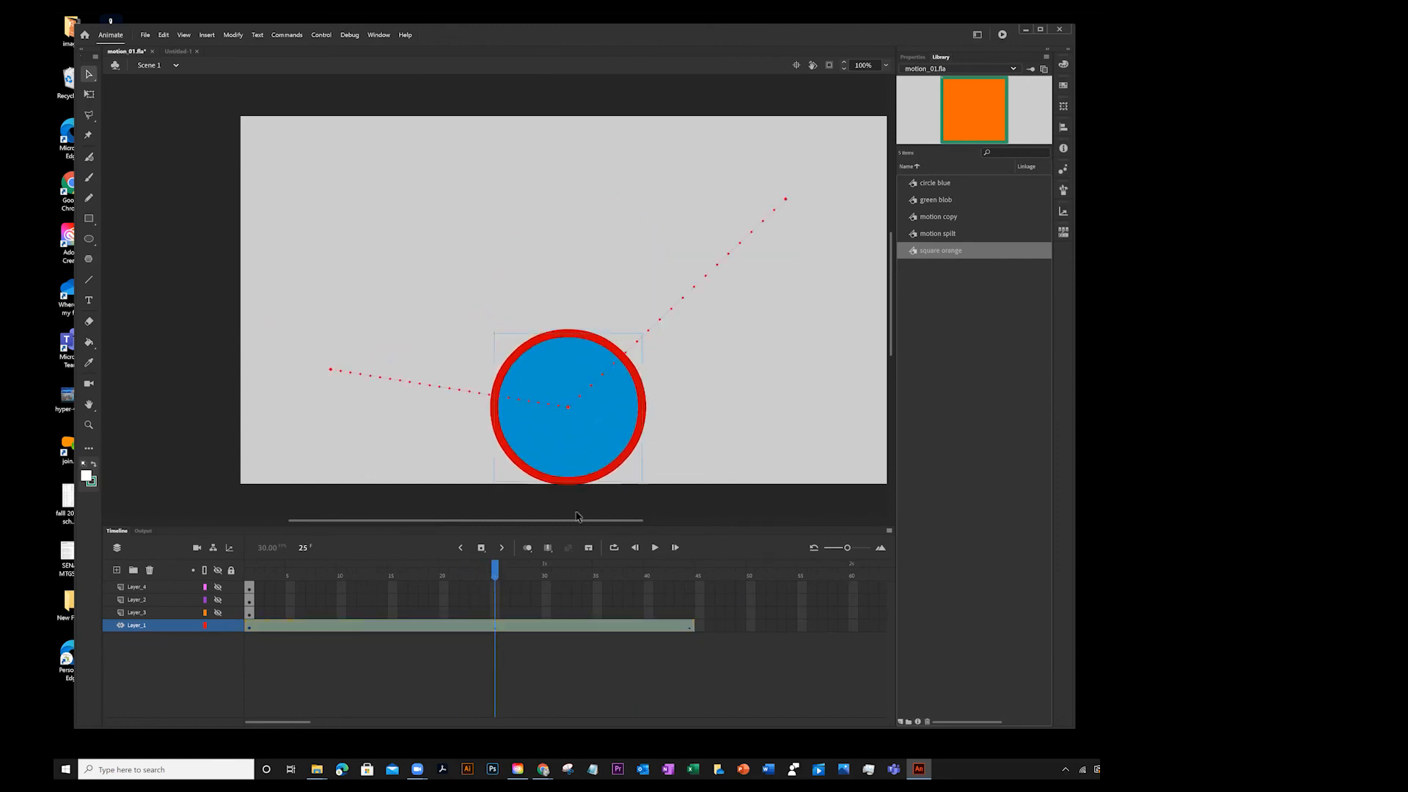
- Scrub through the bent motion path and move the tween's middle keyframe on Layer_1 to frame 12
drag(495, 570, 392, 571)
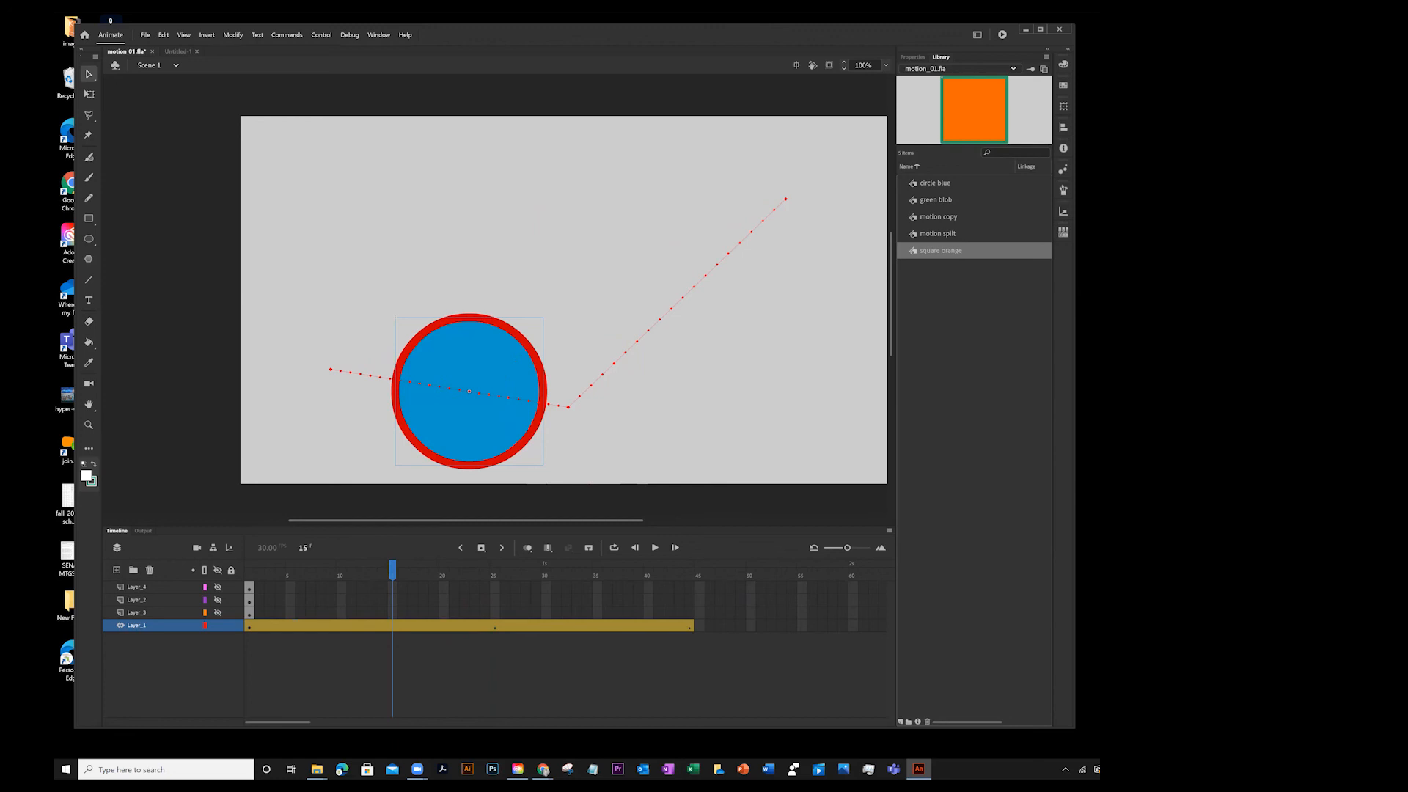
drag(392, 570, 495, 570)
drag(372, 626, 362, 626)
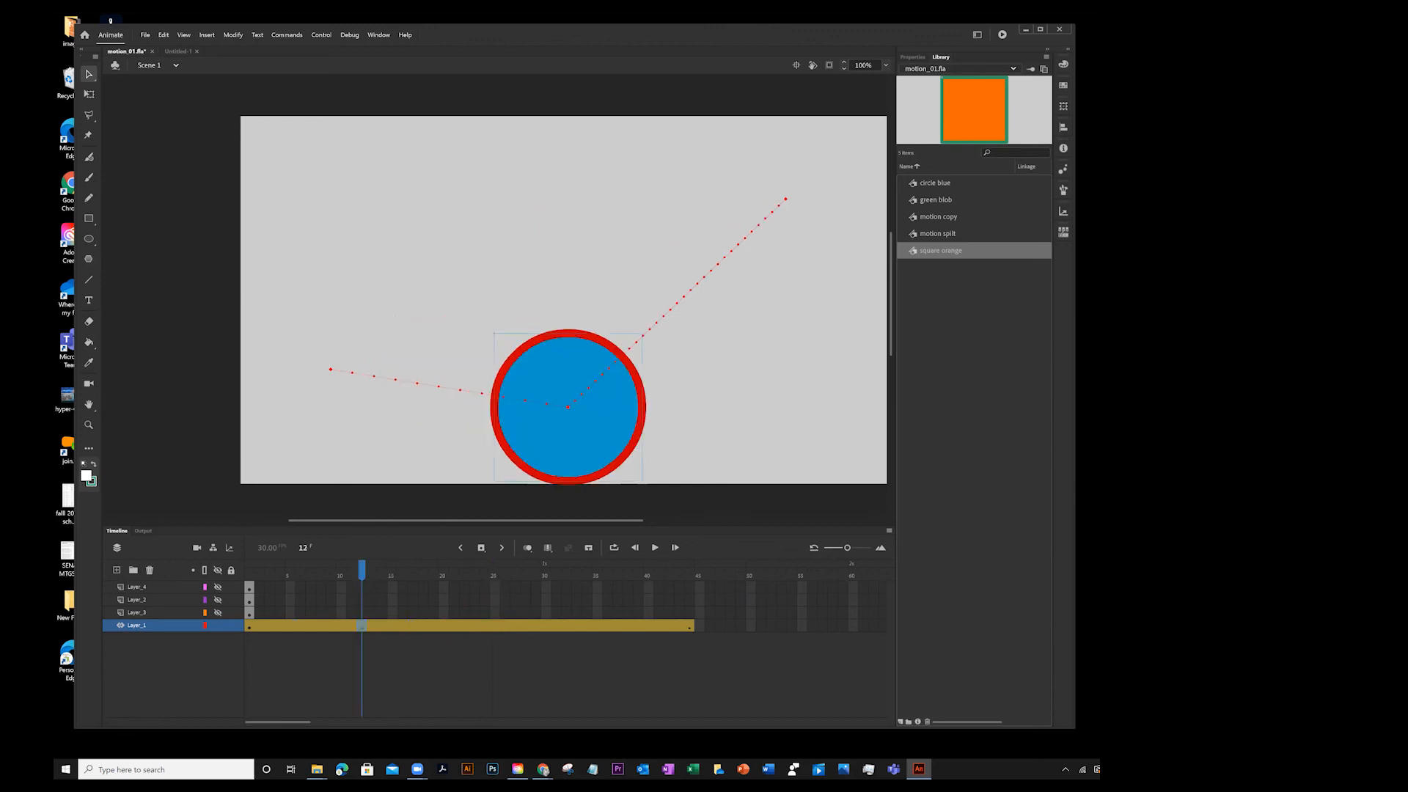
- Play the tween animation and display the timeline frames as Preview thumbnails, viewing the keyframes up to frame 44
key(Return)
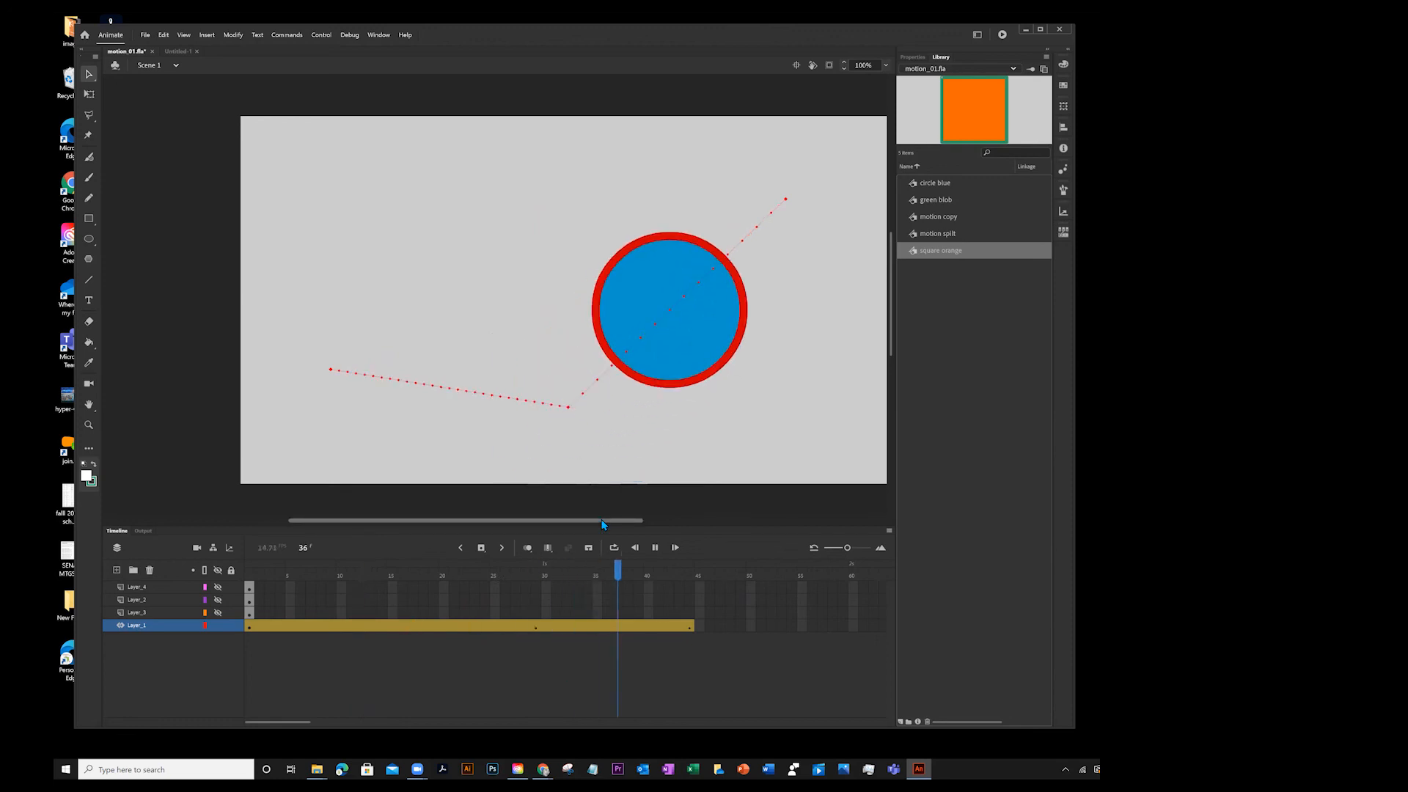
click(889, 532)
click(905, 546)
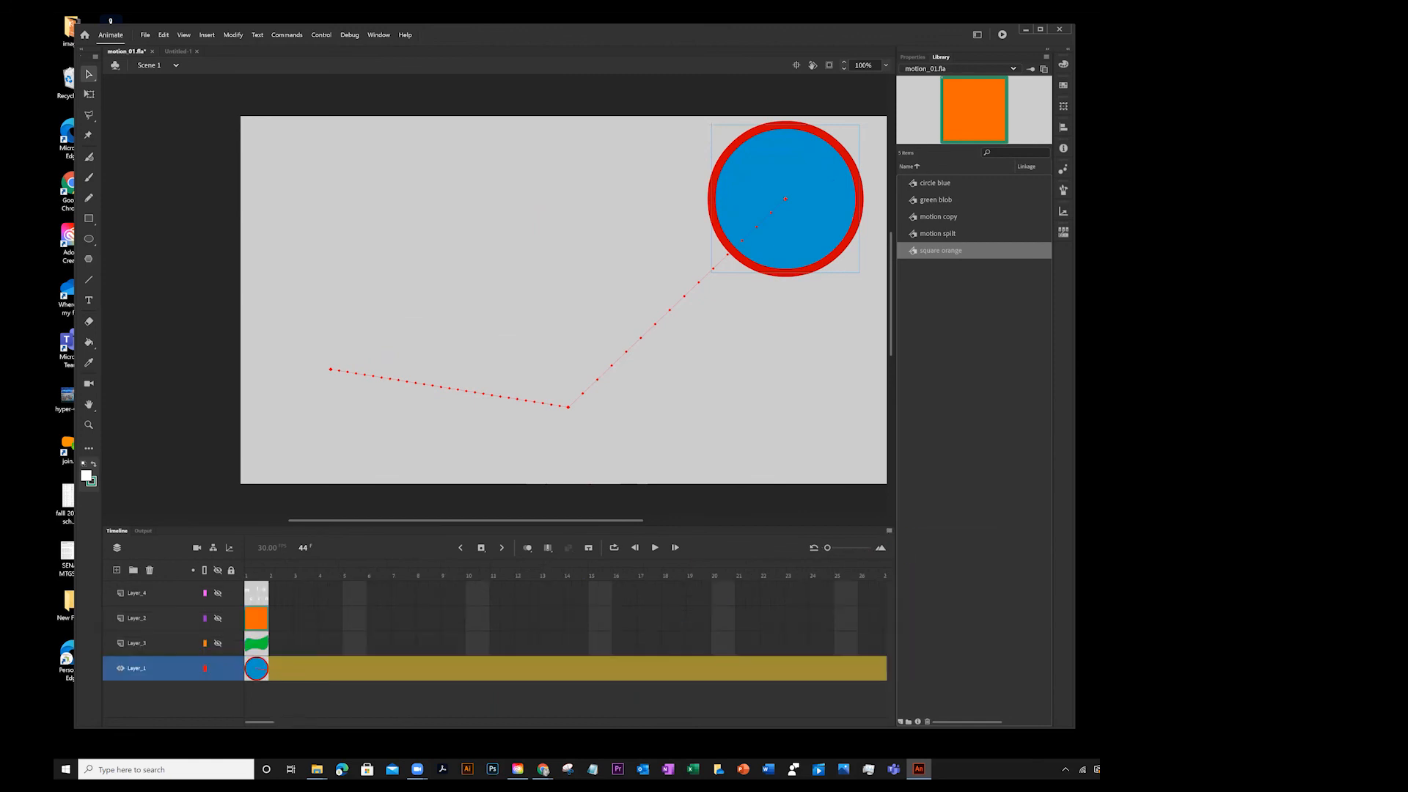
mouse_move(828, 548)
mouse_down()
mouse_move(871, 548)
mouse_move(804, 551)
mouse_up()
drag(259, 723, 288, 723)
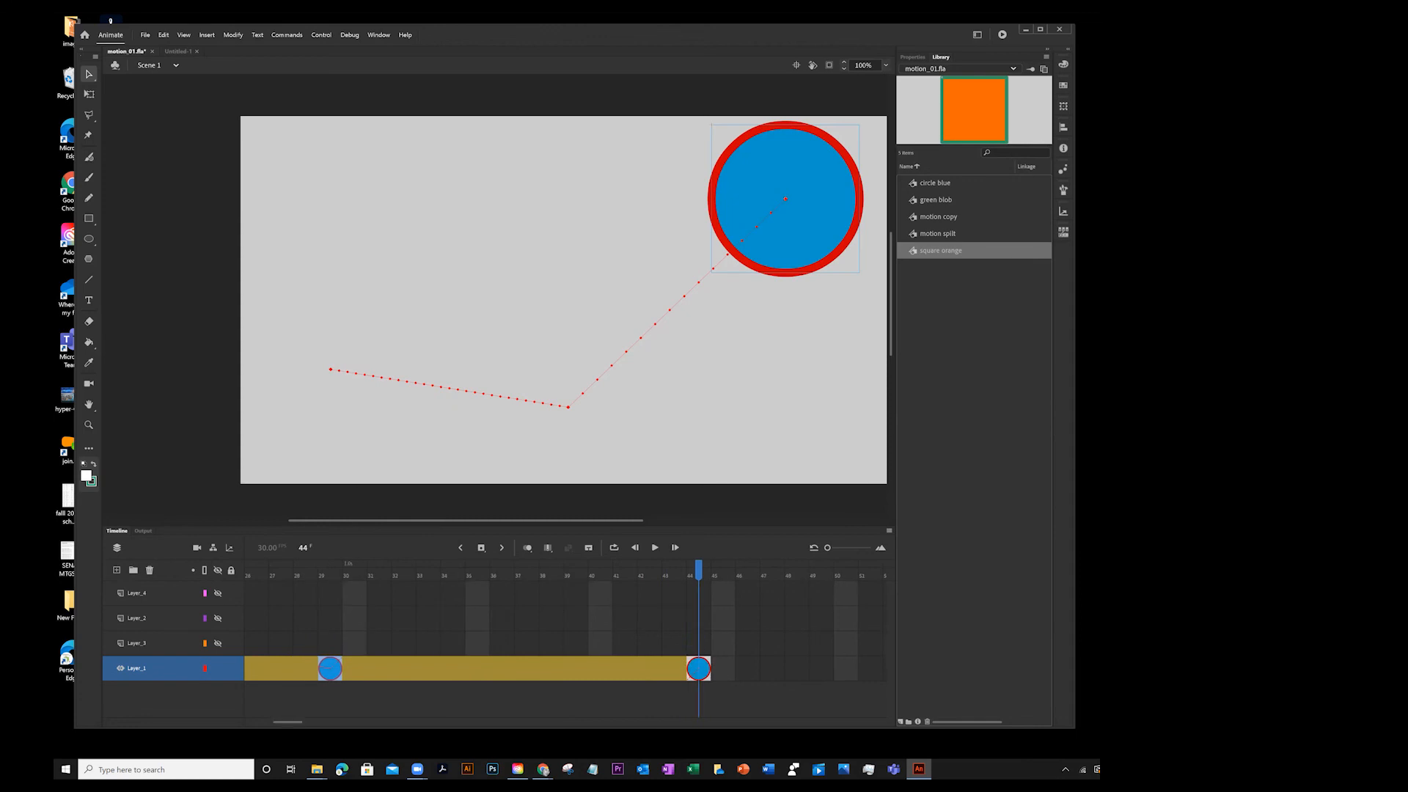
- Return the timeline to Standard frame view and bring frame 1 back into view
click(889, 531)
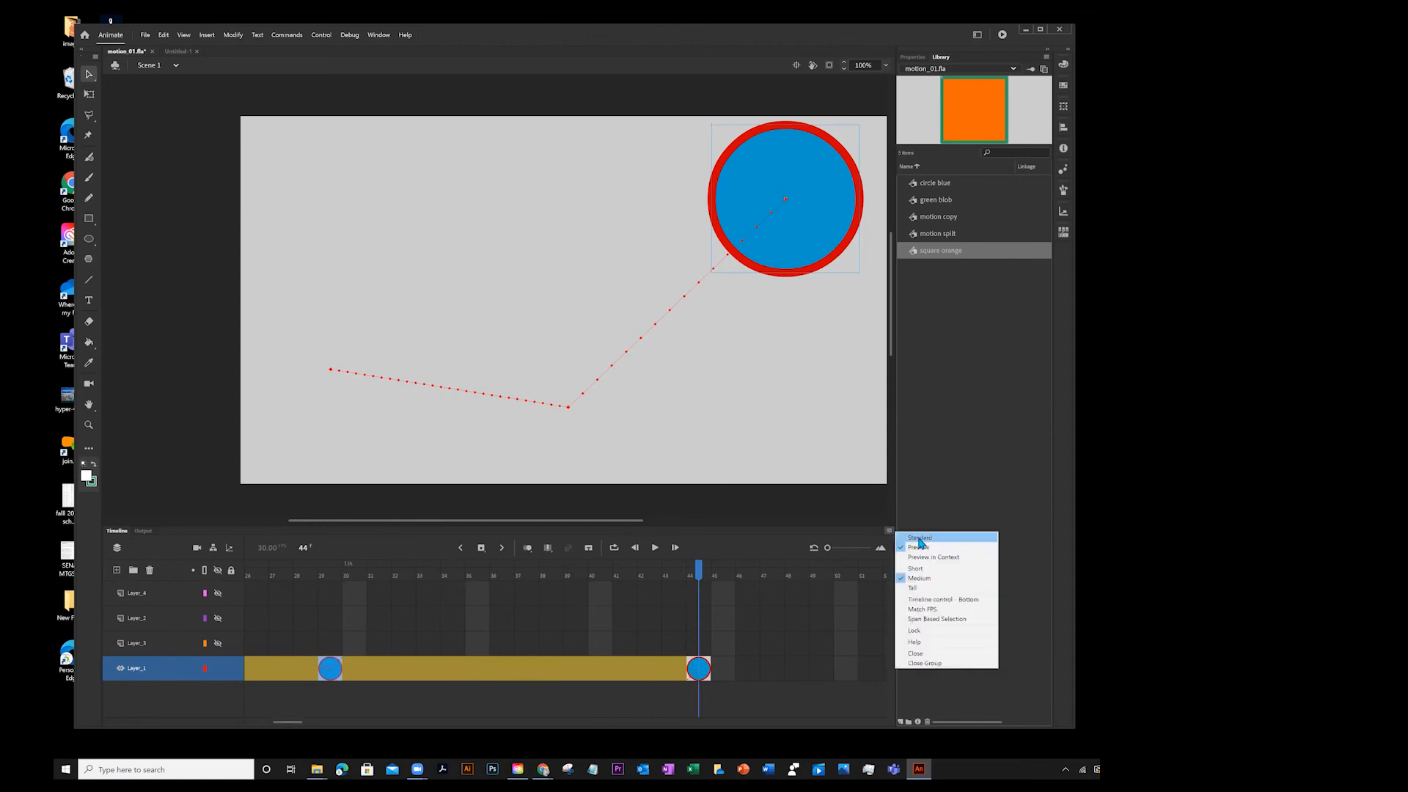
click(918, 538)
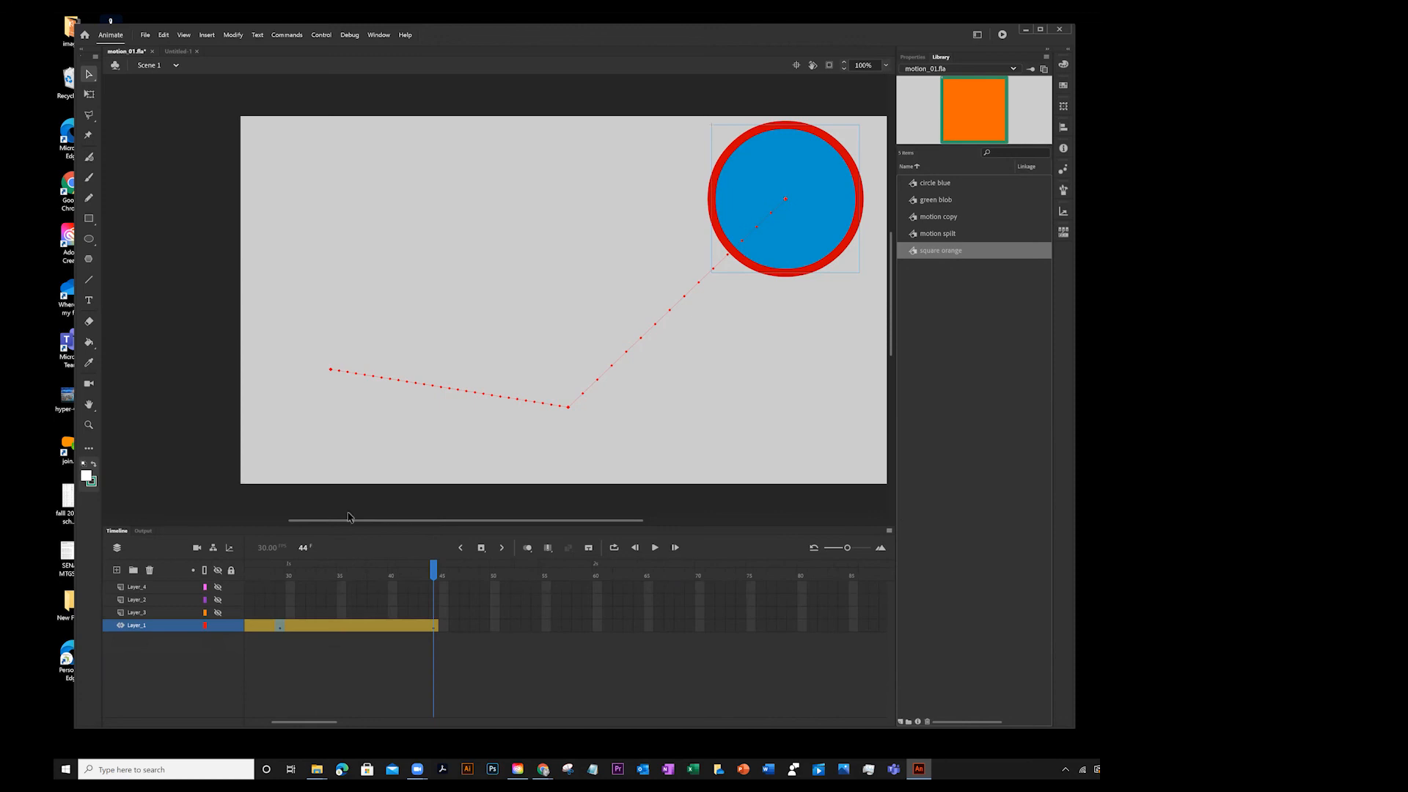
click(370, 722)
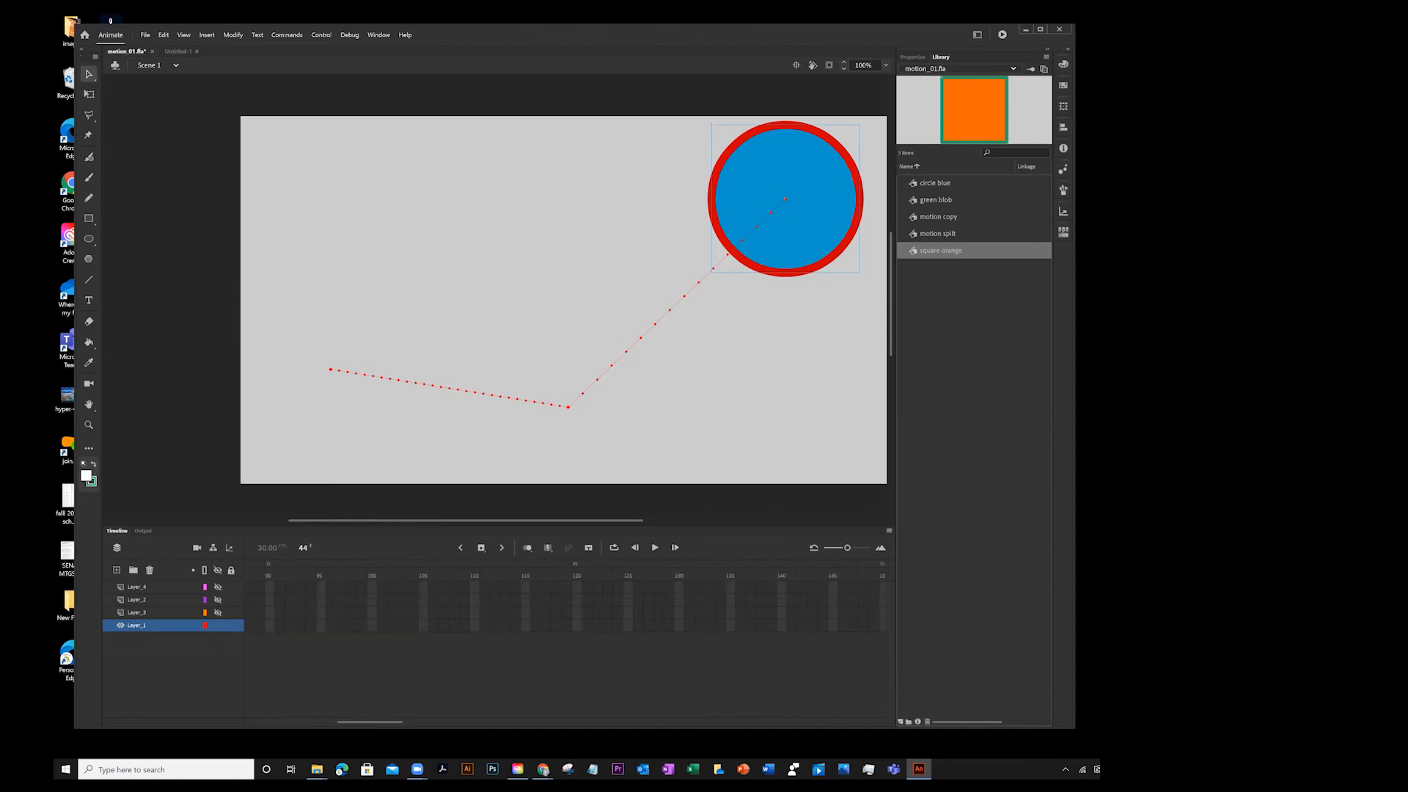
drag(370, 723, 278, 723)
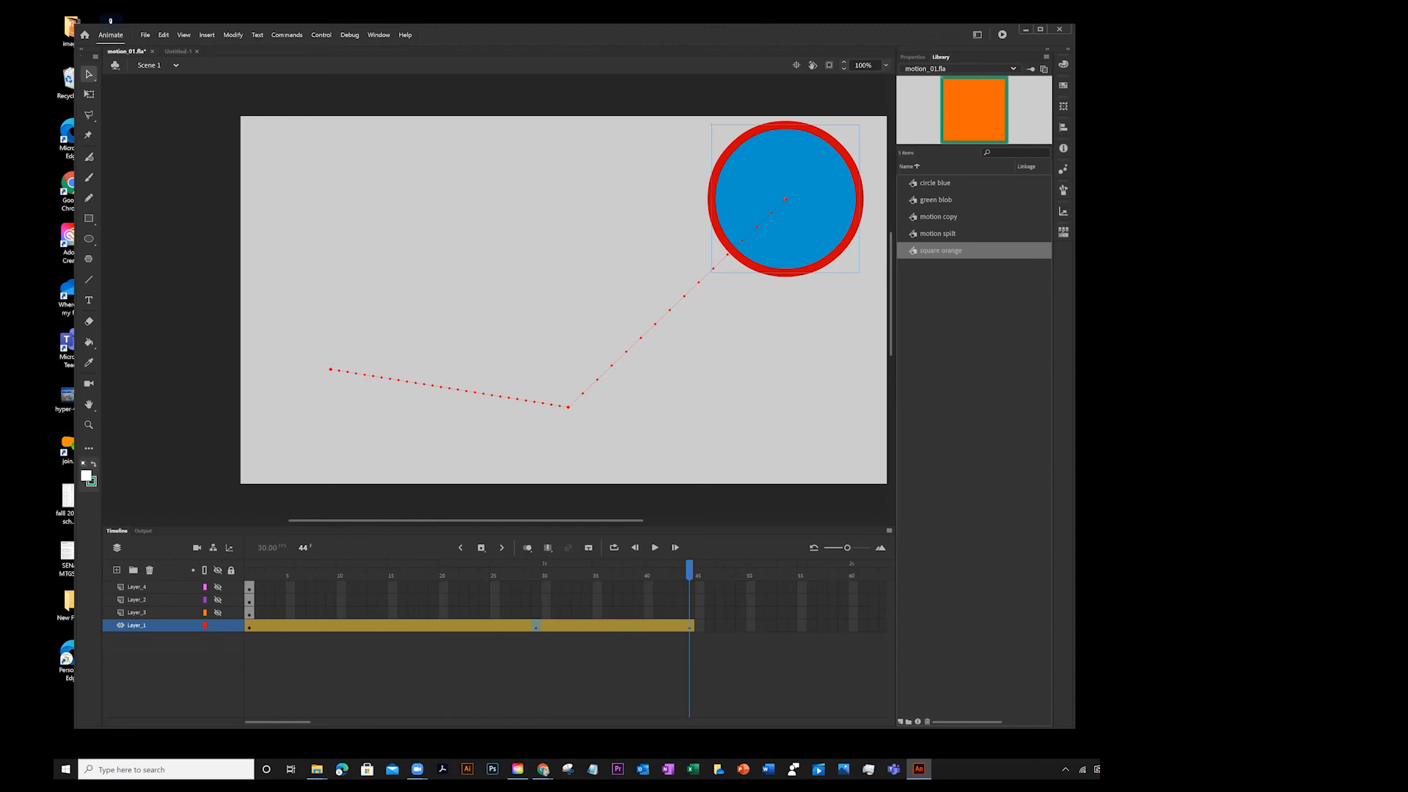
- Scrub back to frame 11, play the animation, and undo until the middle keyframe on Layer_1 sits at frame 18
drag(681, 581, 333, 593)
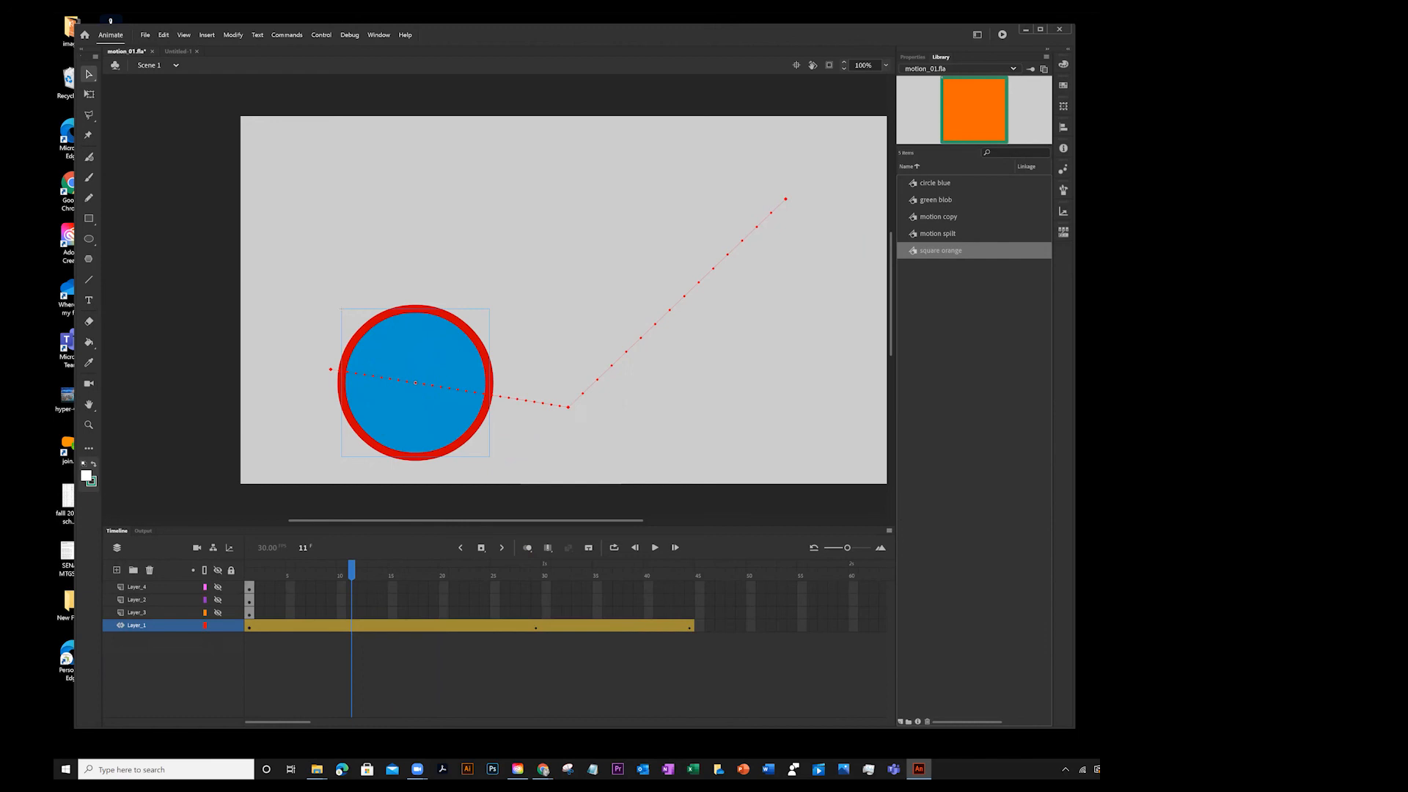
key(Return)
key(ctrl+z)
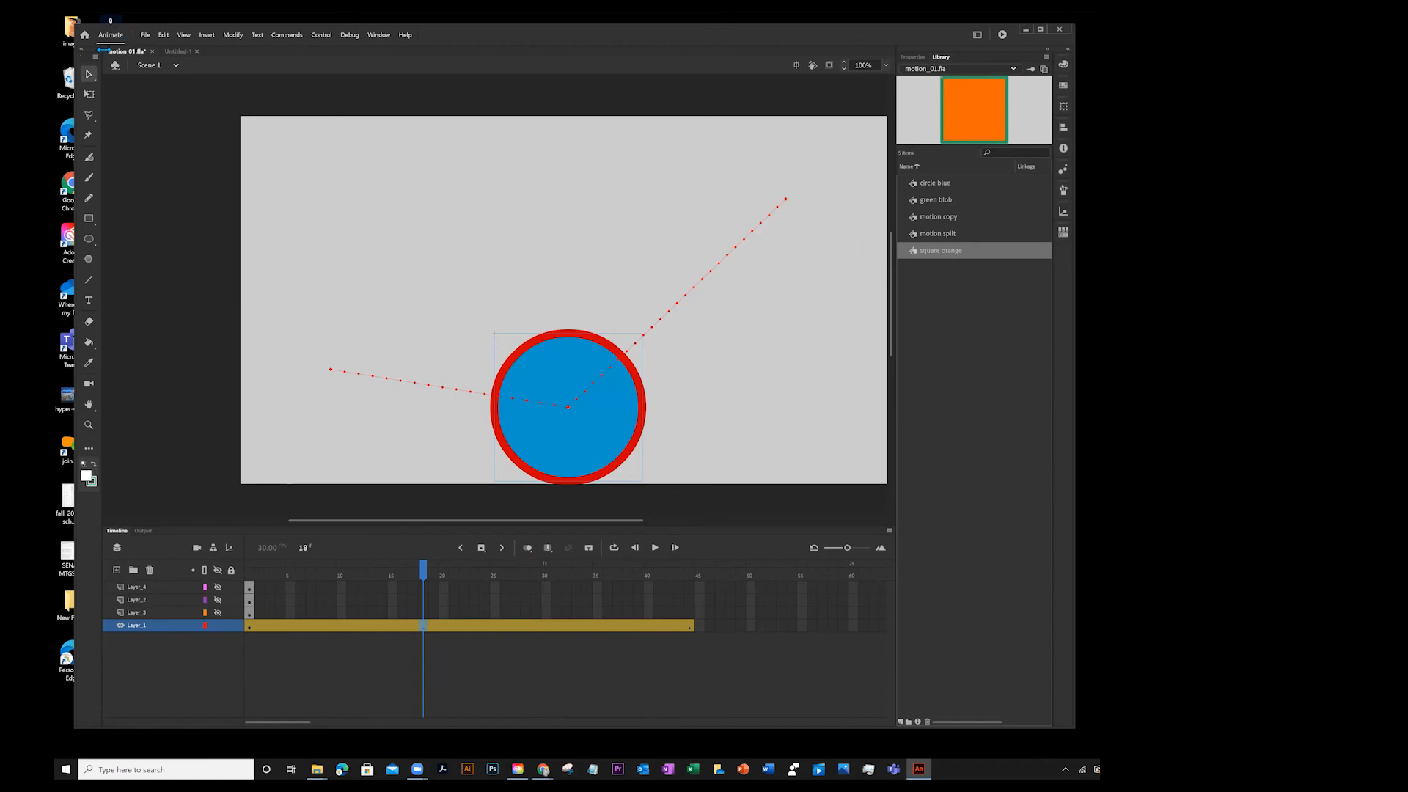
- Float the Tools panel over the stage's edge with more height and return the playhead to frame 1
drag(91, 56, 167, 139)
drag(180, 247, 176, 429)
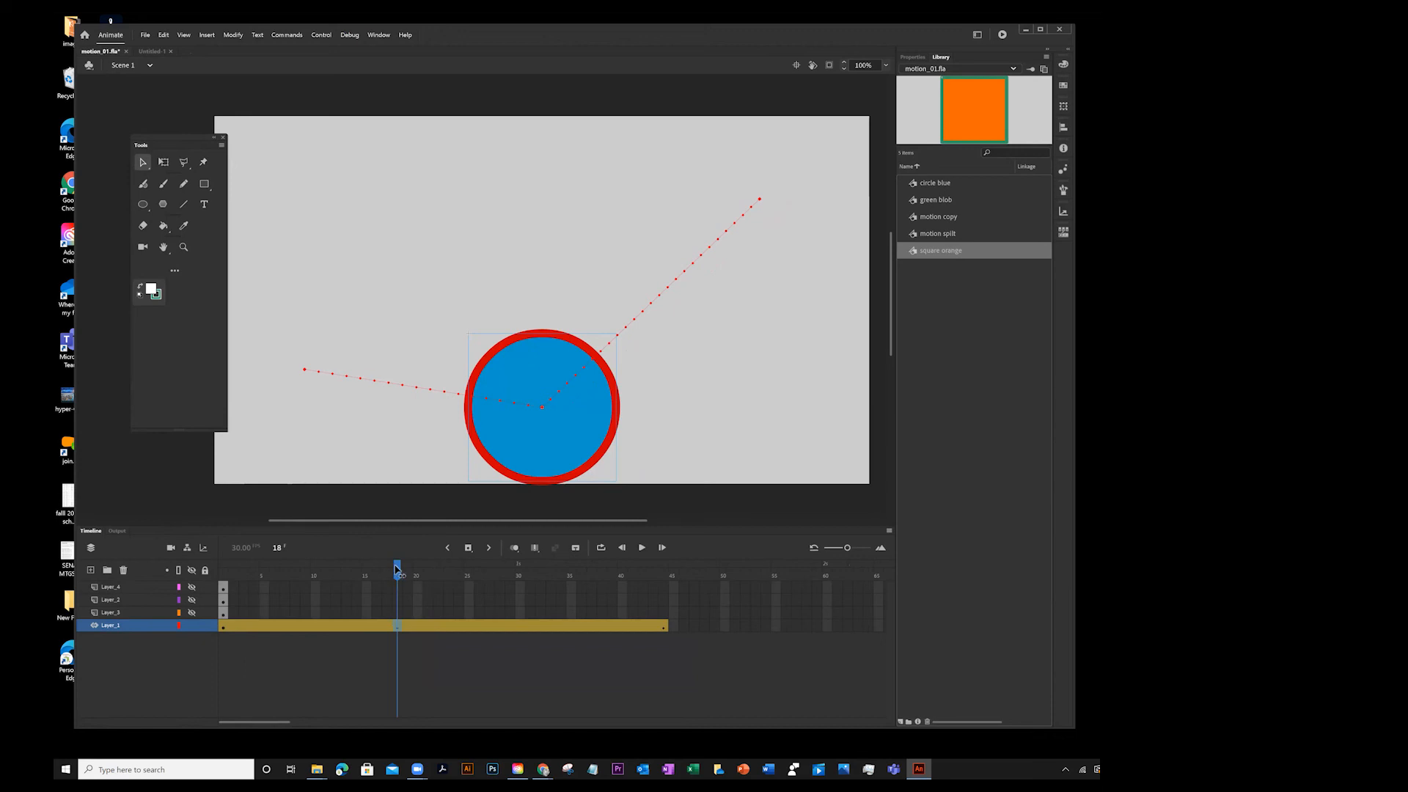
drag(399, 571, 141, 554)
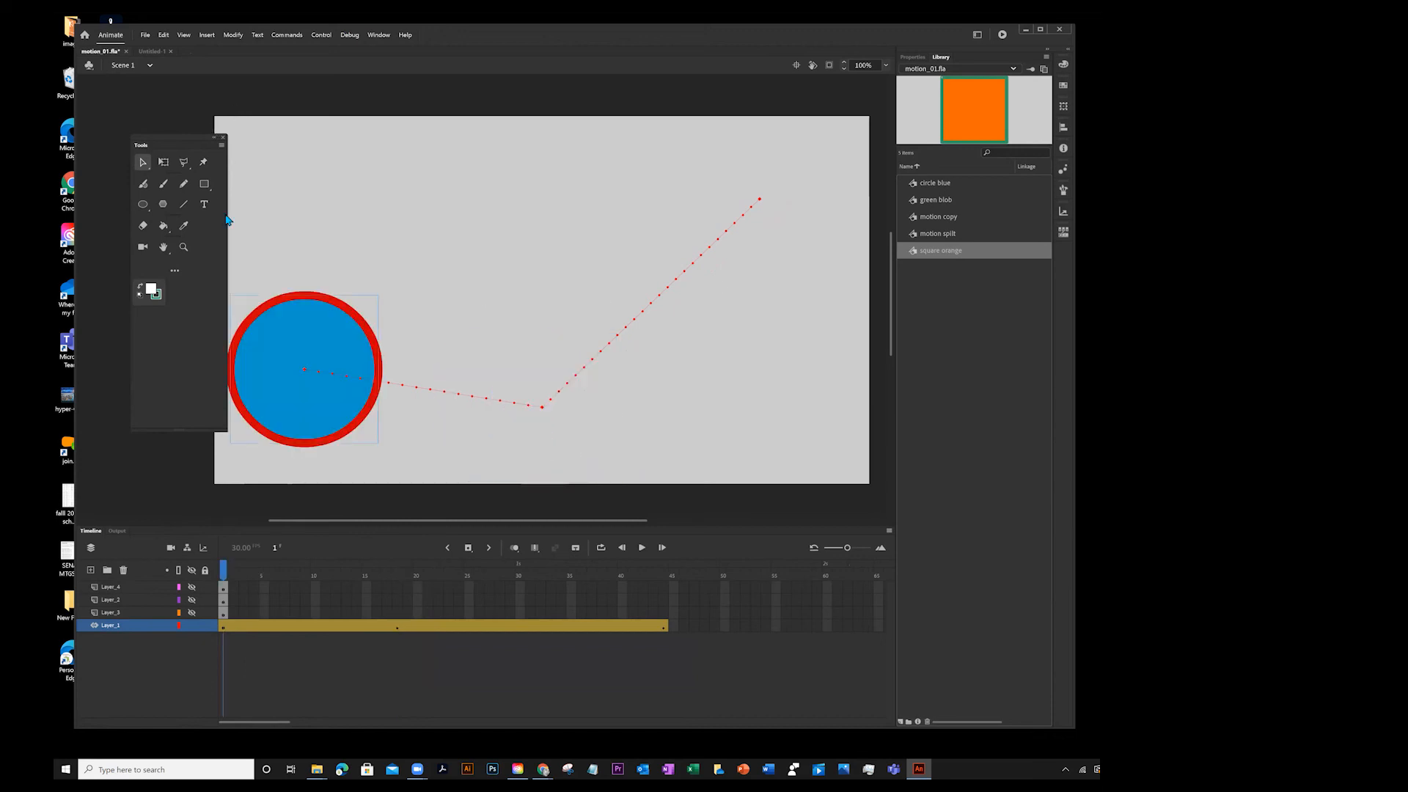
click(184, 163)
click(186, 168)
click(175, 273)
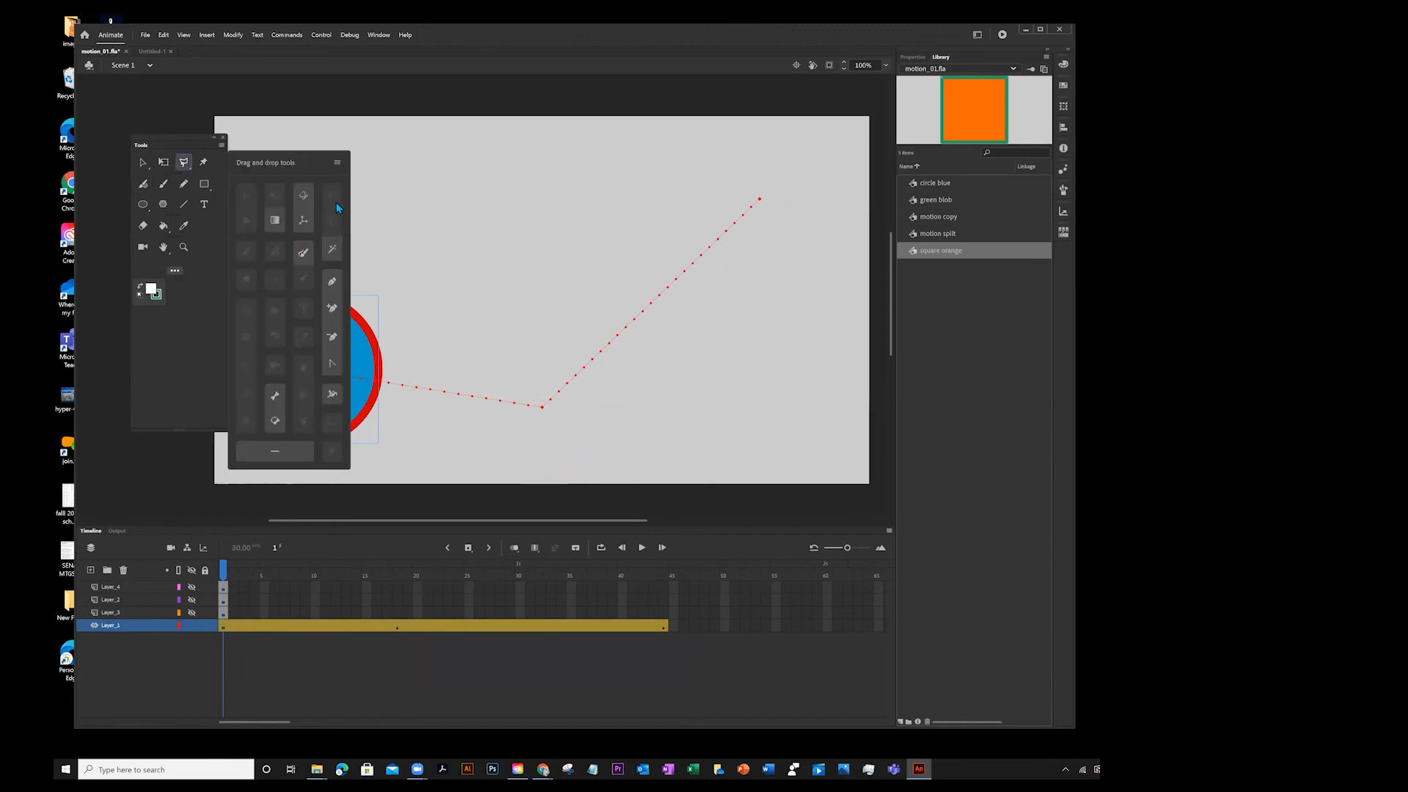
click(889, 530)
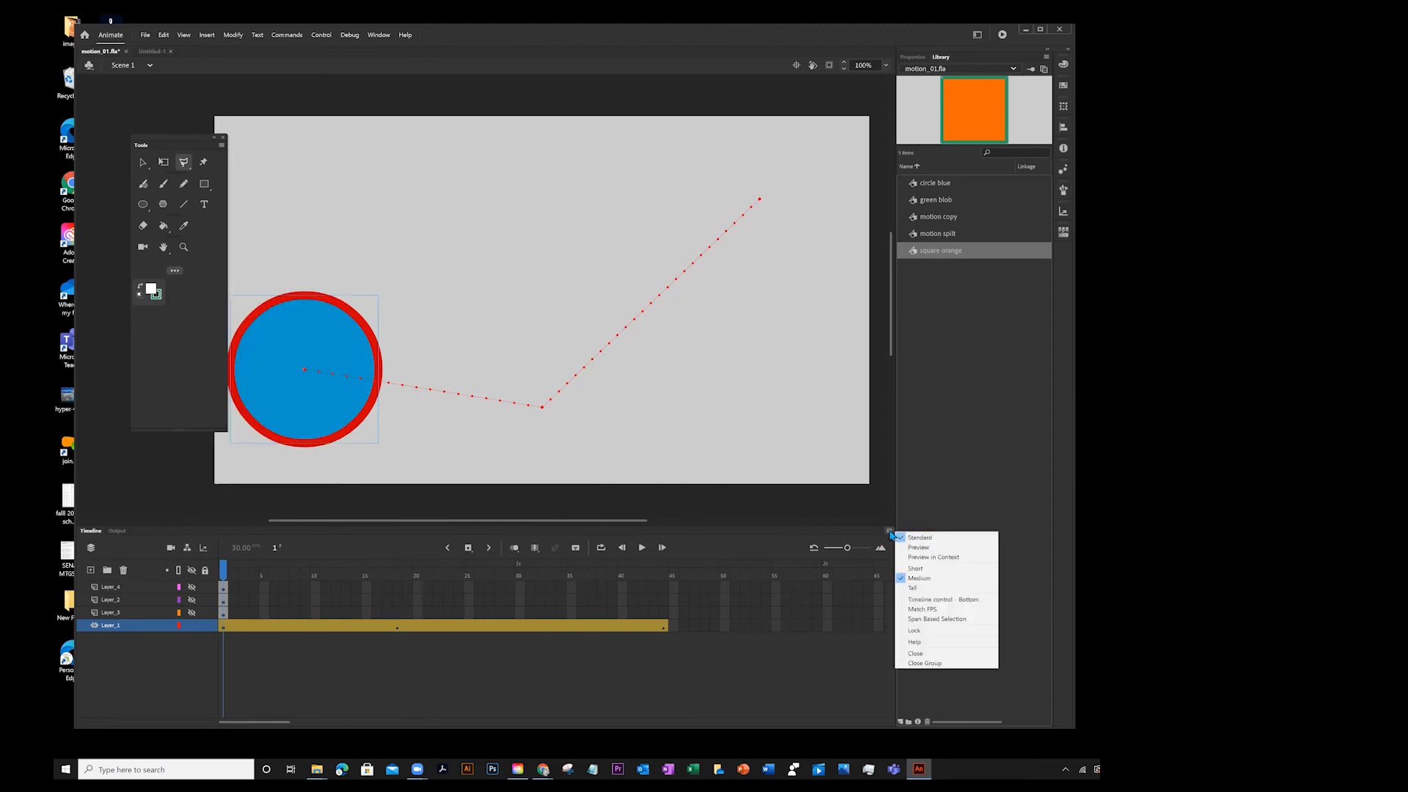
click(888, 528)
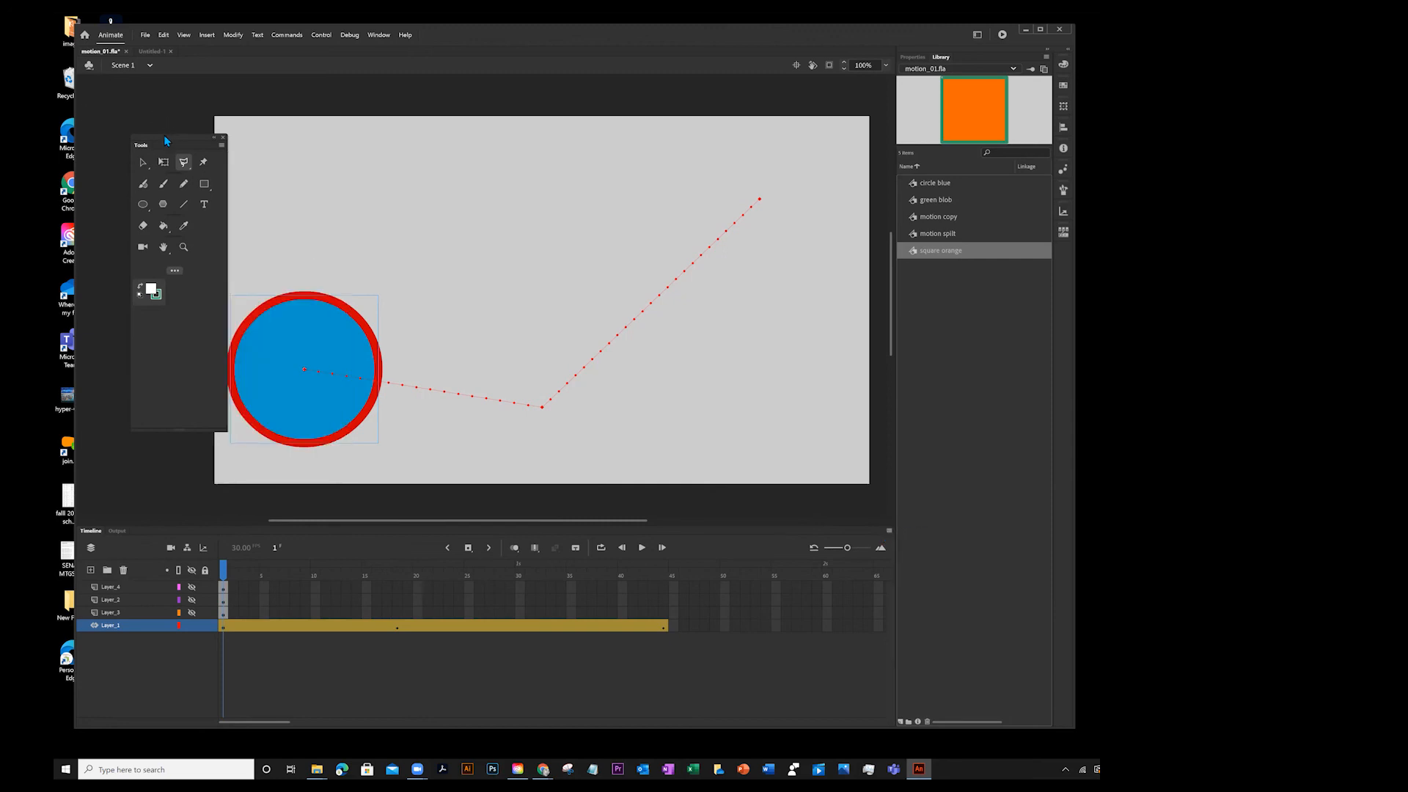
- Reset the floating Tools panel to its default tools and add a brush tool and the Pencil tool from the extra tools
drag(163, 133, 160, 117)
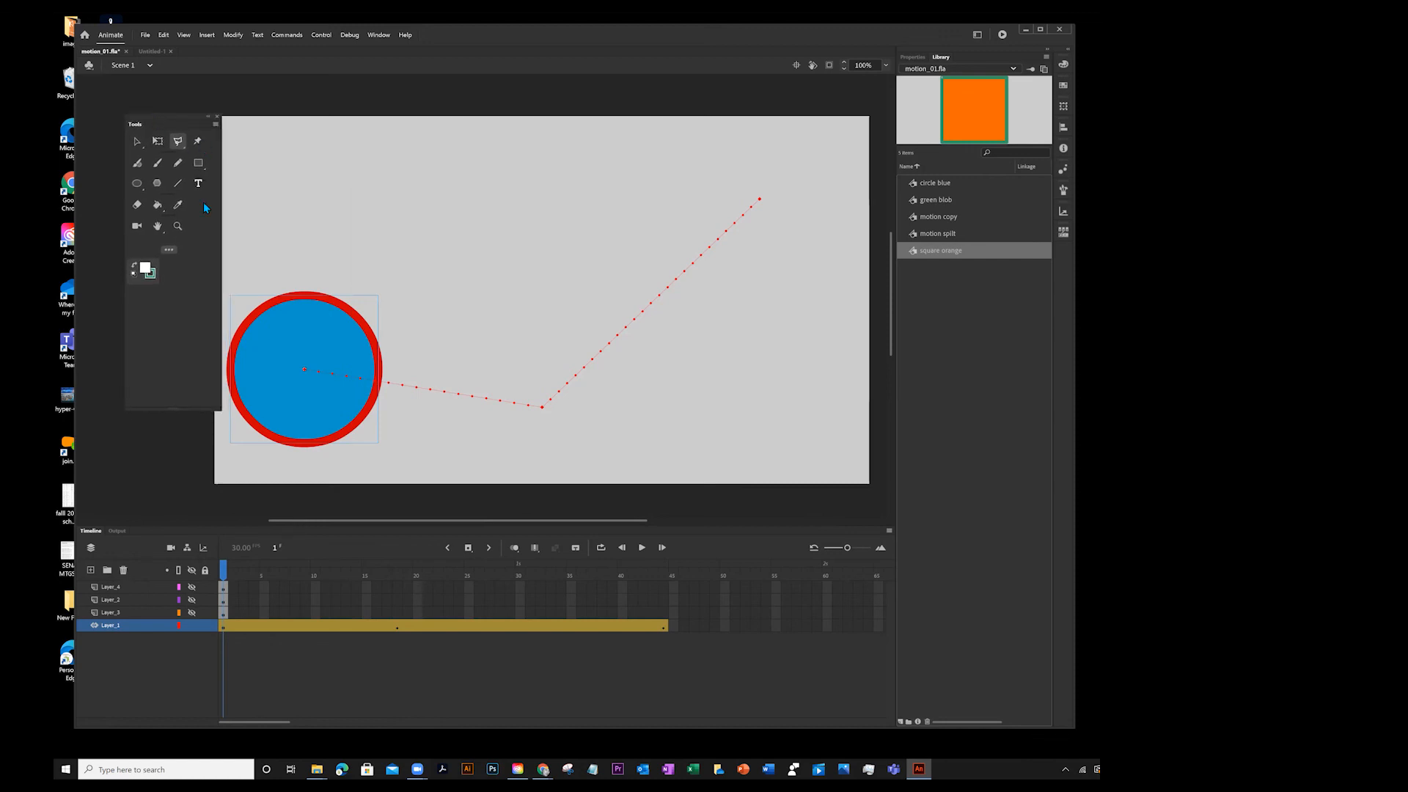
click(170, 250)
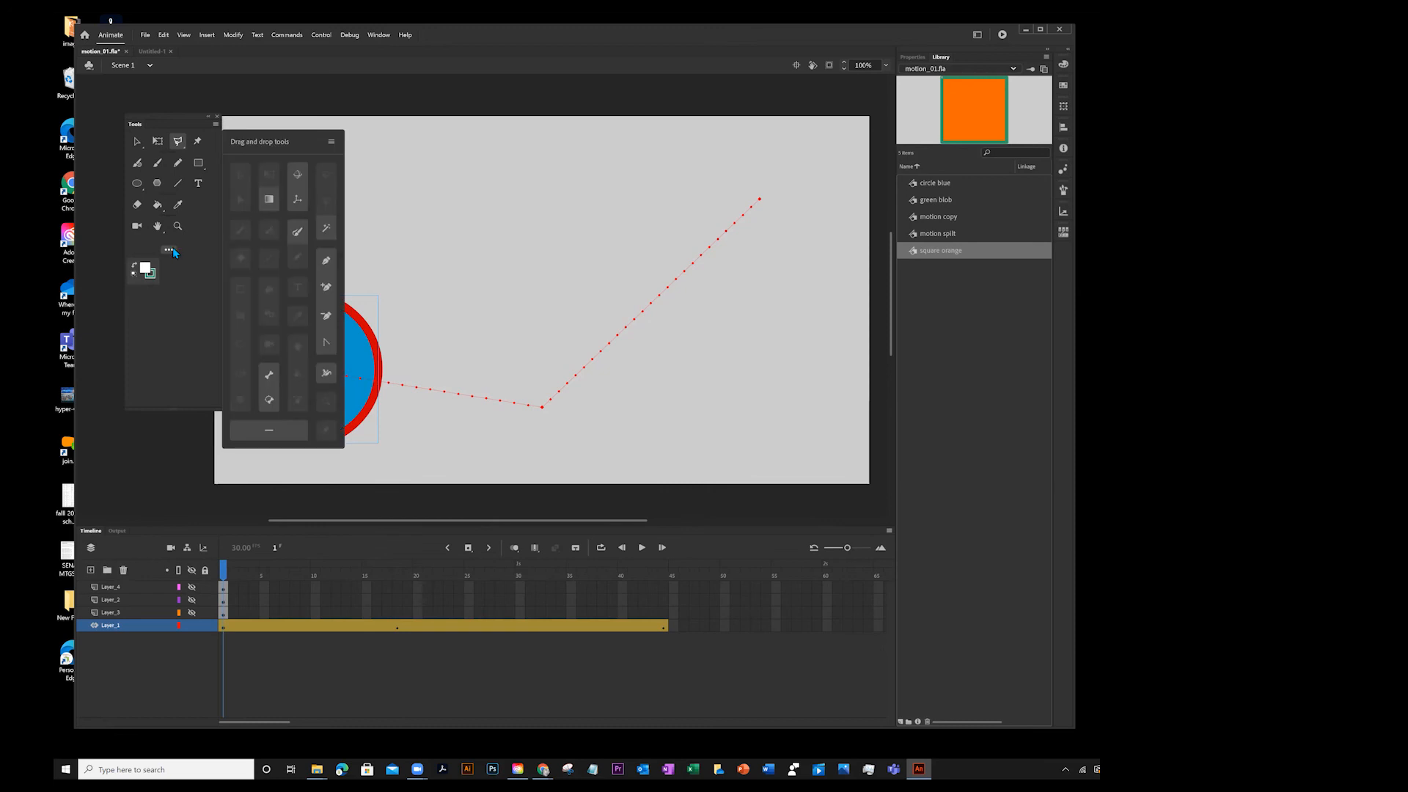
click(331, 142)
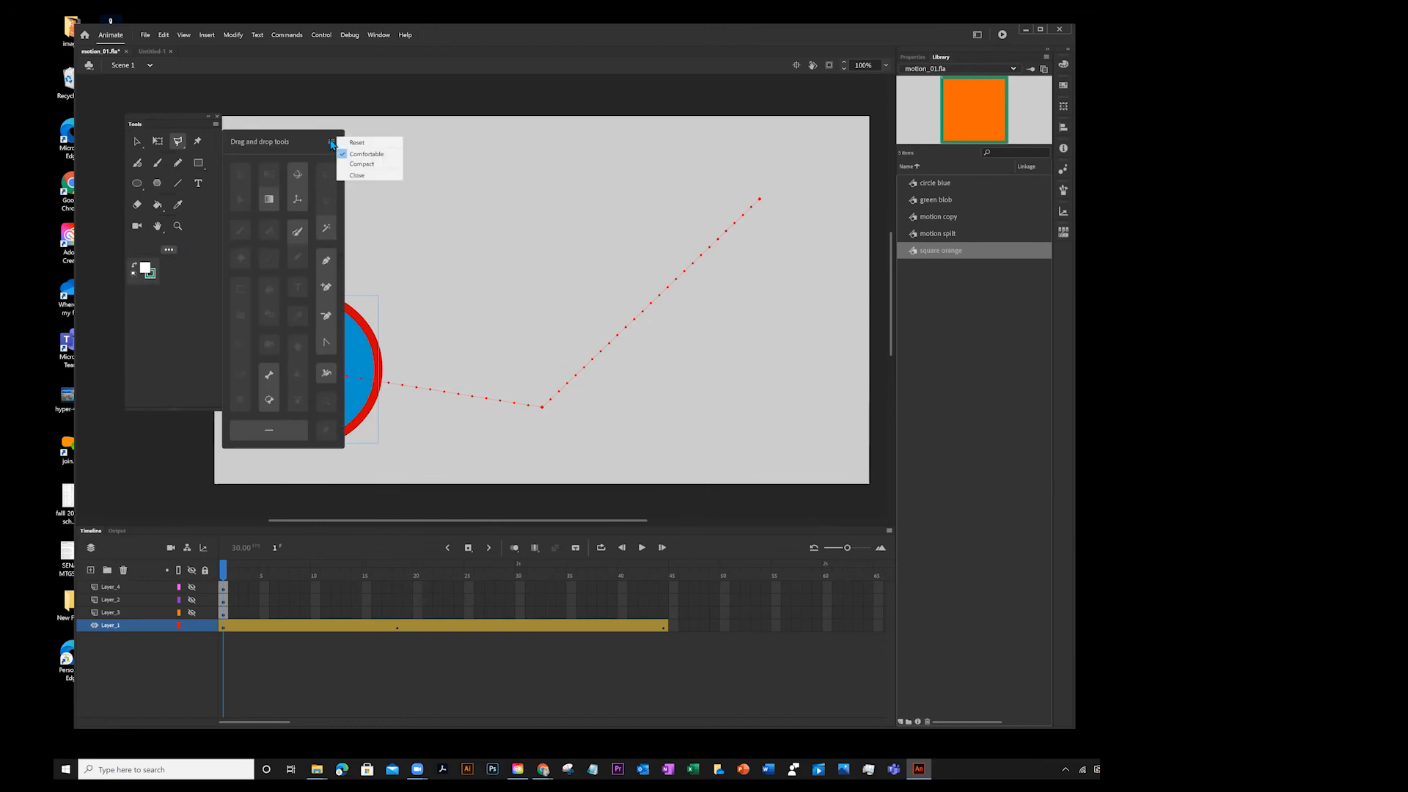
click(365, 145)
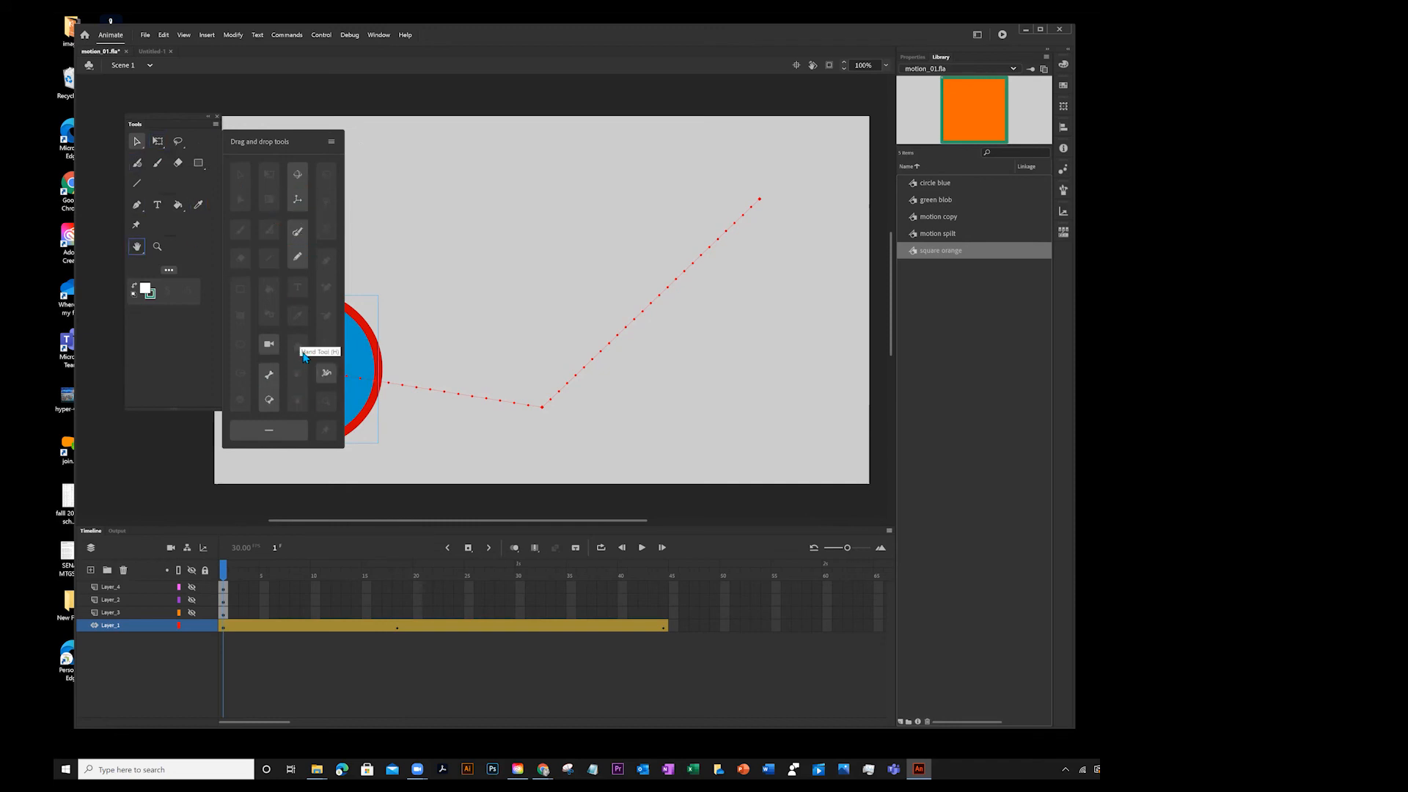
drag(300, 230, 179, 187)
drag(299, 258, 182, 249)
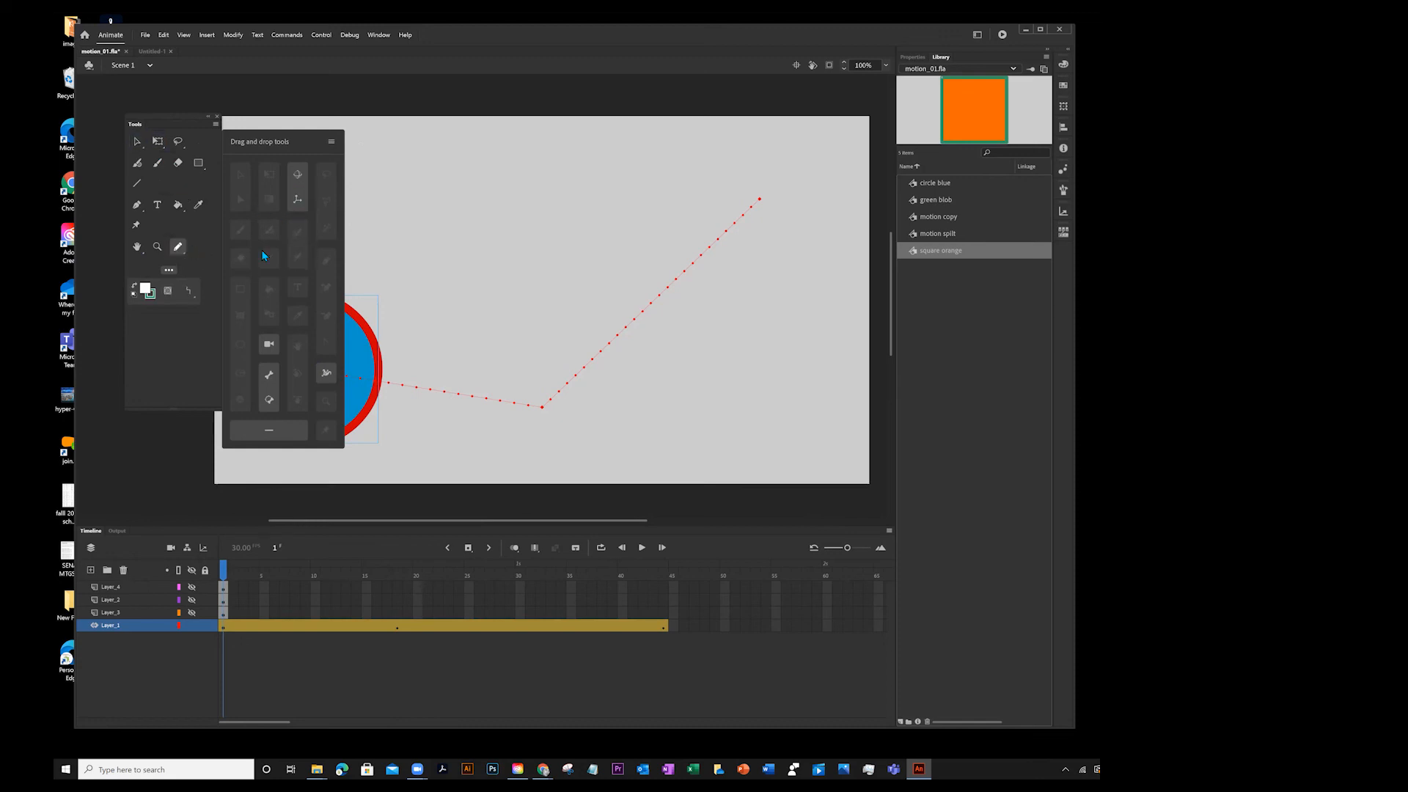
- Select the Pen tool, set the Tools panel layout to Compact, and close the extra tools palette, dismissing any alert
click(137, 206)
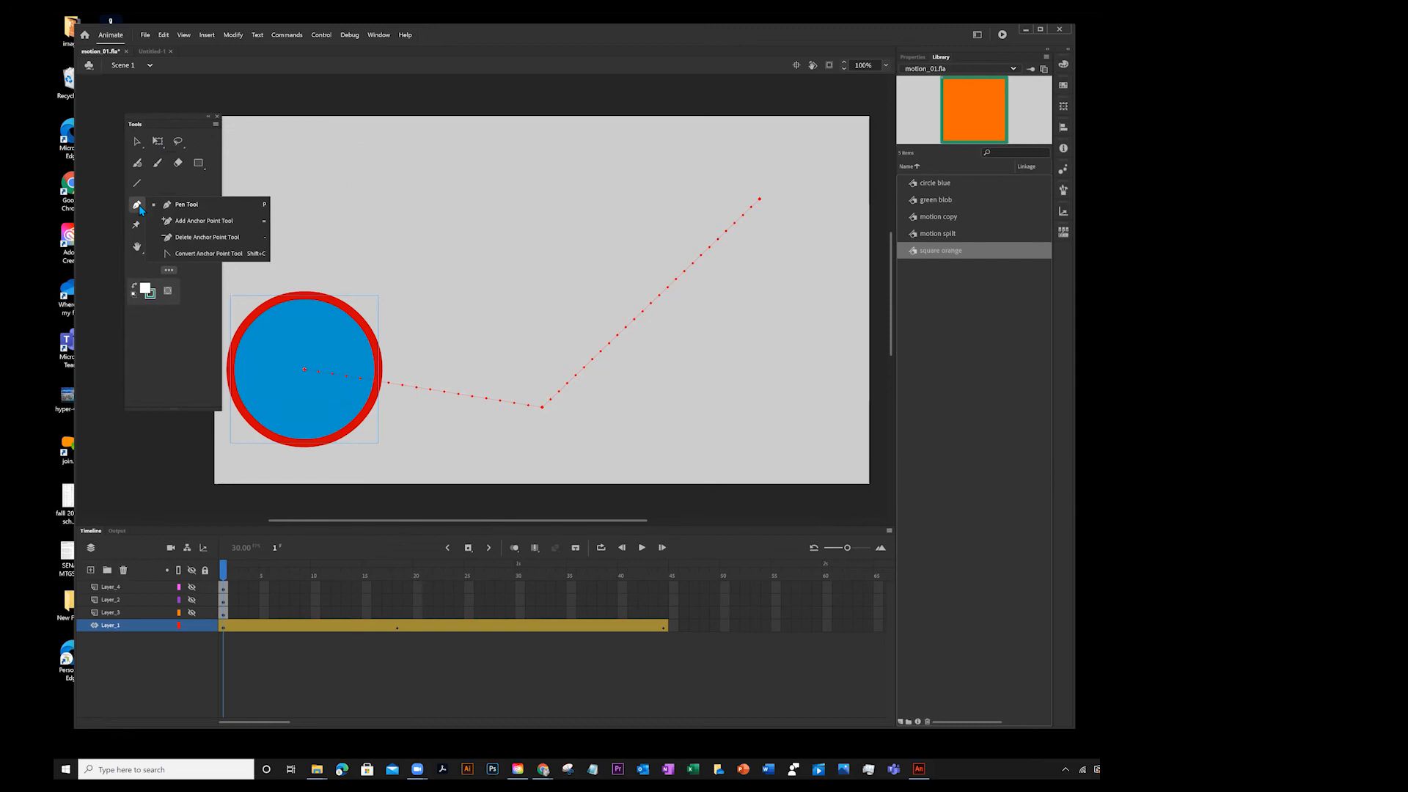
click(168, 269)
click(330, 142)
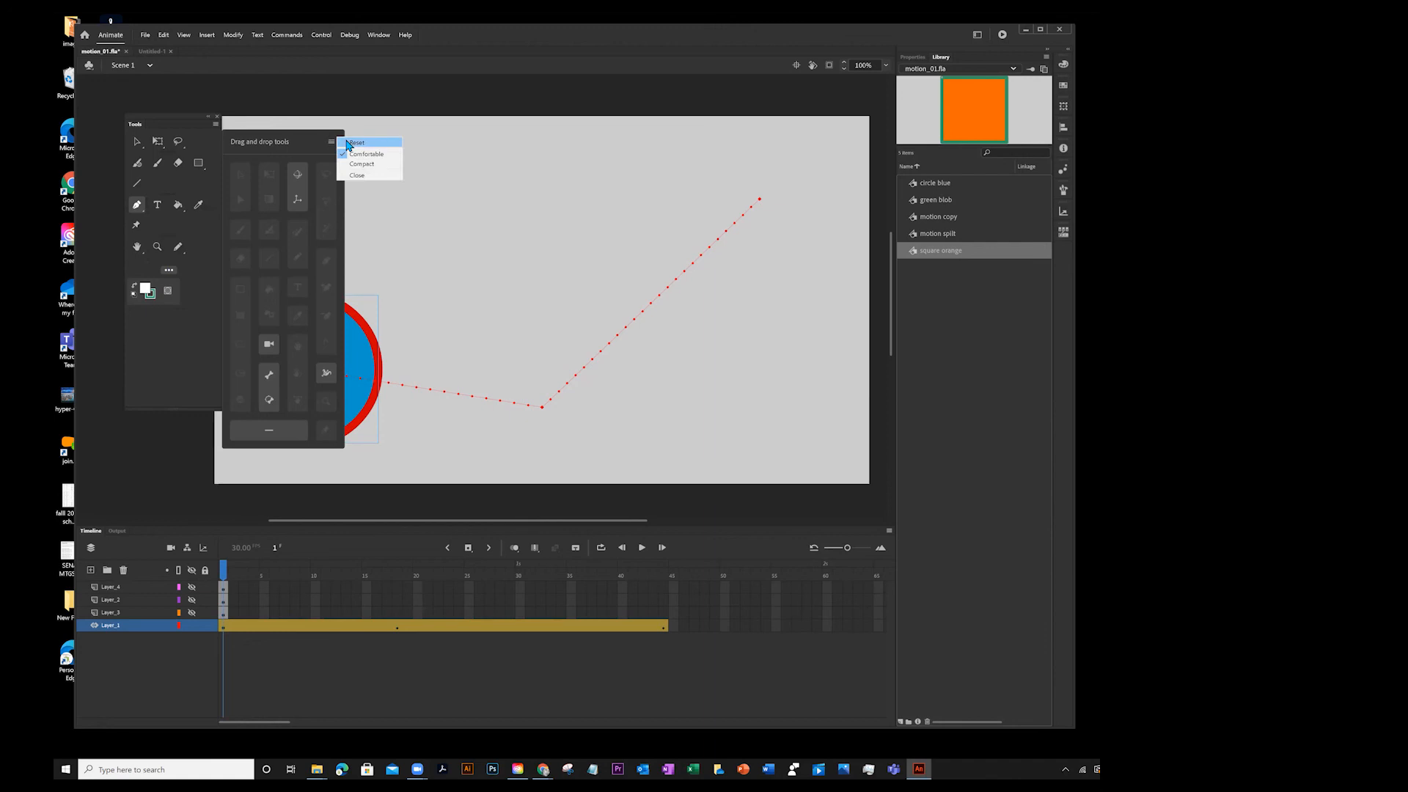
click(355, 164)
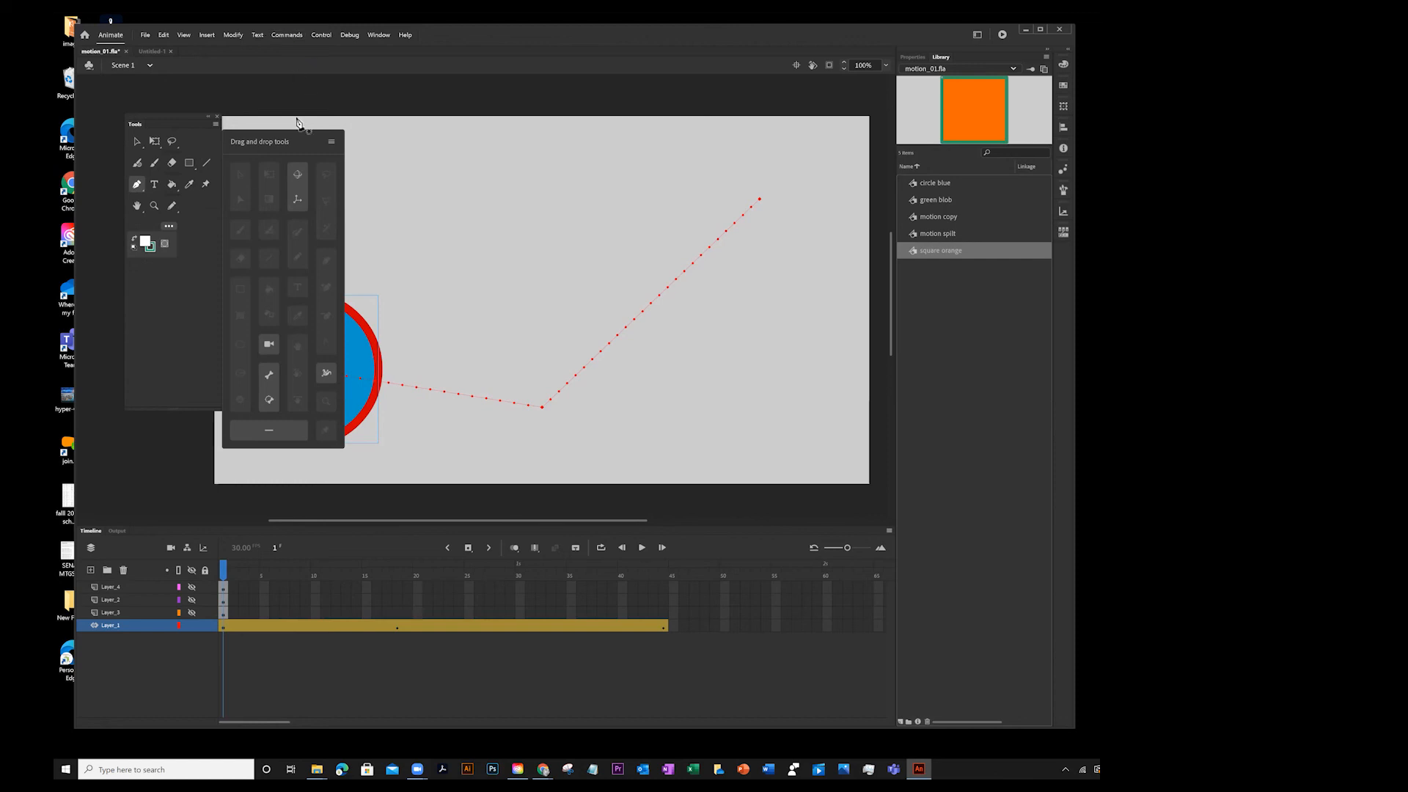
click(331, 140)
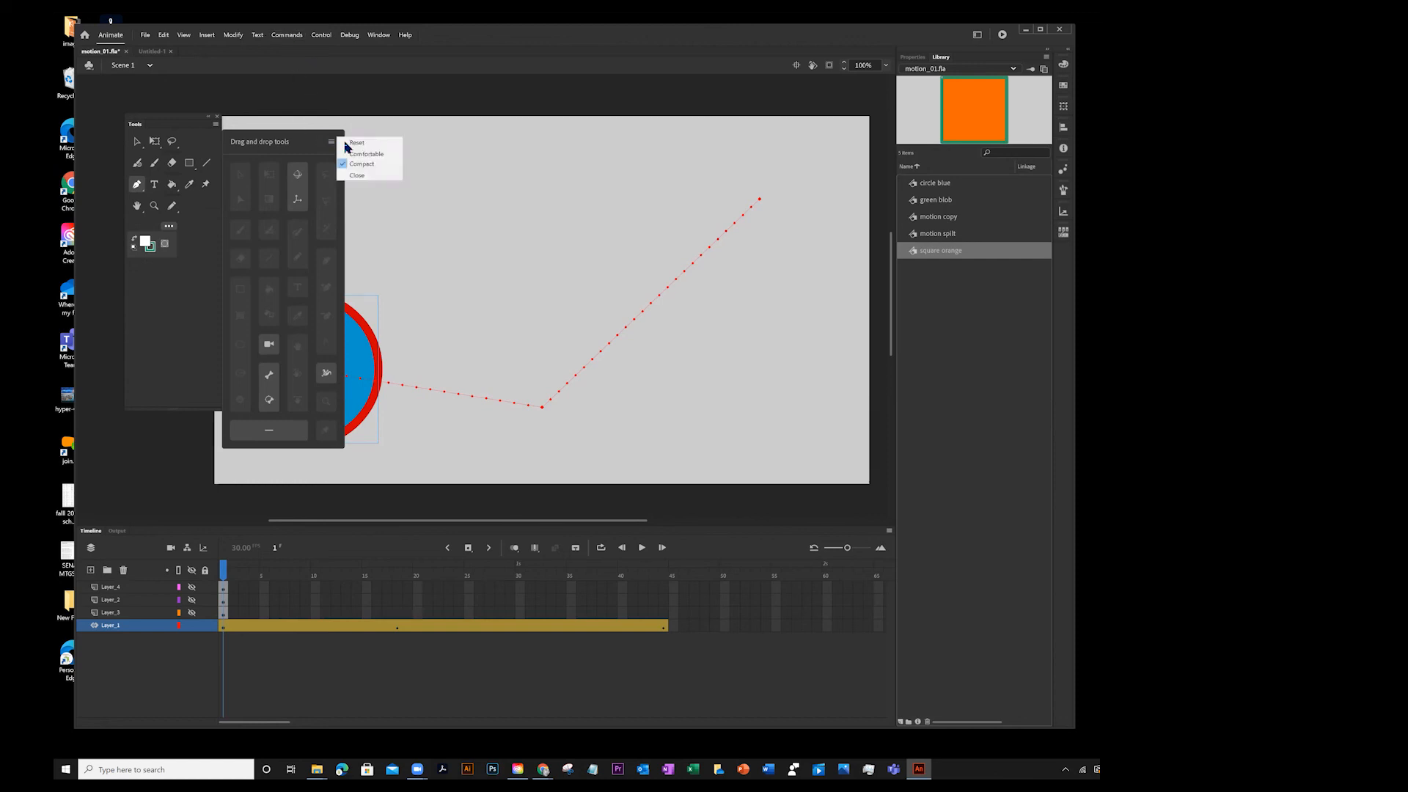
click(400, 115)
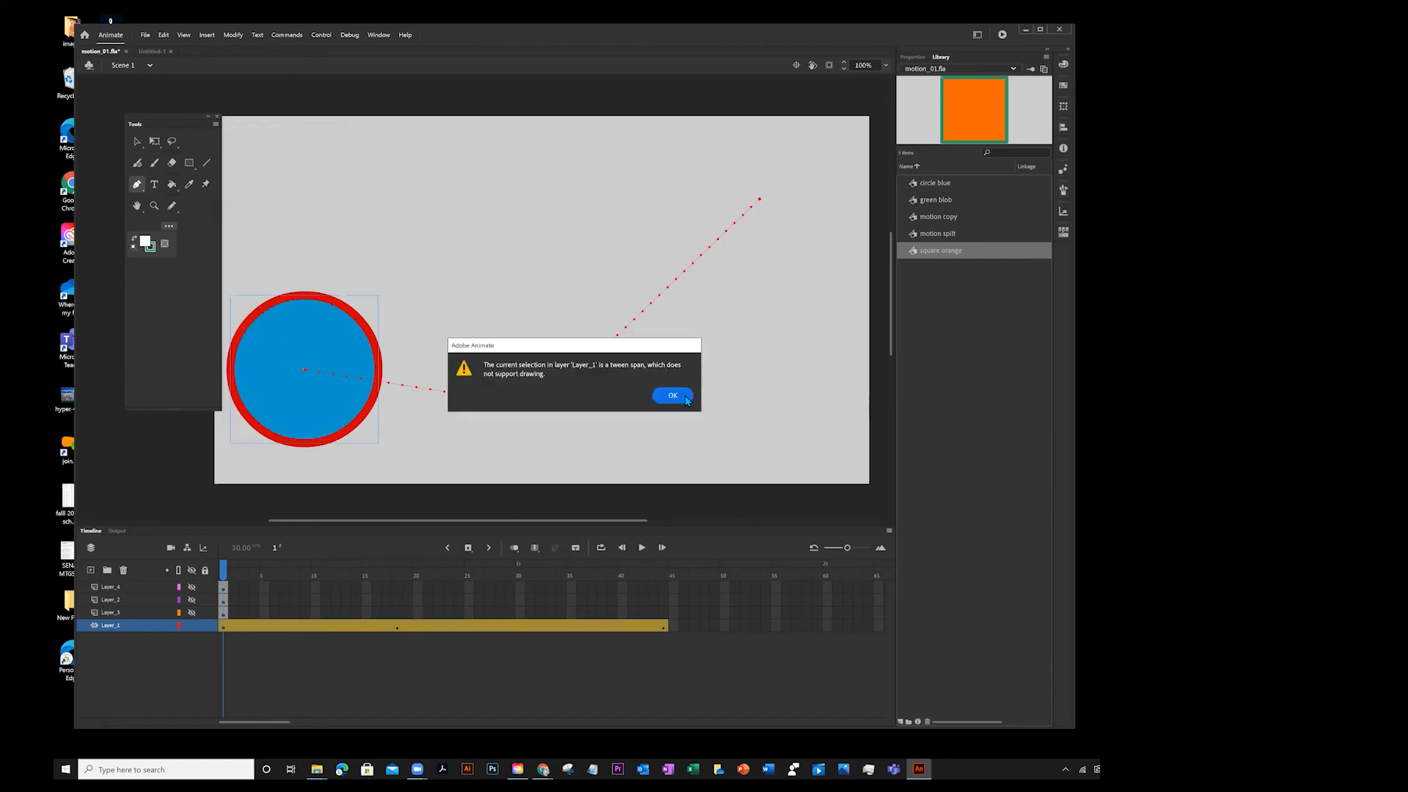
click(686, 397)
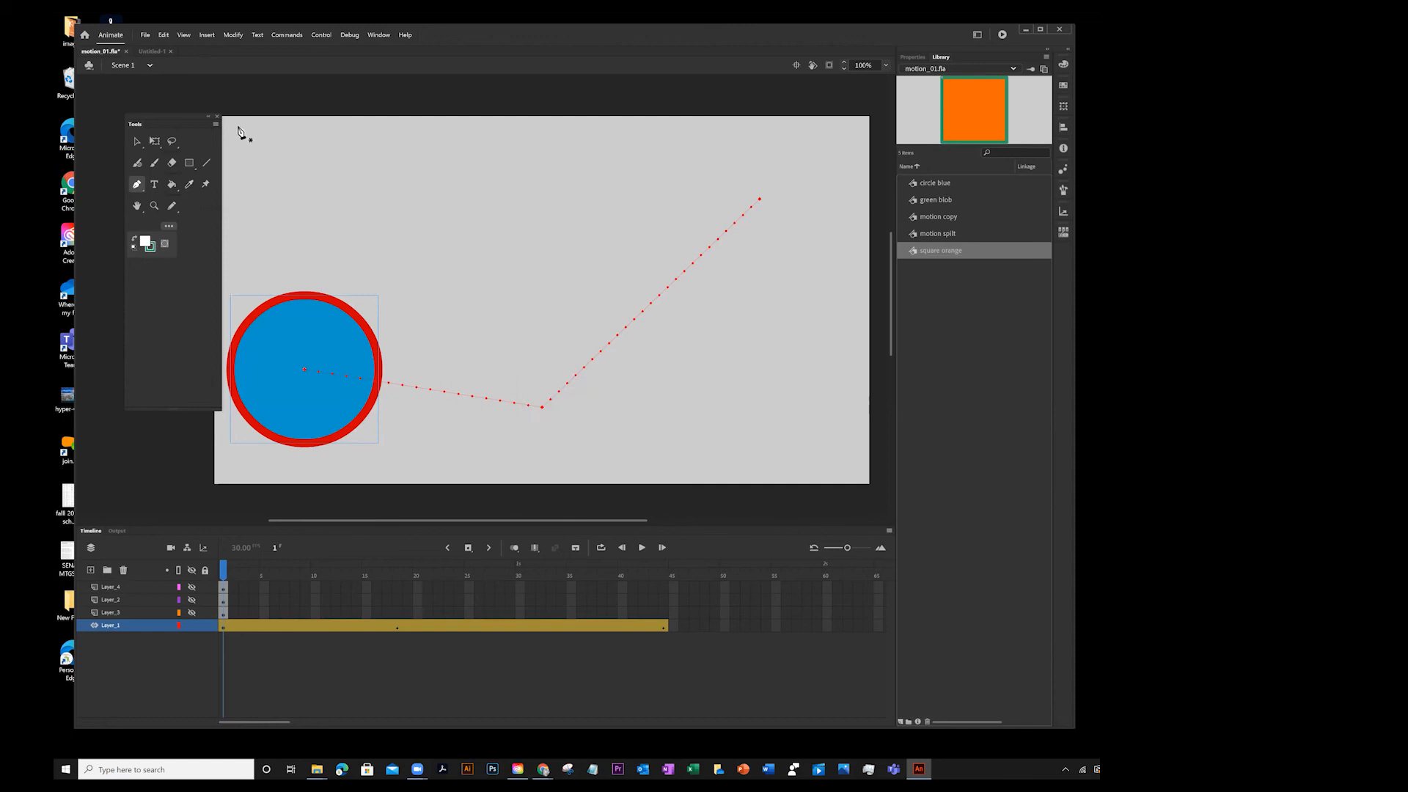
- Convert the motion path's middle corner into a smooth curve with the Convert Anchor Point tool, pulling its handle steeply upward
click(137, 186)
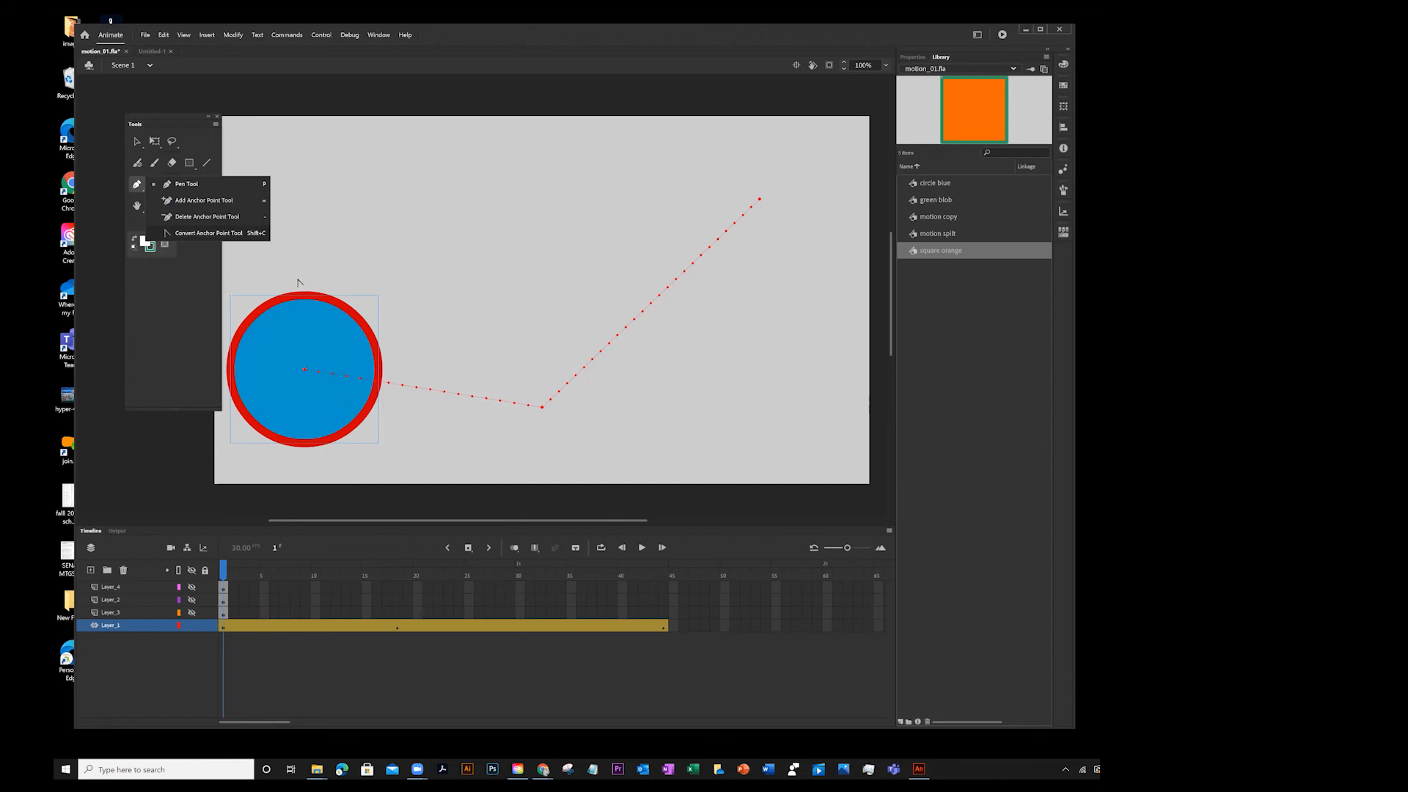
drag(544, 408, 465, 194)
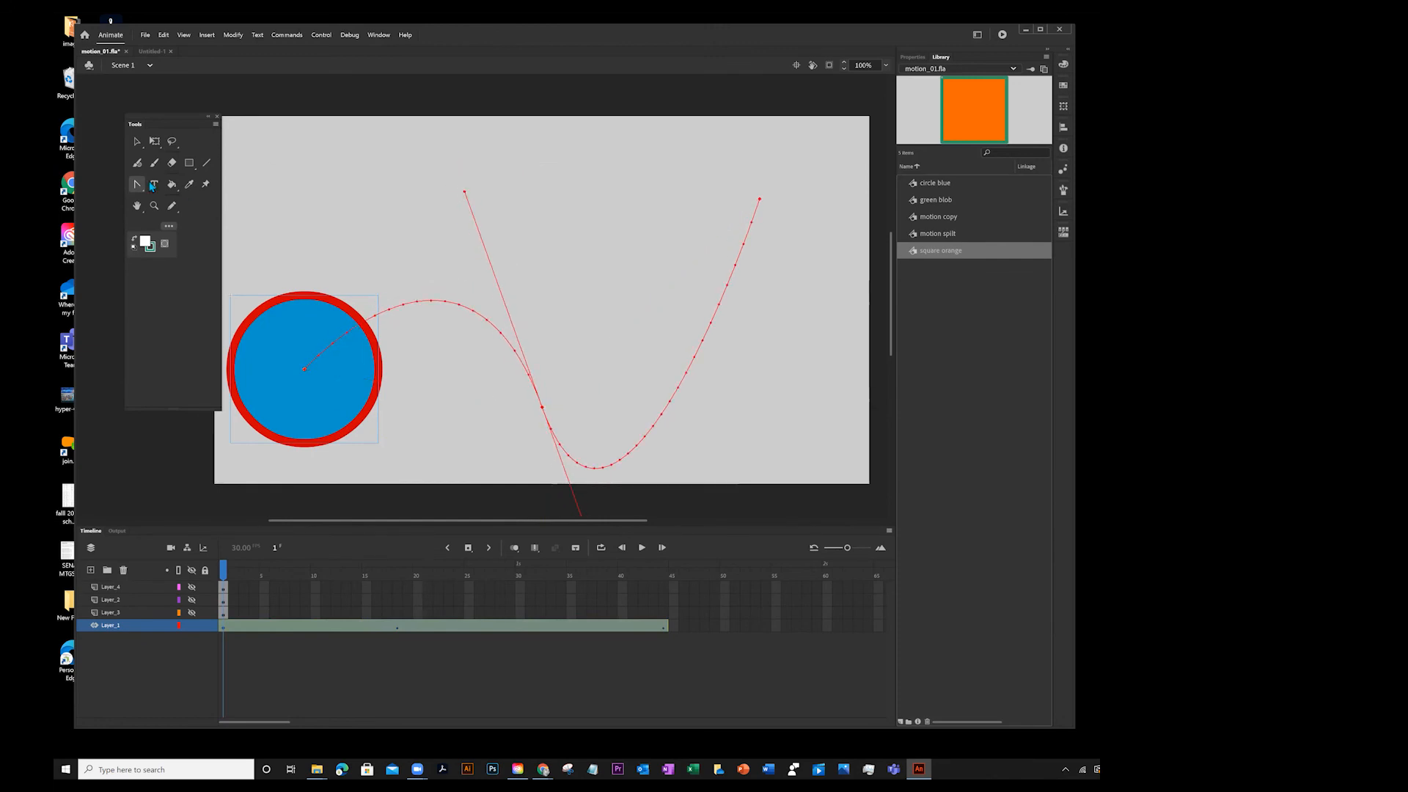
- With the Subselection tool, raise the motion path's middle anchor point and swing its lower handle outward to form a gentler S-curve
click(138, 144)
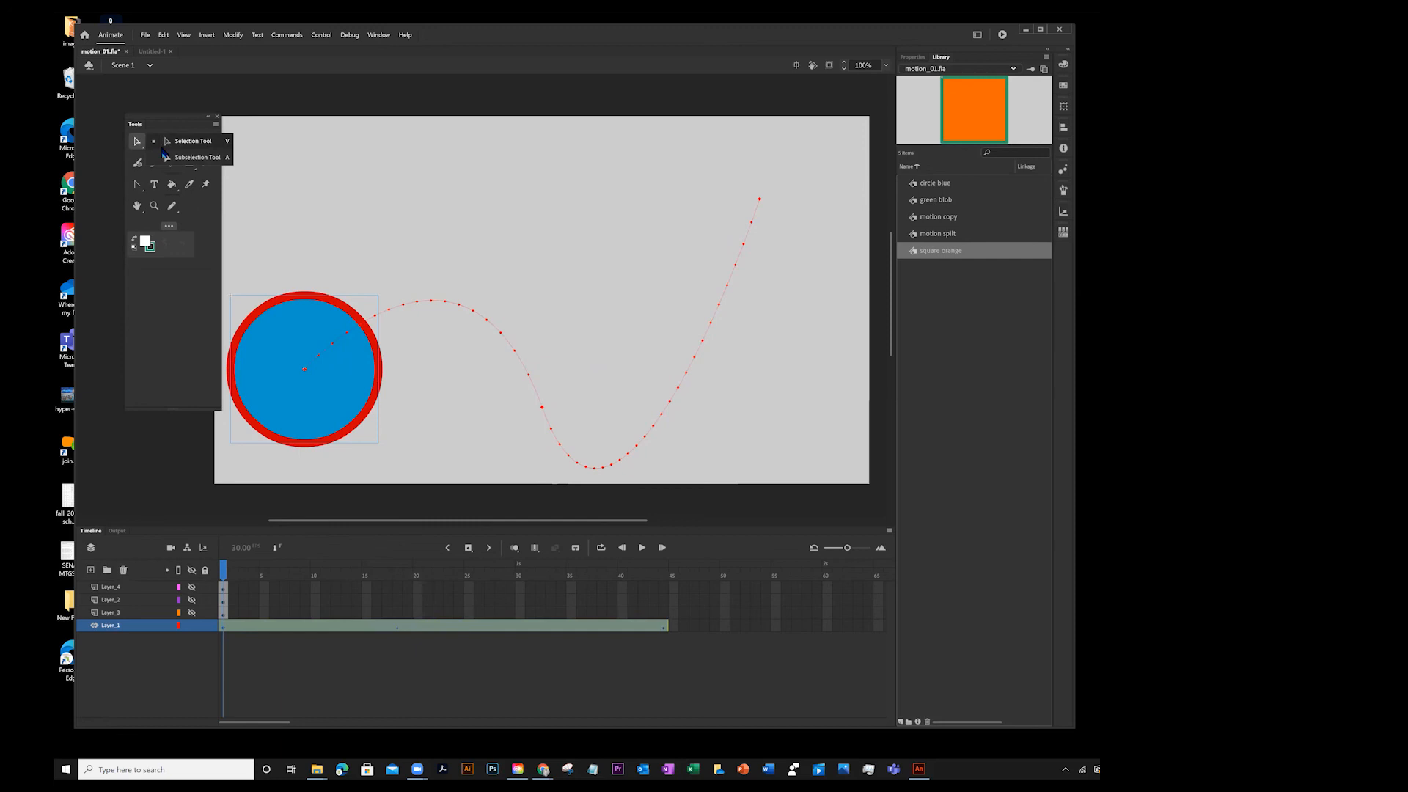
click(171, 158)
click(542, 407)
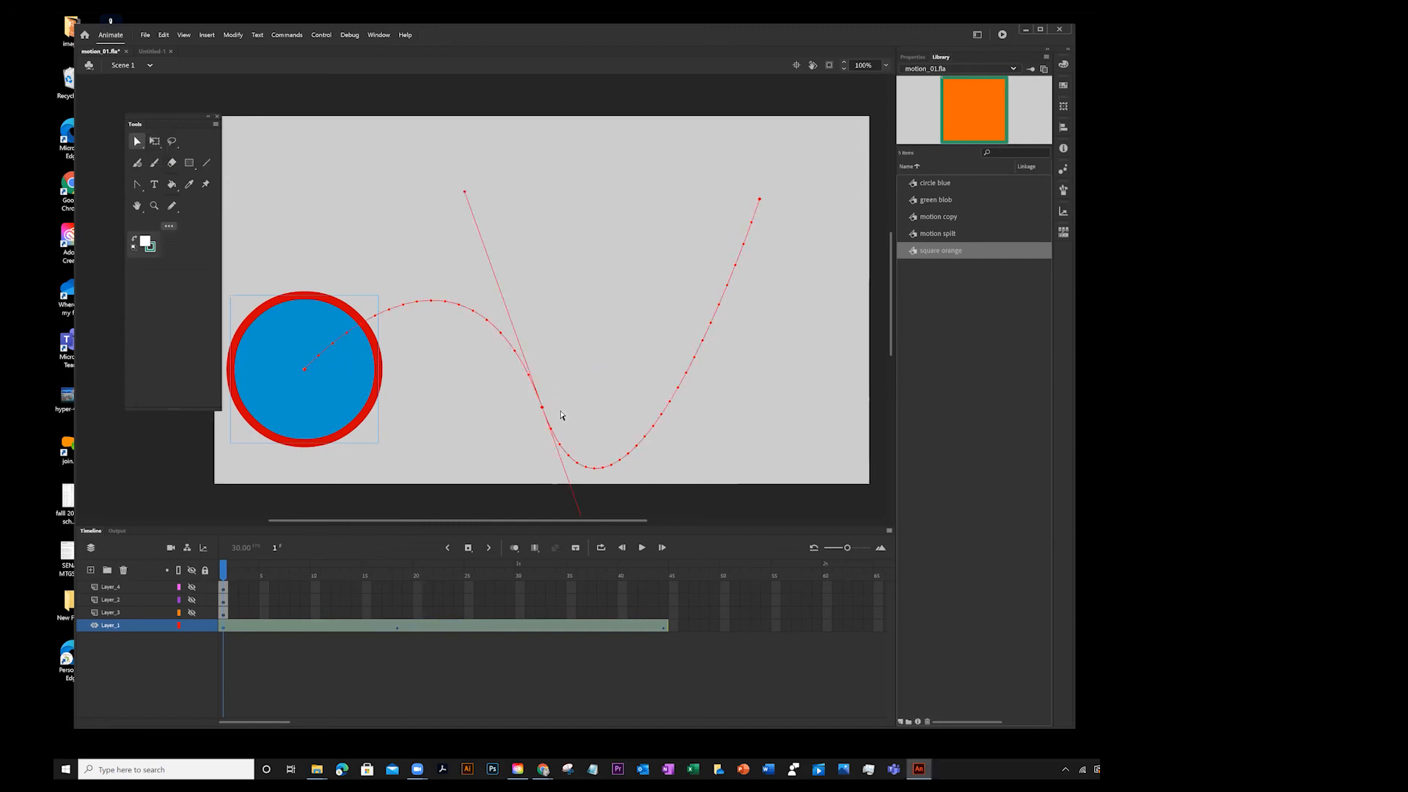
drag(543, 407, 538, 289)
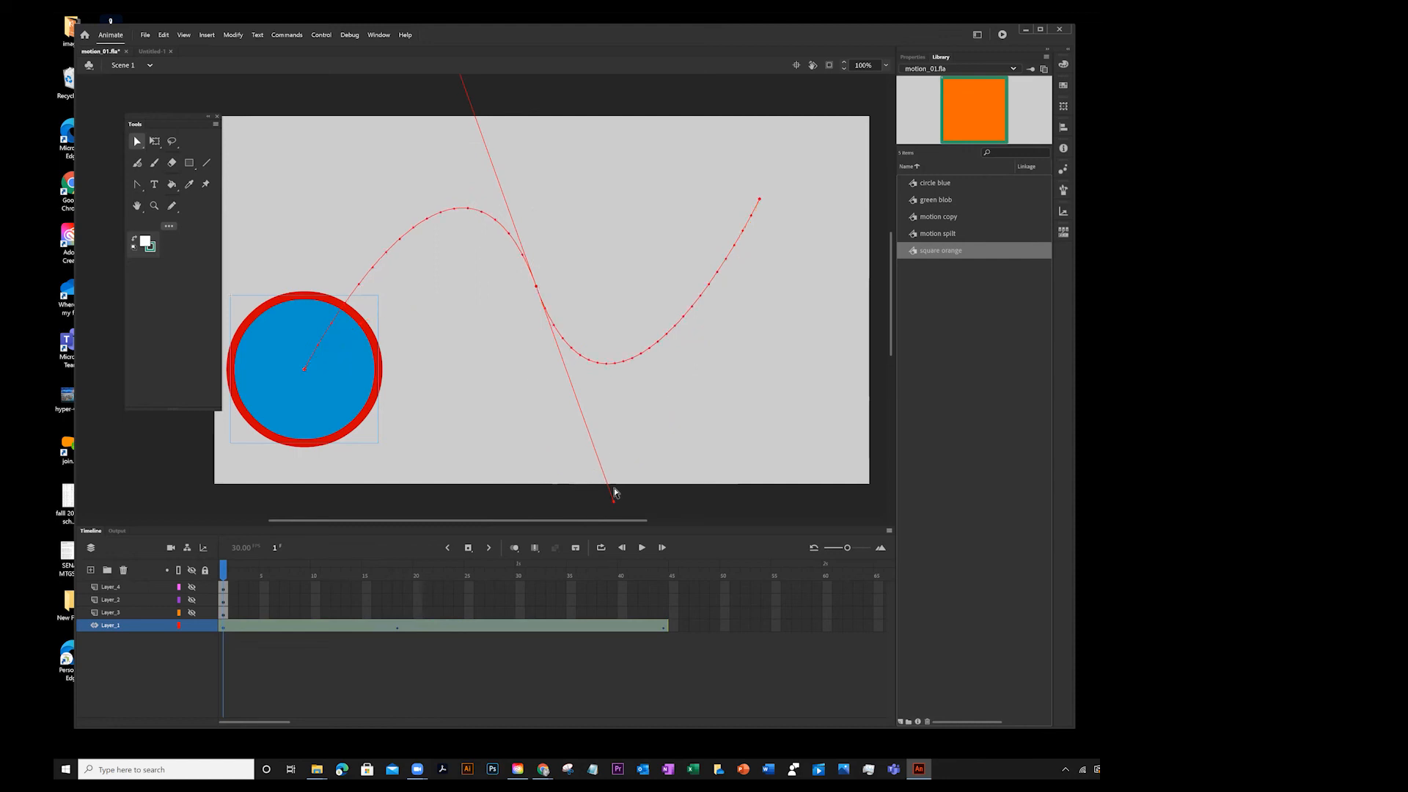
drag(615, 501, 727, 403)
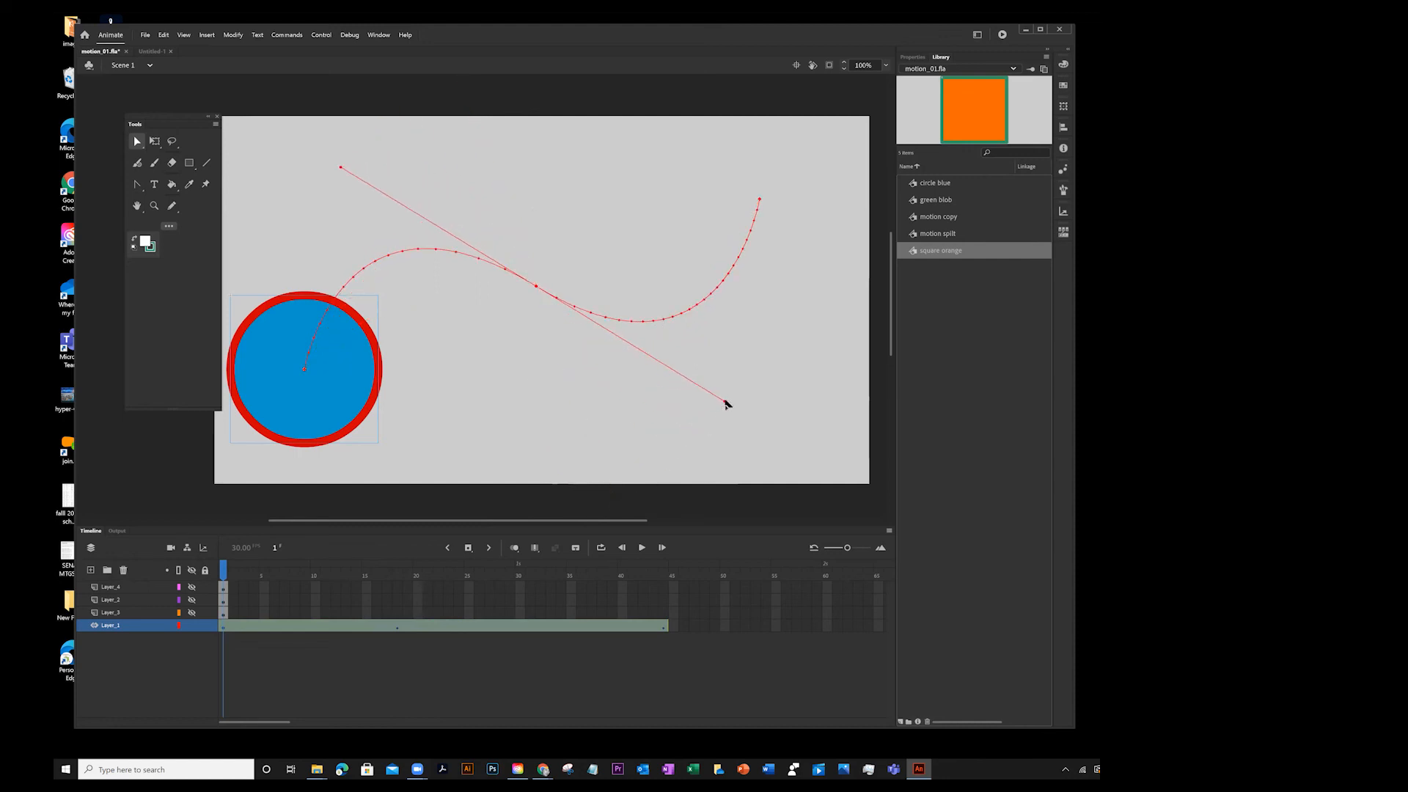
- Undo the stray nudge of the path's middle anchor point and shift it slightly up and to the left
mouse_move(536, 289)
mouse_down()
mouse_move(575, 288)
mouse_move(541, 292)
mouse_up()
key(ctrl+z)
key(ctrl+z)
mouse_move(537, 286)
mouse_down()
mouse_move(535, 336)
mouse_move(535, 253)
mouse_move(531, 281)
mouse_up()
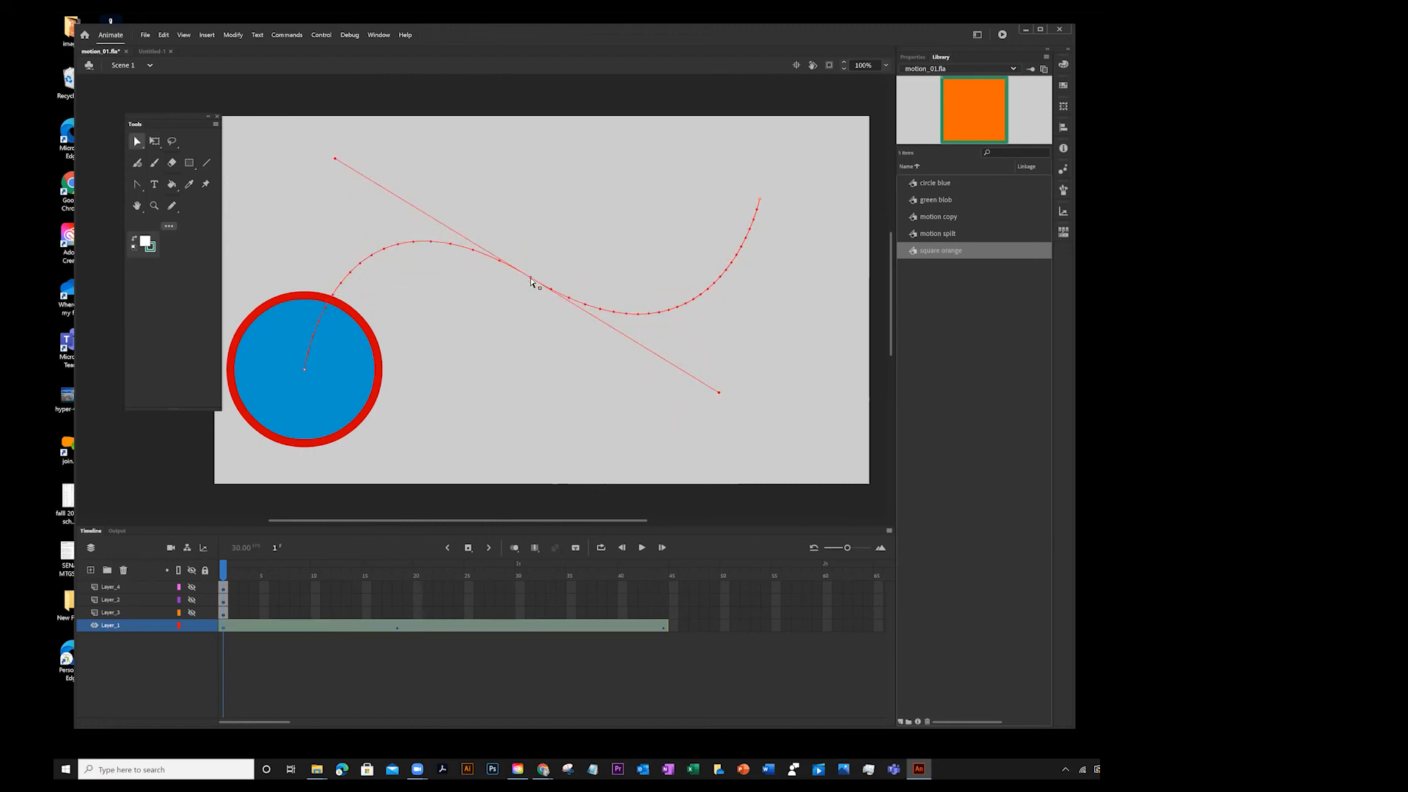
- Play the animation several times to check the blue circle's motion along the curved path
key(Return)
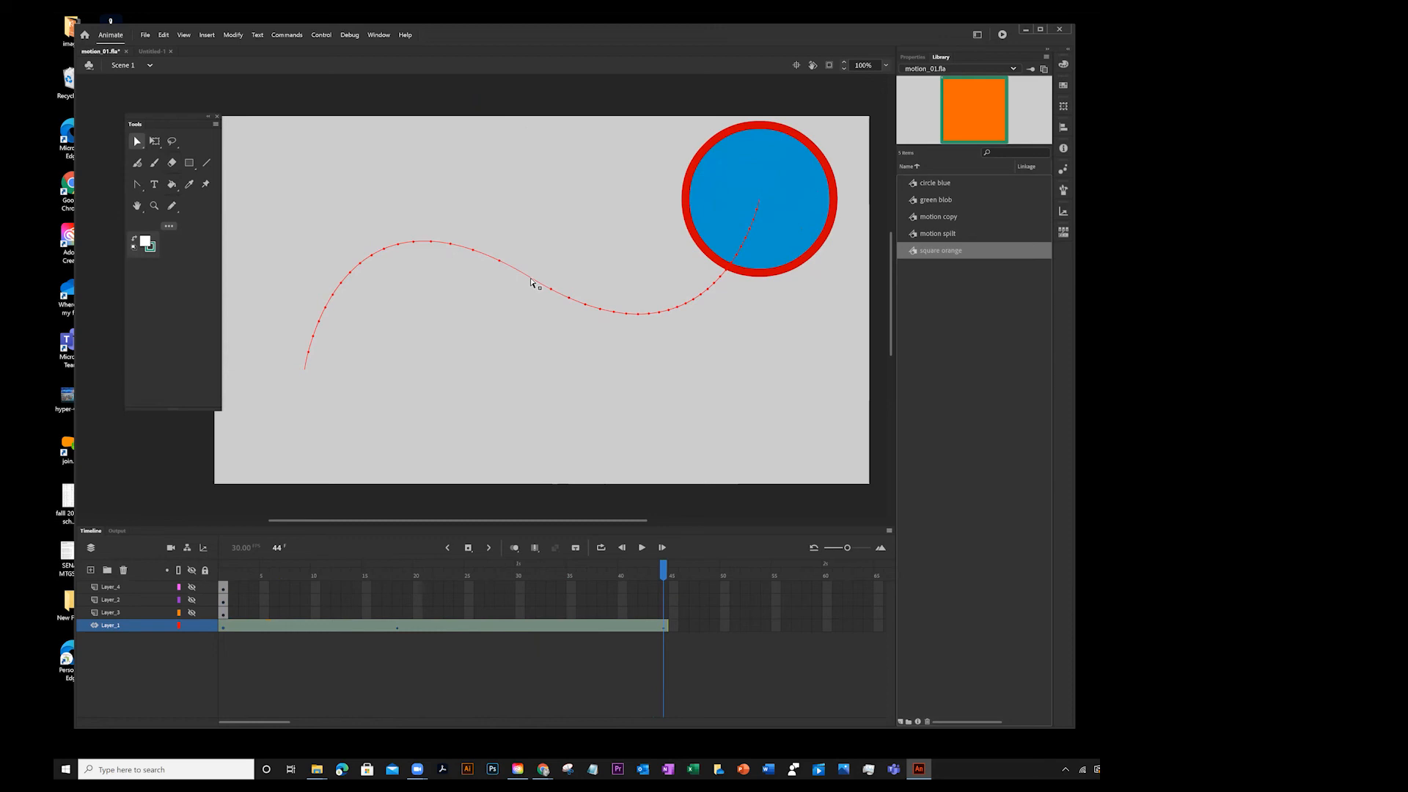
key(Return)
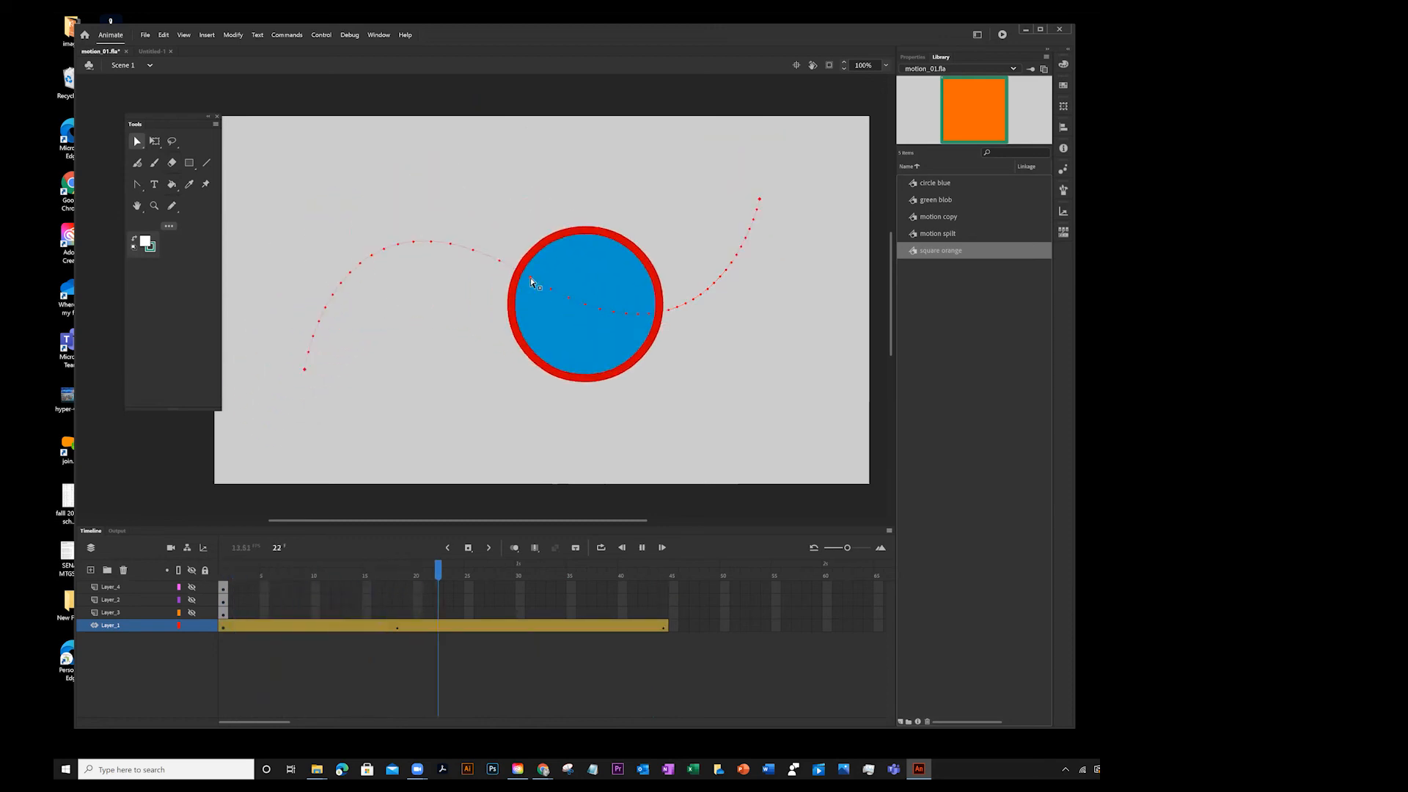
key(Return)
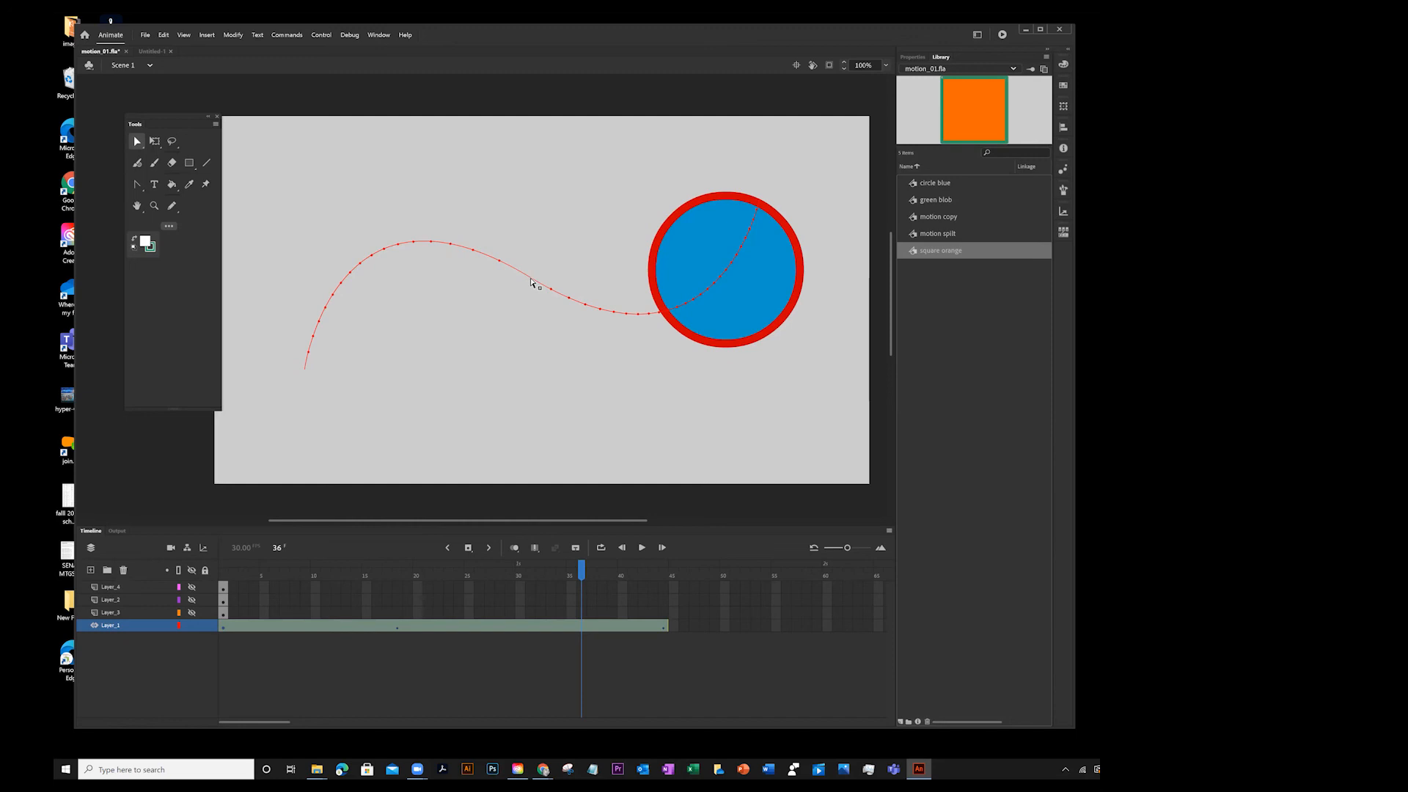
- Revisit the Convert Anchor Point tool, go to the motion path's middle keyframe at frame 18, and return to the Selection tool
click(137, 186)
click(138, 188)
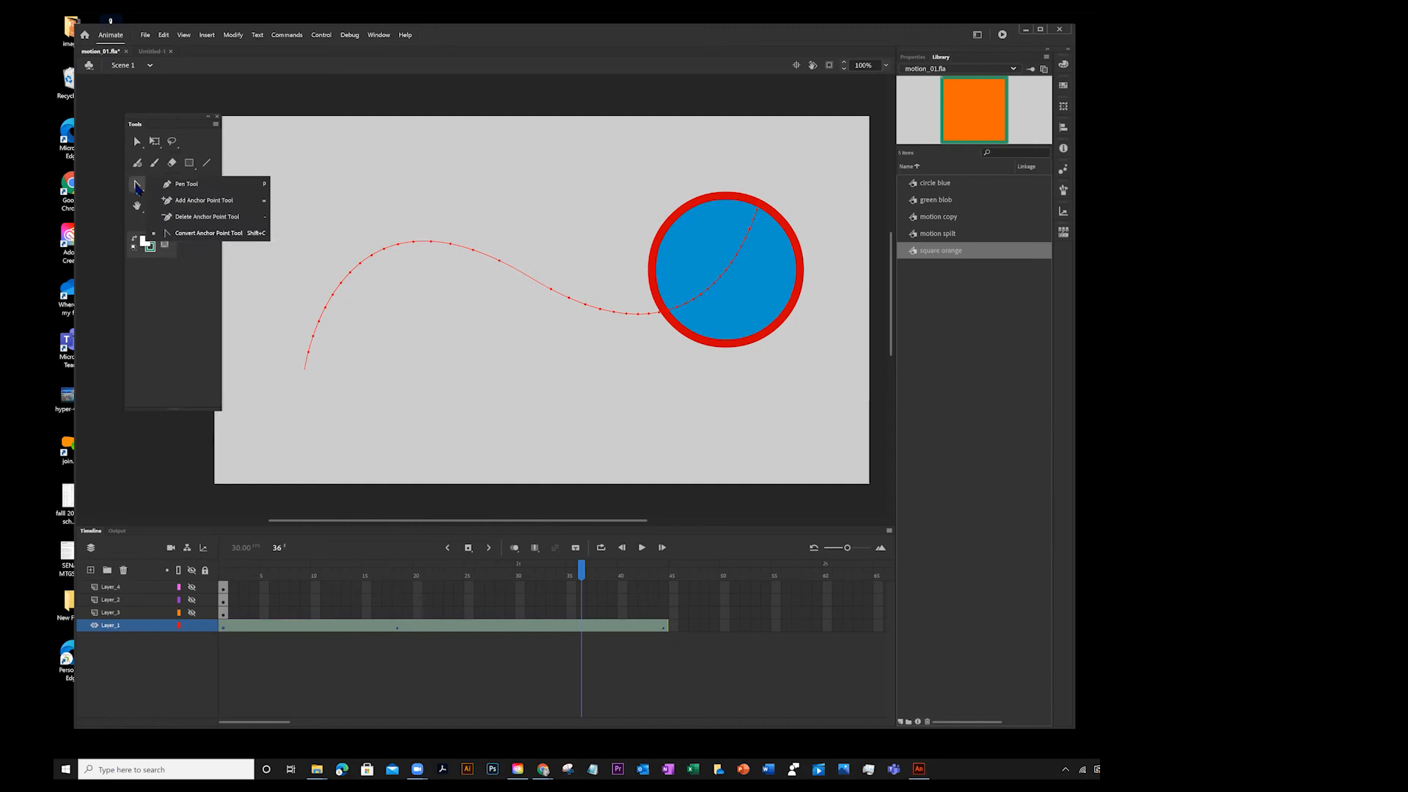
click(186, 234)
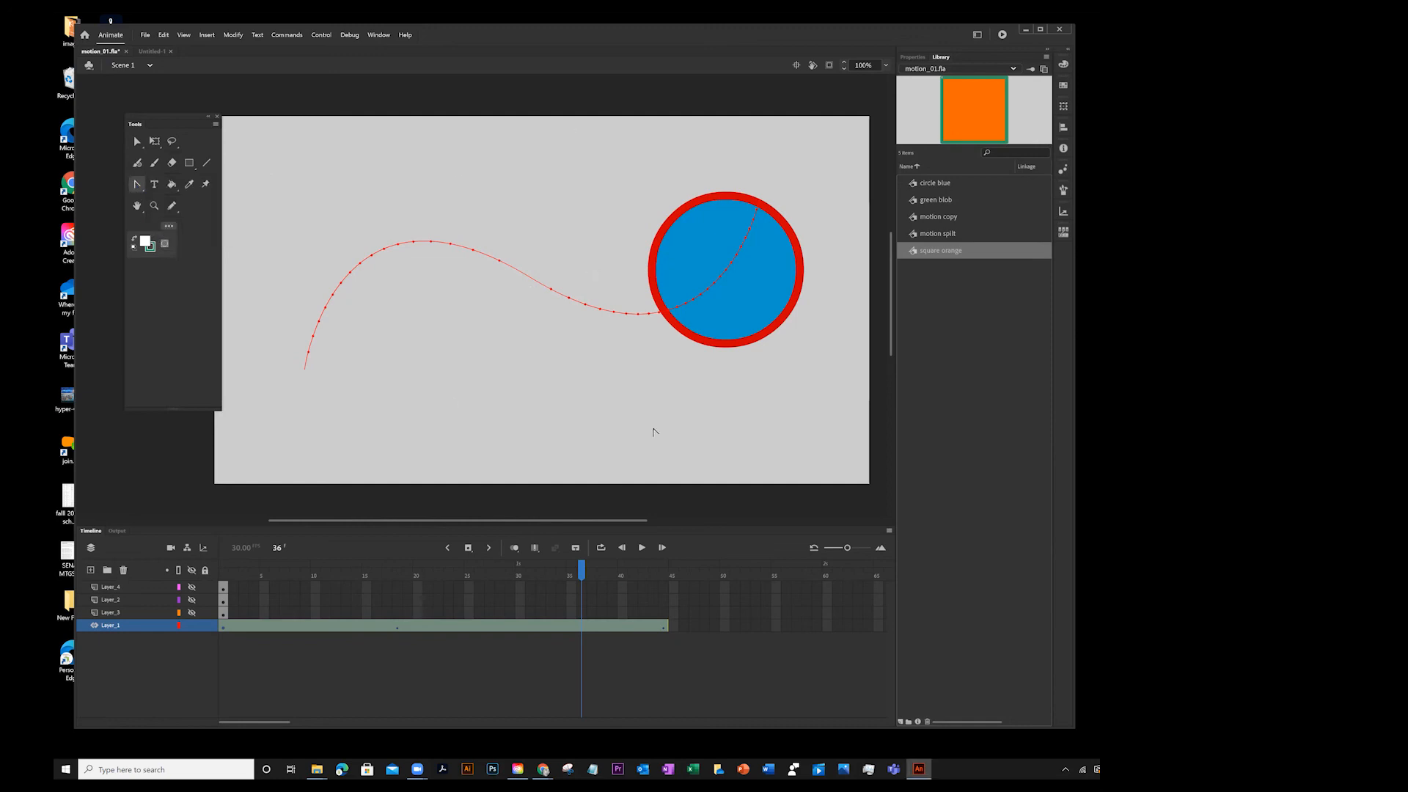
click(398, 627)
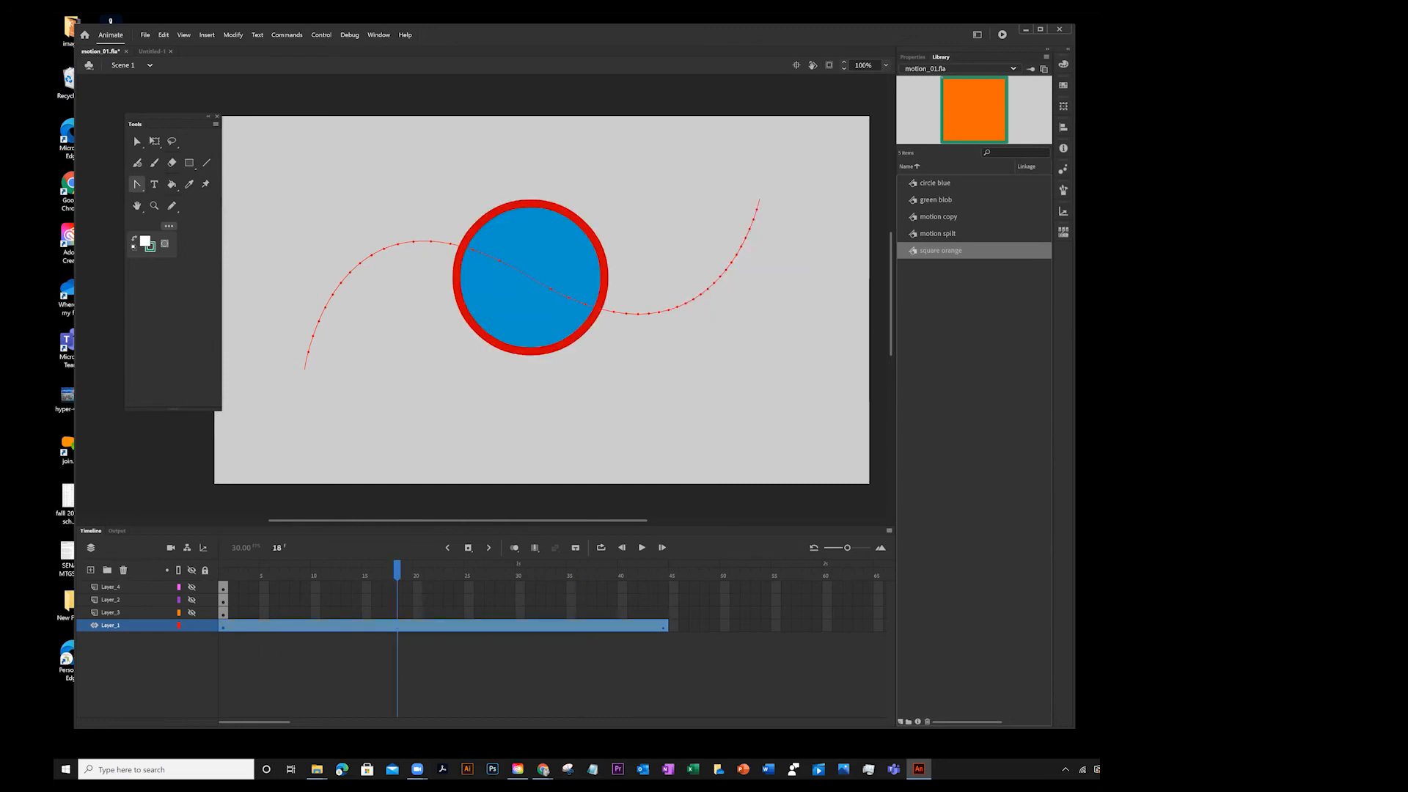
click(137, 143)
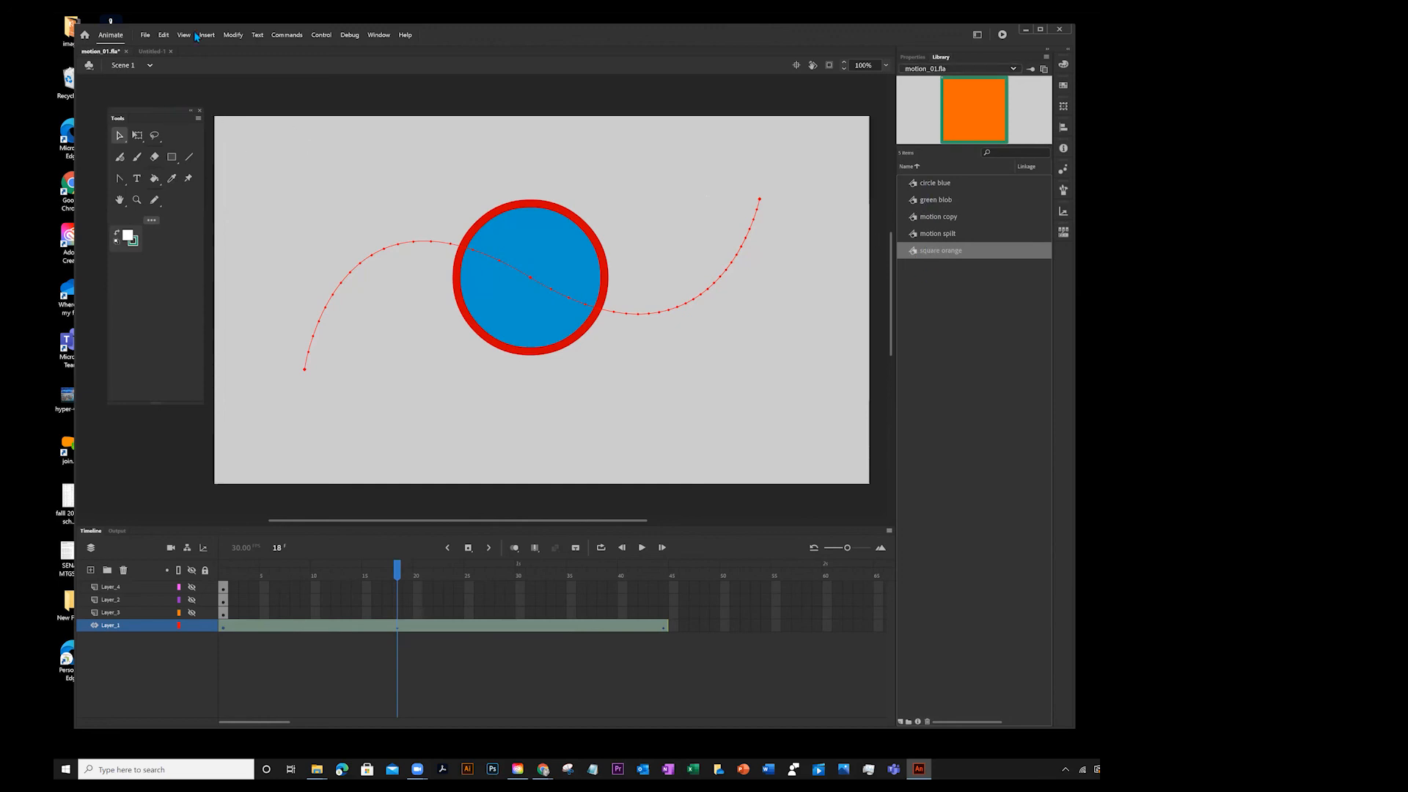
- Save the document and open the square orange library symbol for editing
key(ctrl+s)
click(120, 137)
click(169, 136)
double_click(913, 250)
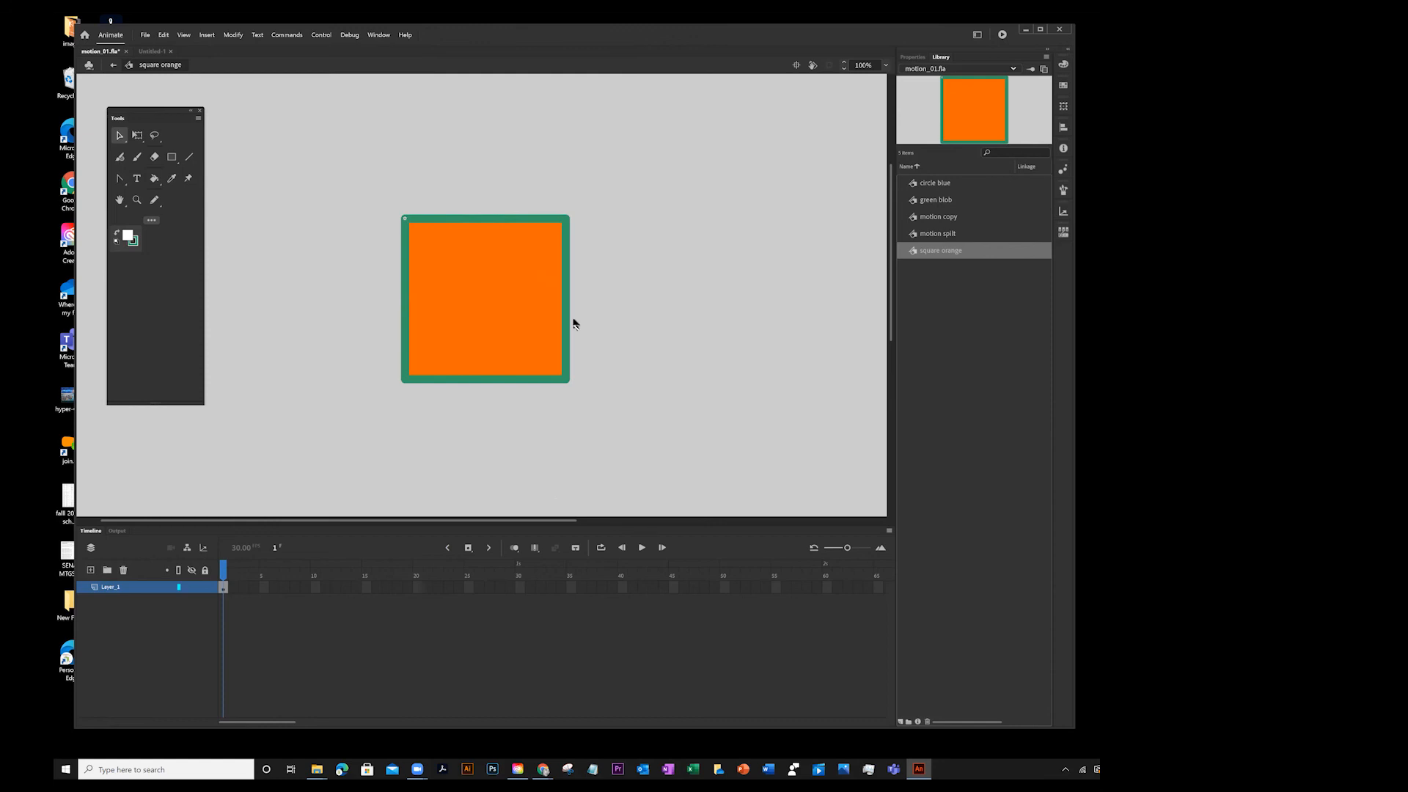
- Select the orange square's outline with the Subselection tool to show its corner points and check the Break Apart option, then deselect it
click(119, 135)
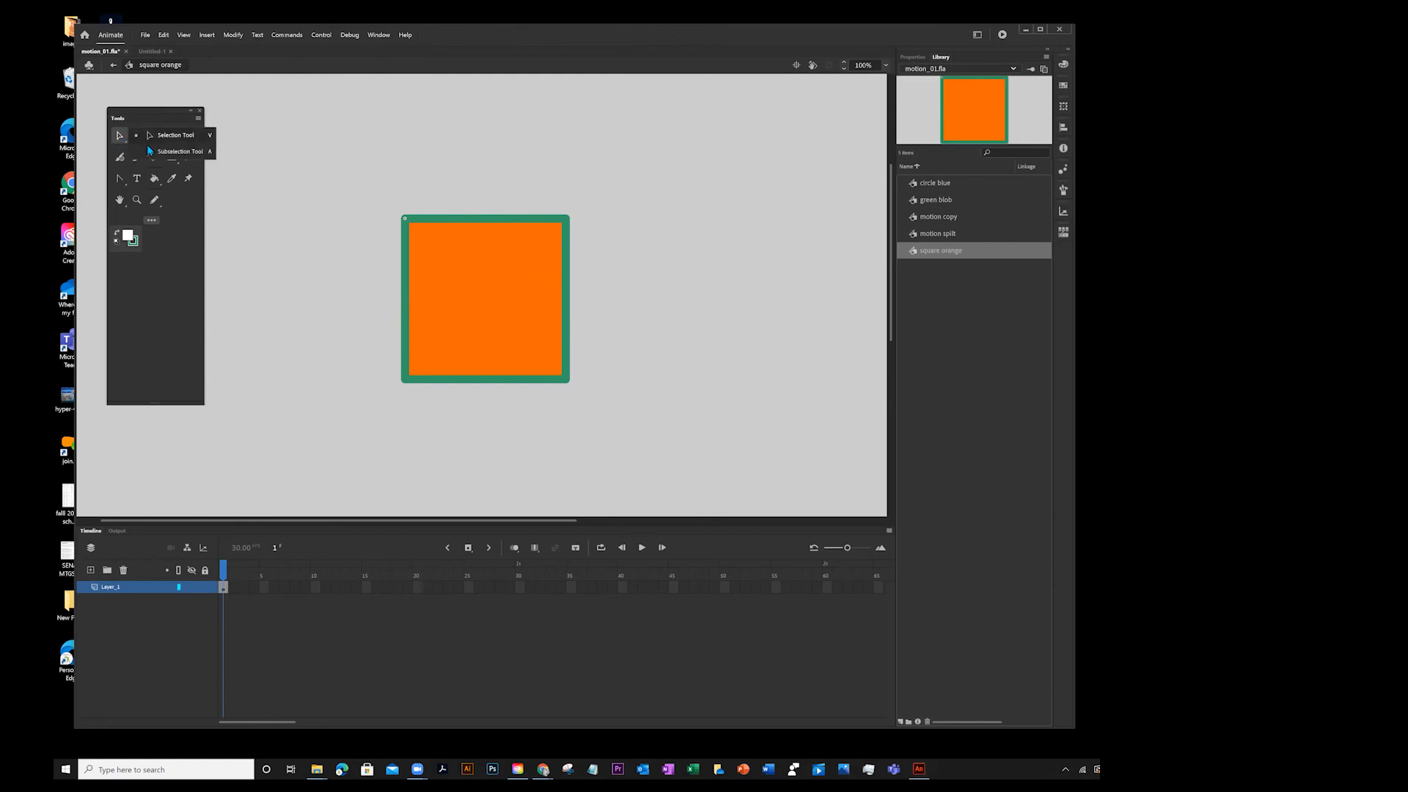
click(154, 153)
click(516, 218)
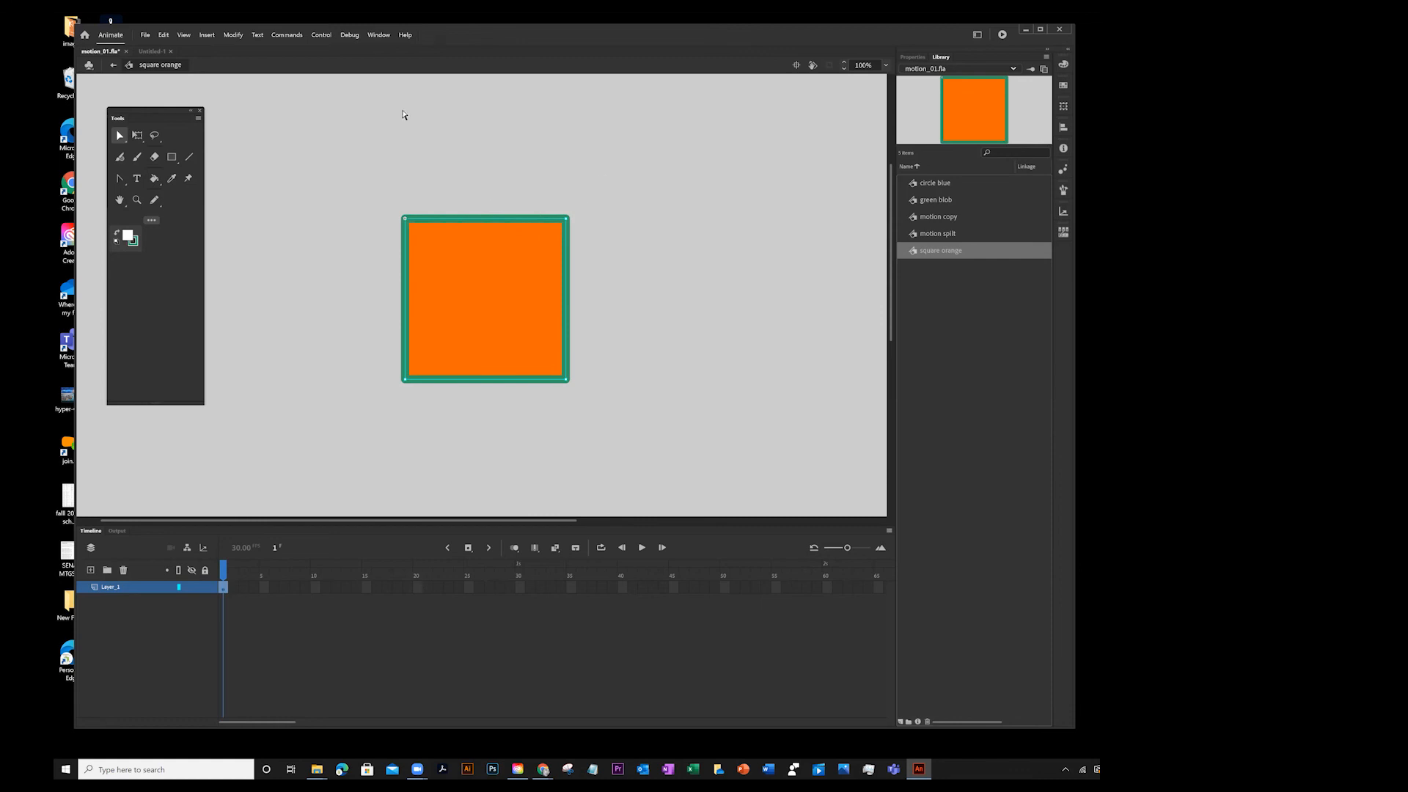
click(230, 37)
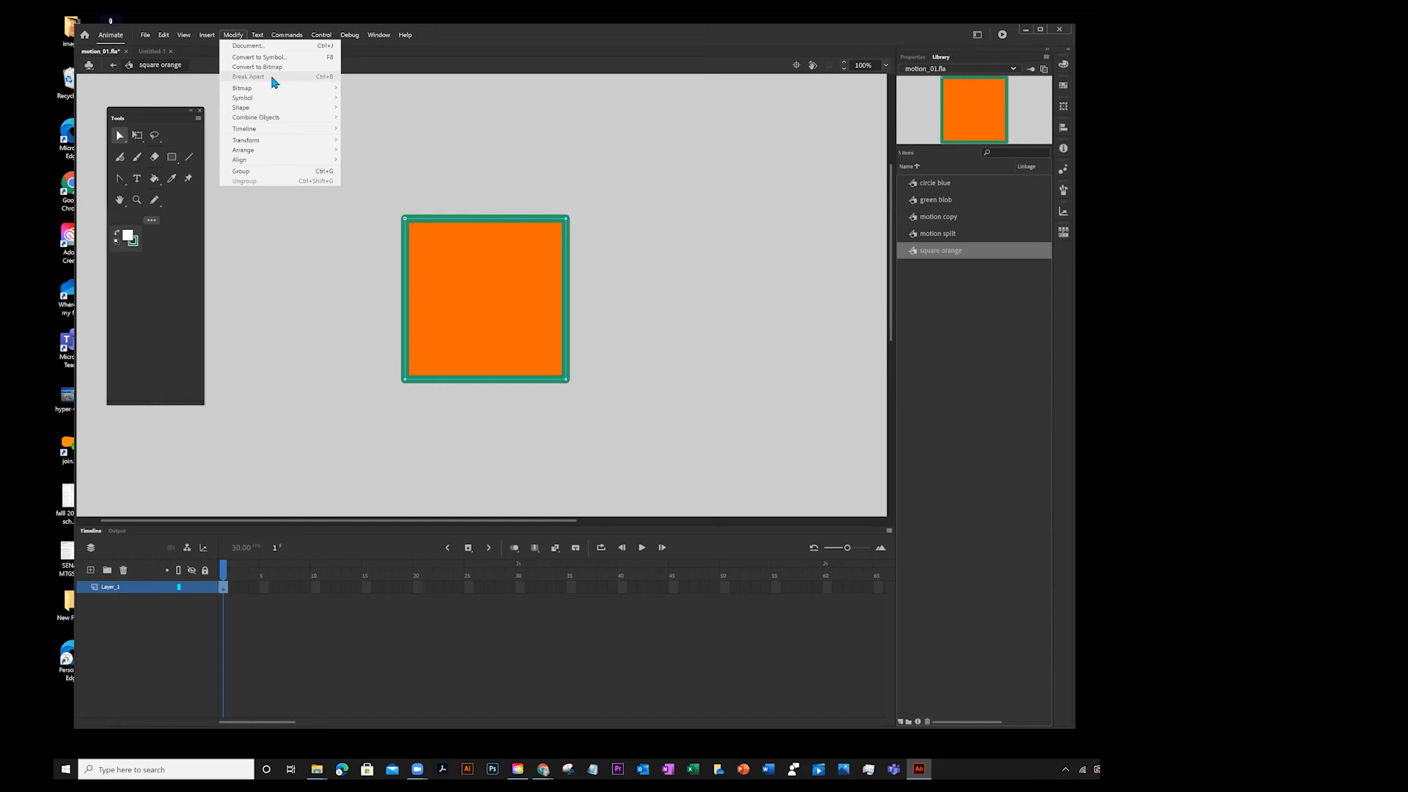
click(620, 167)
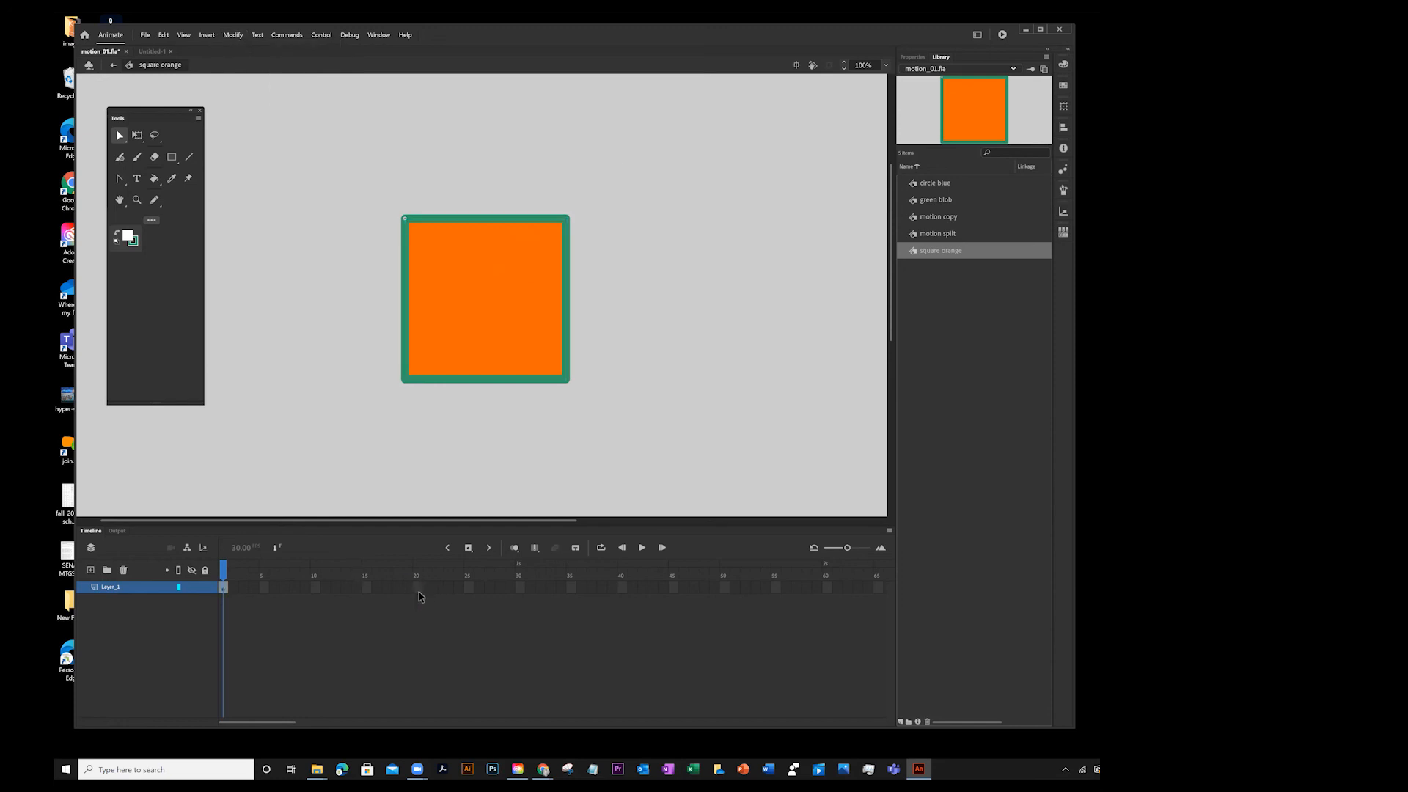
- Insert a keyframe at frame 20 of the square's Layer_1 and scrub through the extended frames
click(418, 587)
right_click(418, 588)
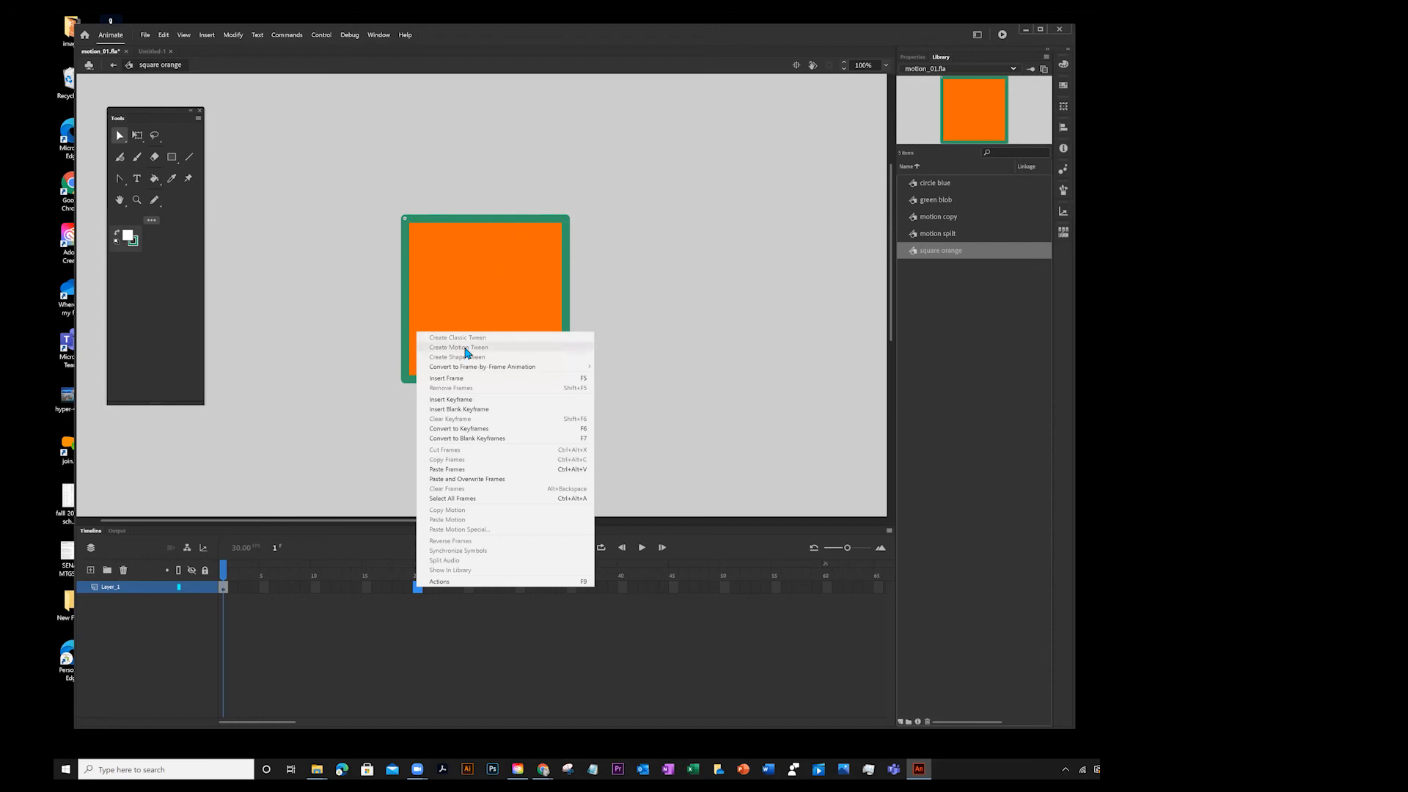
click(456, 399)
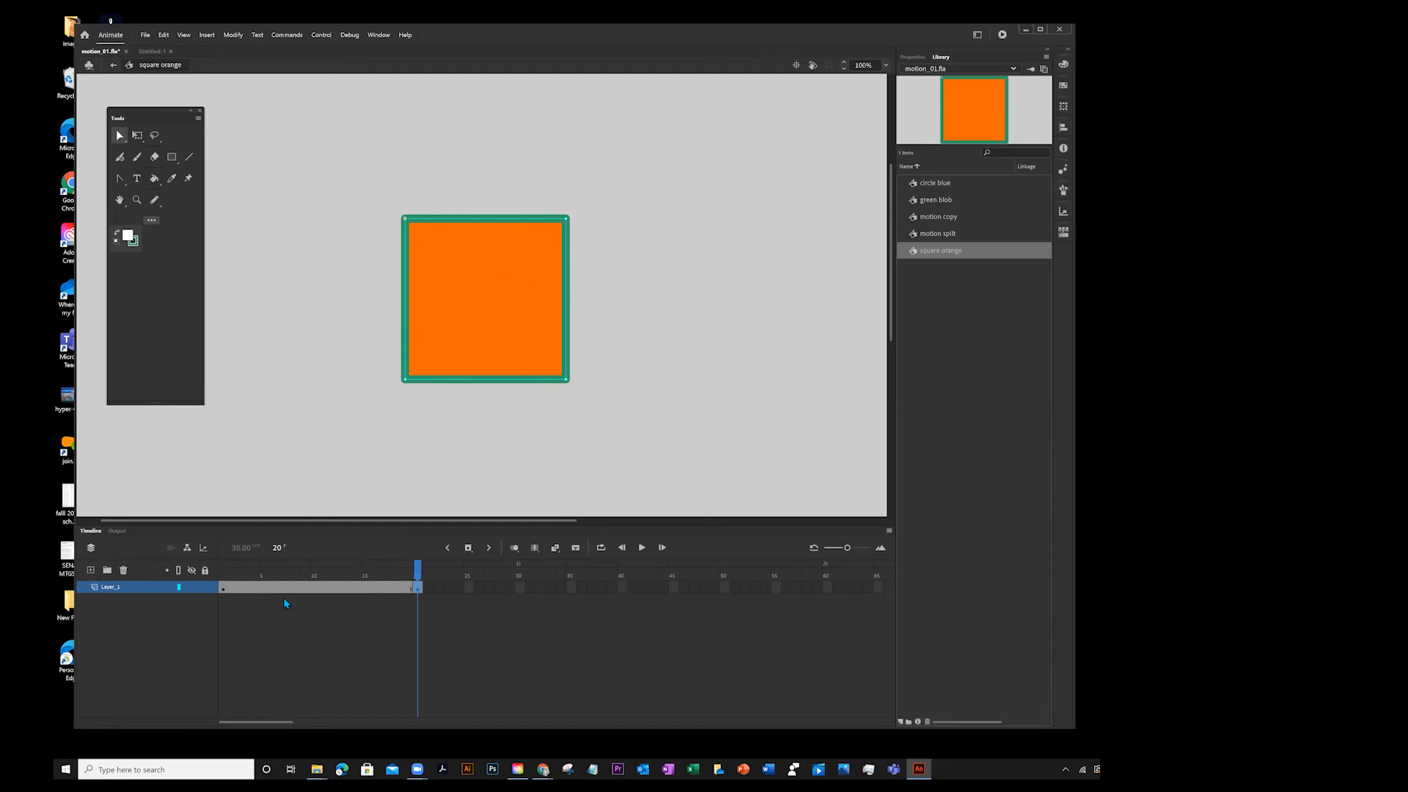
drag(372, 566, 451, 571)
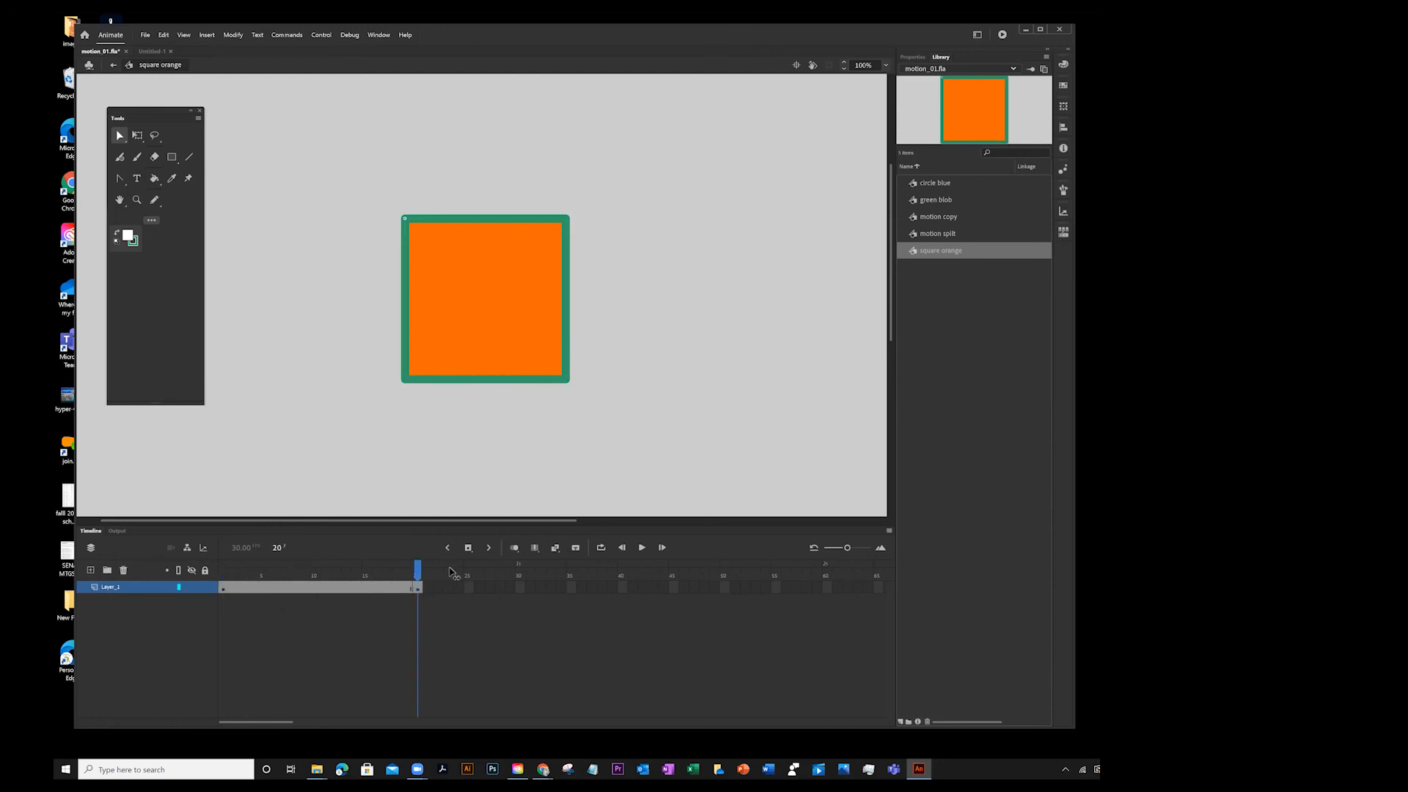
click(134, 586)
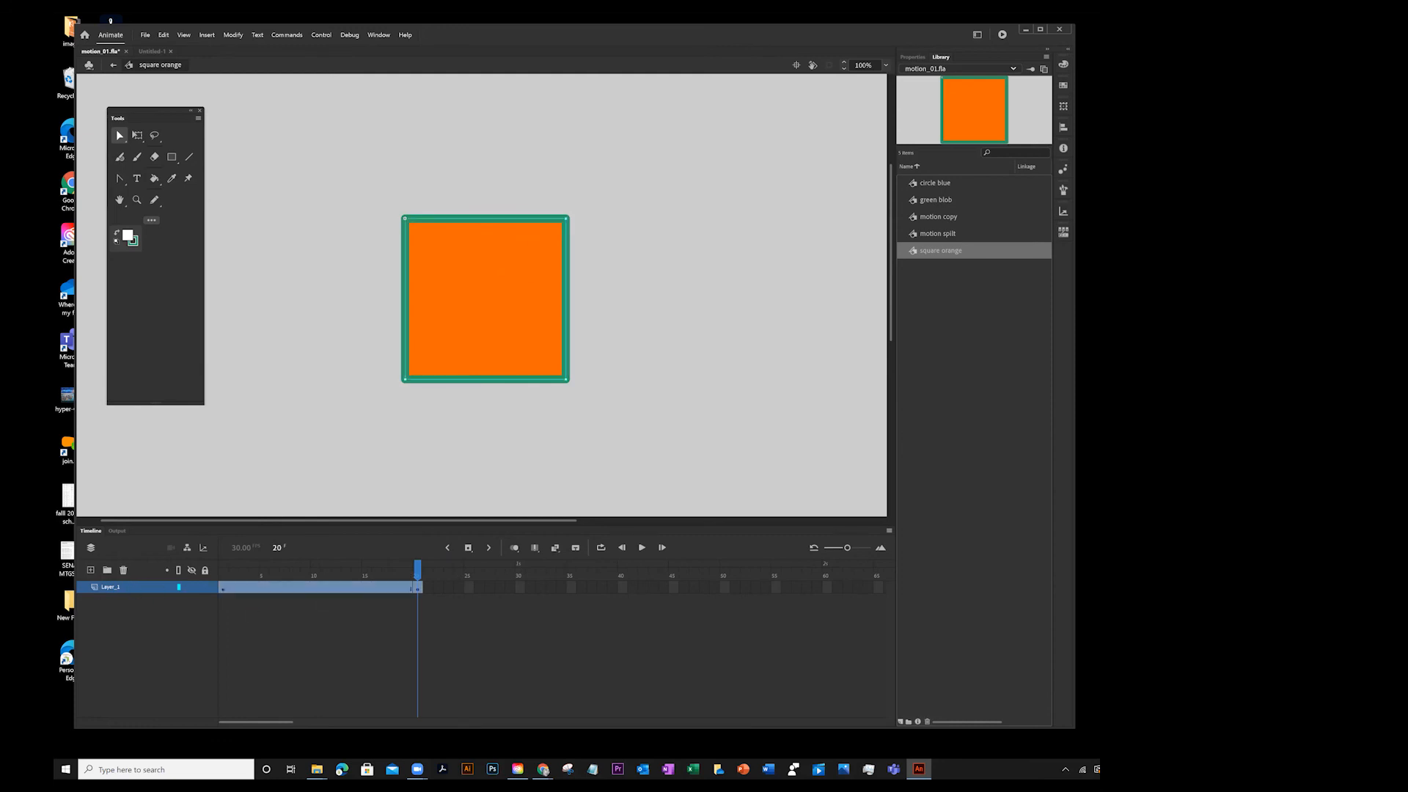
click(418, 587)
key(Return)
drag(454, 574, 326, 576)
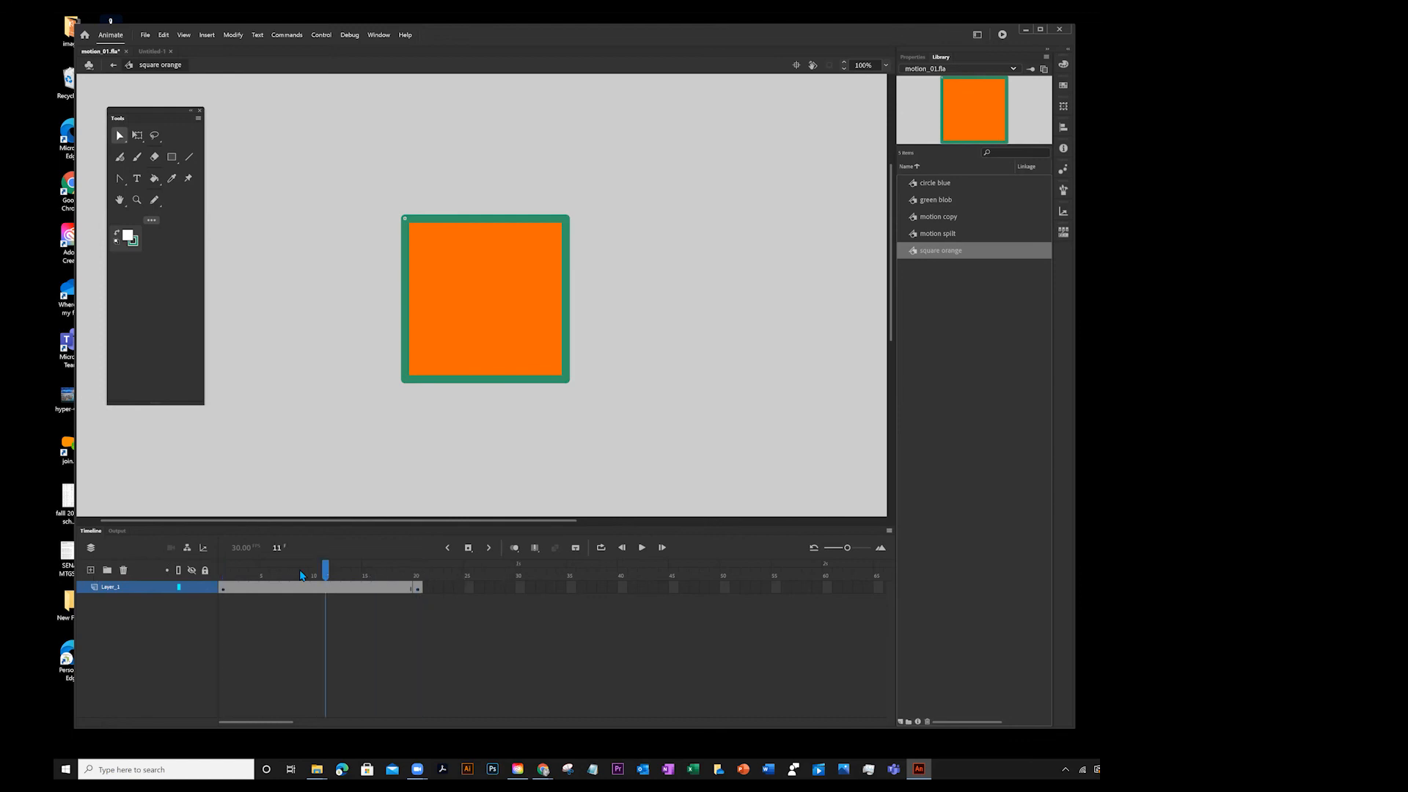
- Create a shape tween across all frames of the orange square's layer and scrub back to frame 9
click(142, 587)
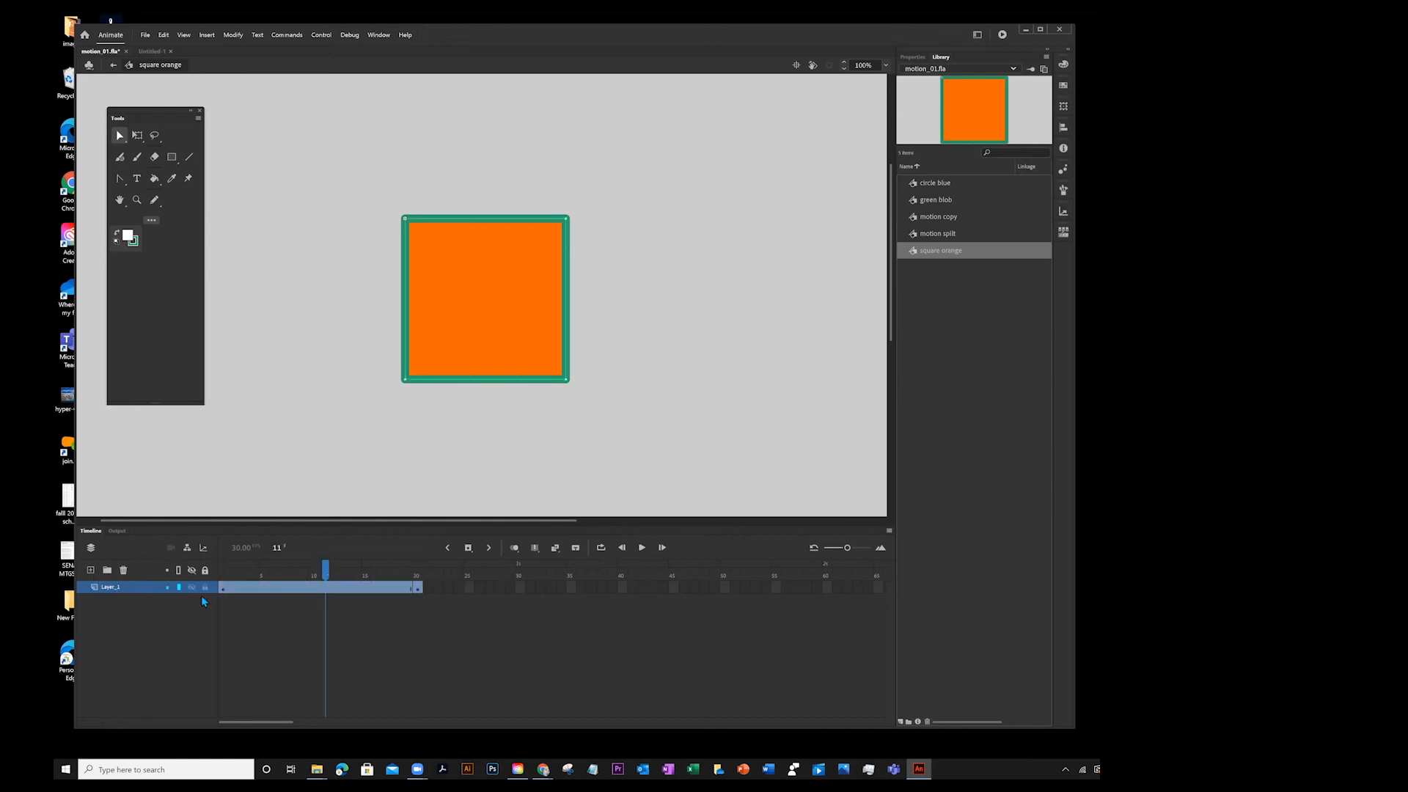
right_click(288, 590)
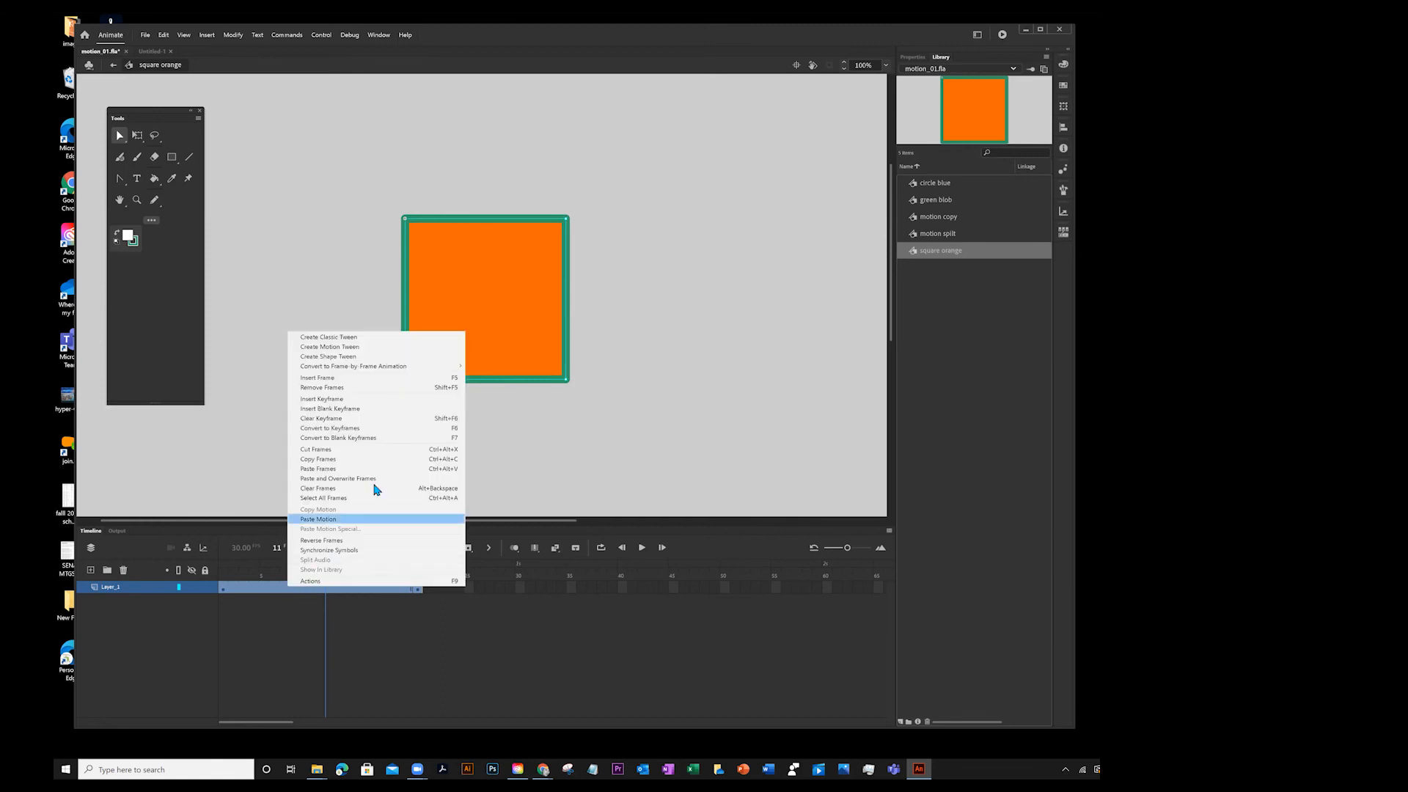
click(343, 358)
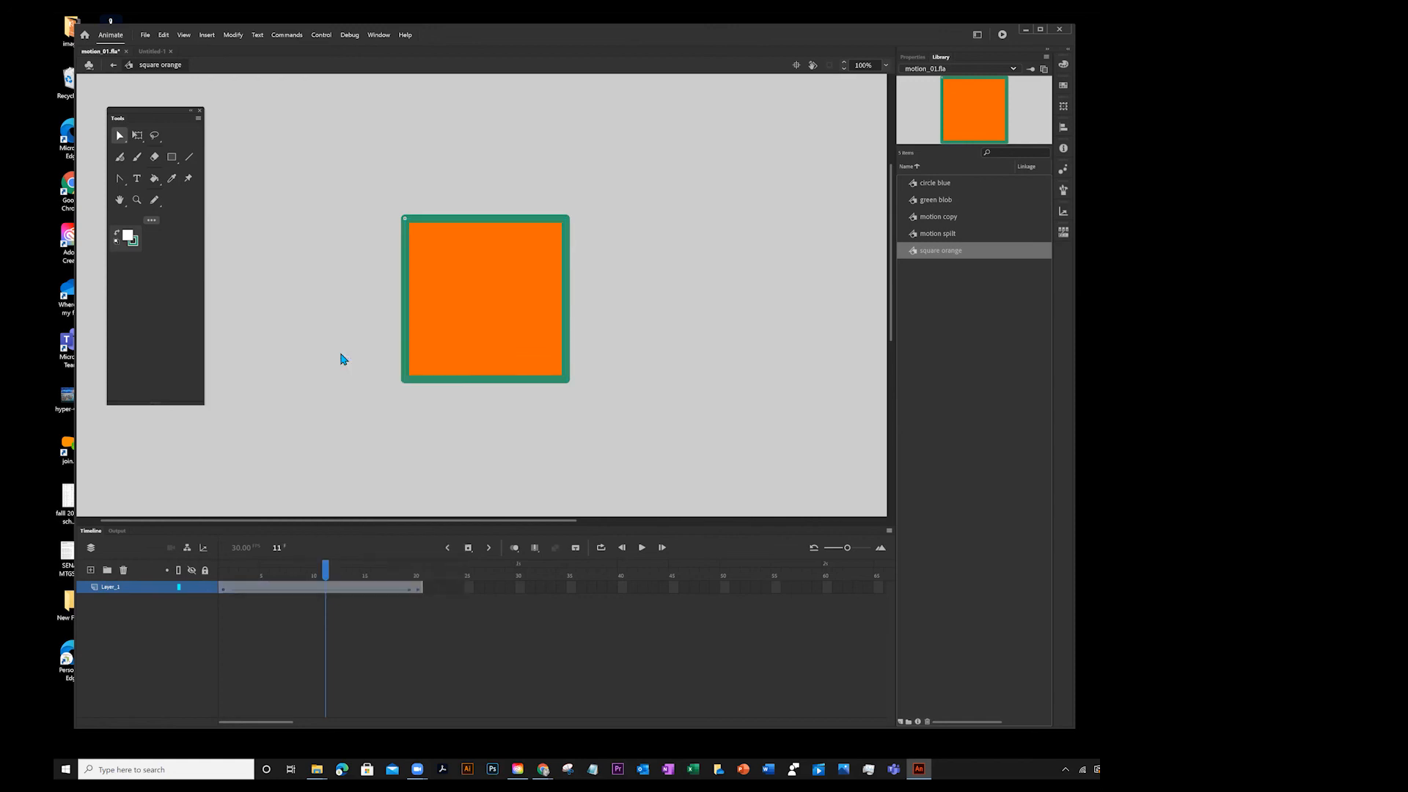
drag(325, 570, 306, 567)
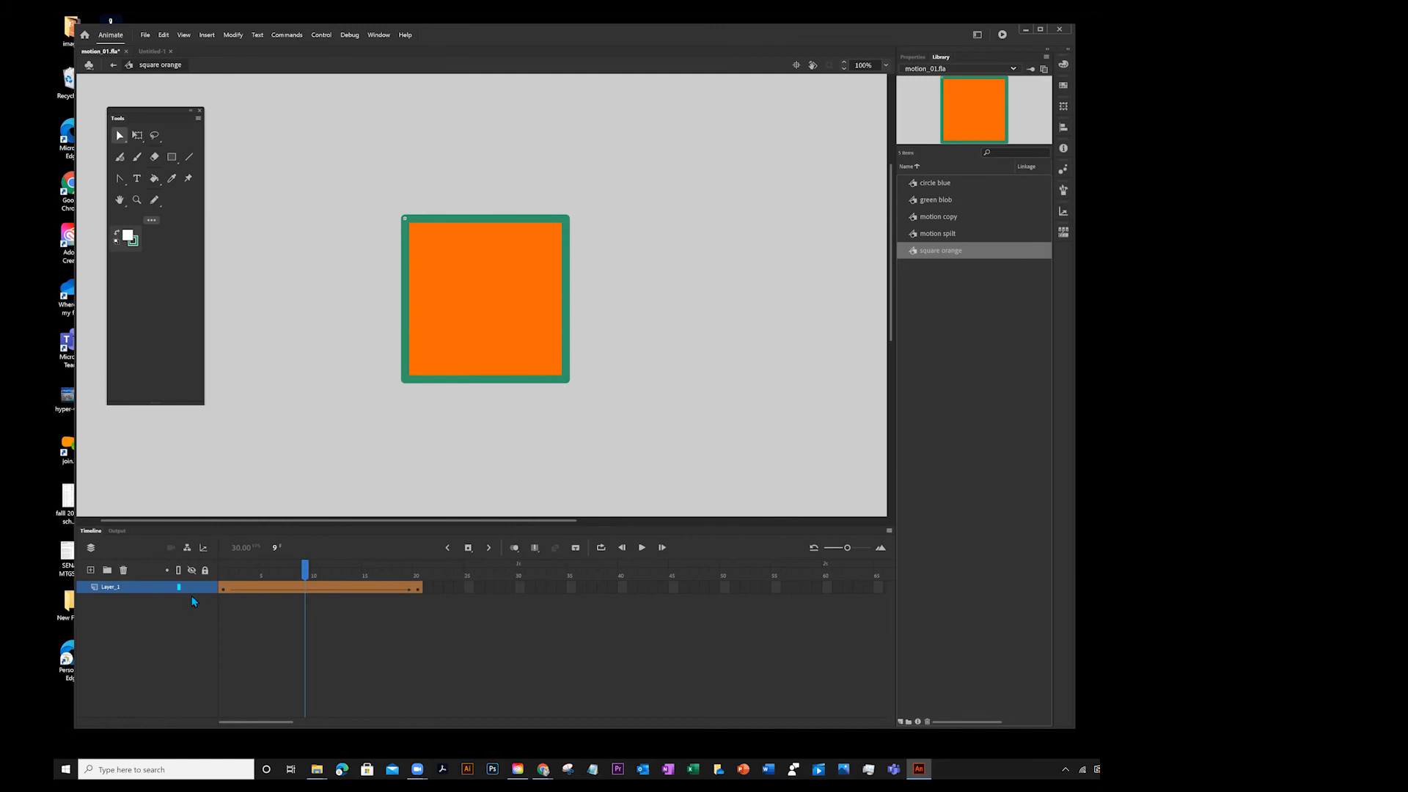
- Insert a keyframe at frame 10 in the middle of the square's shape tween
click(144, 588)
click(338, 589)
click(439, 588)
click(314, 588)
right_click(314, 588)
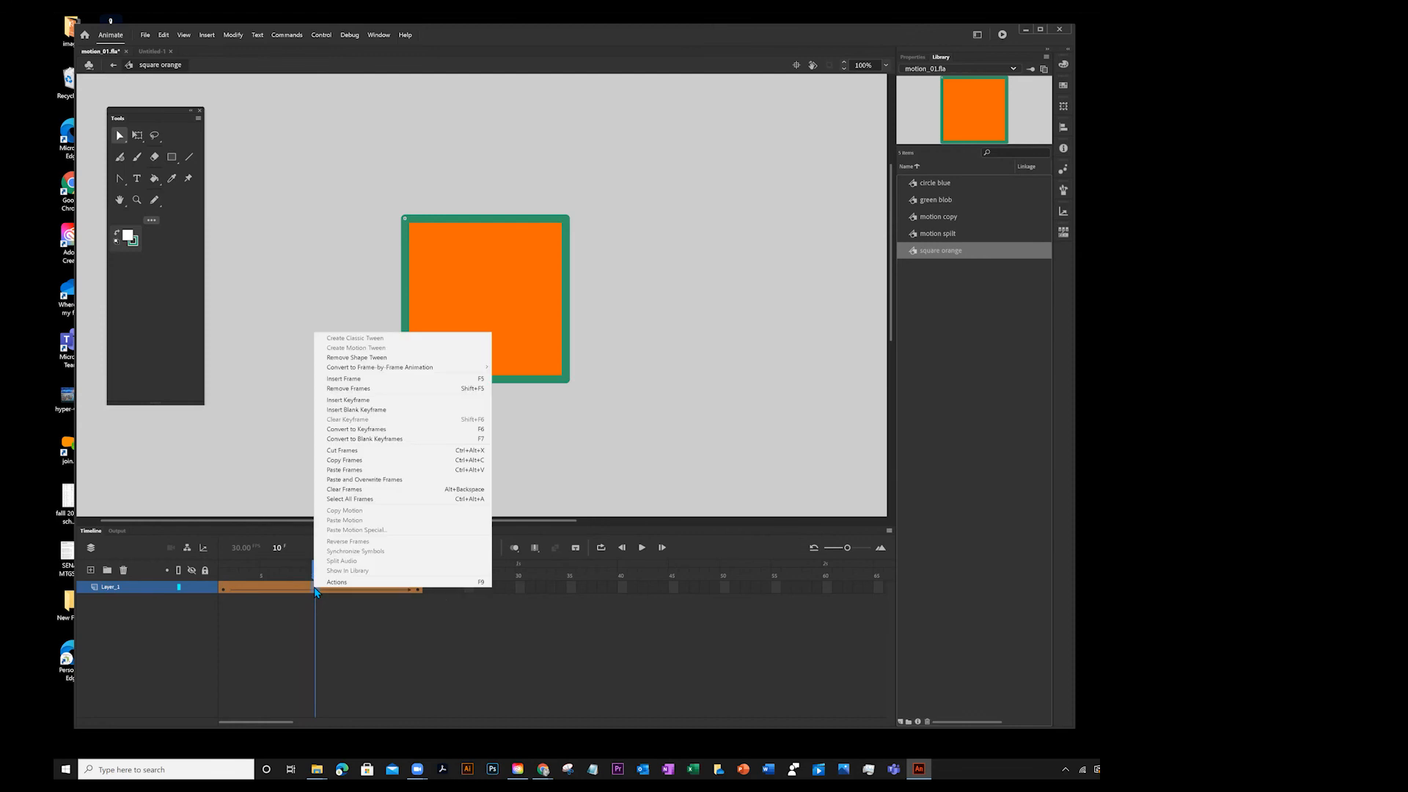
click(358, 401)
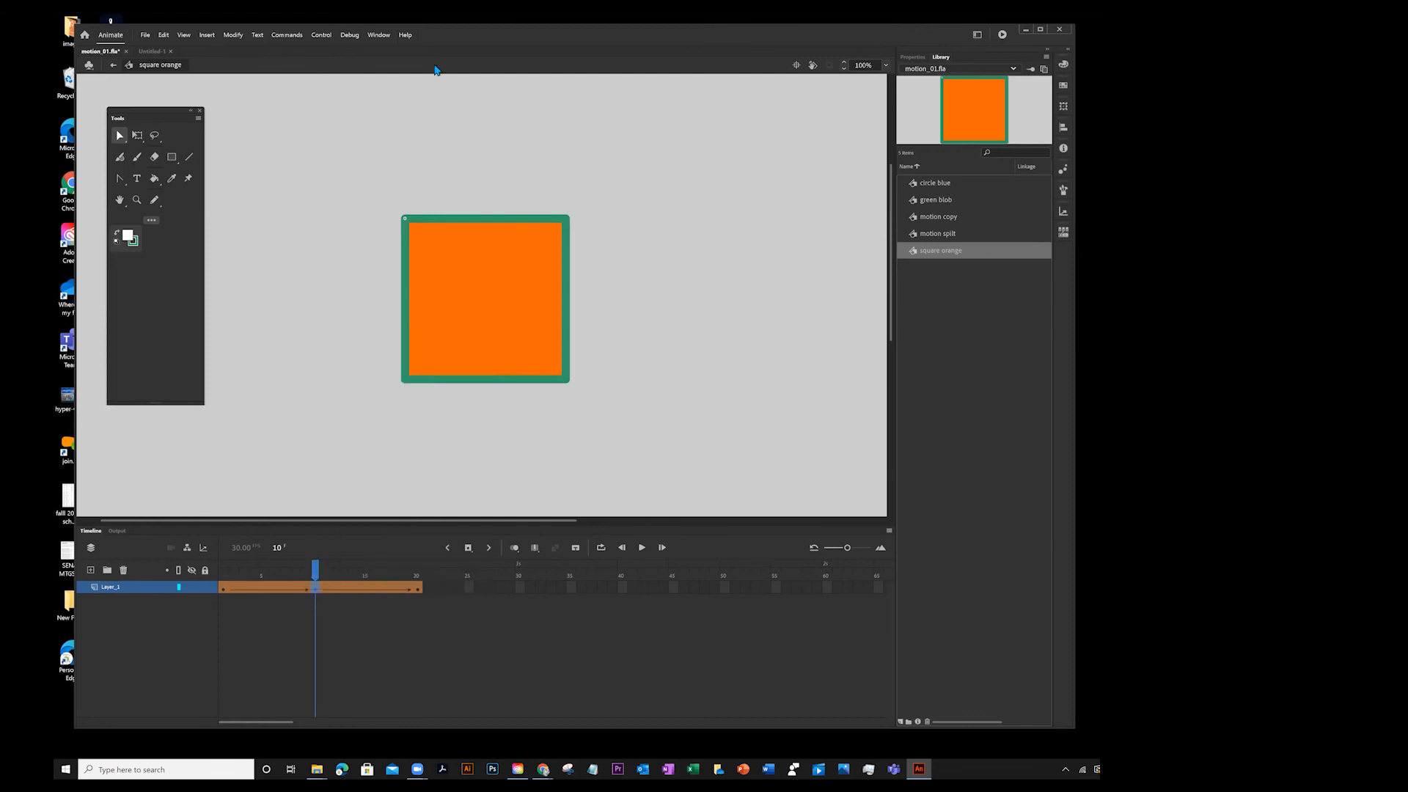
- At frame 10, pull the square's upper-right and lower-left corners outward with the Subselection tool to form a slanted diamond
click(120, 138)
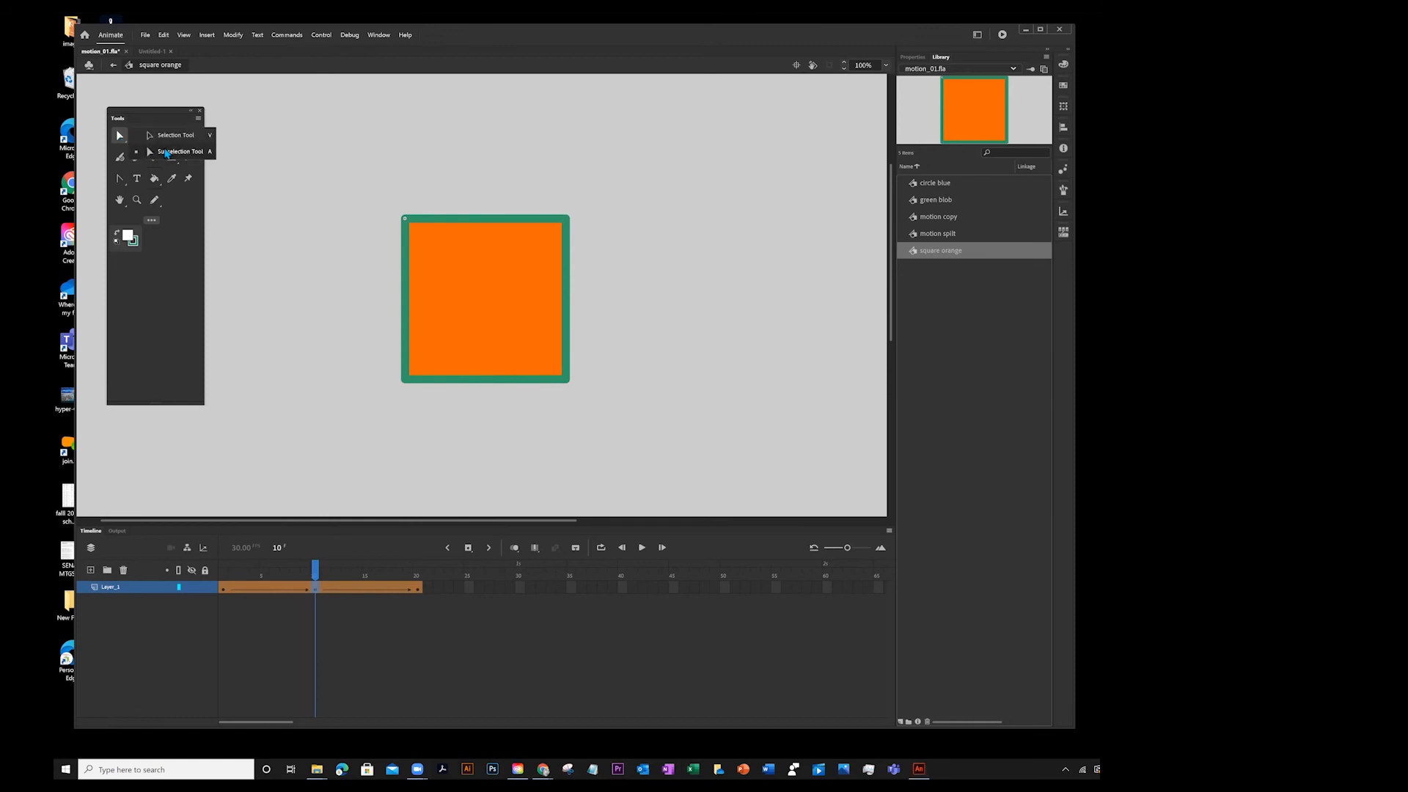
click(167, 152)
click(568, 221)
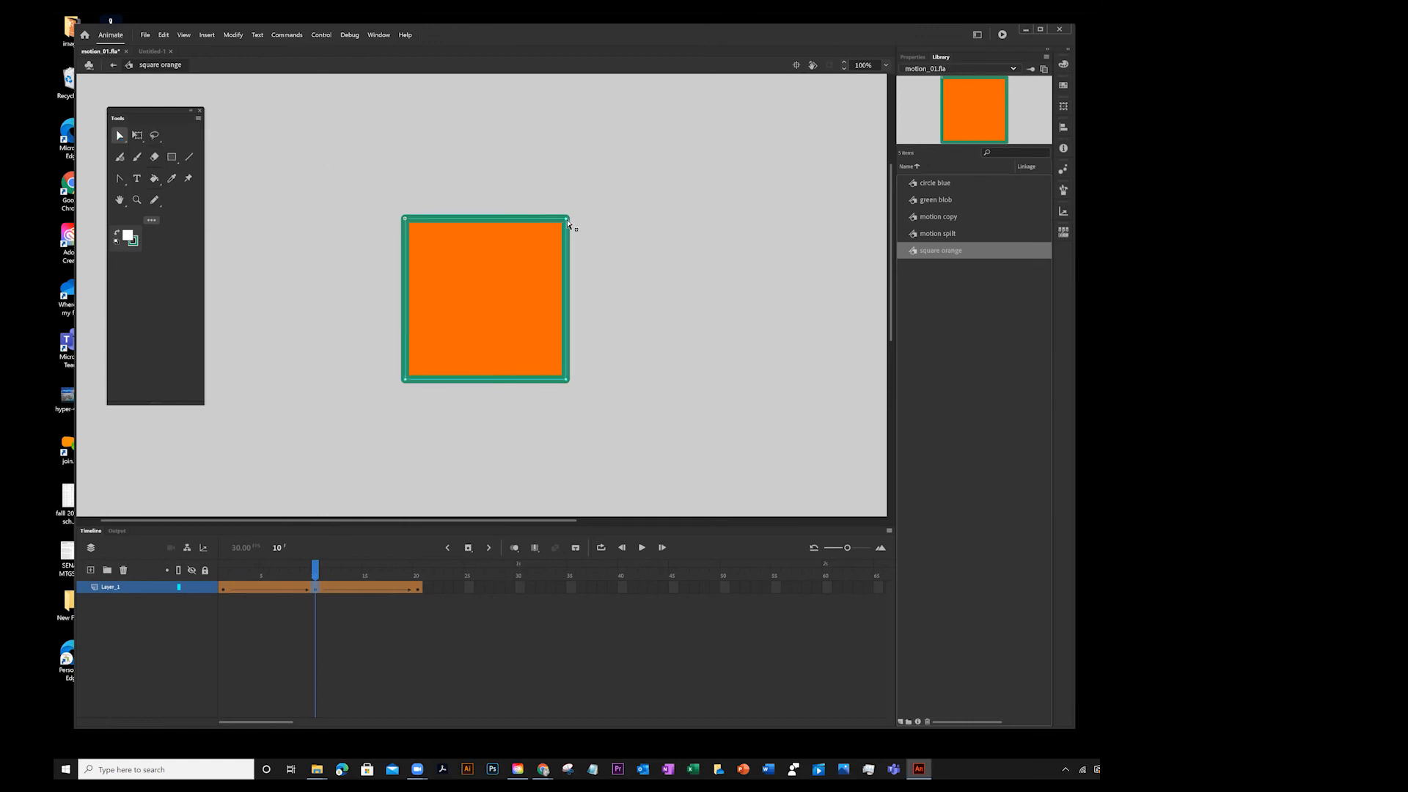
drag(568, 219, 686, 127)
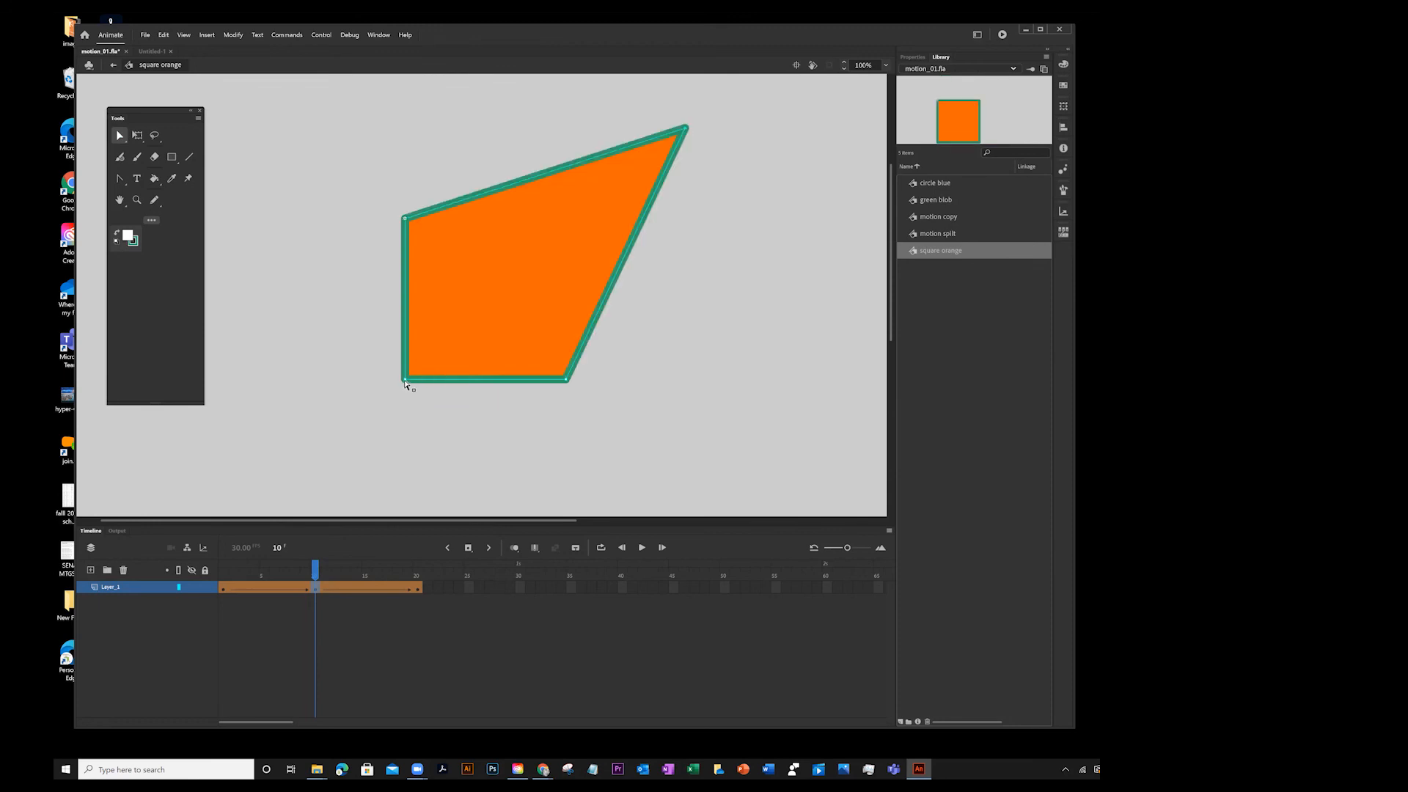
drag(404, 381, 292, 459)
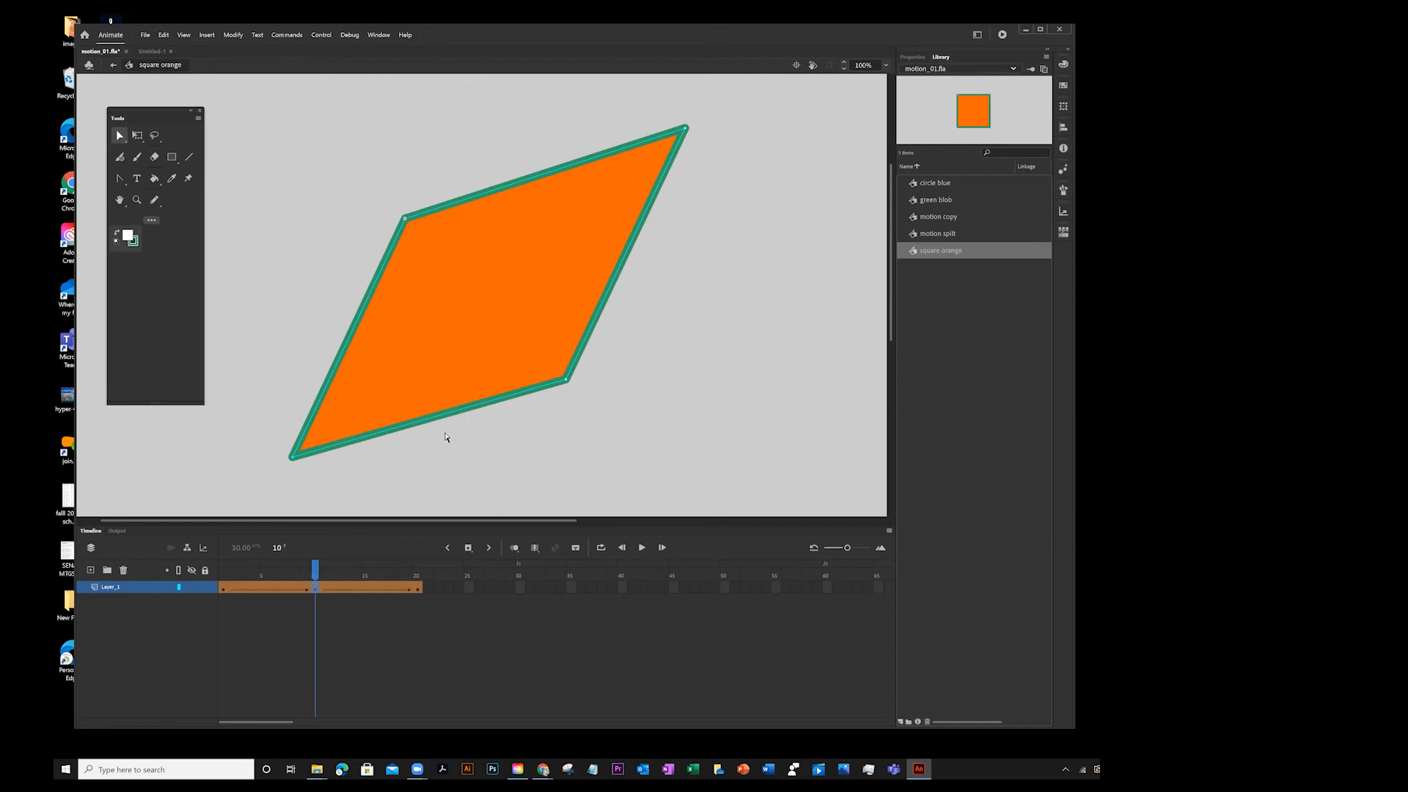
- Inspect the first and last keyframes and play the shape tween several times to check the morph
click(420, 590)
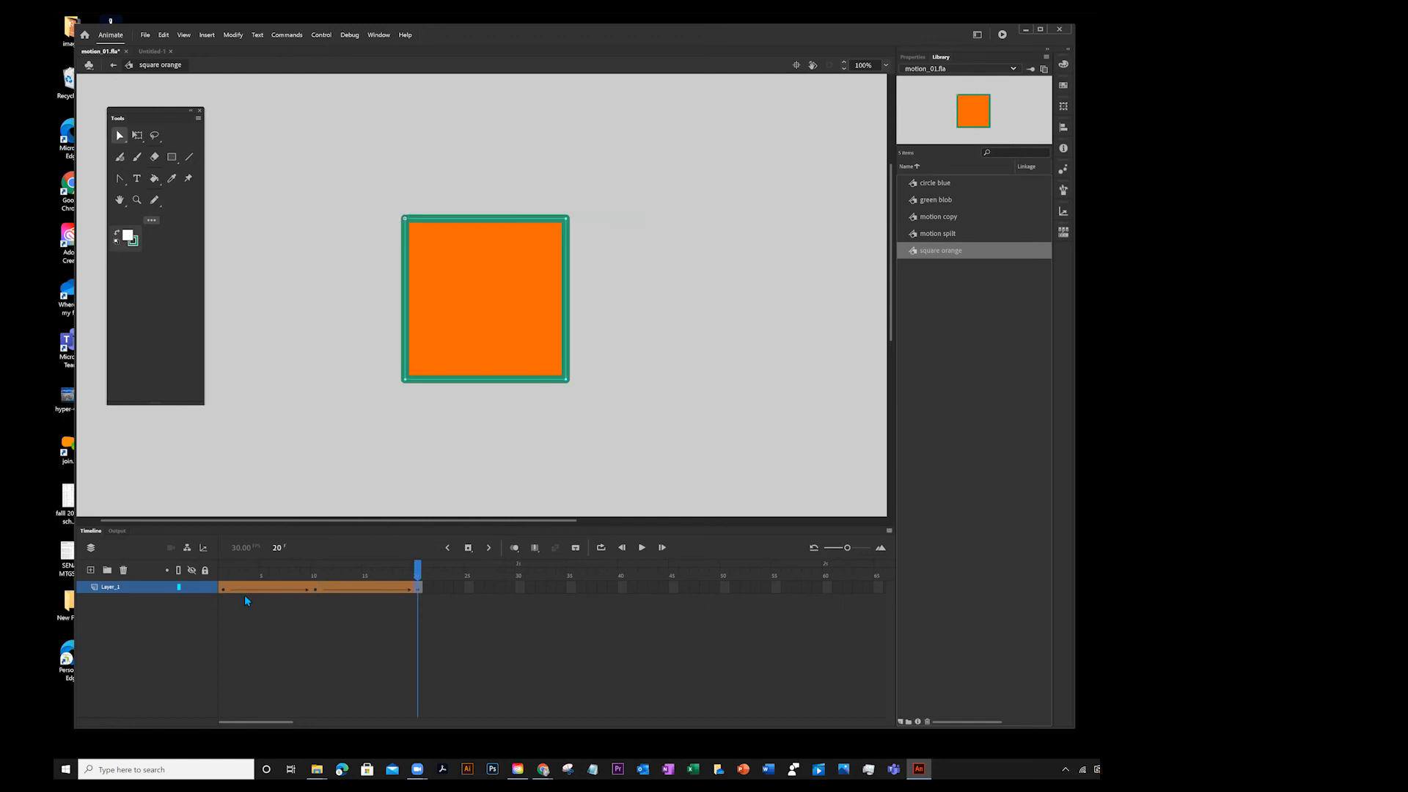
click(224, 591)
key(Return)
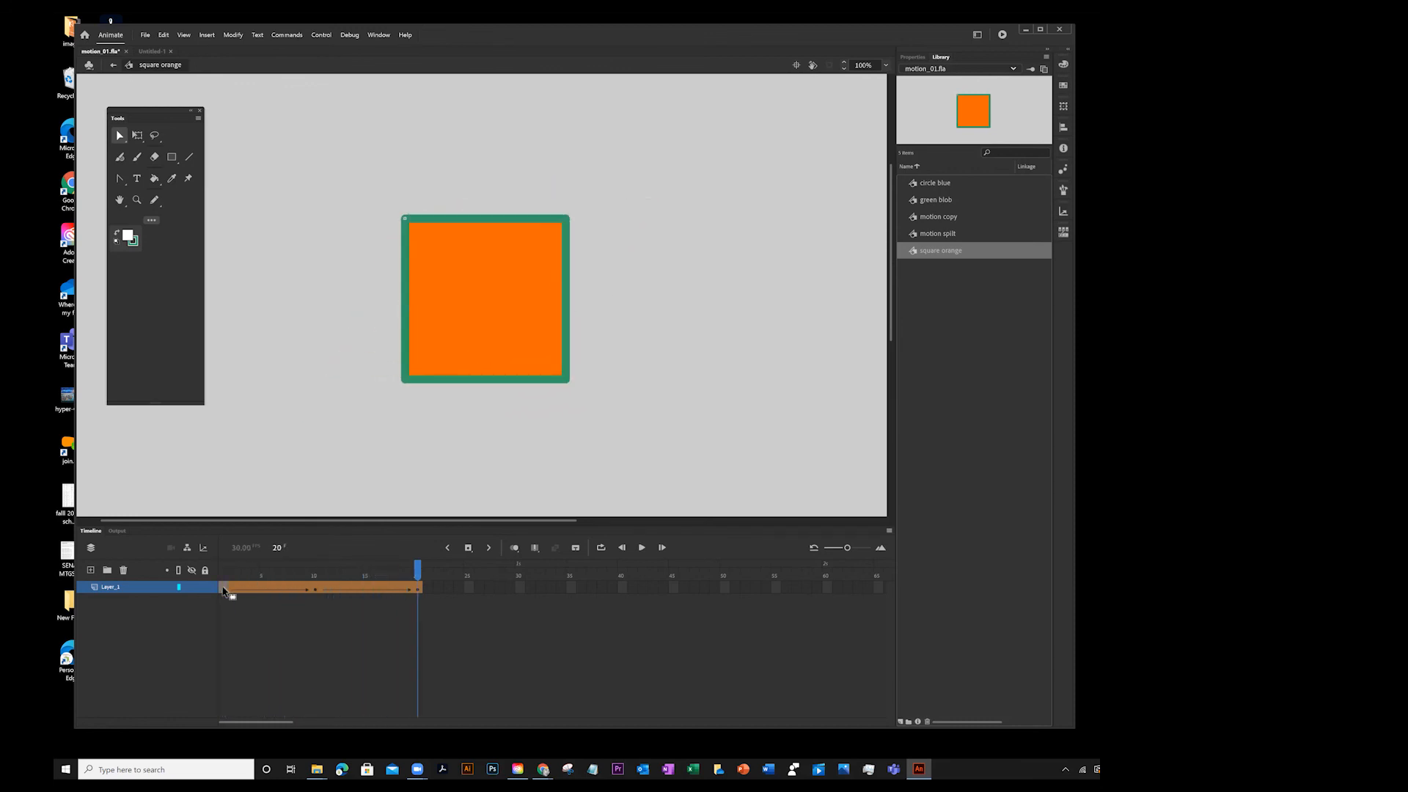
key(Return)
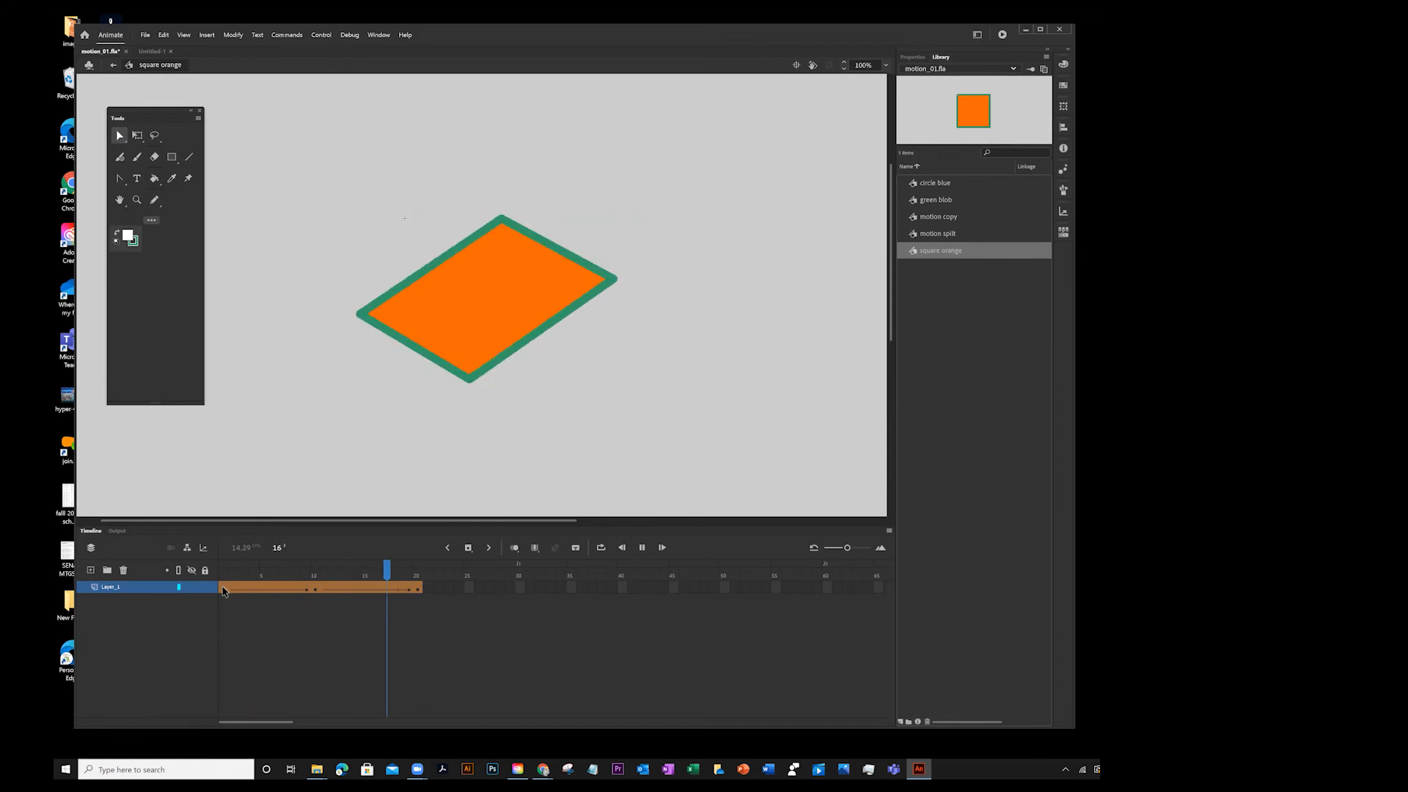
key(Return)
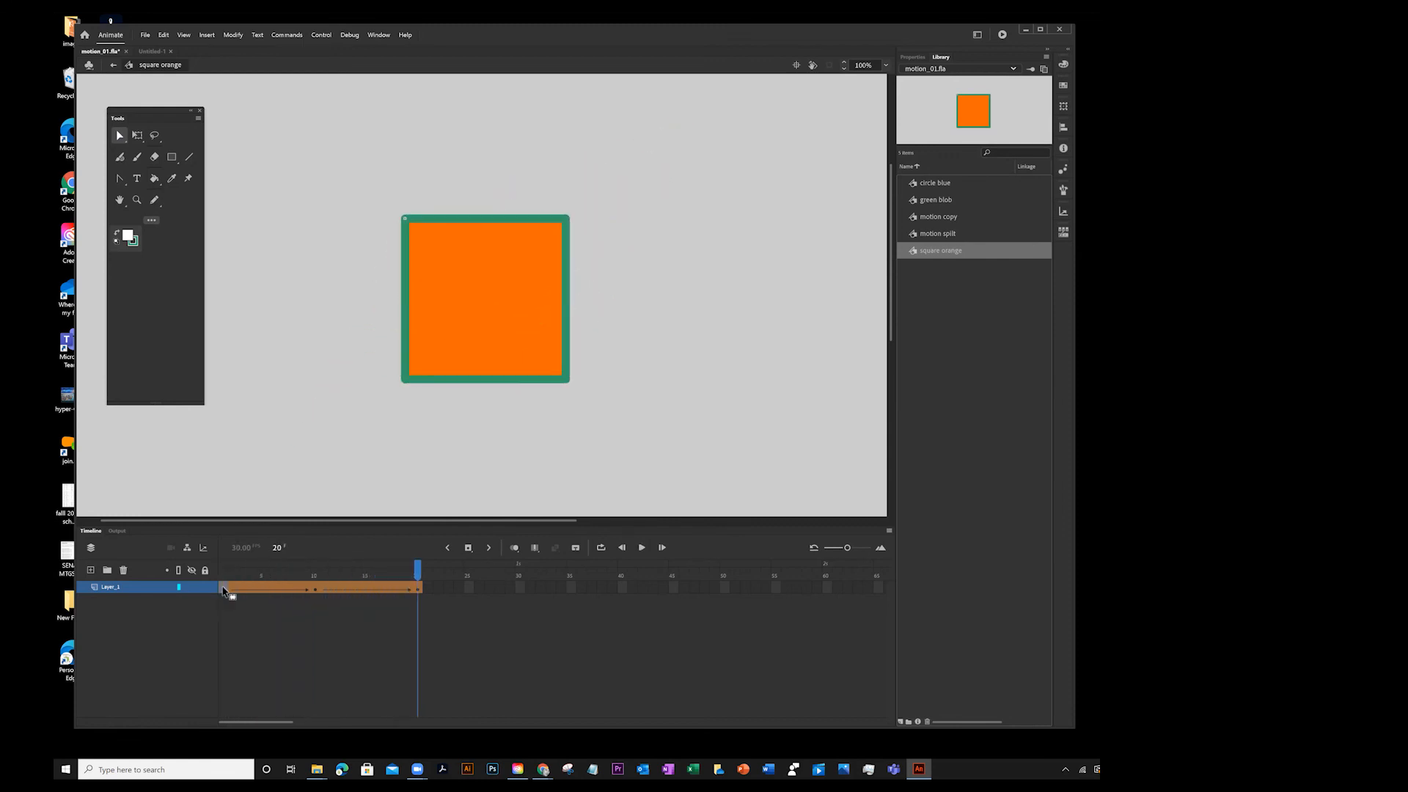
- Move the shape tween's last keyframe to frame 50 and its middle keyframe to frame 24, and play the slower animation
click(419, 593)
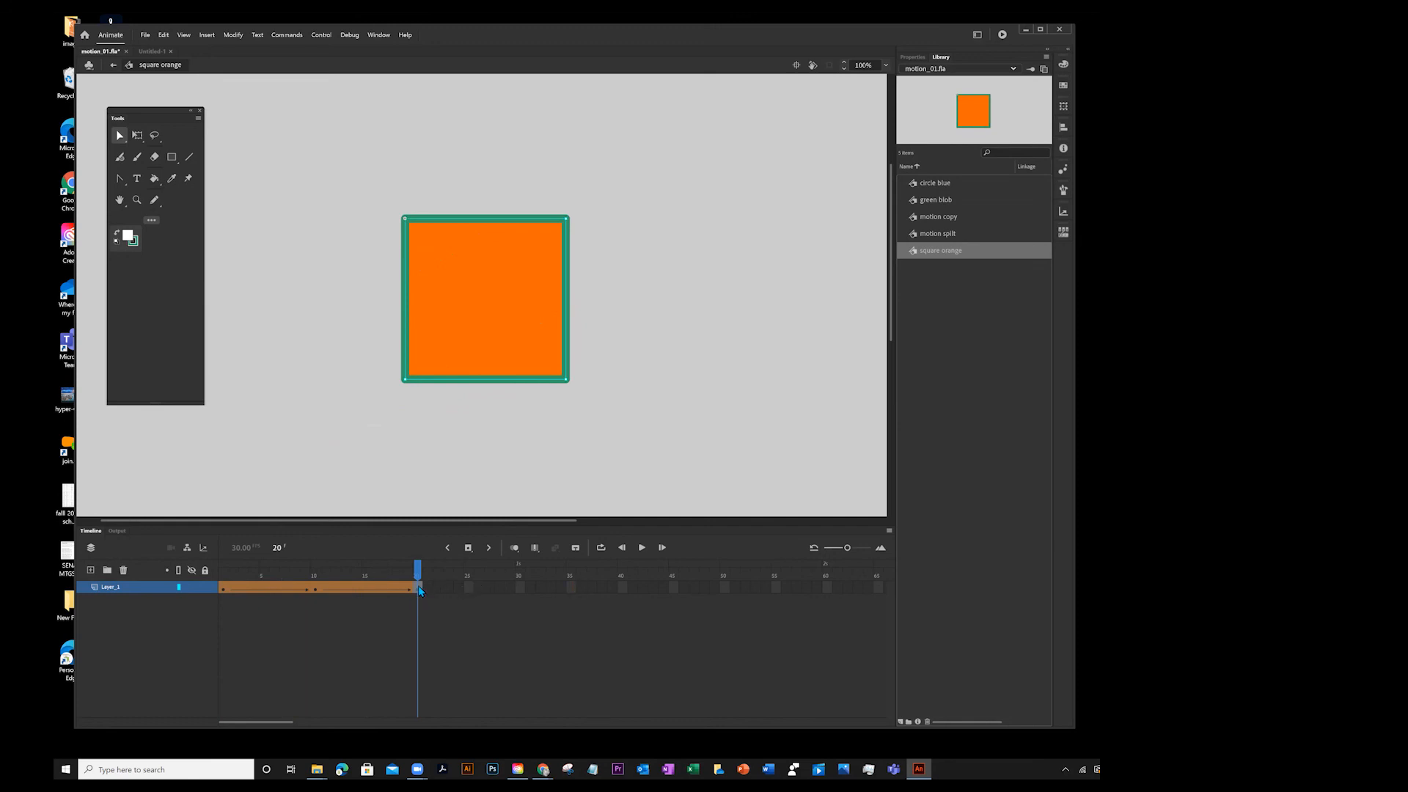
drag(420, 593, 721, 594)
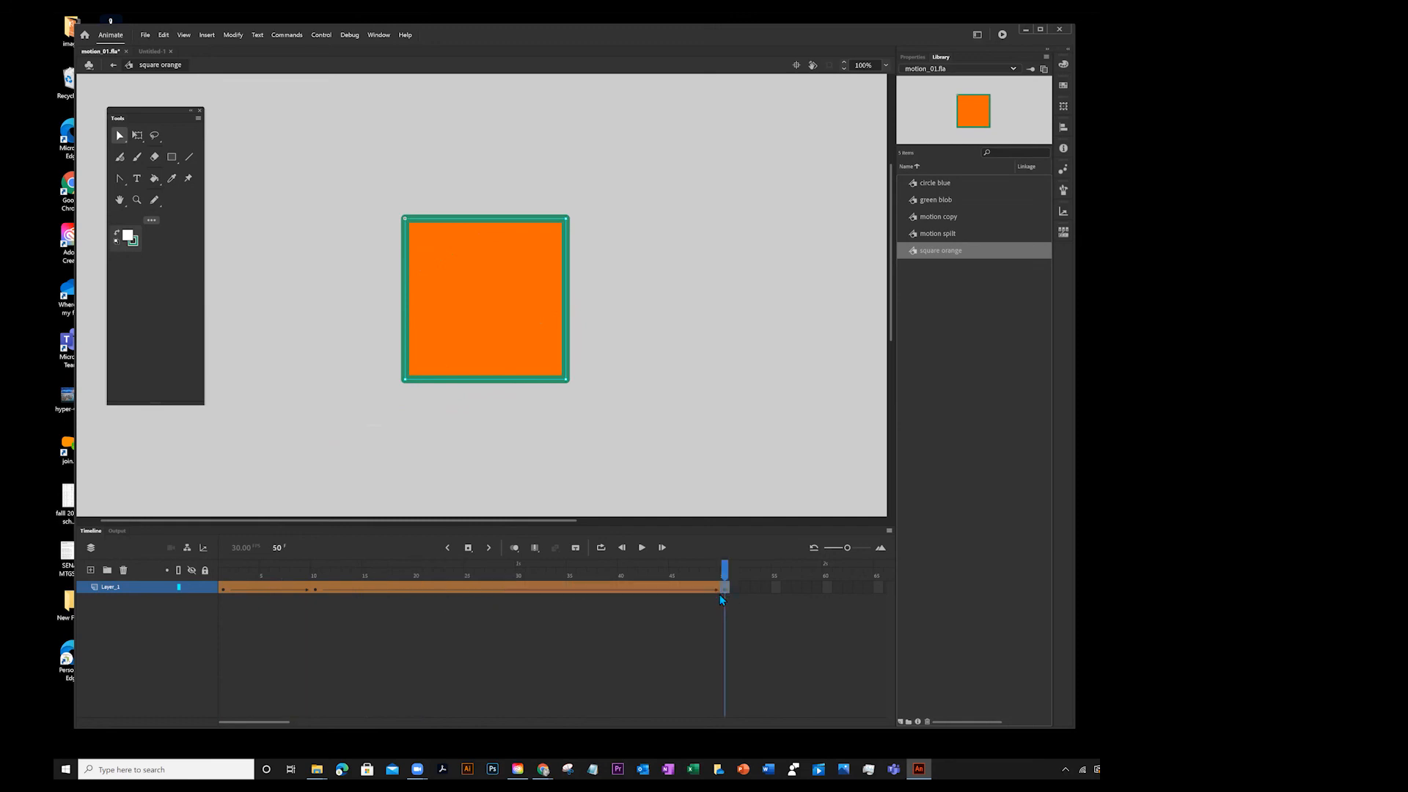
click(314, 594)
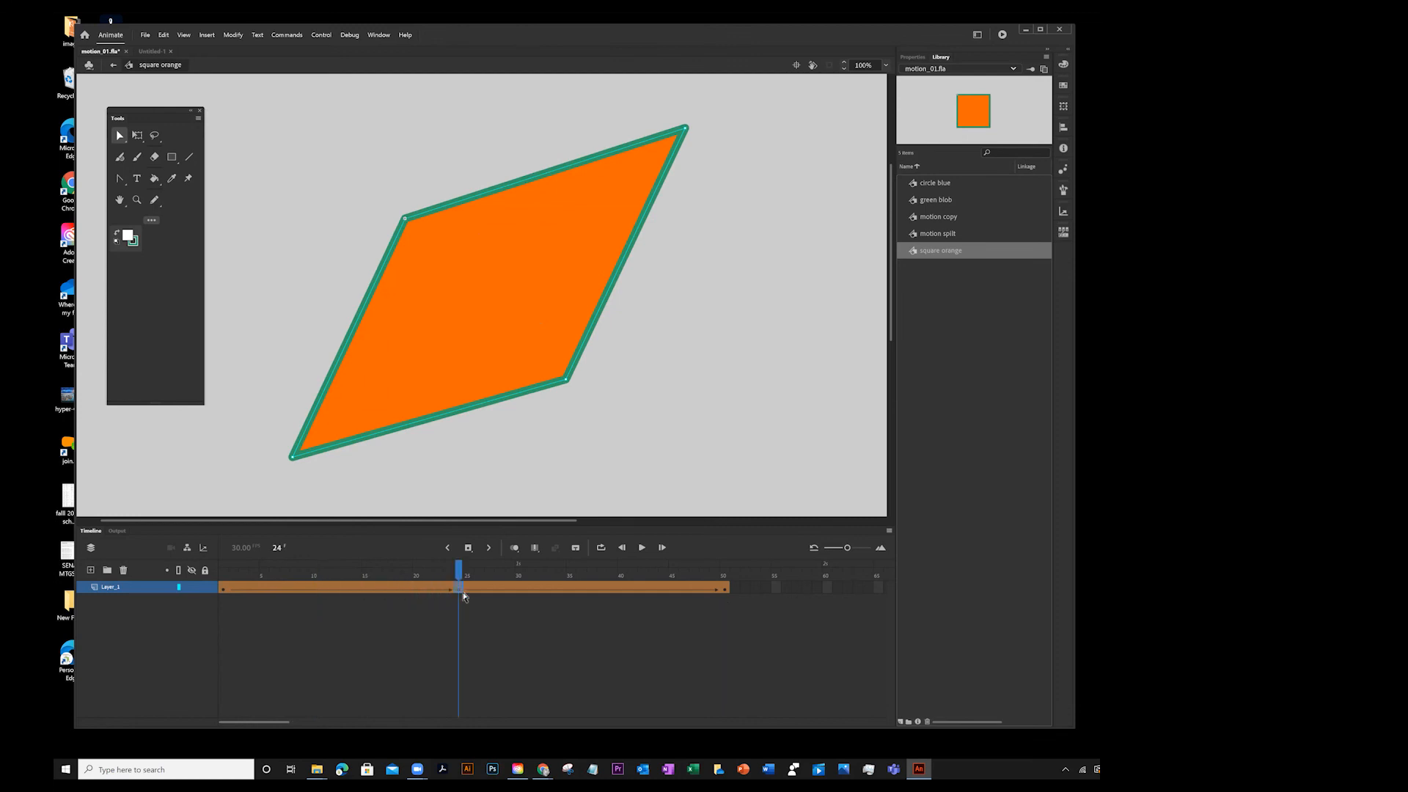
key(Return)
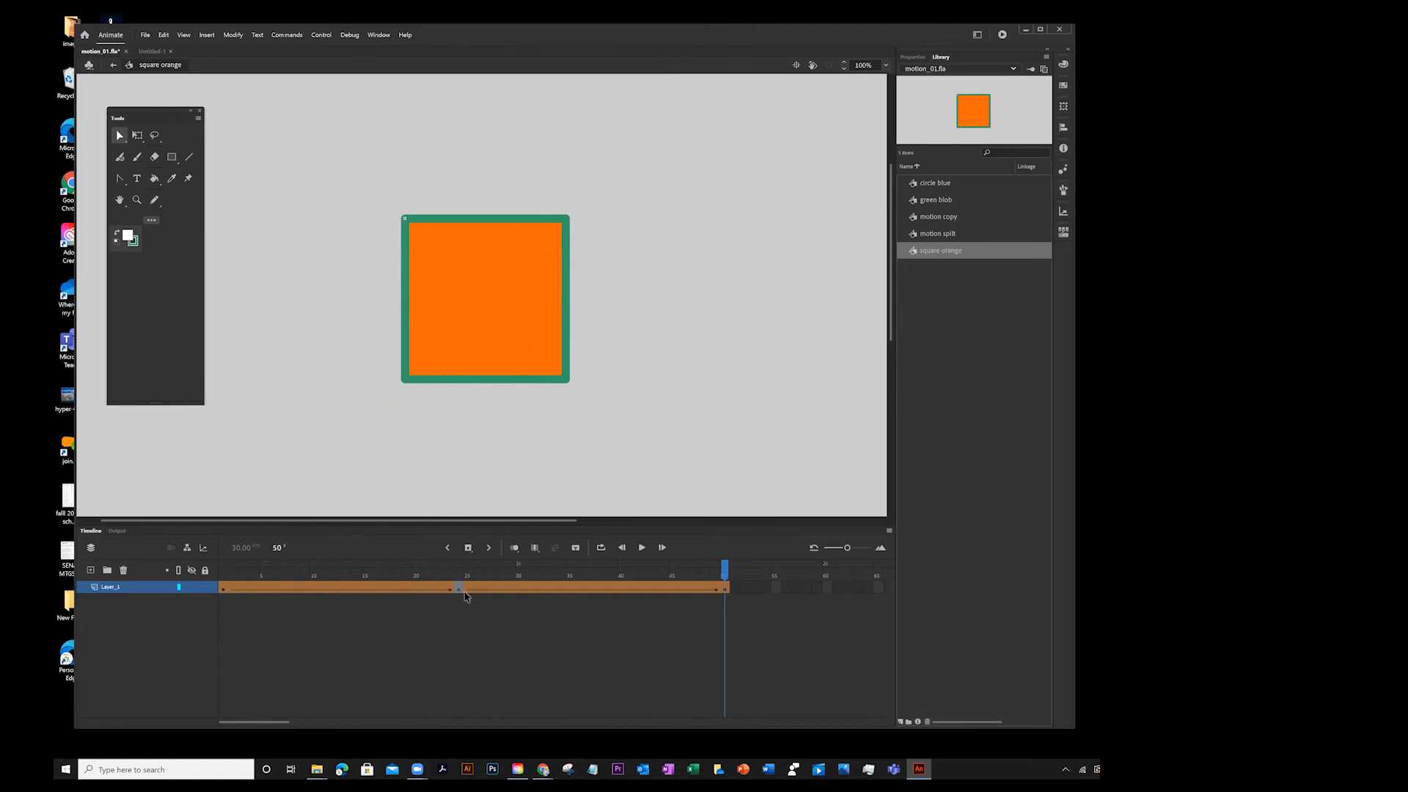
click(261, 590)
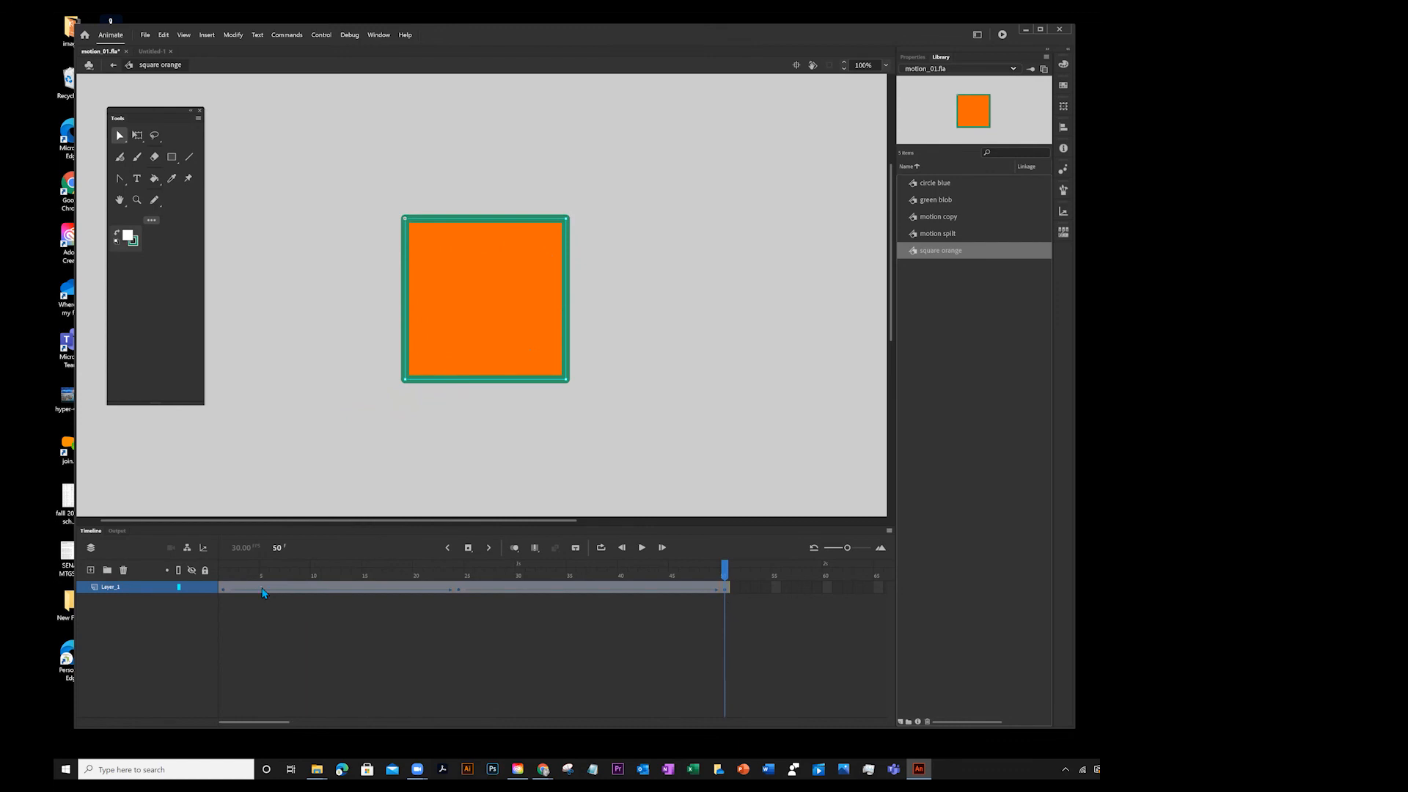
right_click(262, 592)
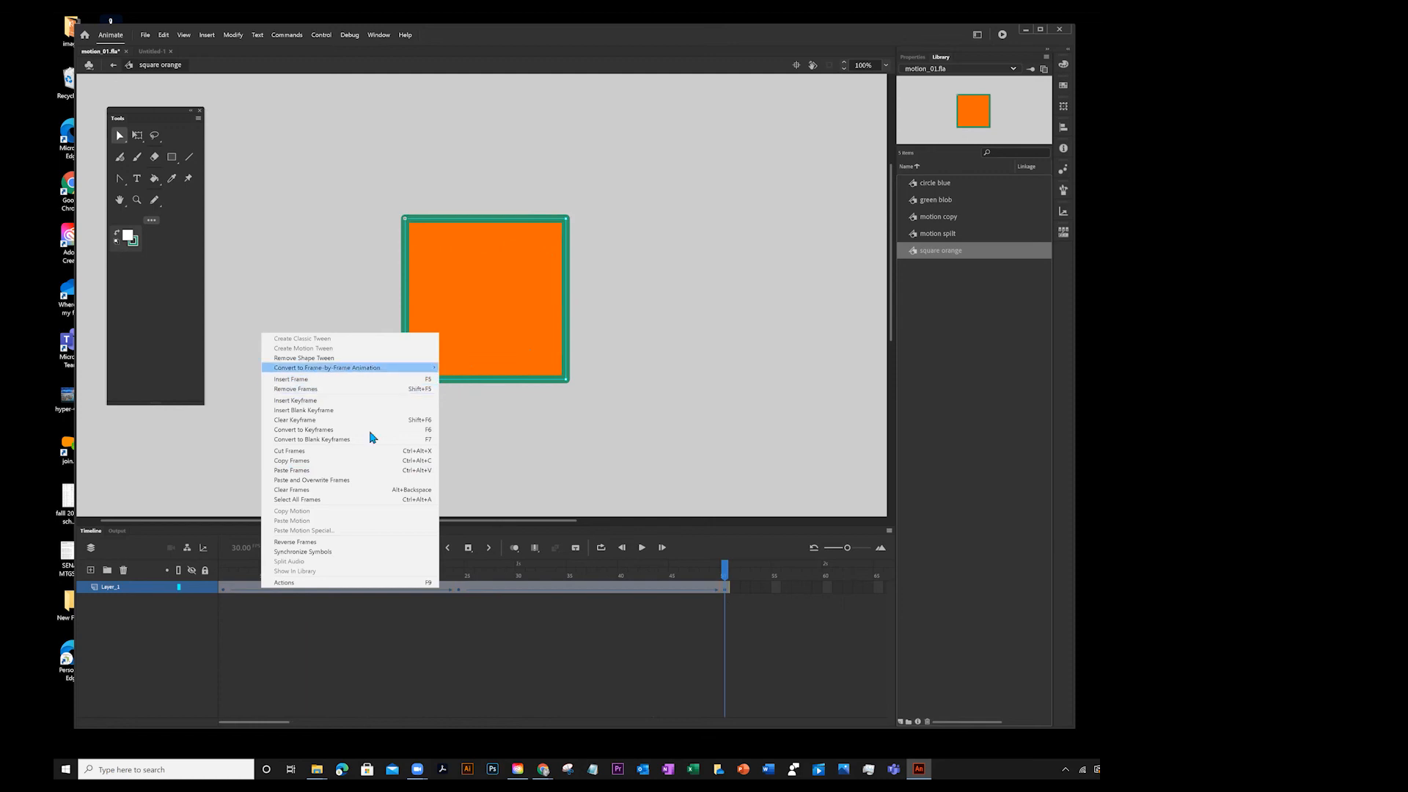
click(738, 595)
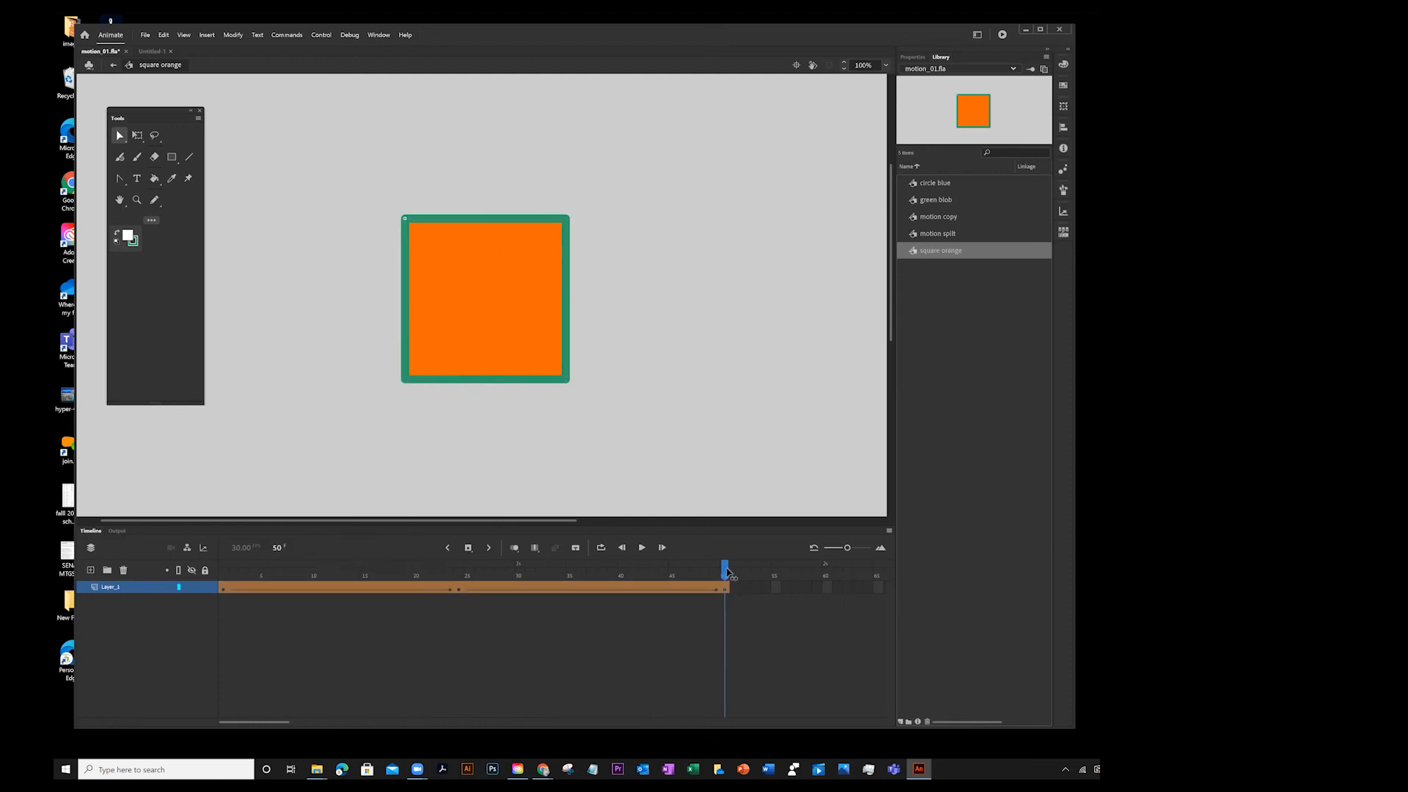
- Add a shape hint on the square's upper-right corner at frame 1 and match it to the diamond's upper-right corner at frame 24
drag(727, 571, 446, 600)
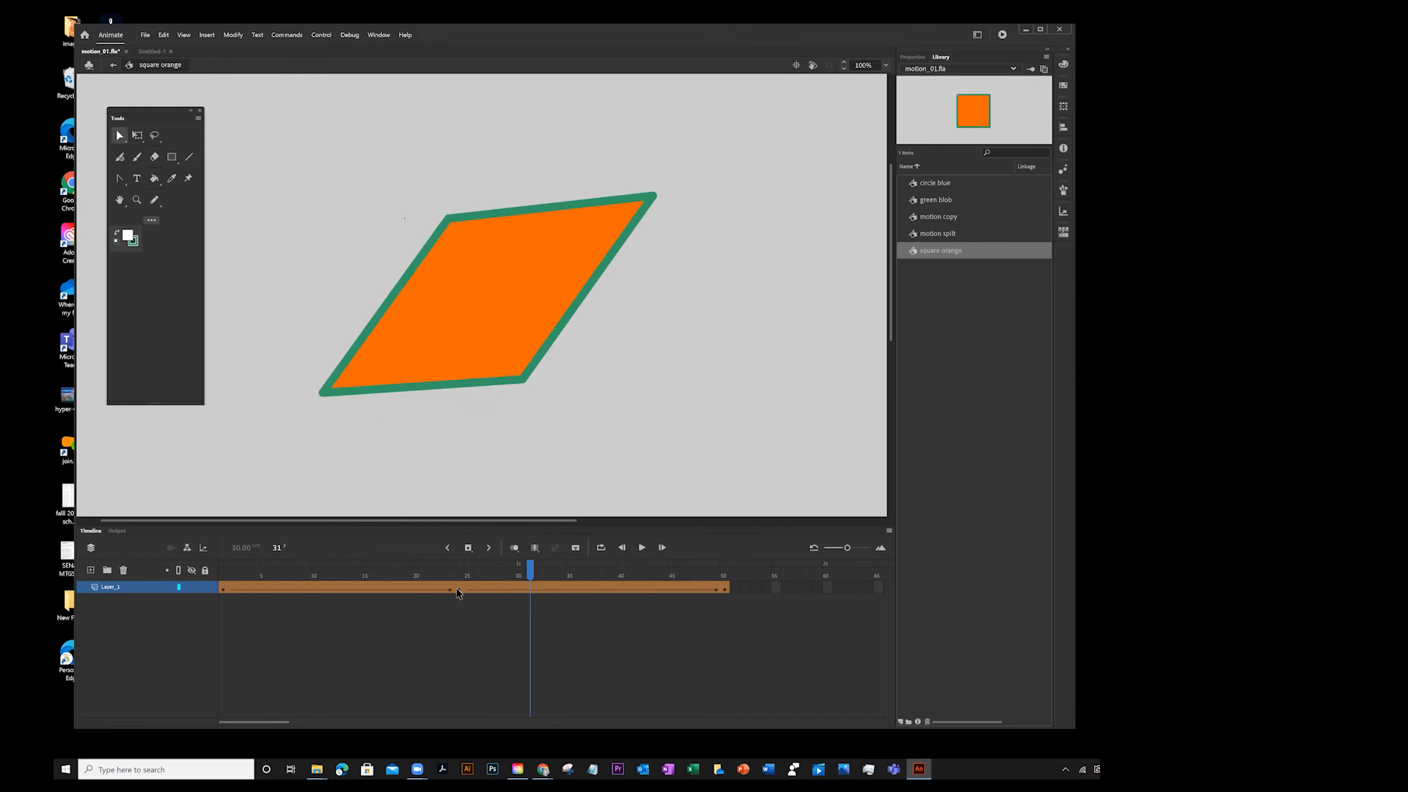
click(223, 587)
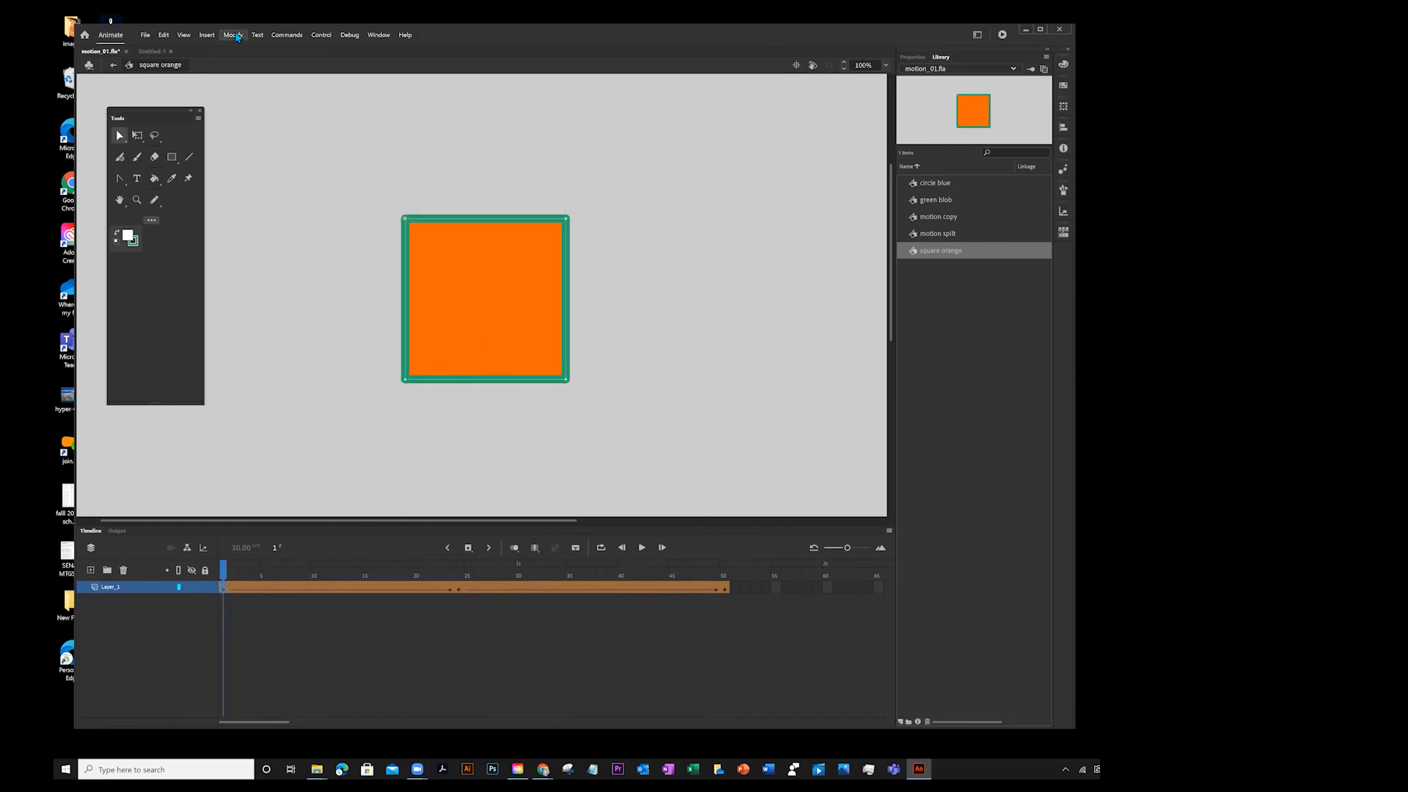
click(235, 35)
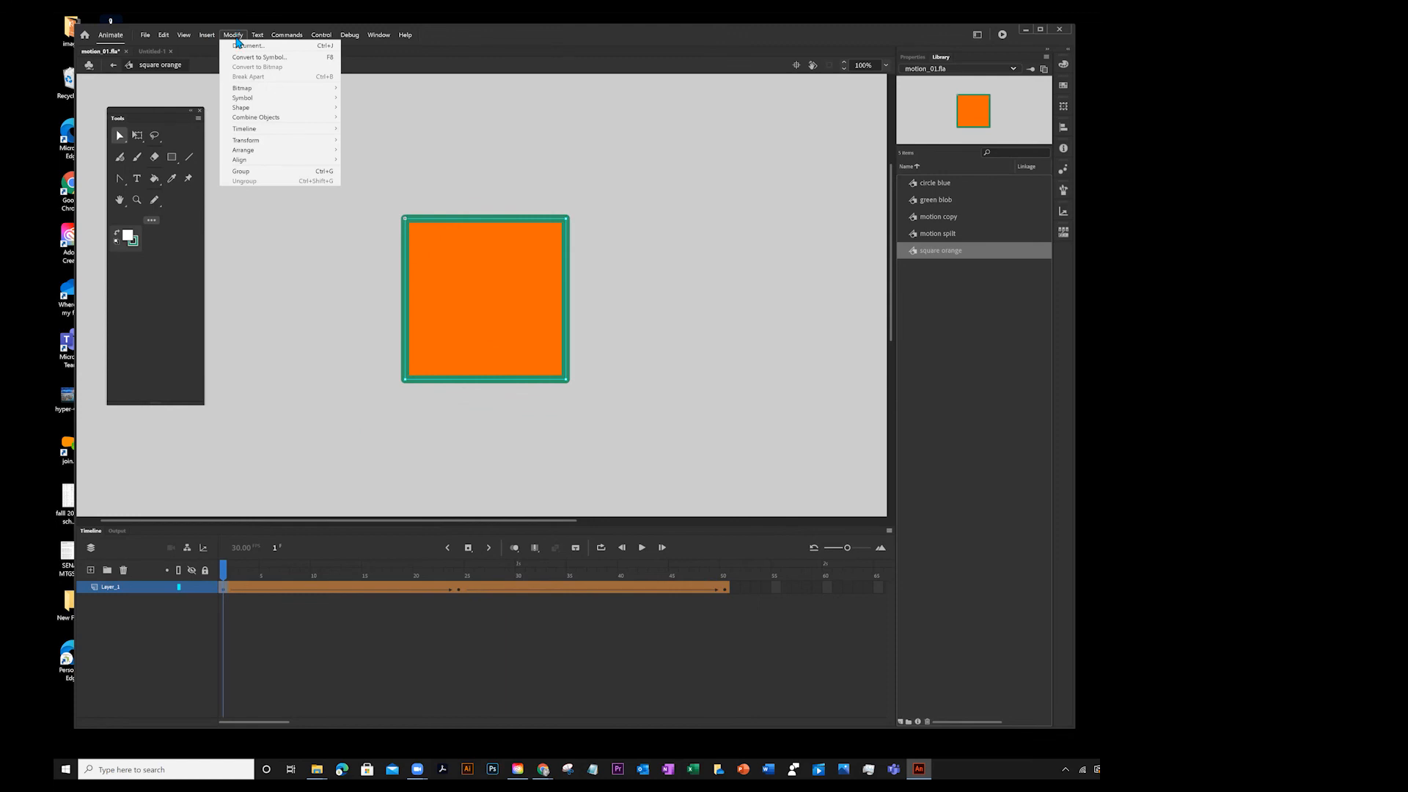
mouse_move(245, 132)
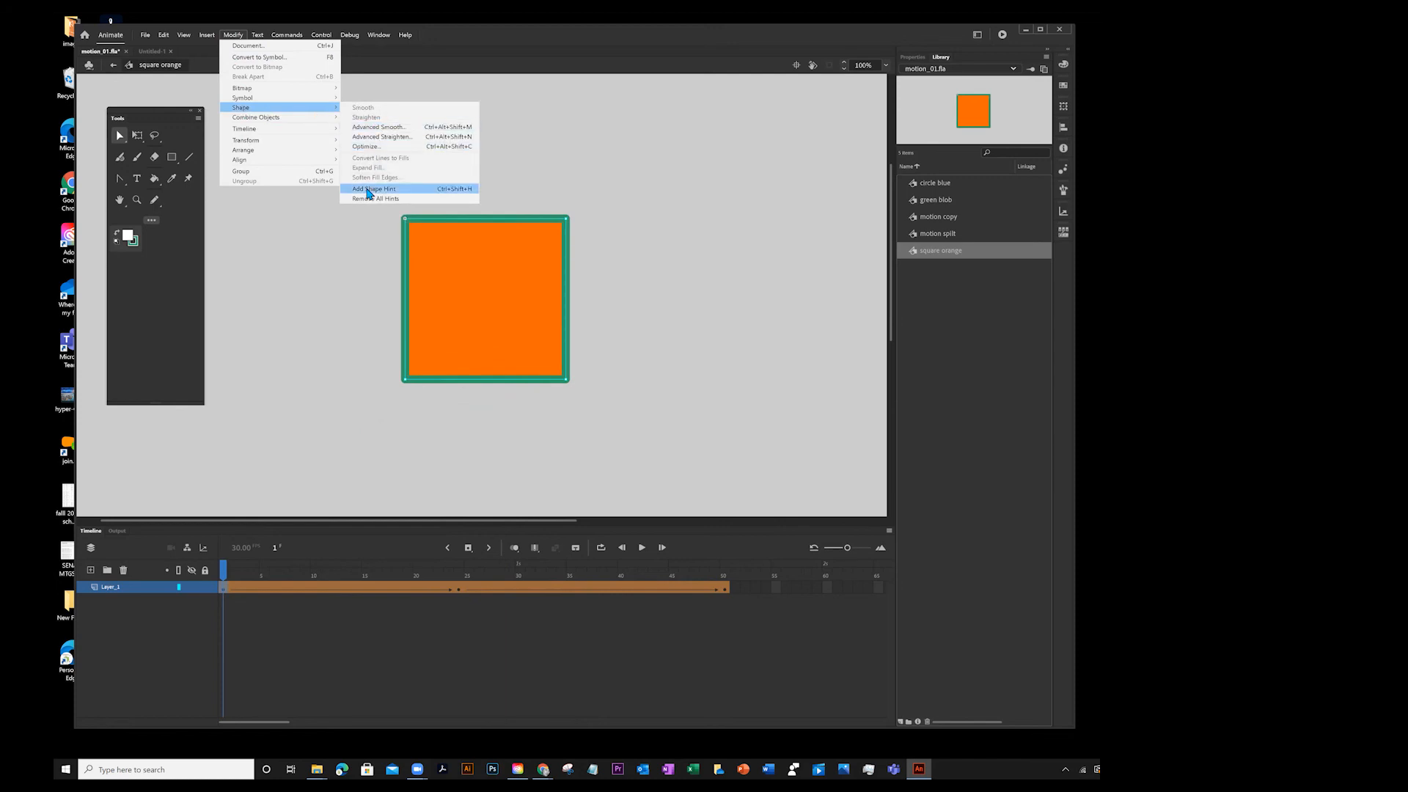
click(370, 189)
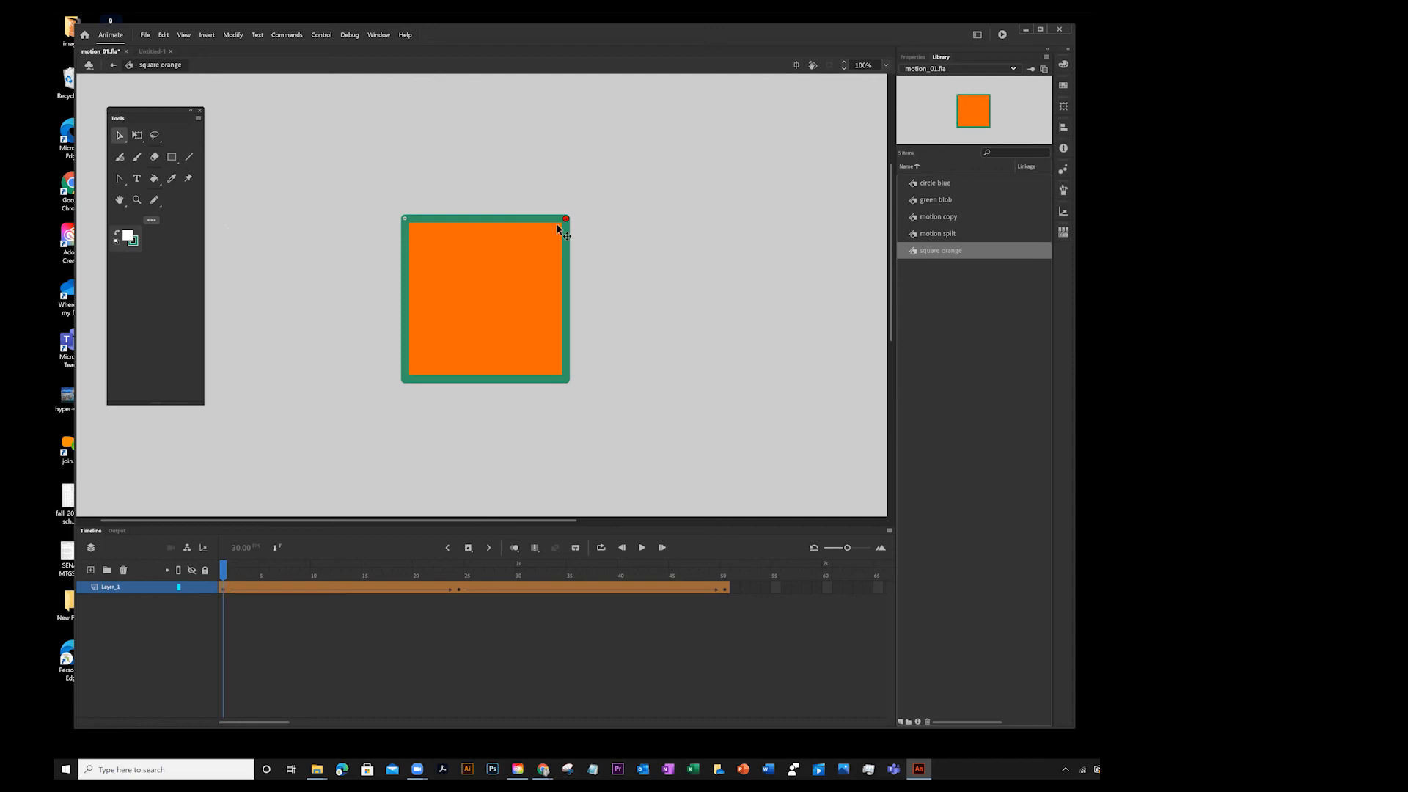
click(460, 588)
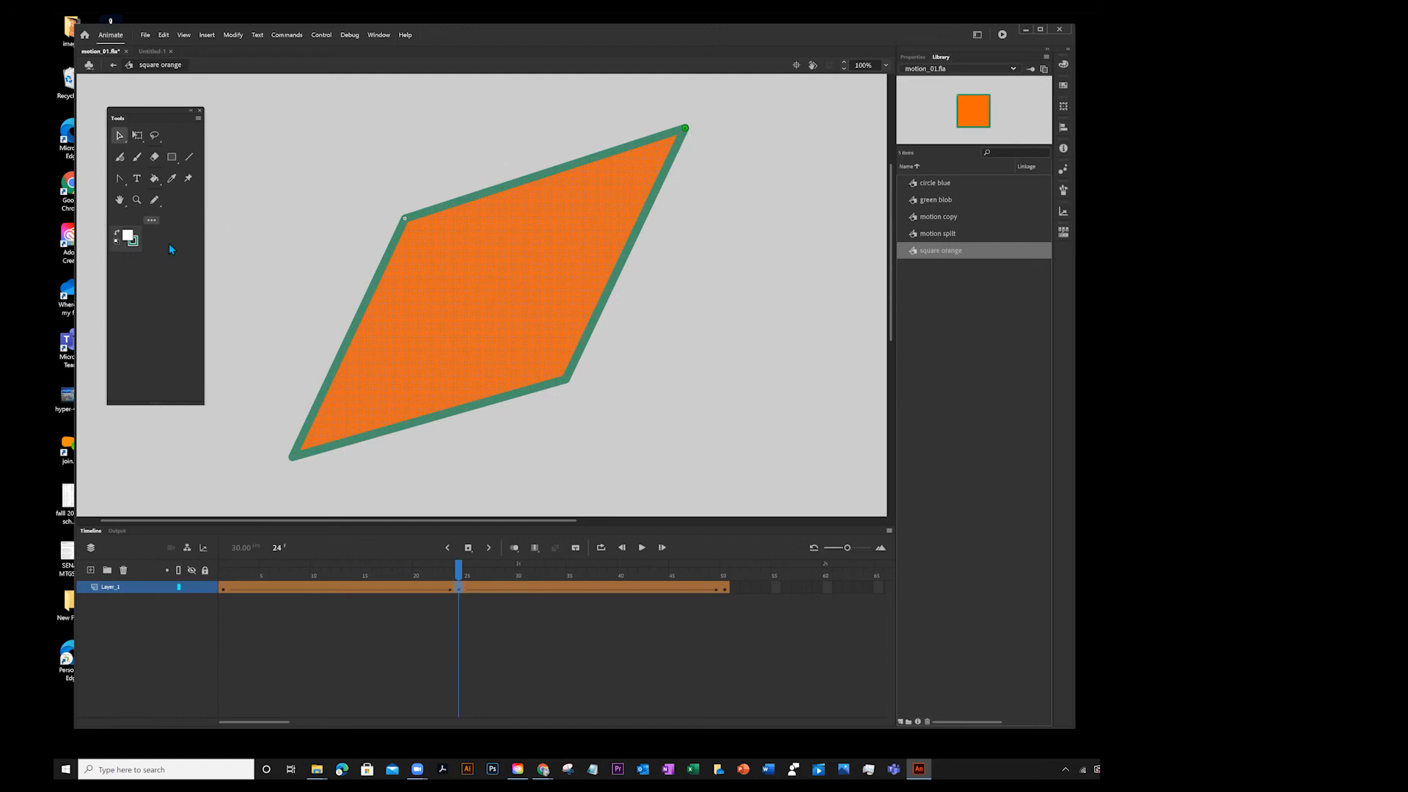
click(152, 222)
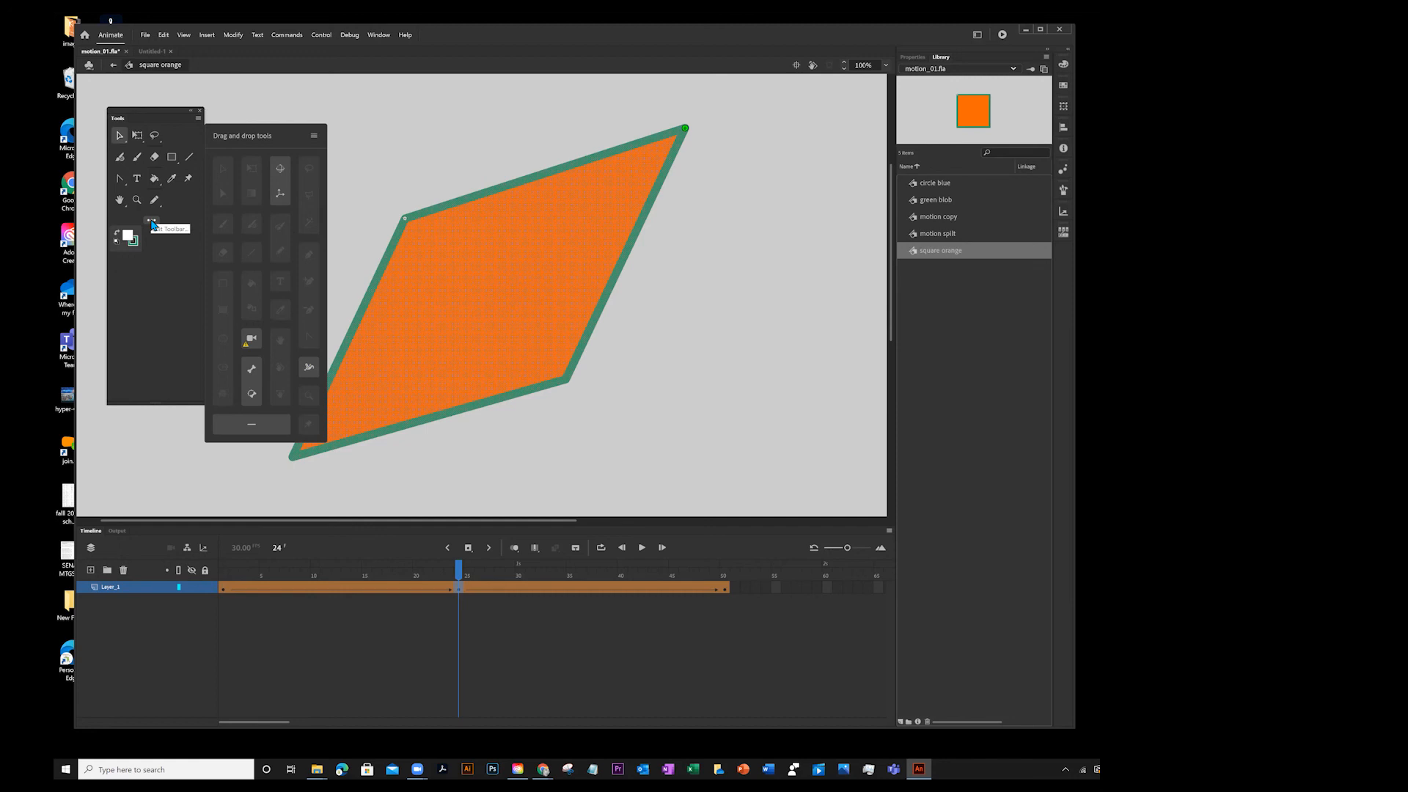
click(151, 223)
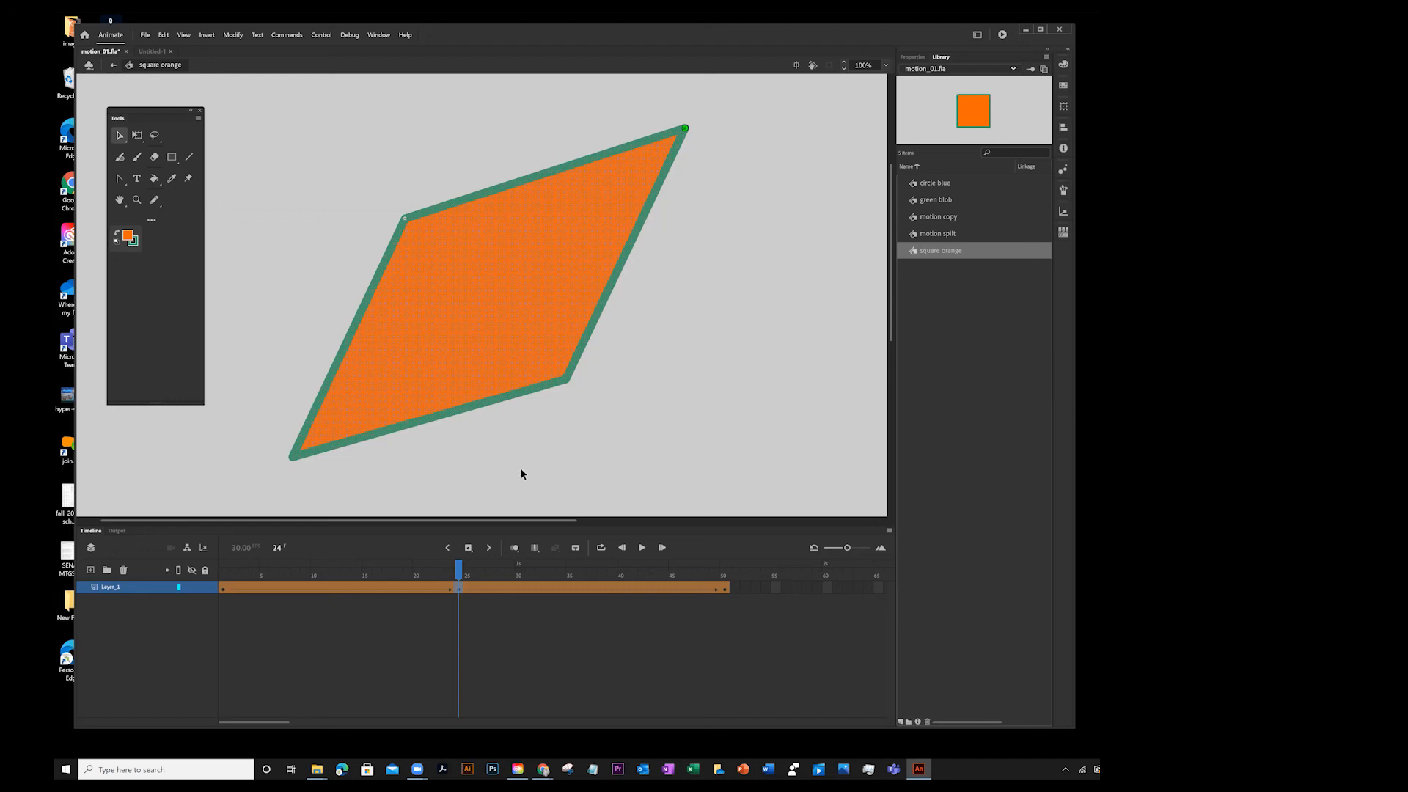
- Play the shape tween from frame 1 to check how the shape hint affects the morph
drag(457, 570, 217, 596)
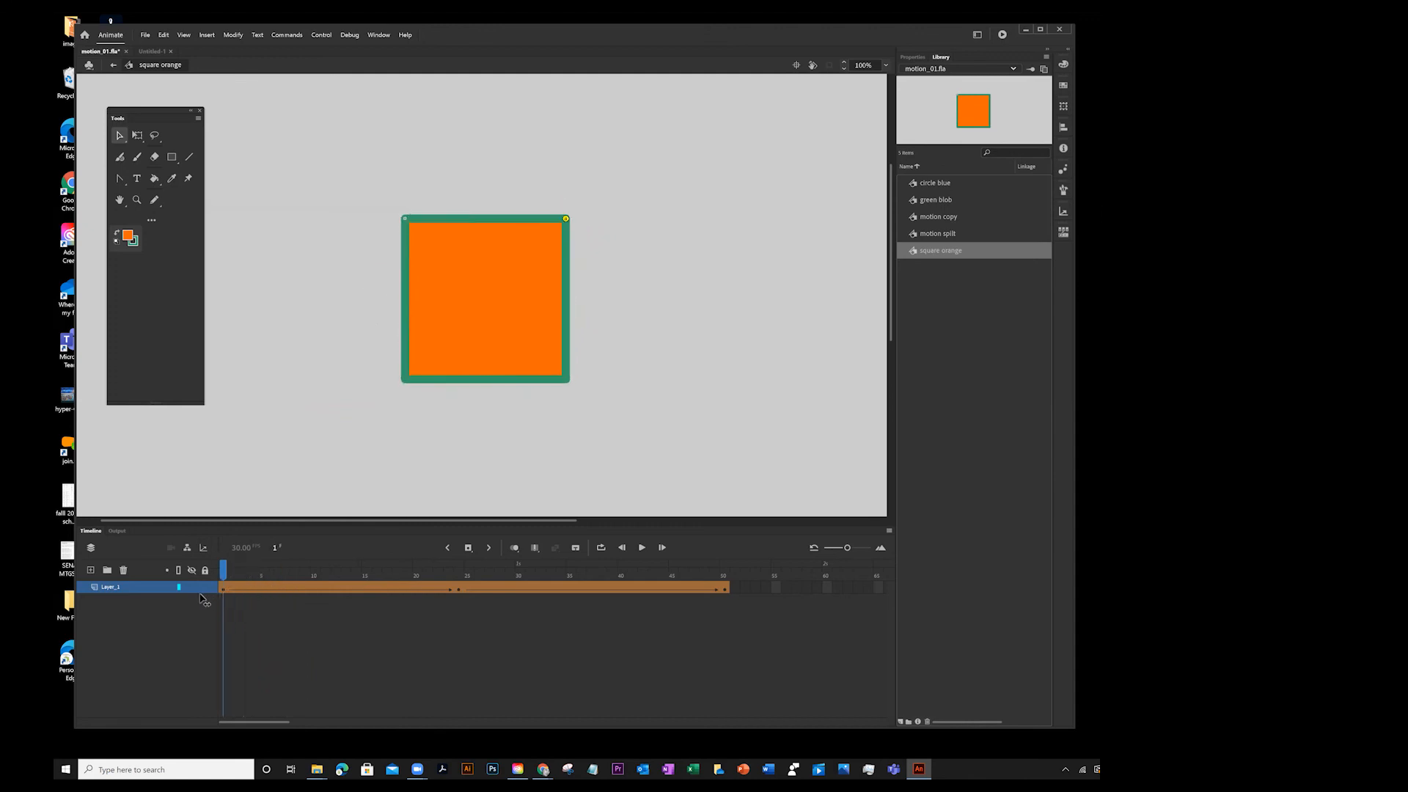
key(Return)
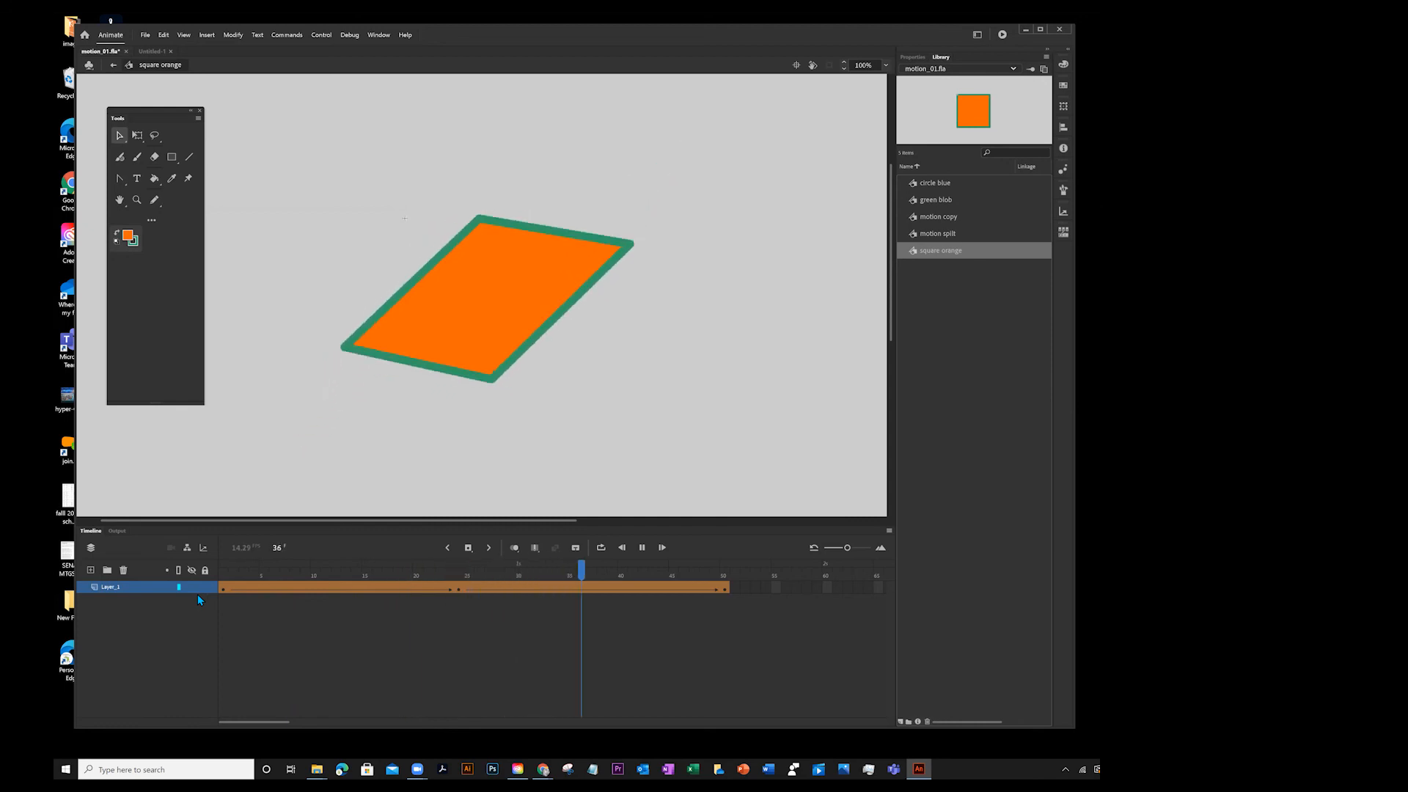
key(Return)
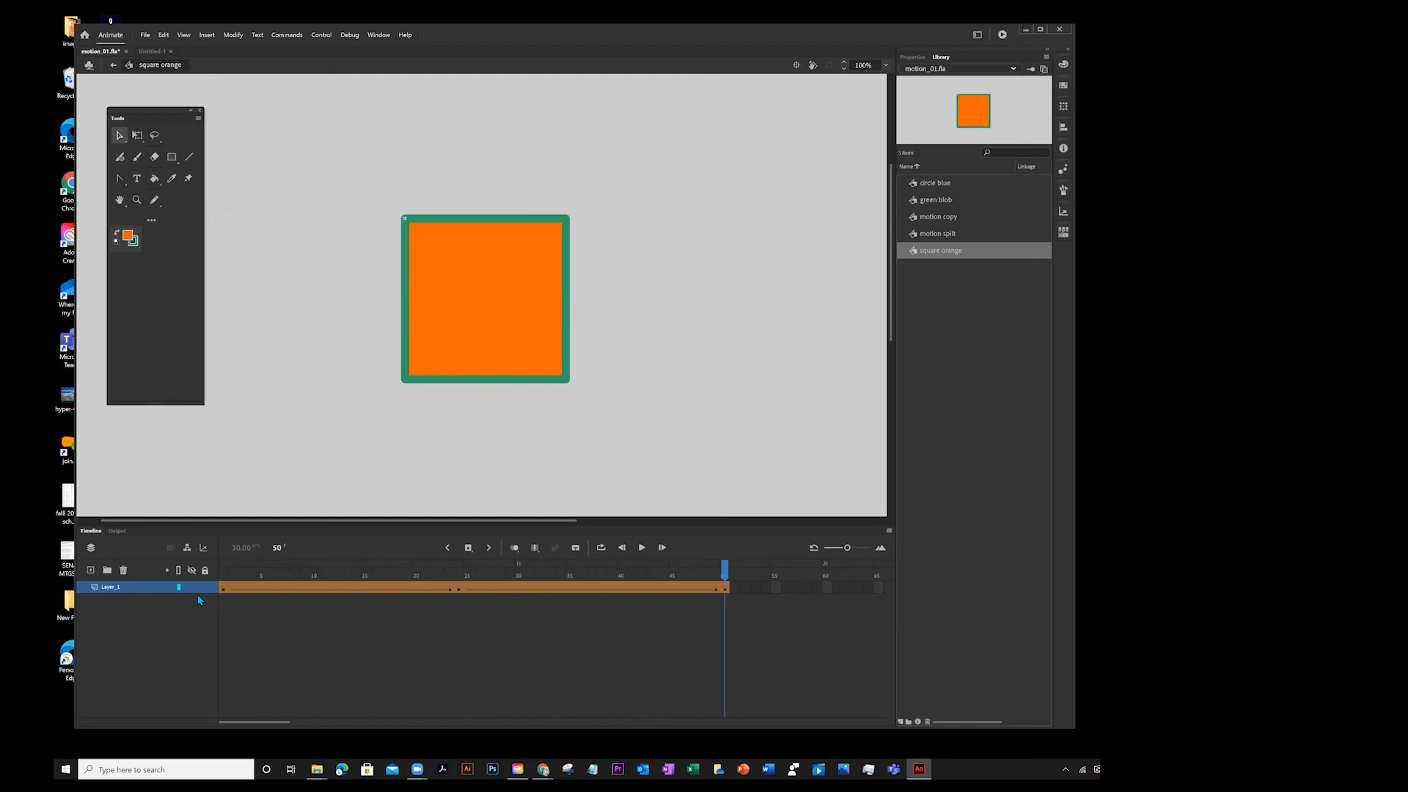
- Turn on looped playback, extend the loop range to cover frames 1 to 50, and play it
click(600, 549)
key(Return)
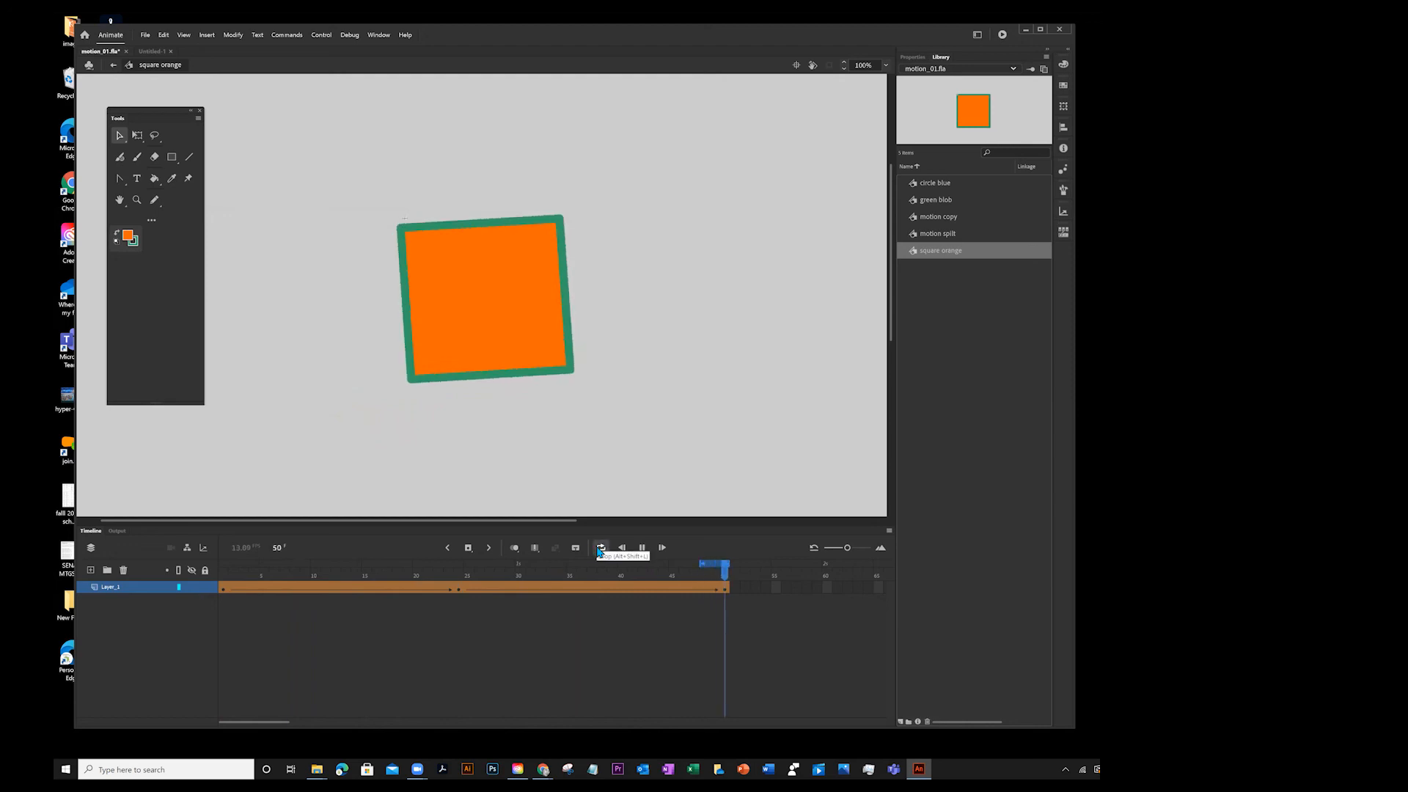
key(Return)
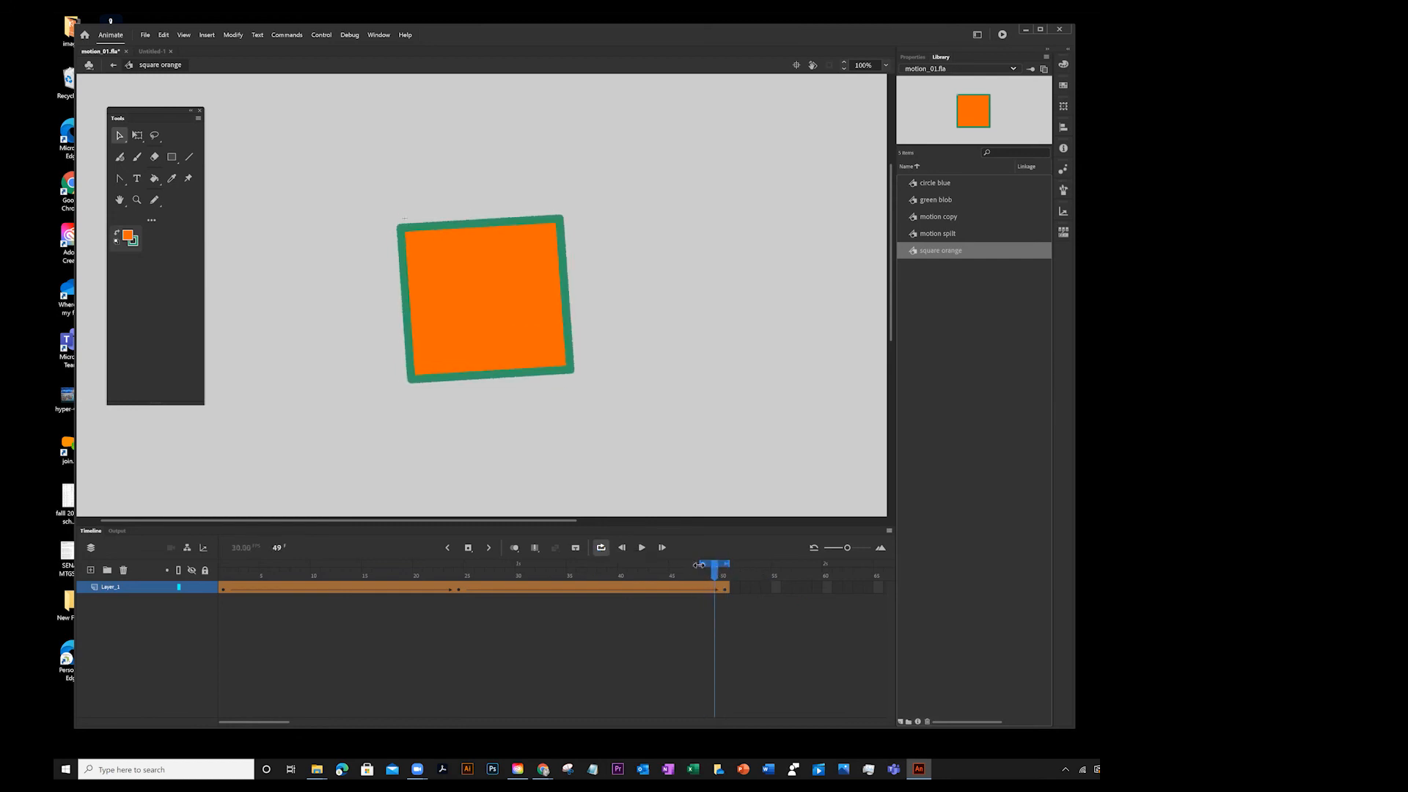
drag(702, 563, 59, 587)
key(Return)
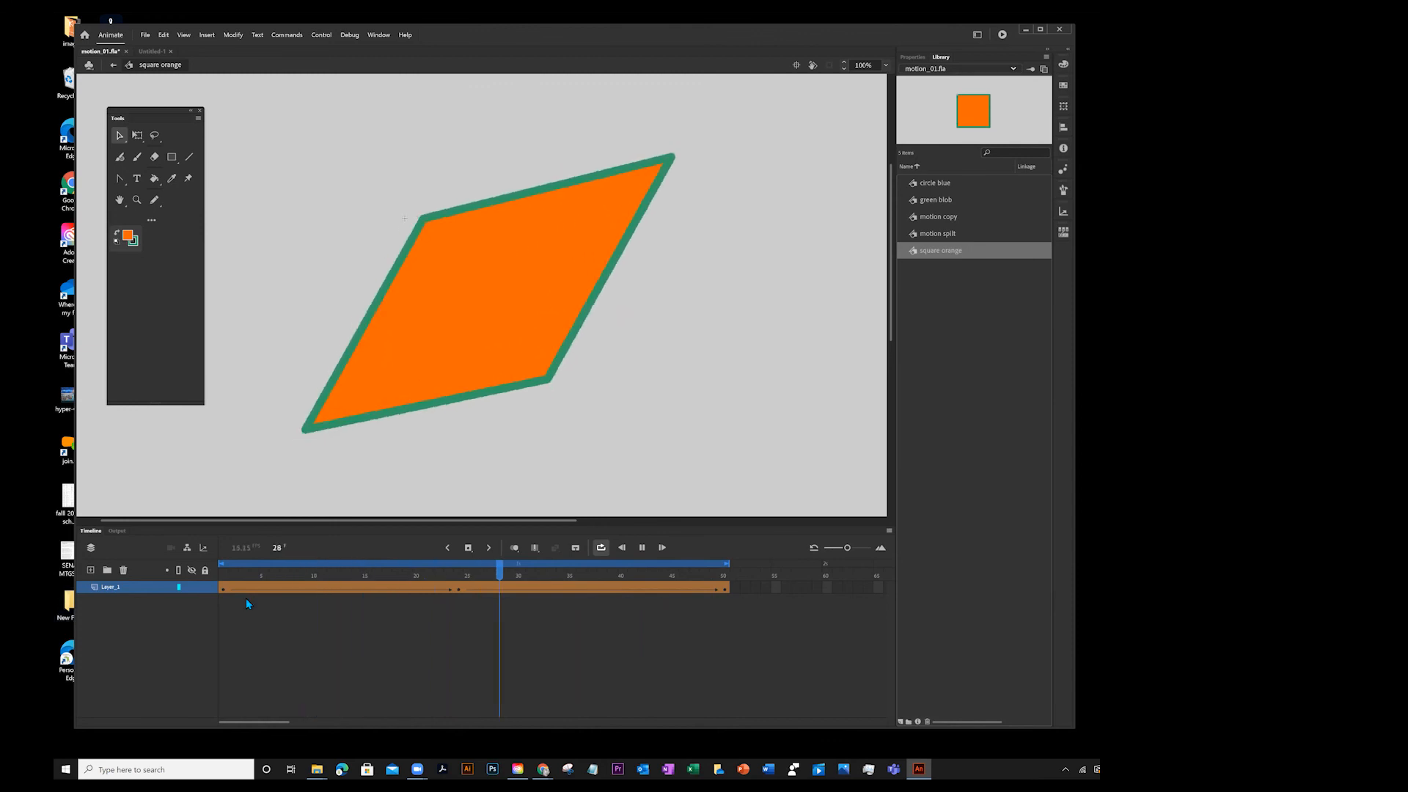
key(Return)
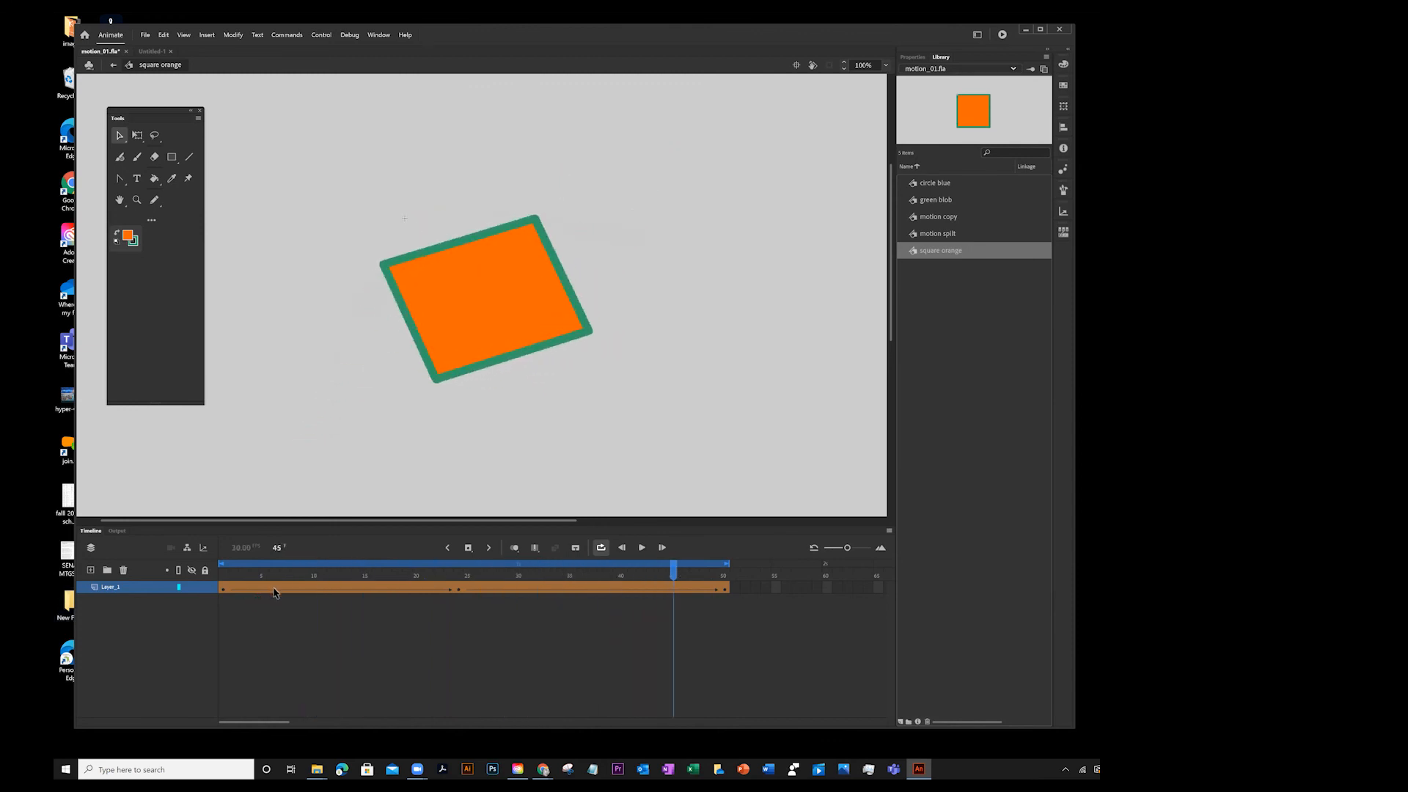
- Step through keyframes, scrub and repeatedly play the looping shape tween to examine the morph between square and diamond
key(alt+comma)
key(alt+comma)
key(alt+period)
key(alt+period)
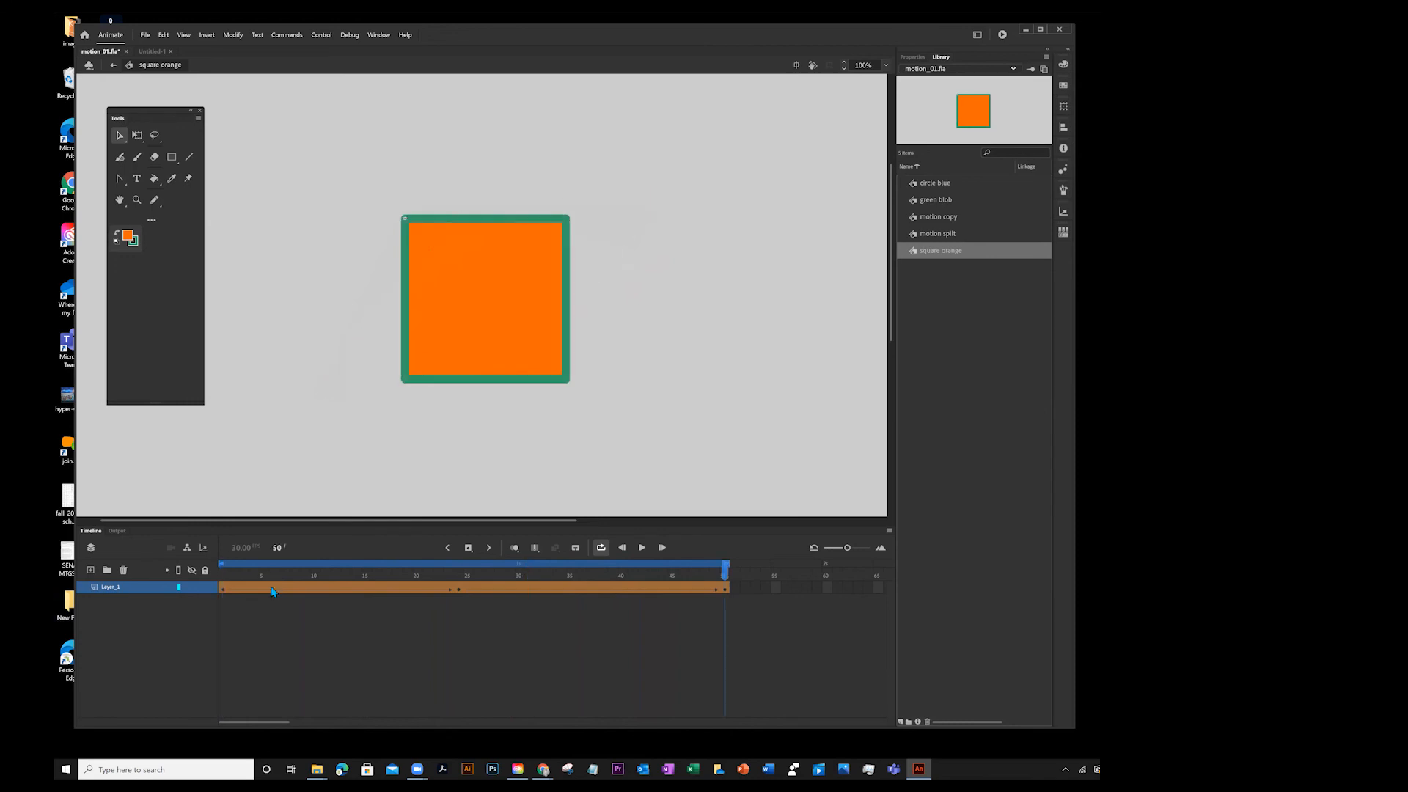
key(Return)
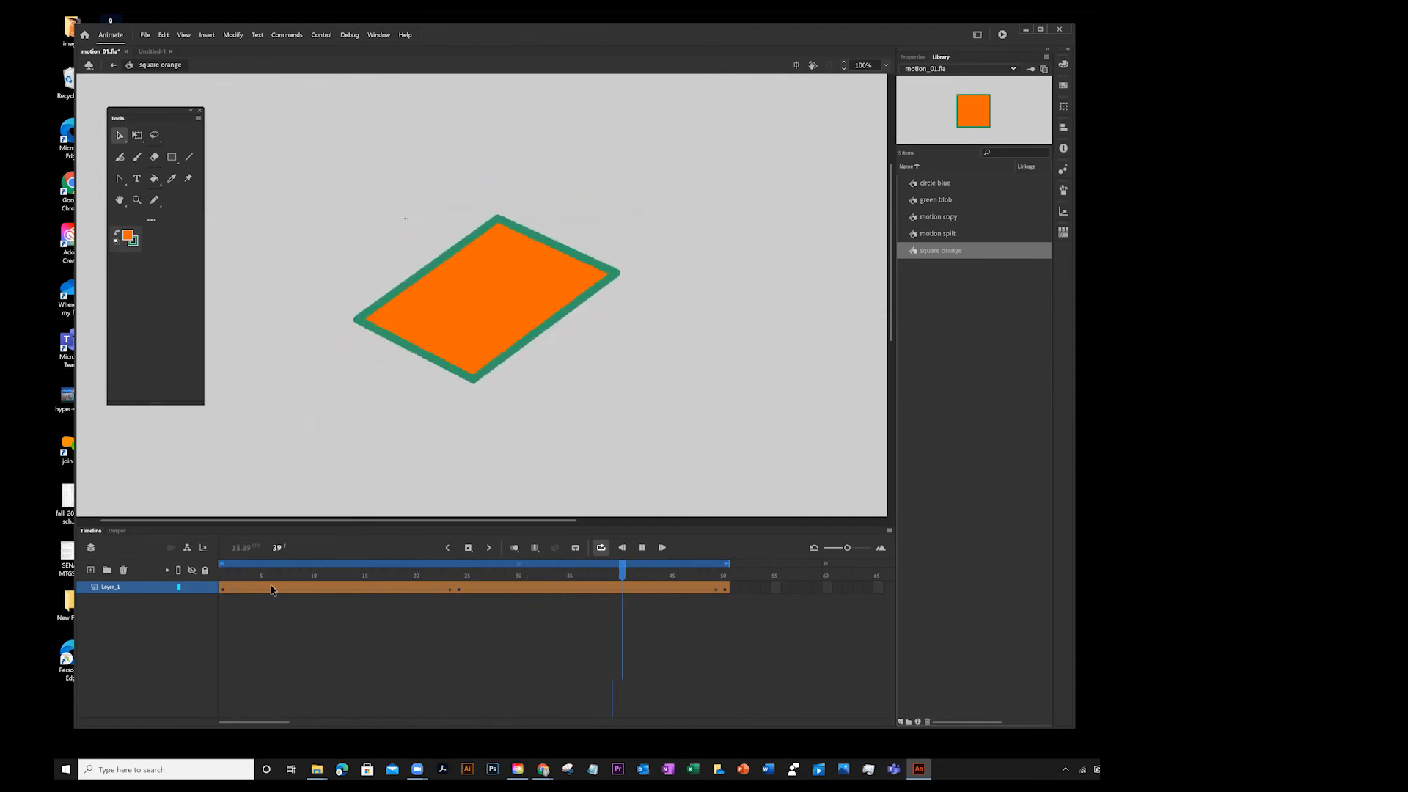
key(Return)
key(Return)
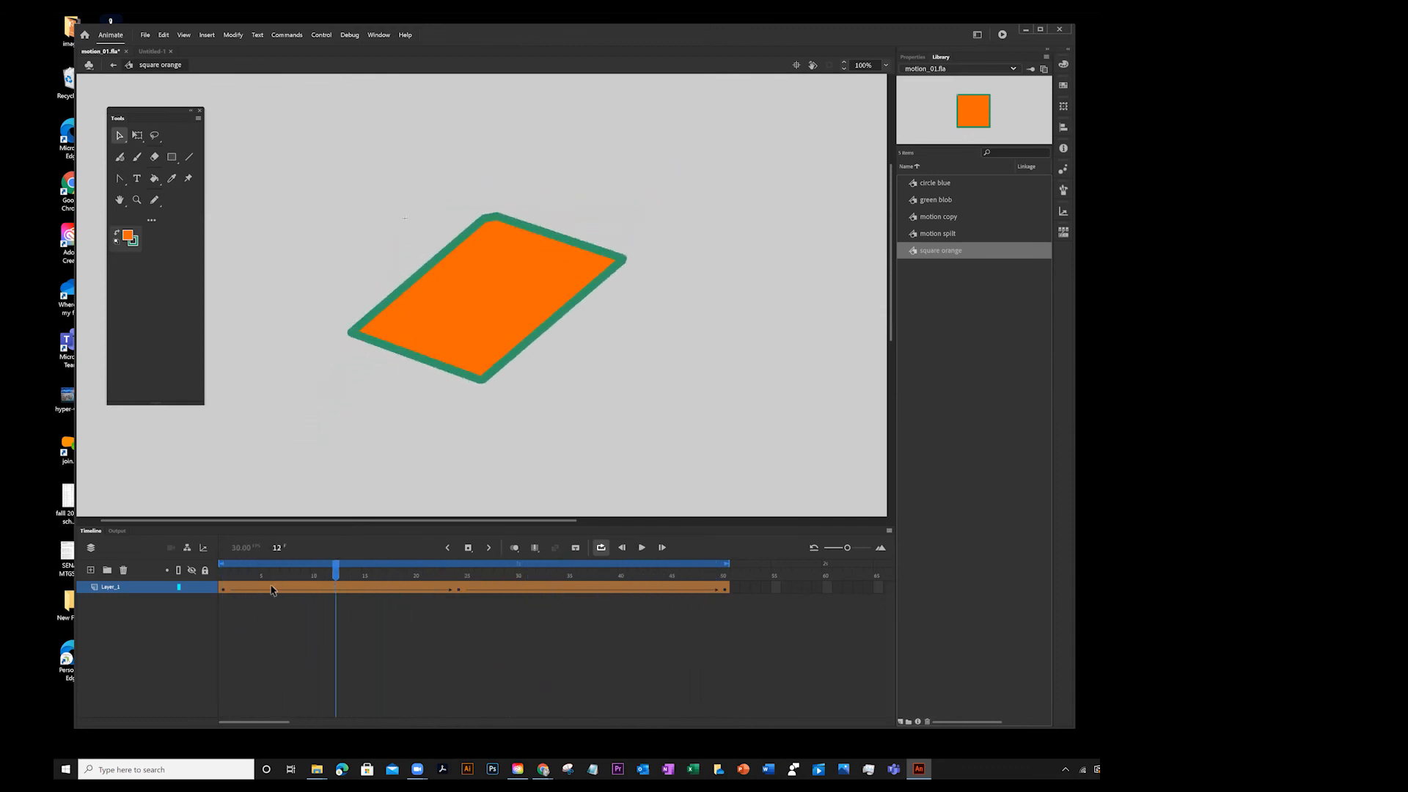
key(Return)
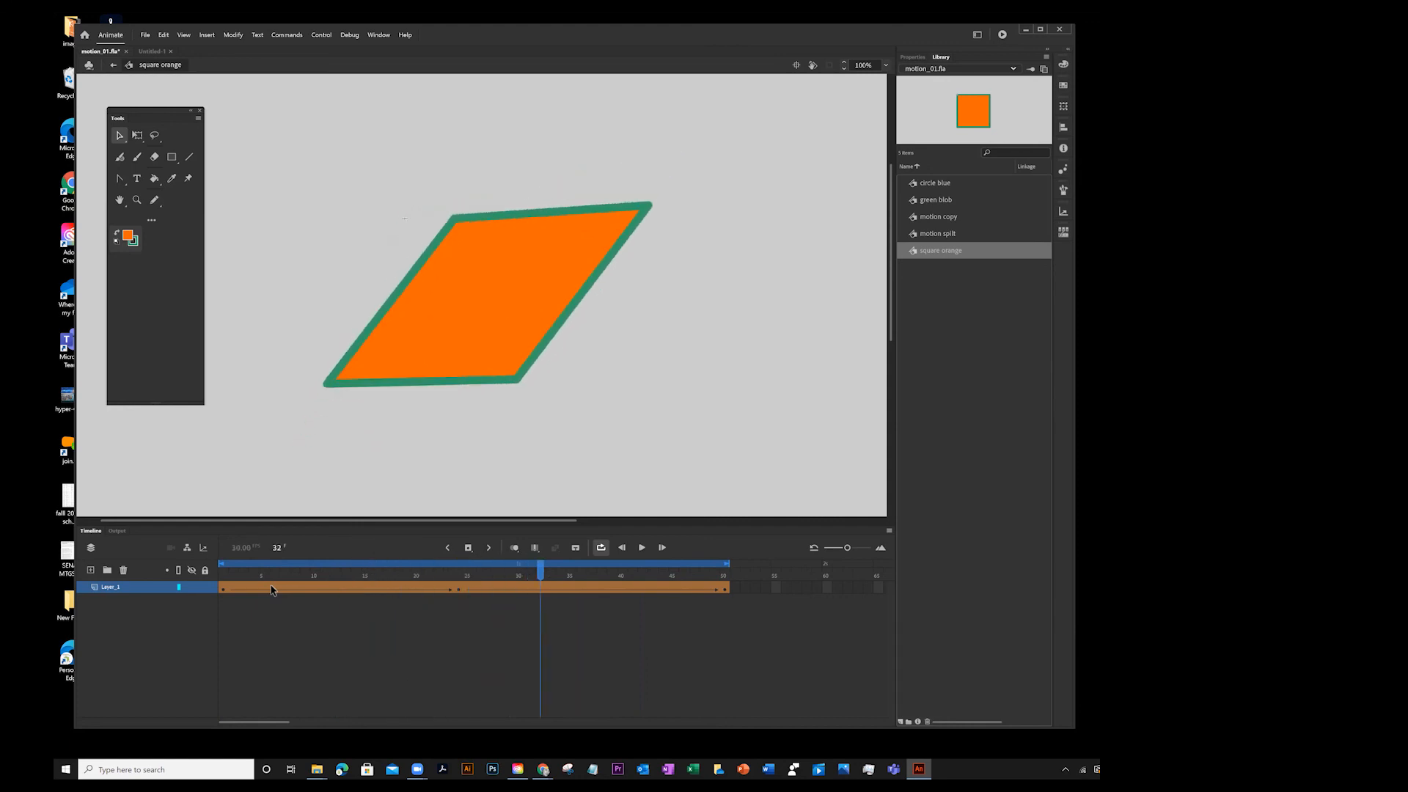
key(Return)
key(Return)
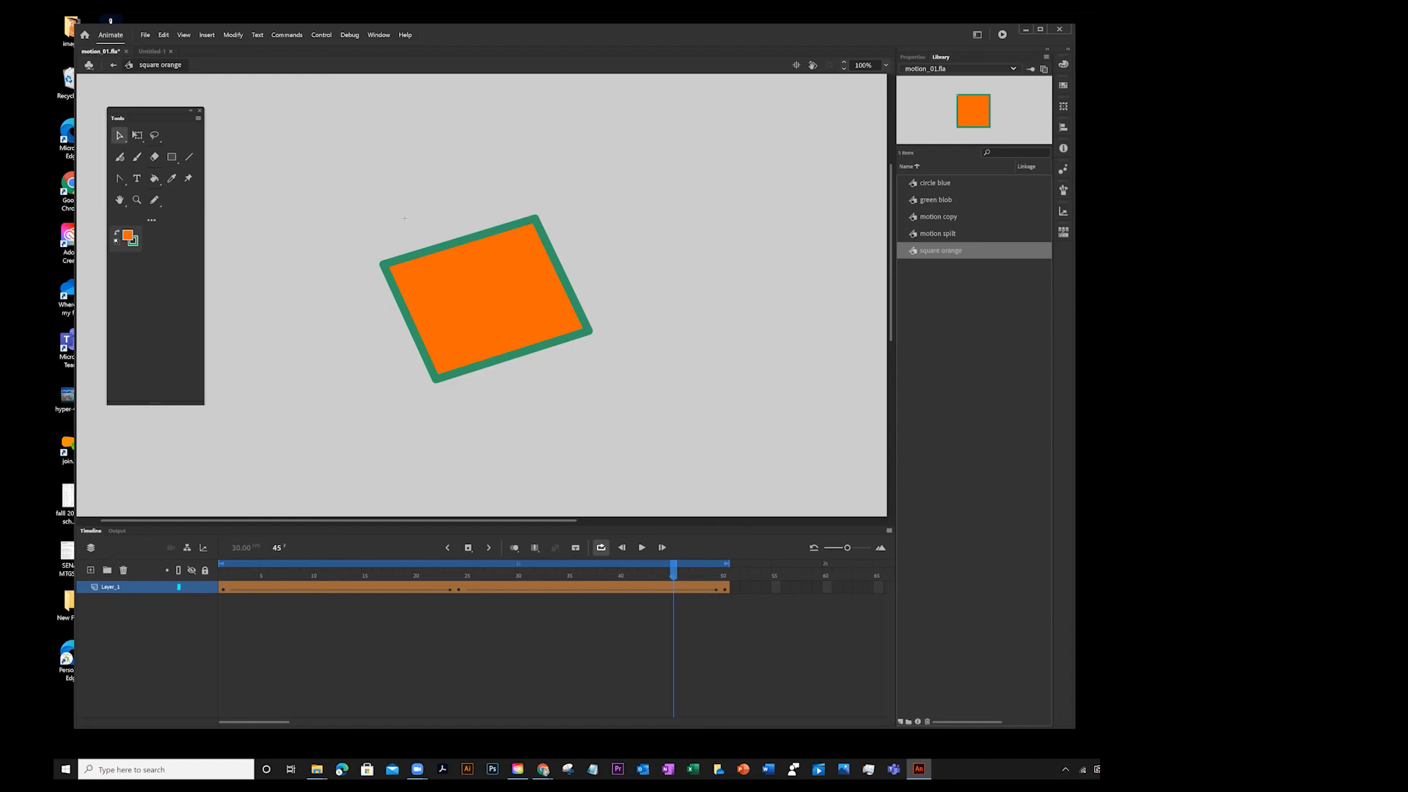
drag(672, 568, 274, 568)
click(469, 569)
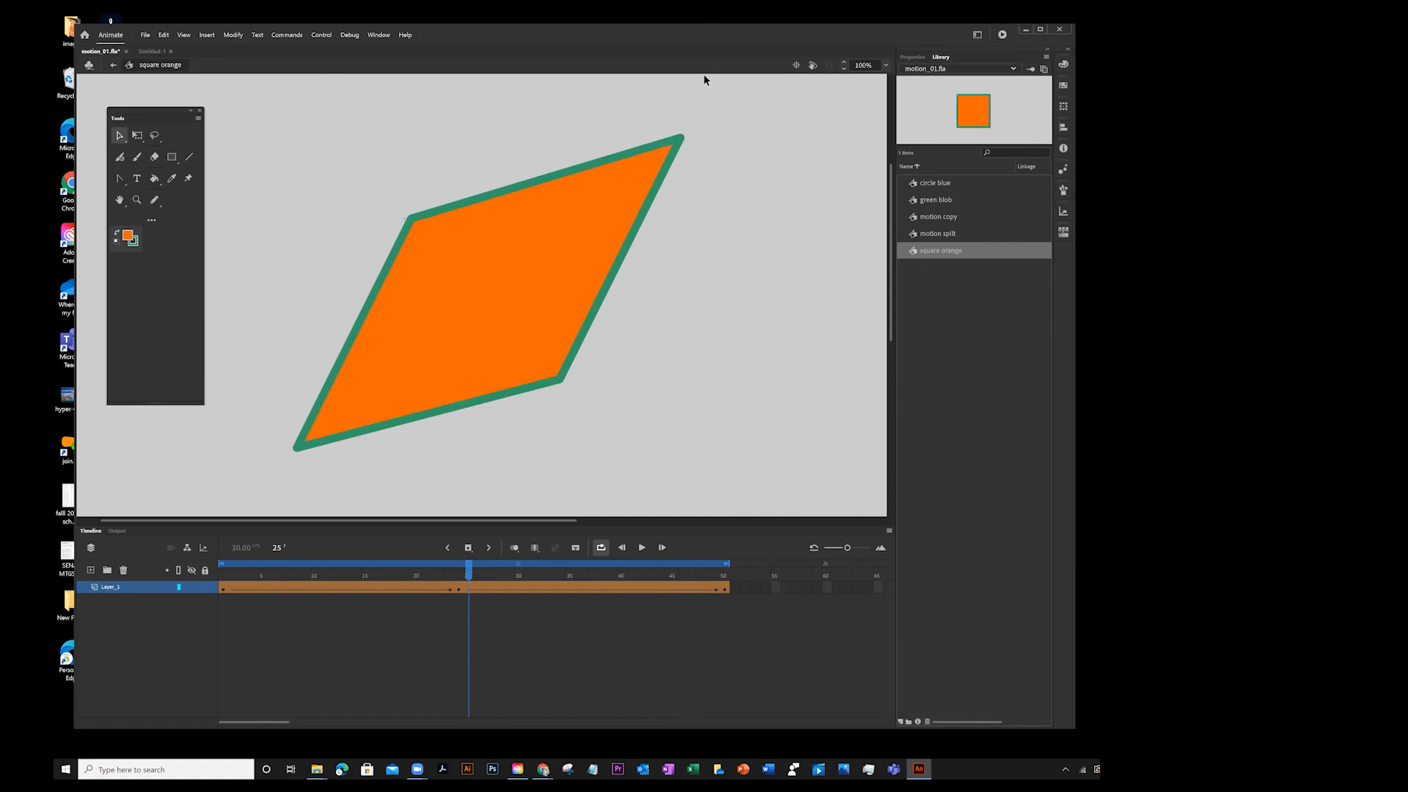
key(Return)
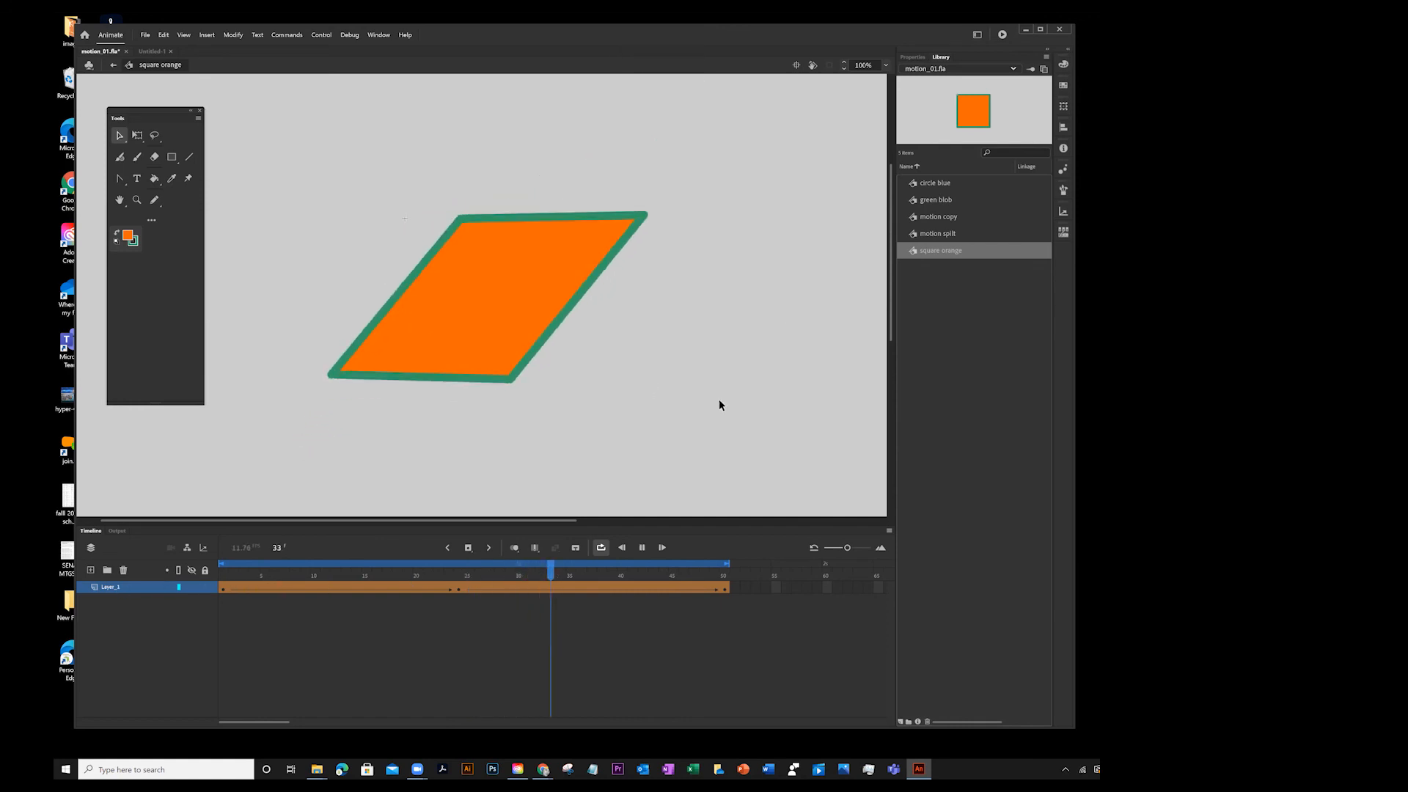
key(Return)
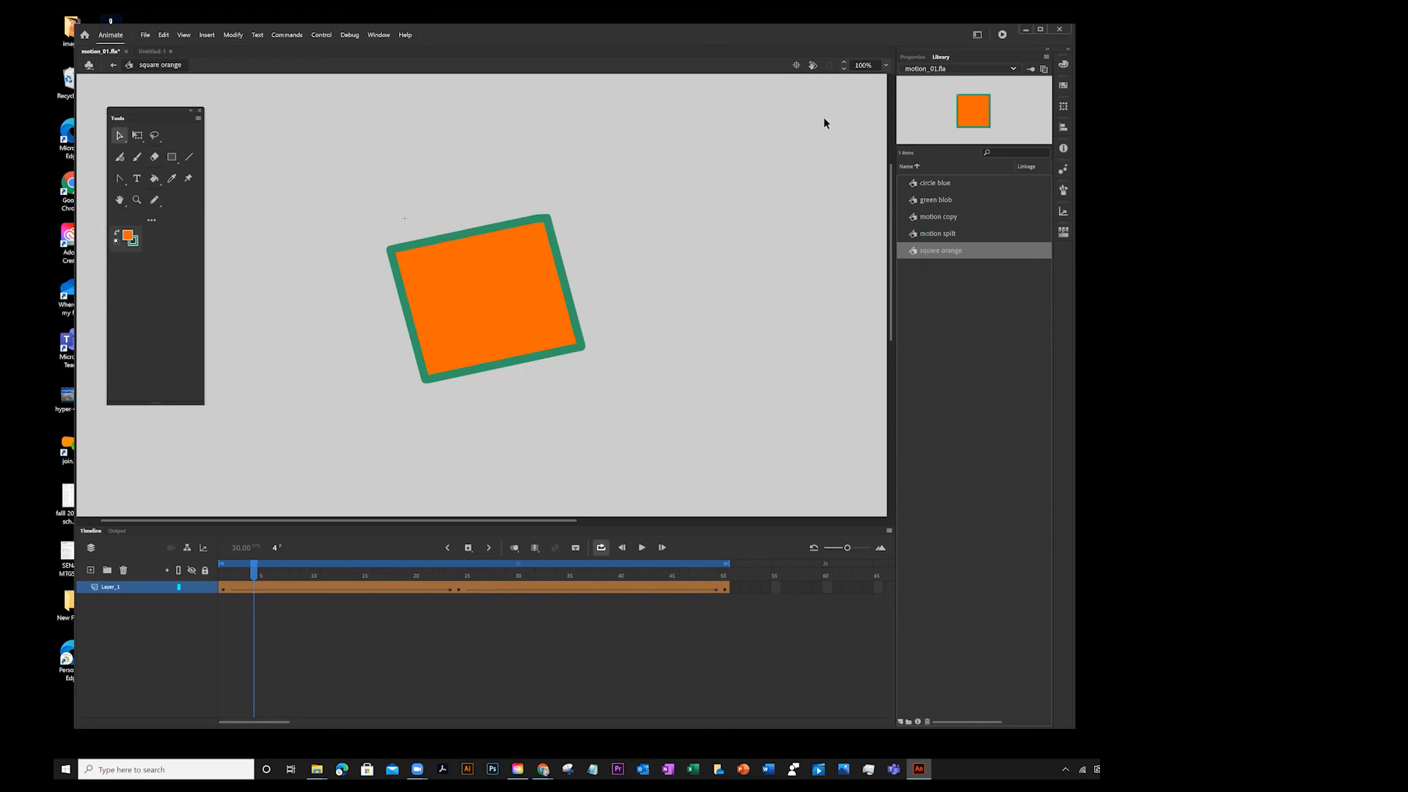
- Return to Scene 1 and hide the blue circle's layer
click(114, 66)
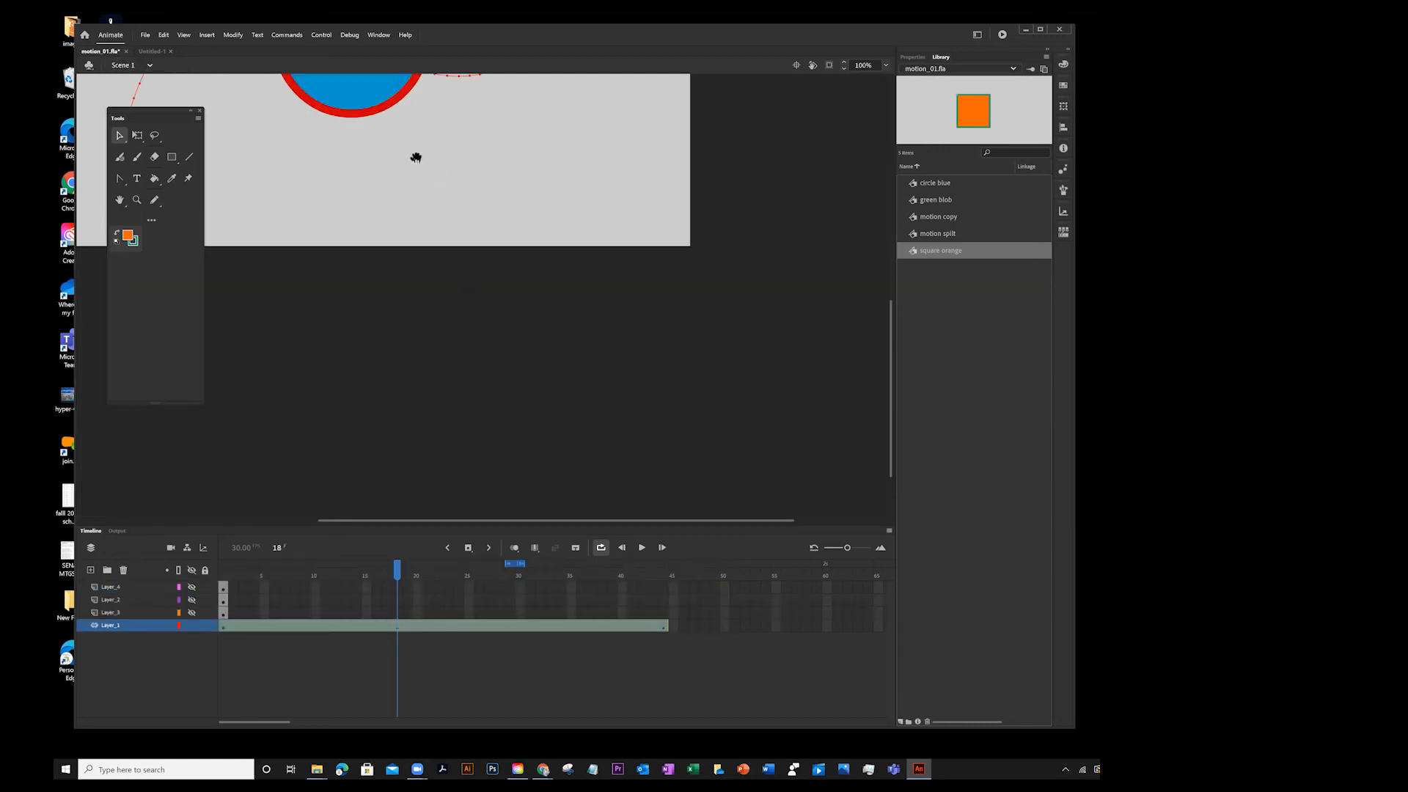
drag(355, 135, 517, 345)
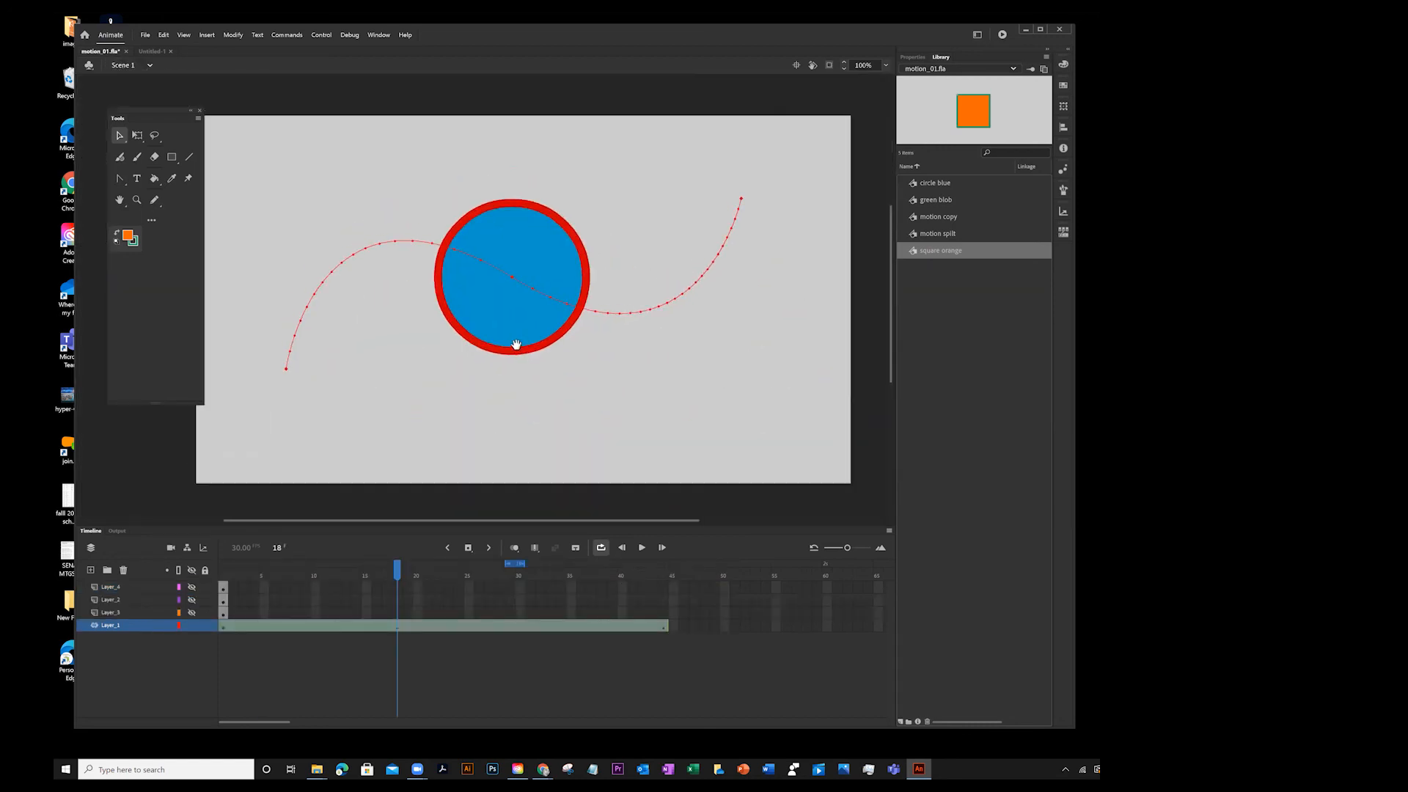
click(192, 625)
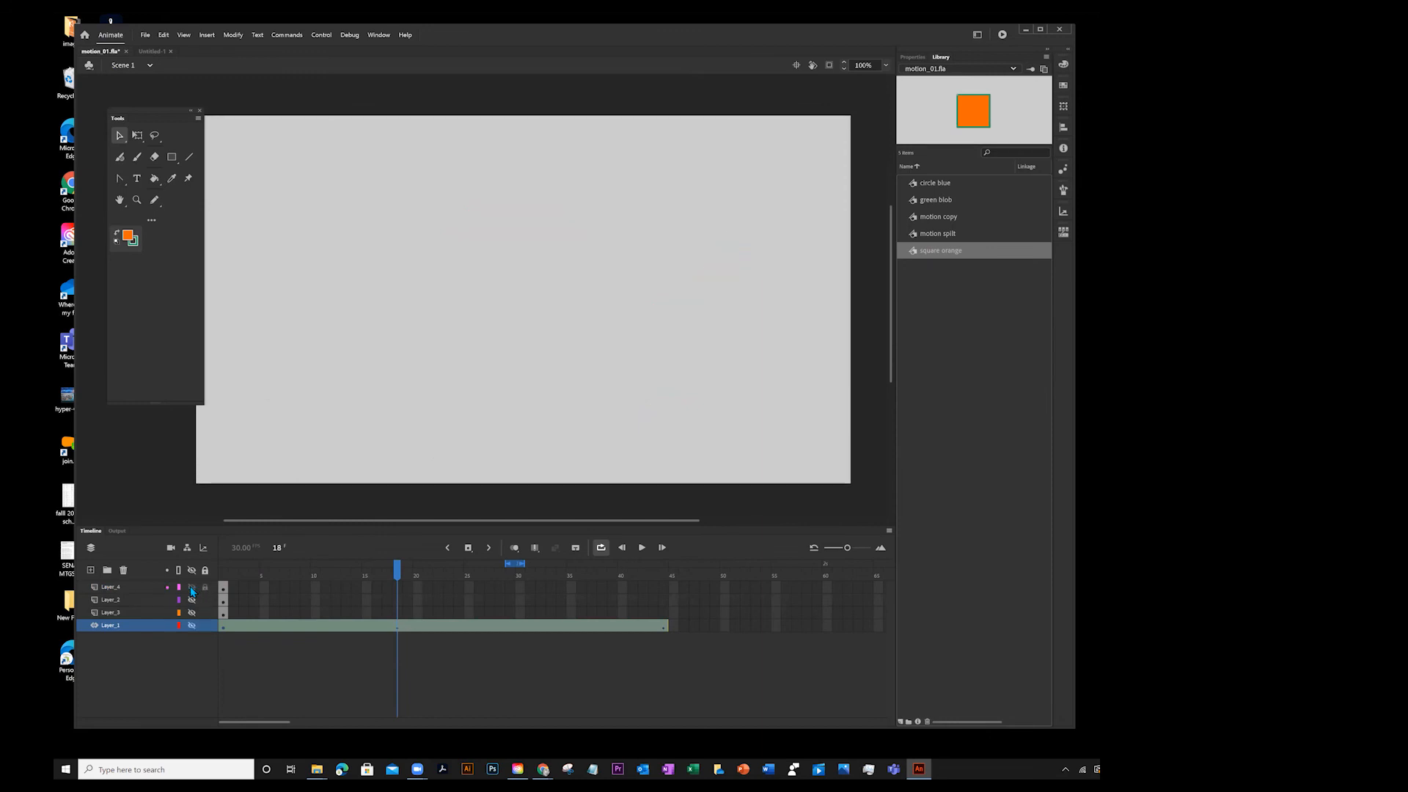
- Check at frame 1 what Layer_4 contains, hide it again and rename it "letters"
drag(398, 570, 202, 548)
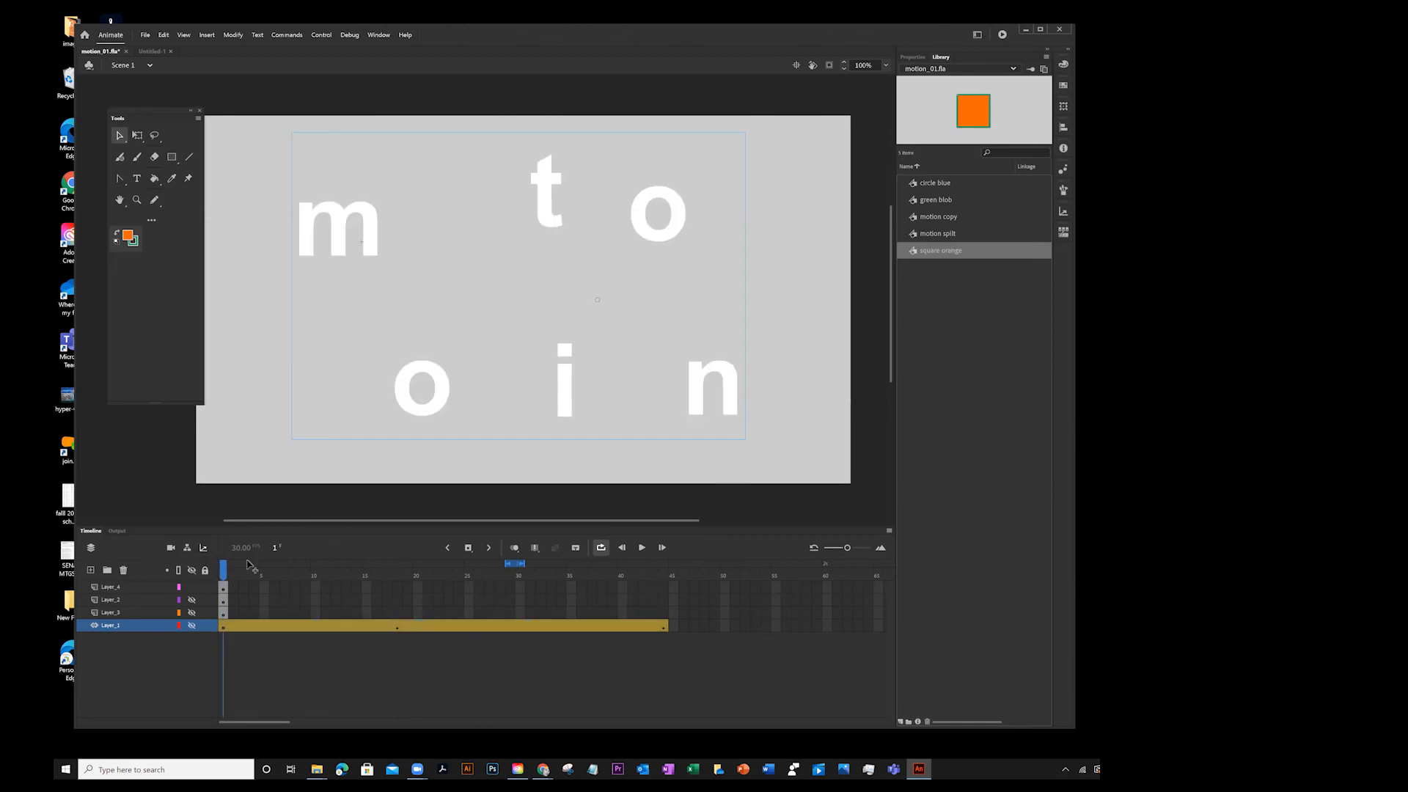
click(192, 586)
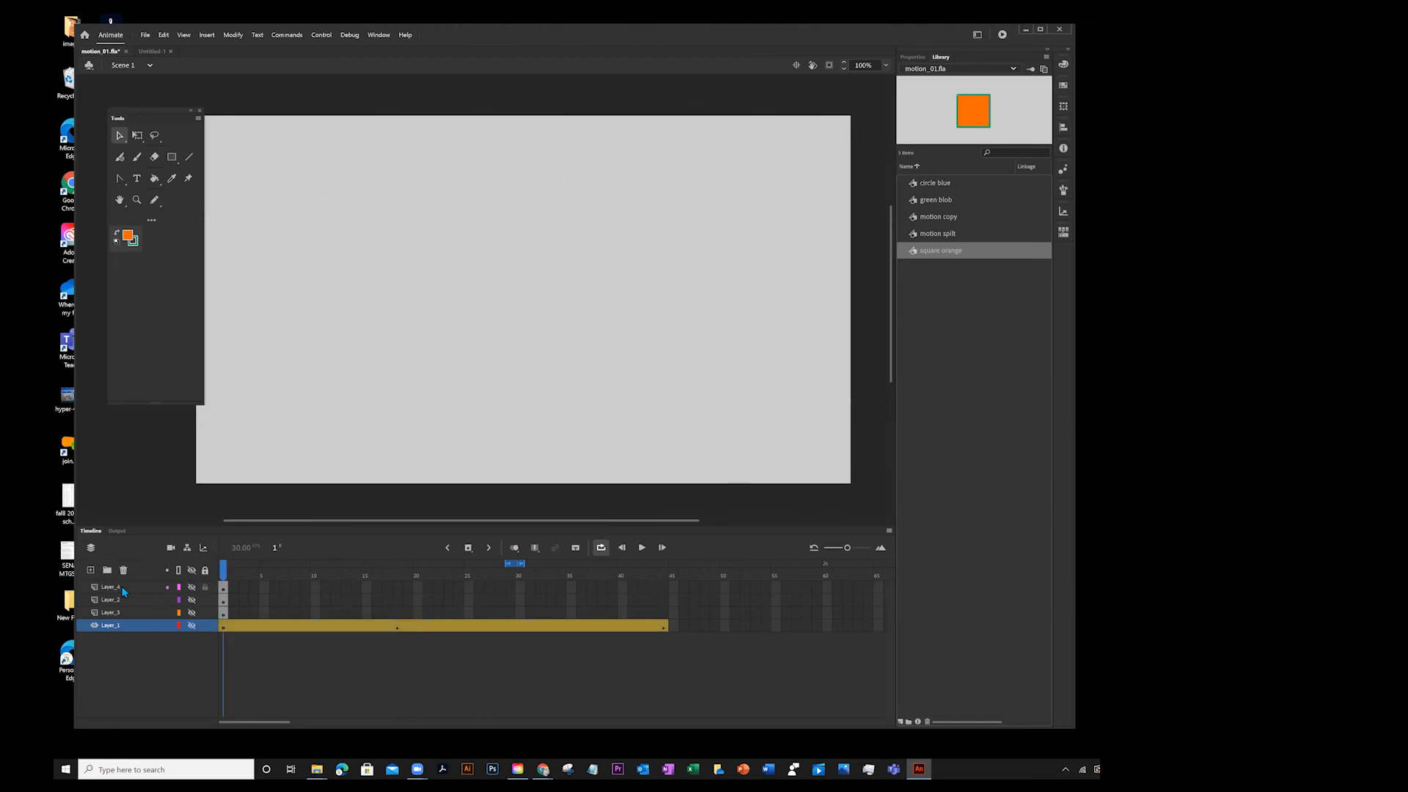
double_click(115, 588)
text(letters)
key(Return)
- Show the orange square's layer, Layer_2, and rename it "square"
click(122, 599)
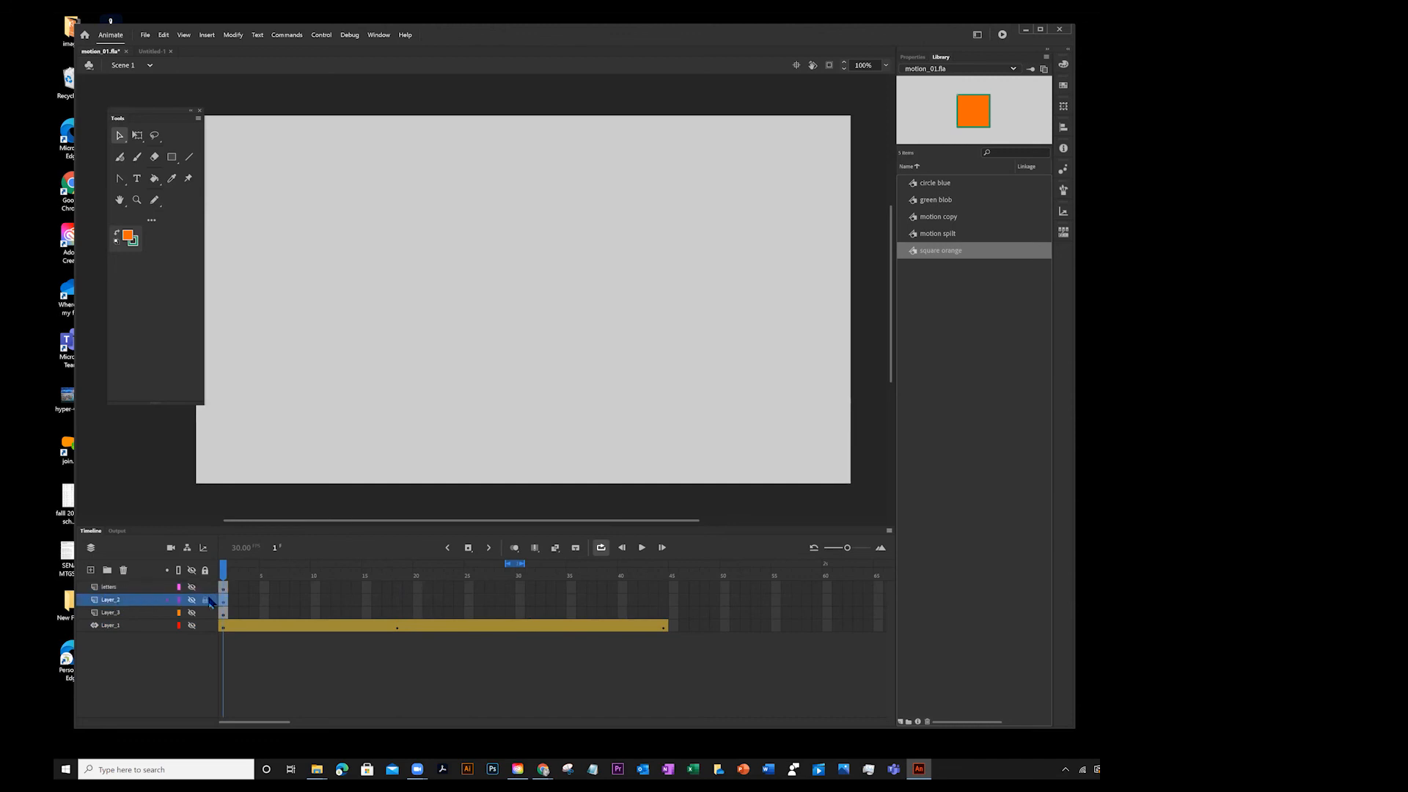
click(192, 600)
double_click(121, 599)
text(s)
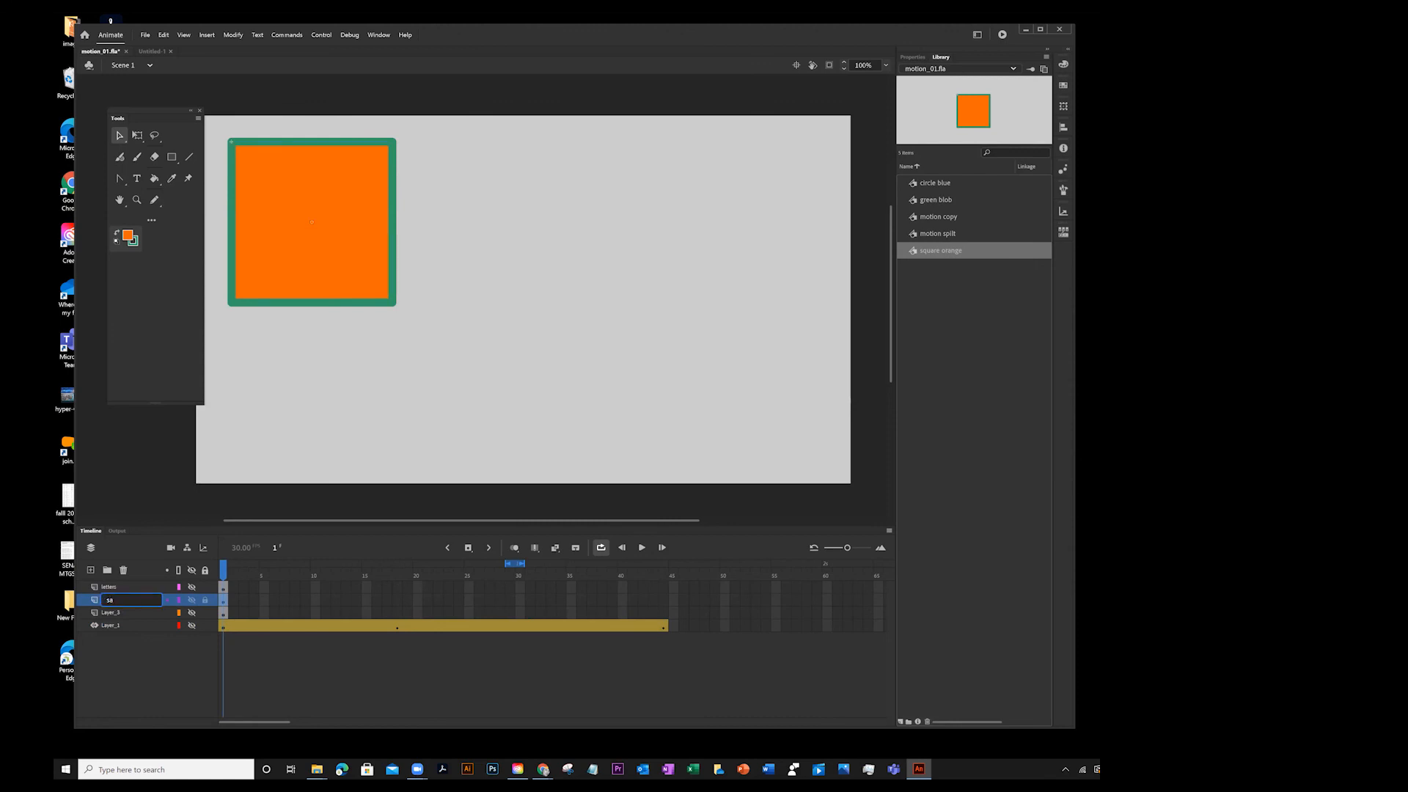
text(quare)
- Extend the square layer to frame 44 by inserting a frame there
click(223, 600)
click(664, 600)
right_click(664, 600)
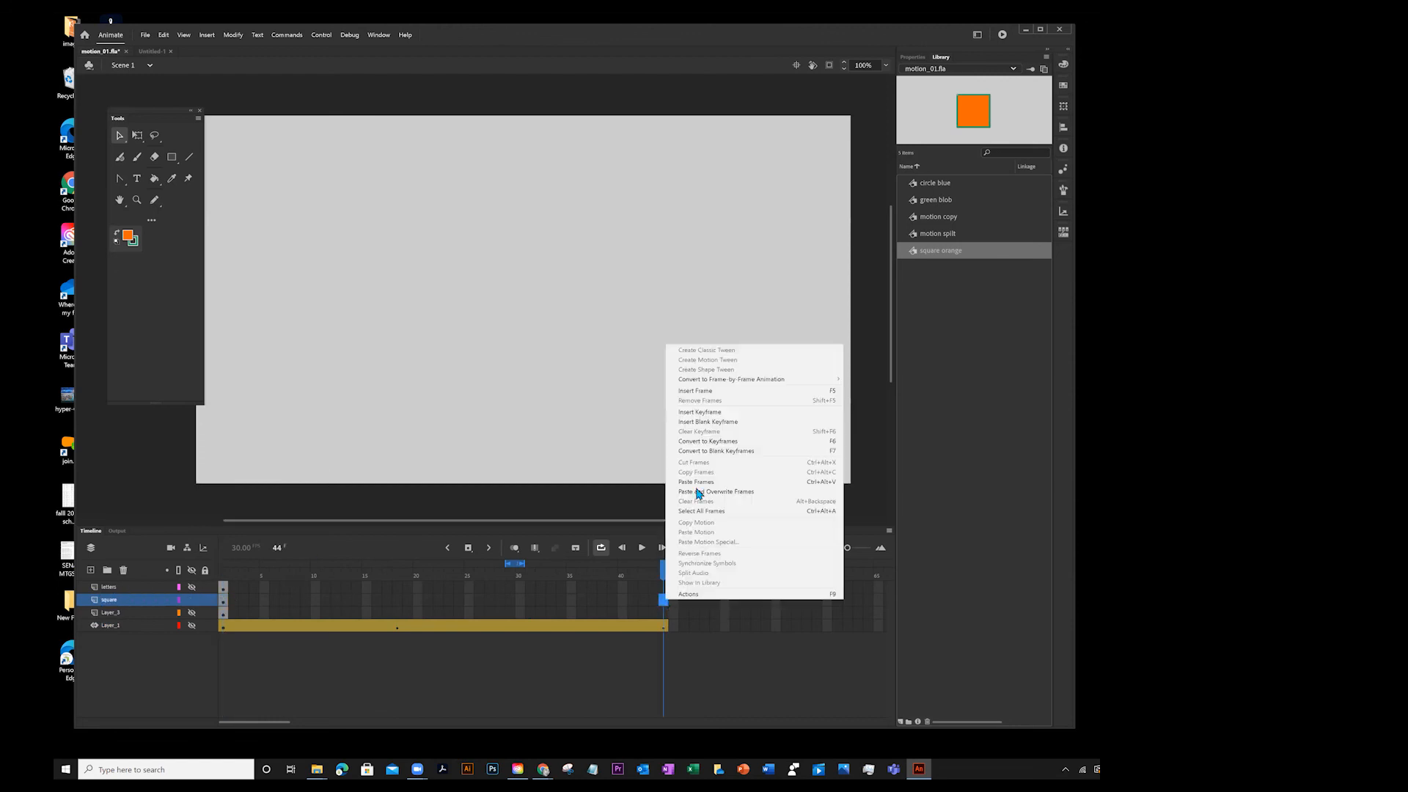
click(697, 391)
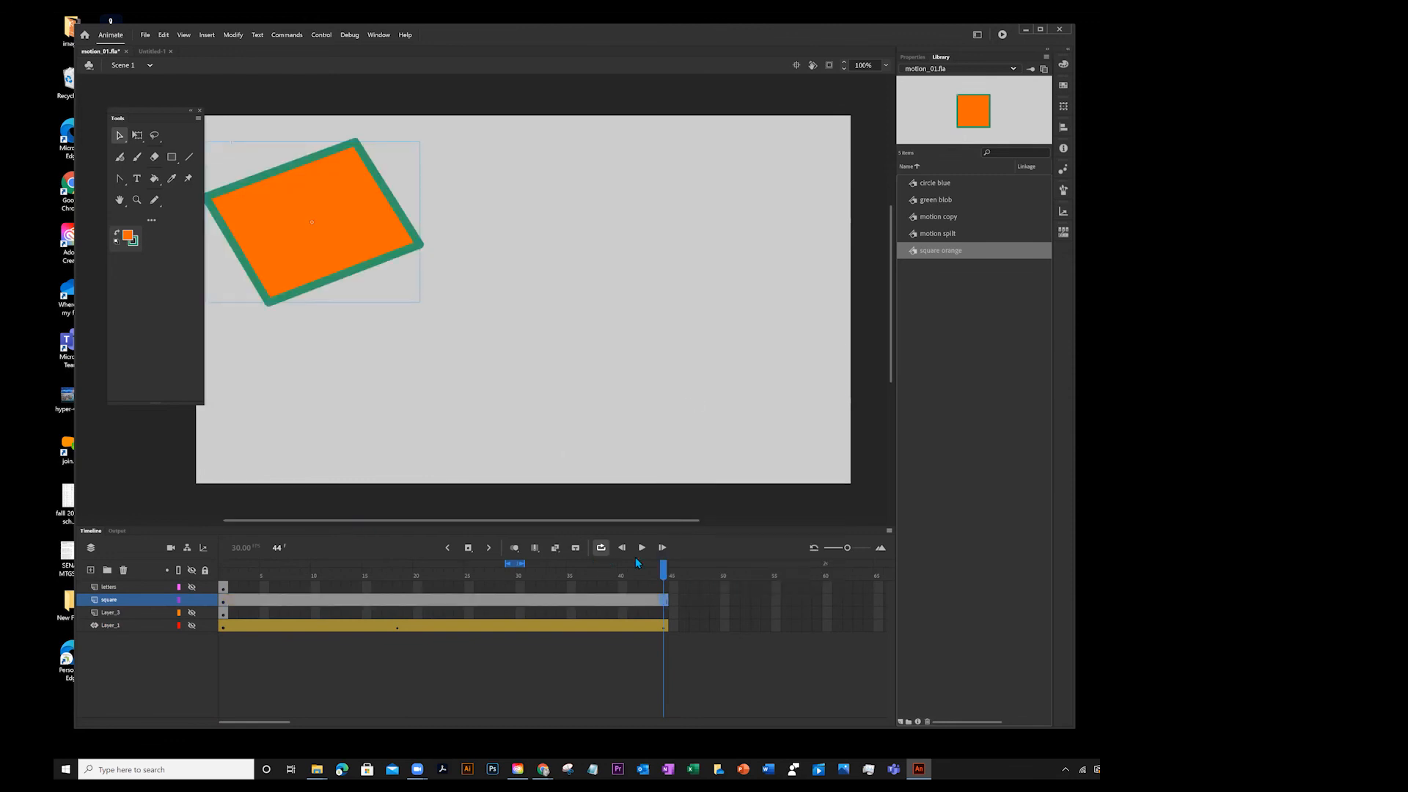
- Scrub the square's animation on the main timeline, then reopen the square orange symbol and go to its first frame
drag(663, 569, 667, 602)
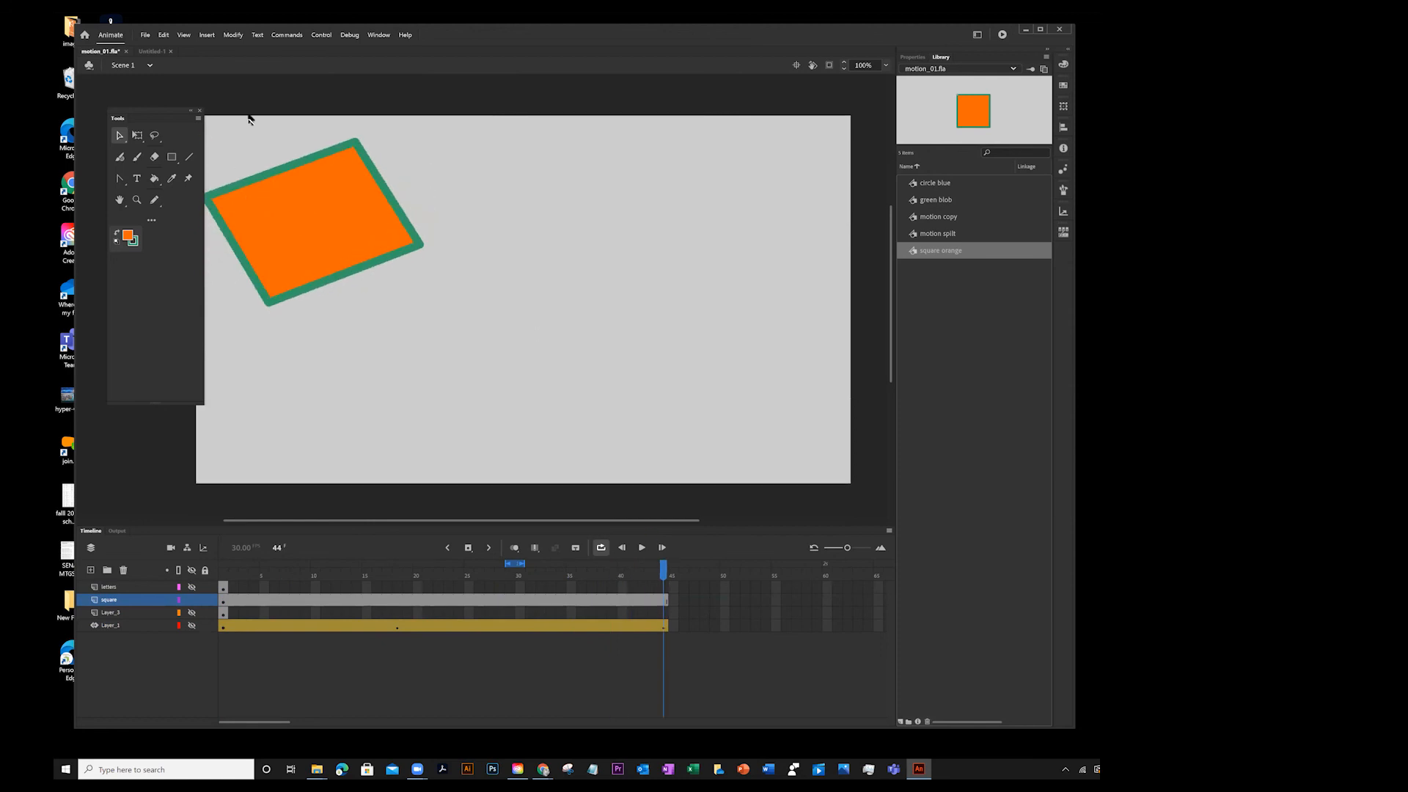
double_click(920, 252)
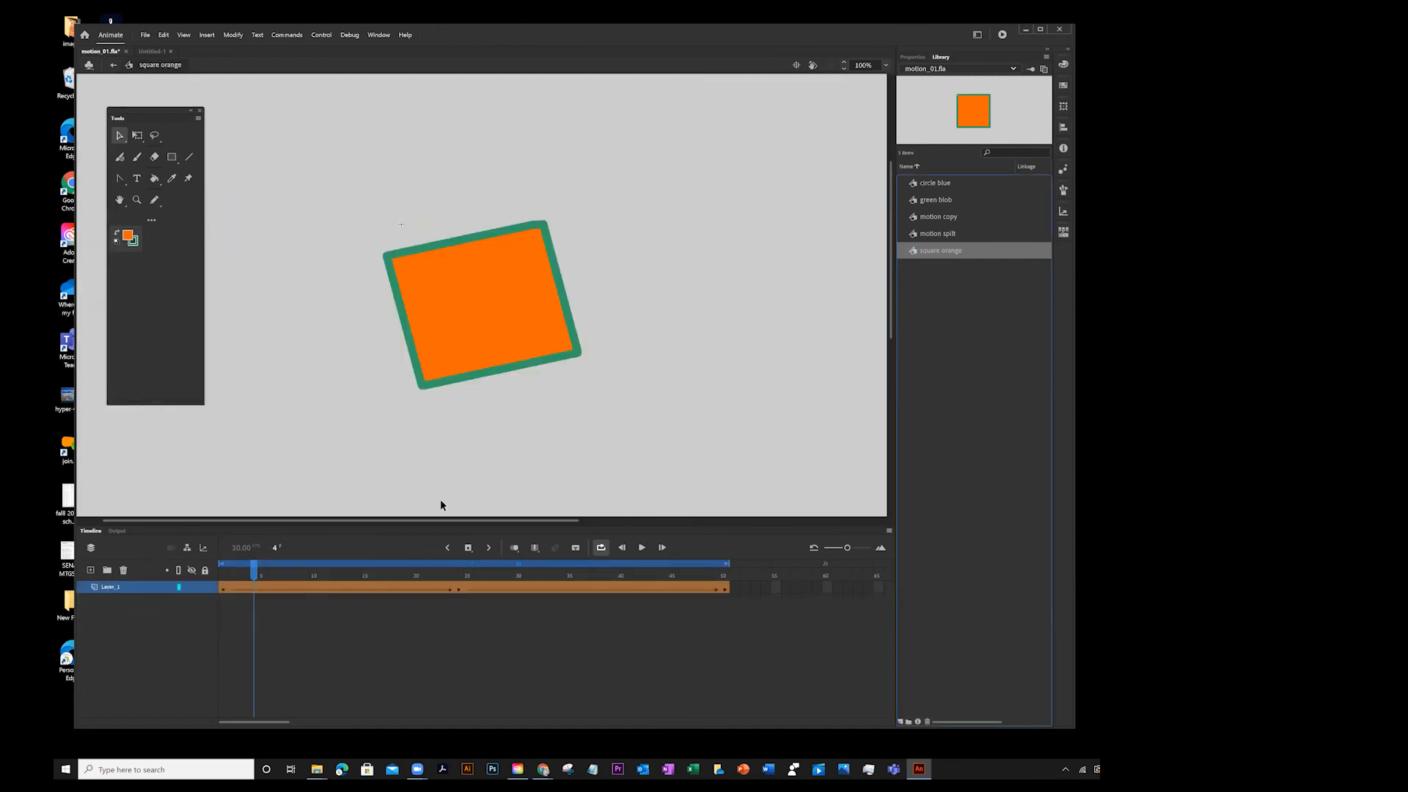
drag(254, 565, 222, 569)
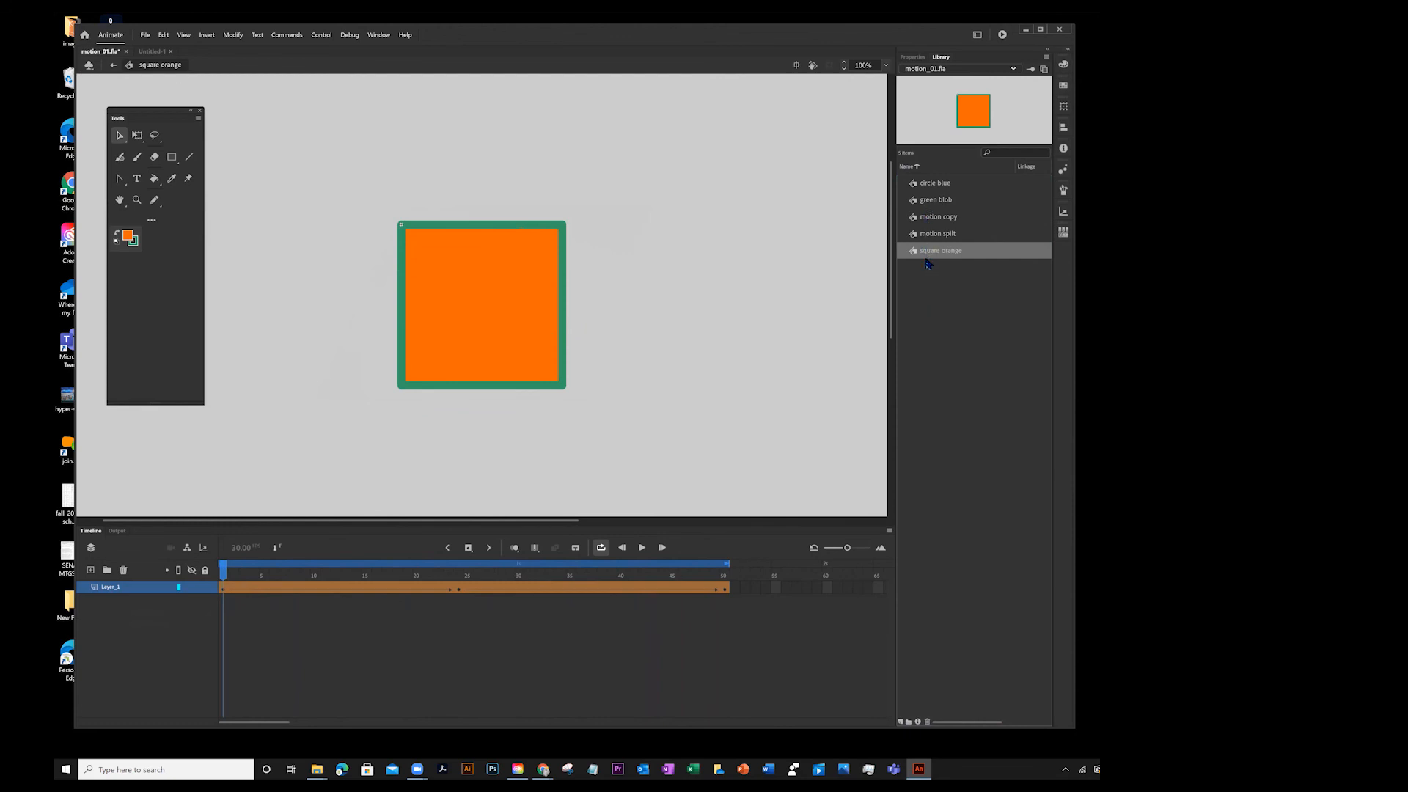
- Return to the main scene and create a motion tween on the square layer
click(113, 64)
drag(663, 570, 305, 570)
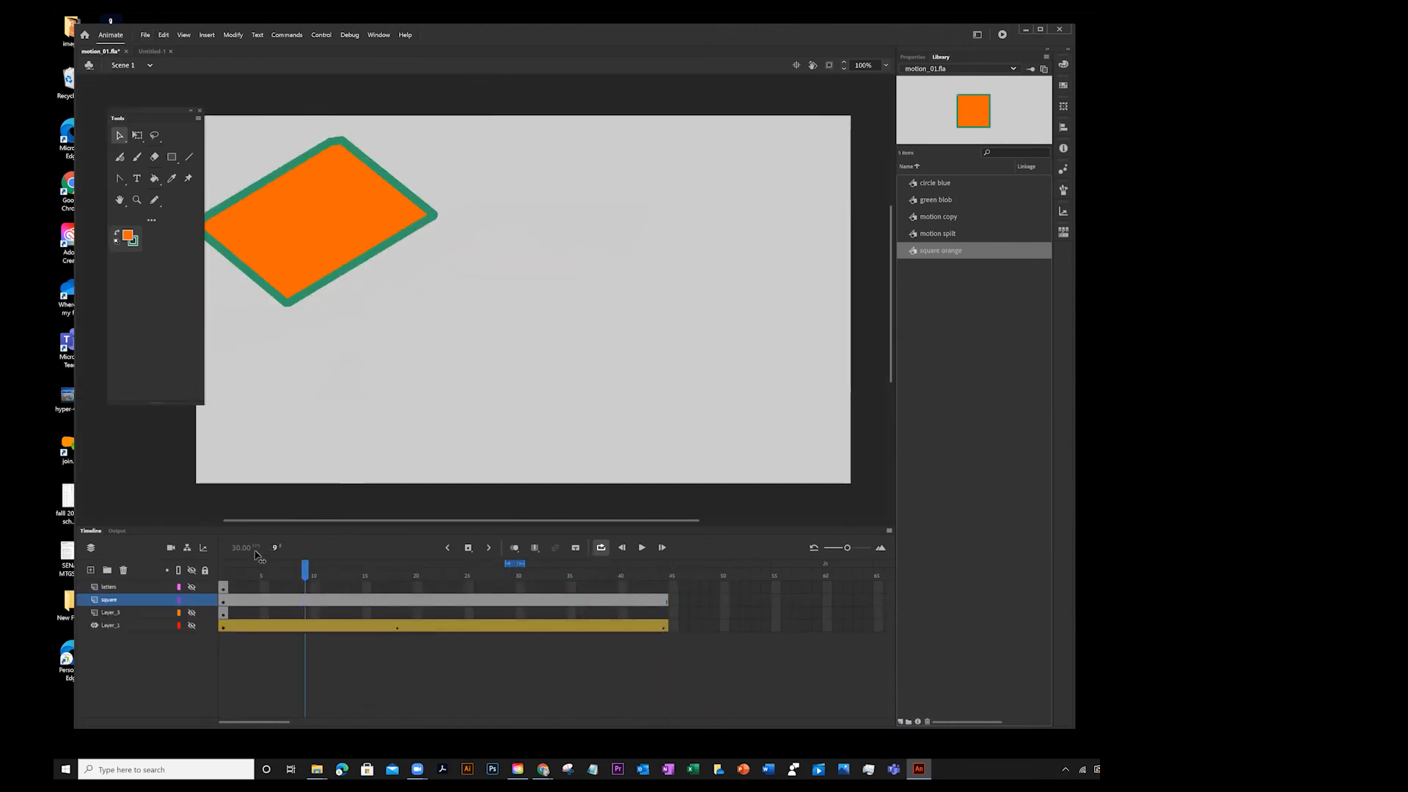
click(246, 603)
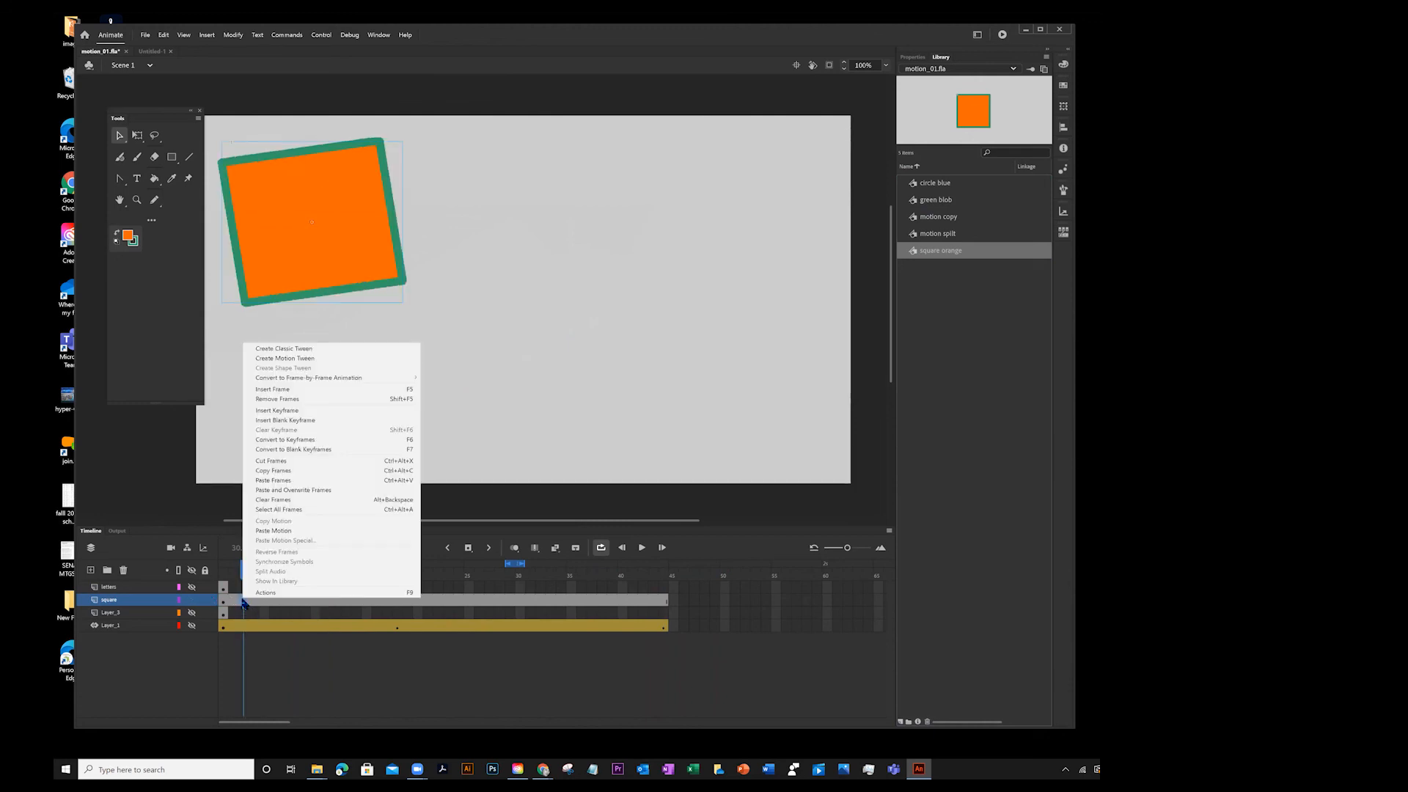
click(289, 358)
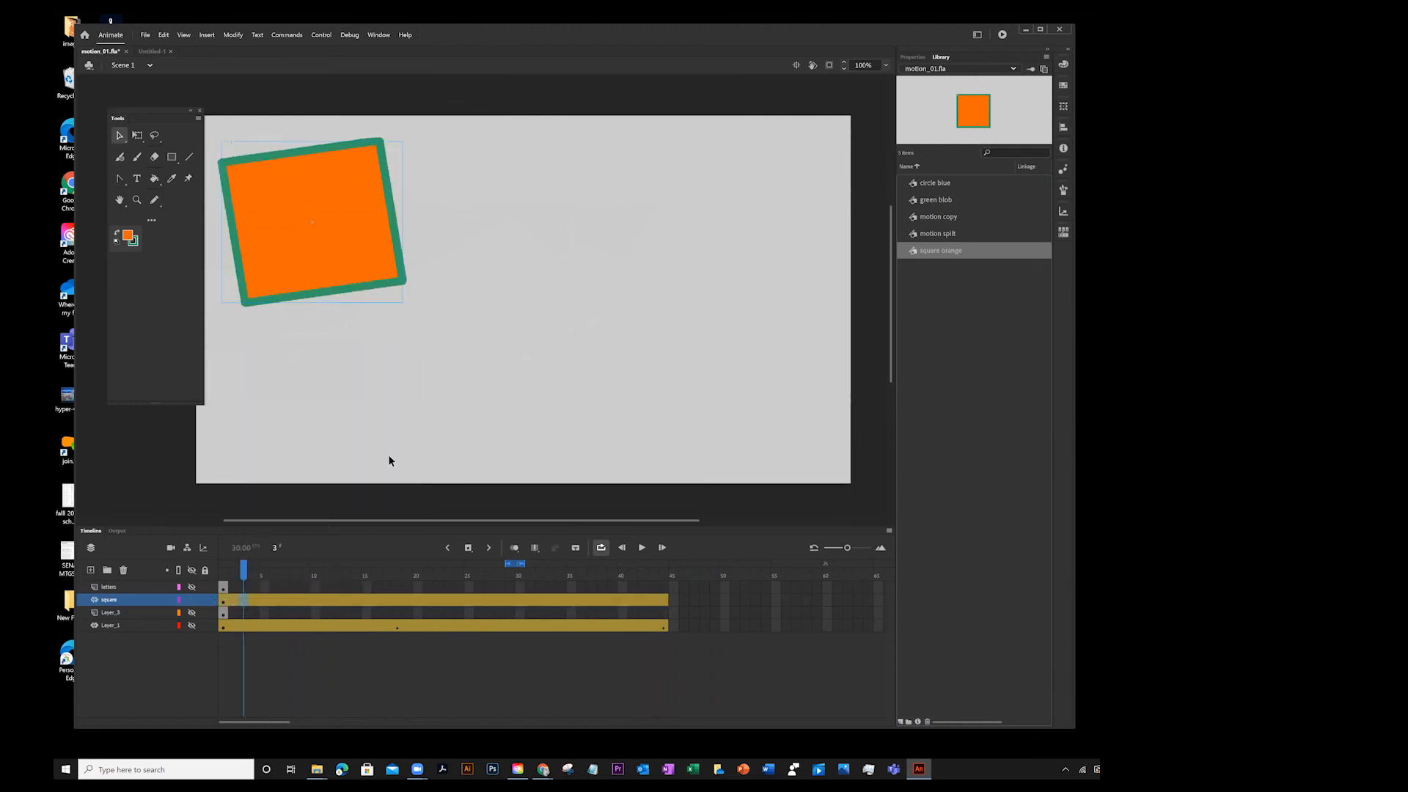
- At frame 44, move the orange square diagonally down past the stage's lower-right corner to build its motion path
drag(244, 570, 417, 571)
drag(558, 582, 667, 587)
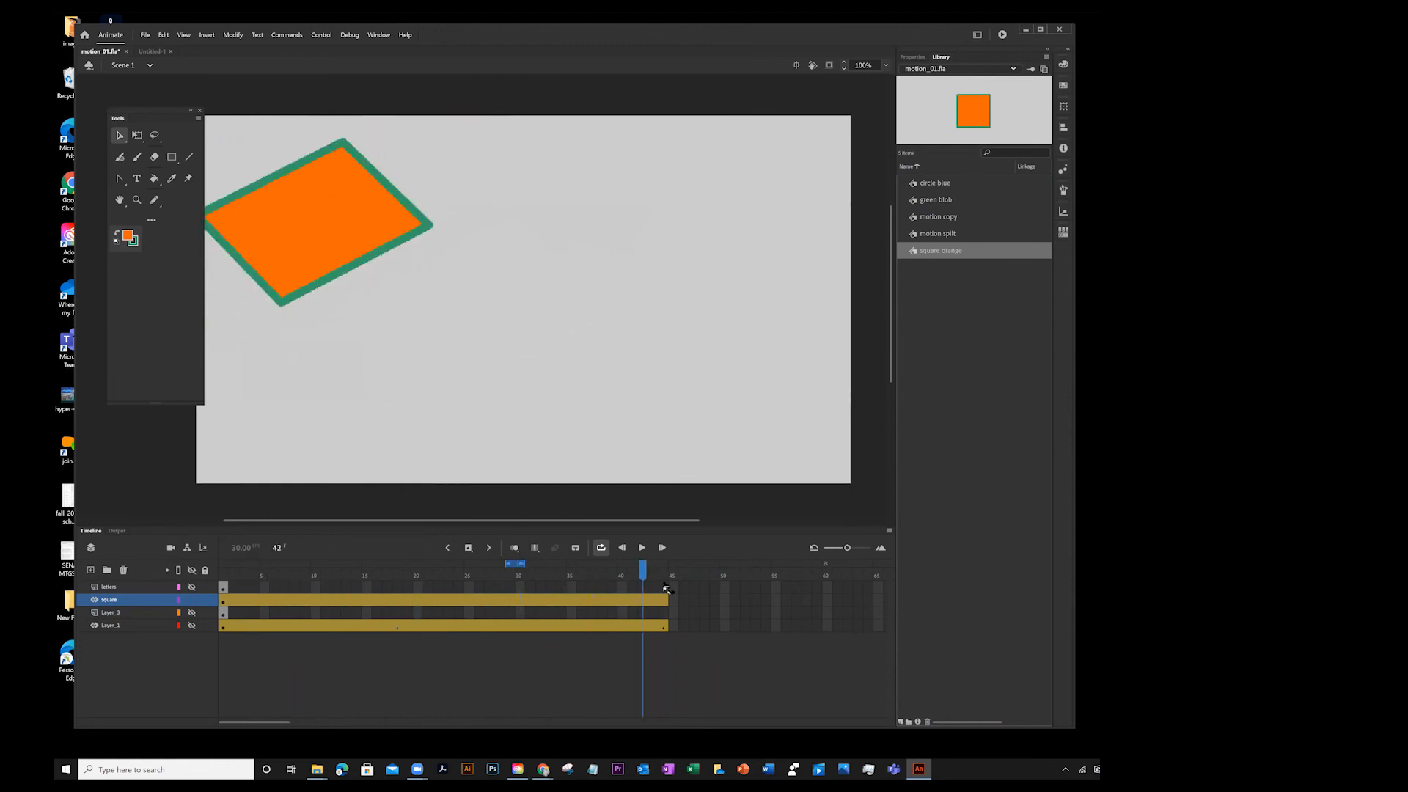
drag(373, 228, 1014, 563)
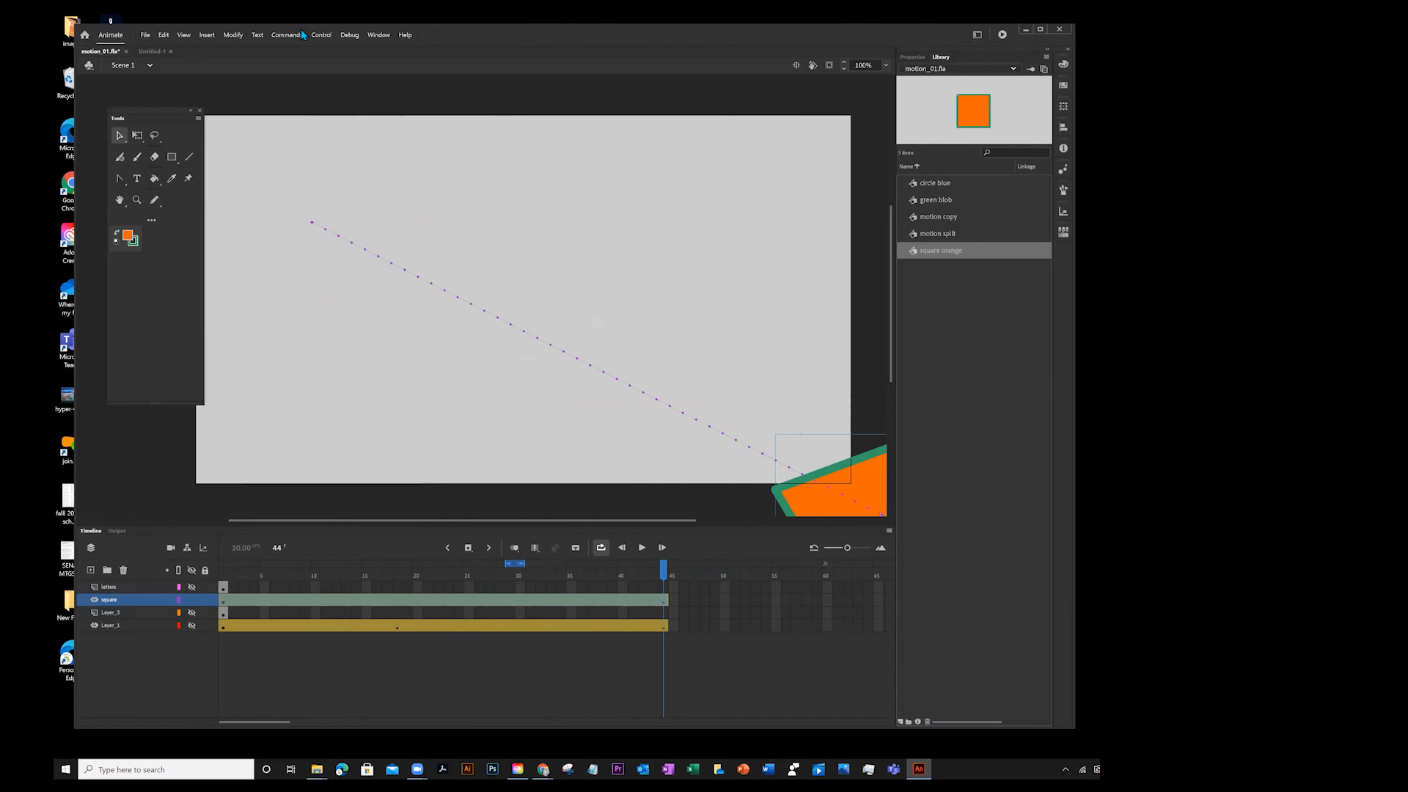
- Test the movie to preview the circle and the moving, morphing square, and close the preview window
click(320, 35)
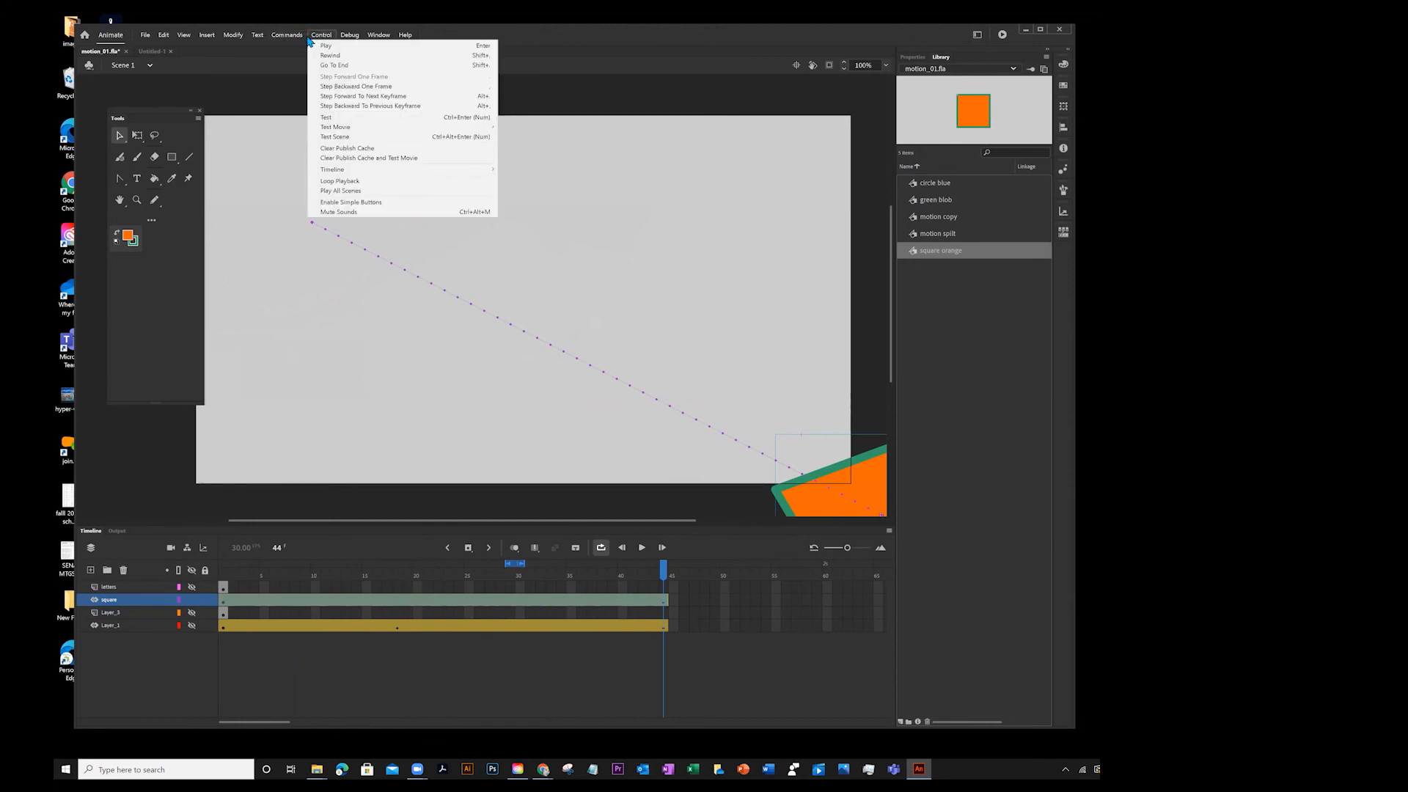
click(328, 118)
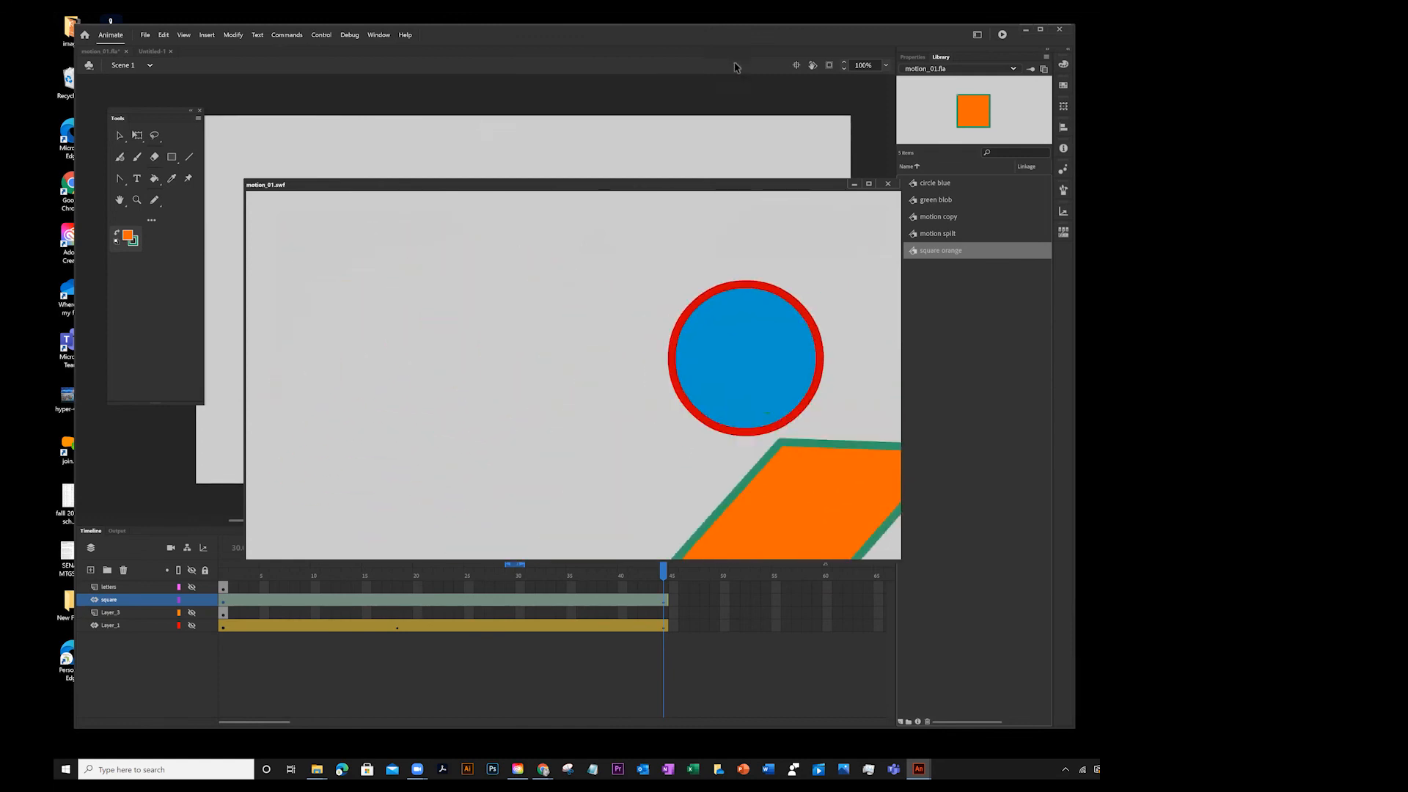
click(887, 184)
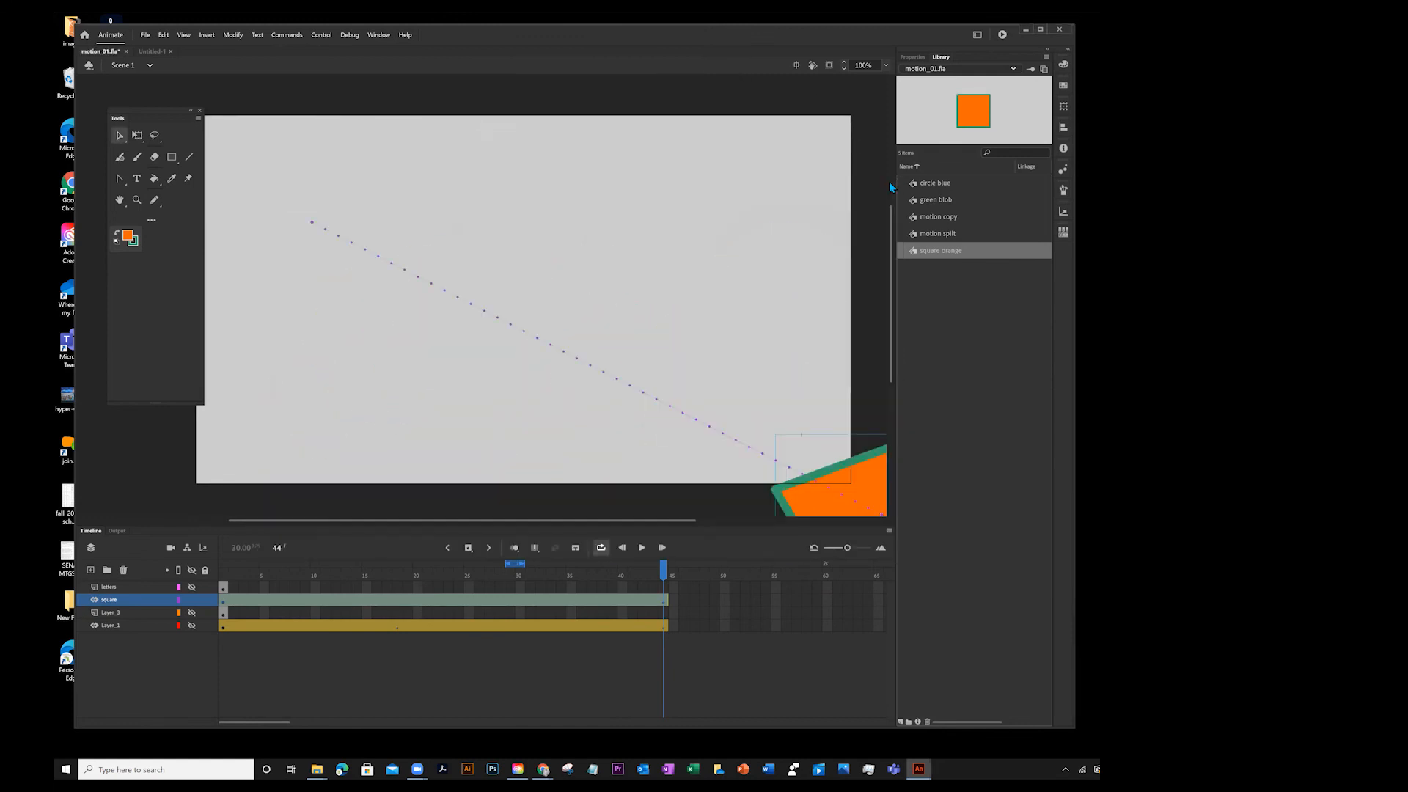
- Open the square orange symbol and copy its first frame
double_click(913, 252)
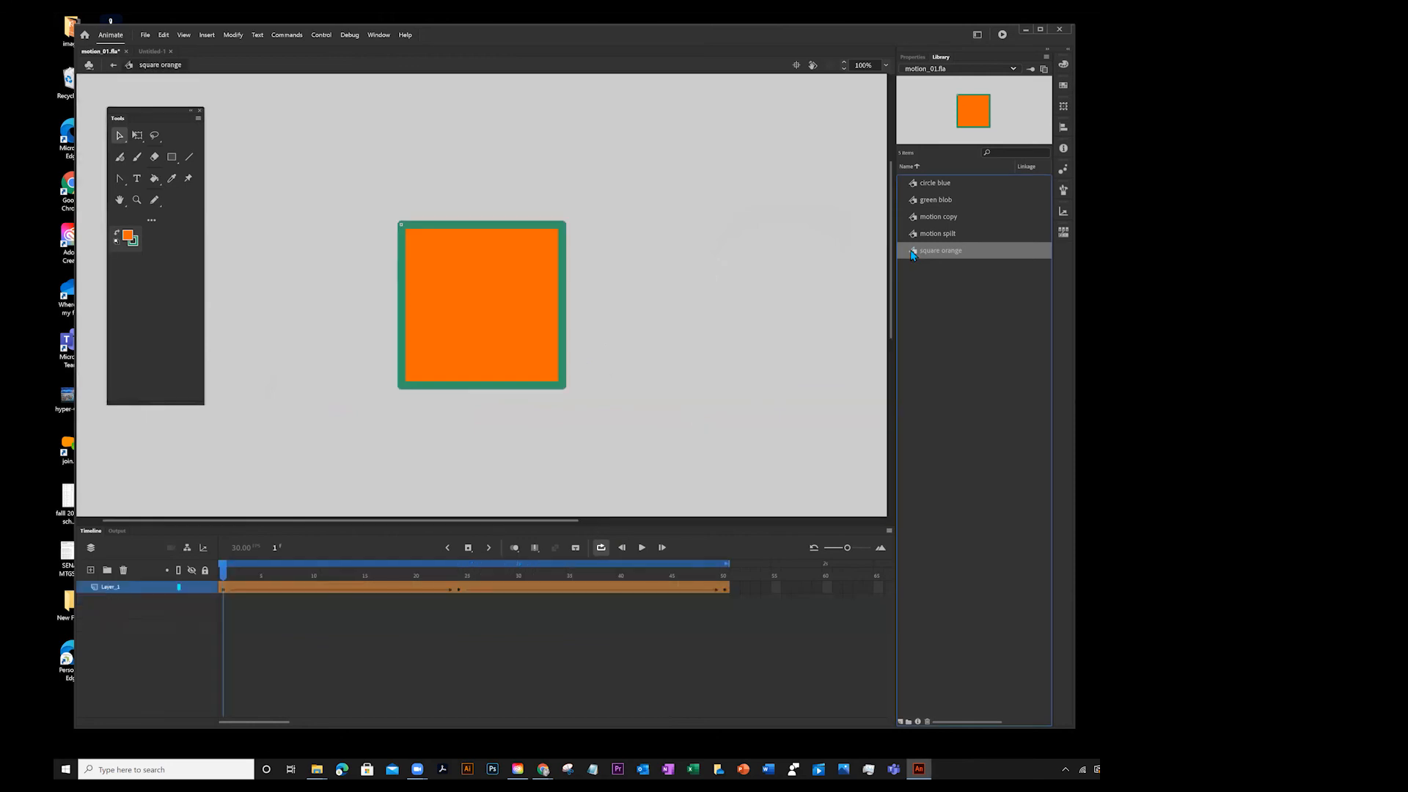
click(222, 590)
right_click(224, 594)
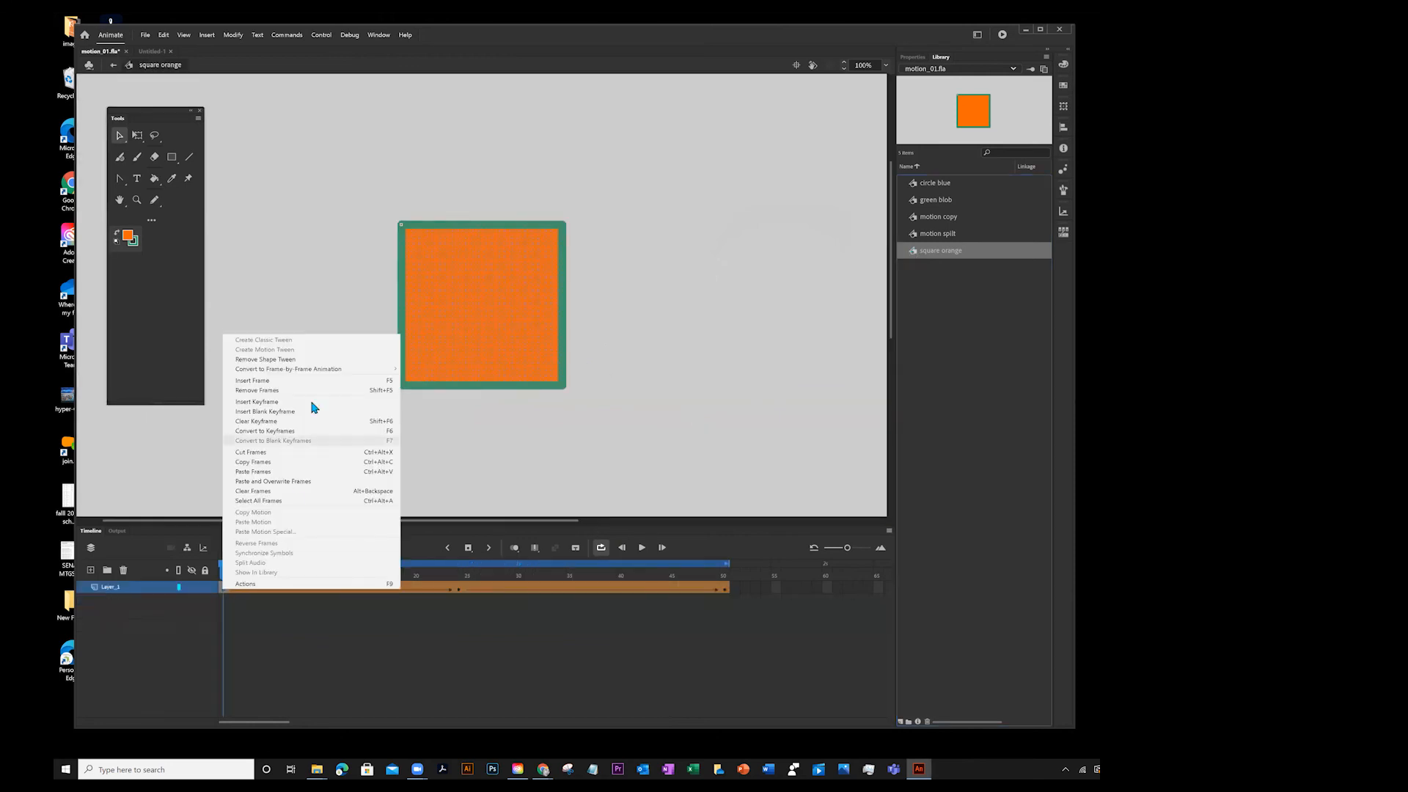
click(247, 462)
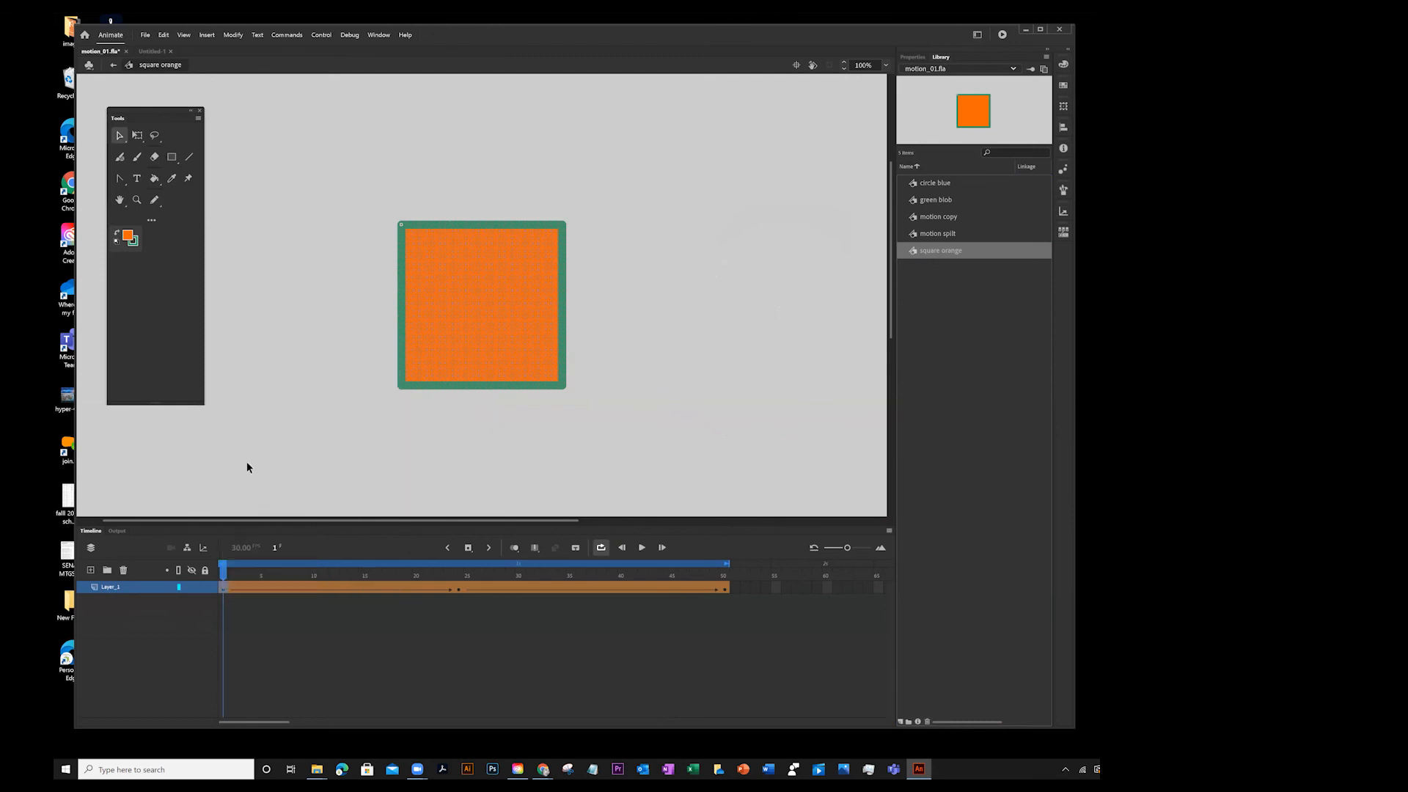
click(928, 353)
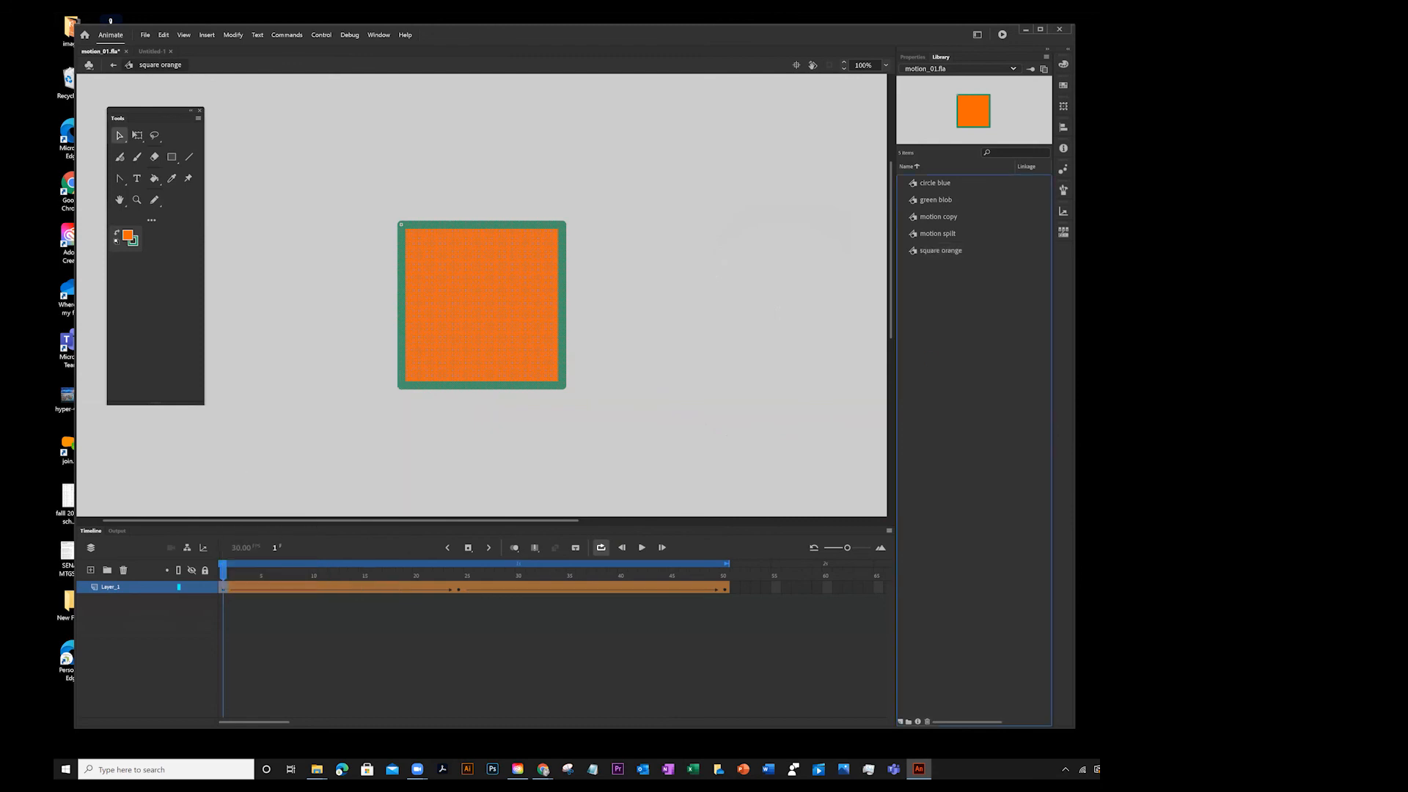
- Create a new Graphic symbol named "square static"
click(207, 35)
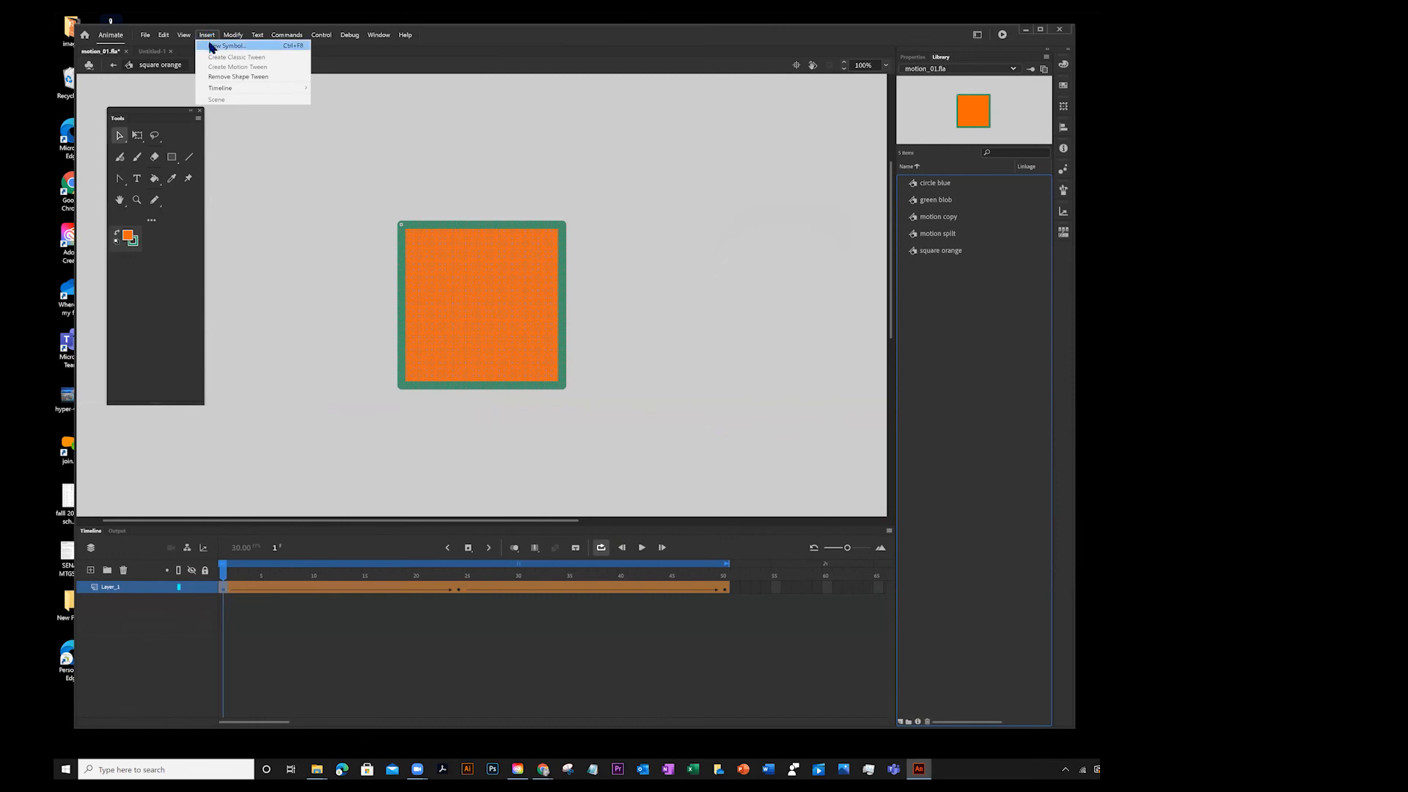
click(211, 45)
text(square ste)
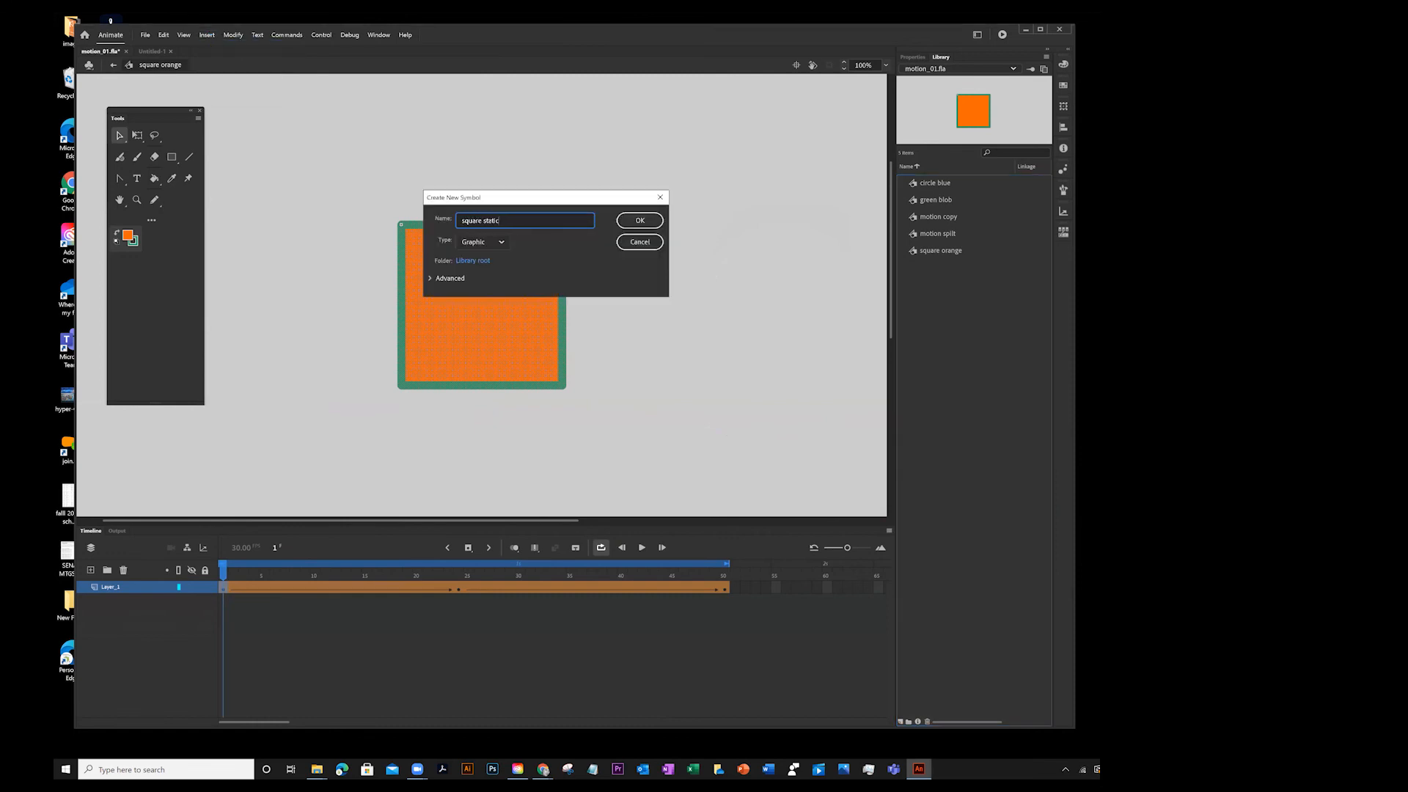
text(tic)
click(649, 222)
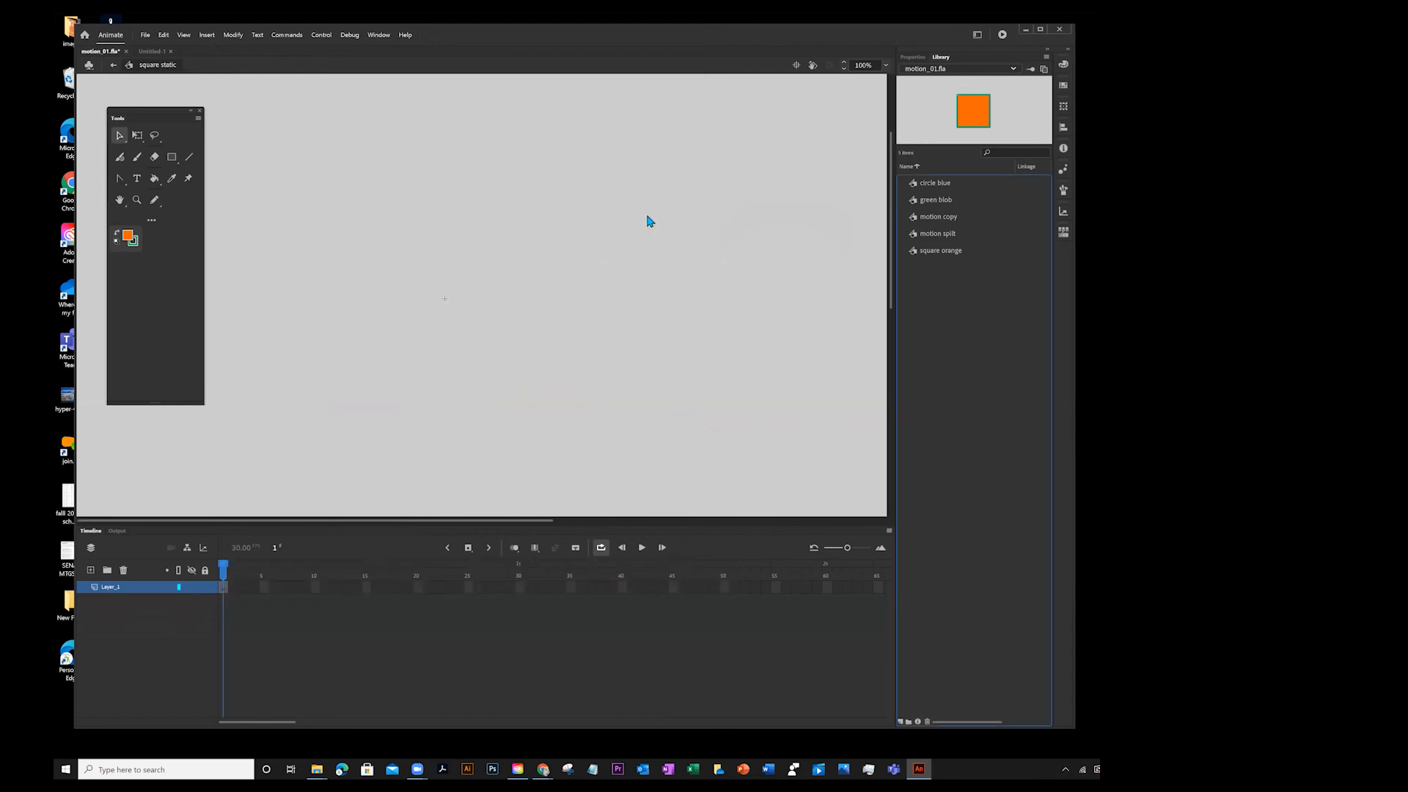
- Paste the copied square frame into frame 1 of square static and remove its shape tween
right_click(223, 583)
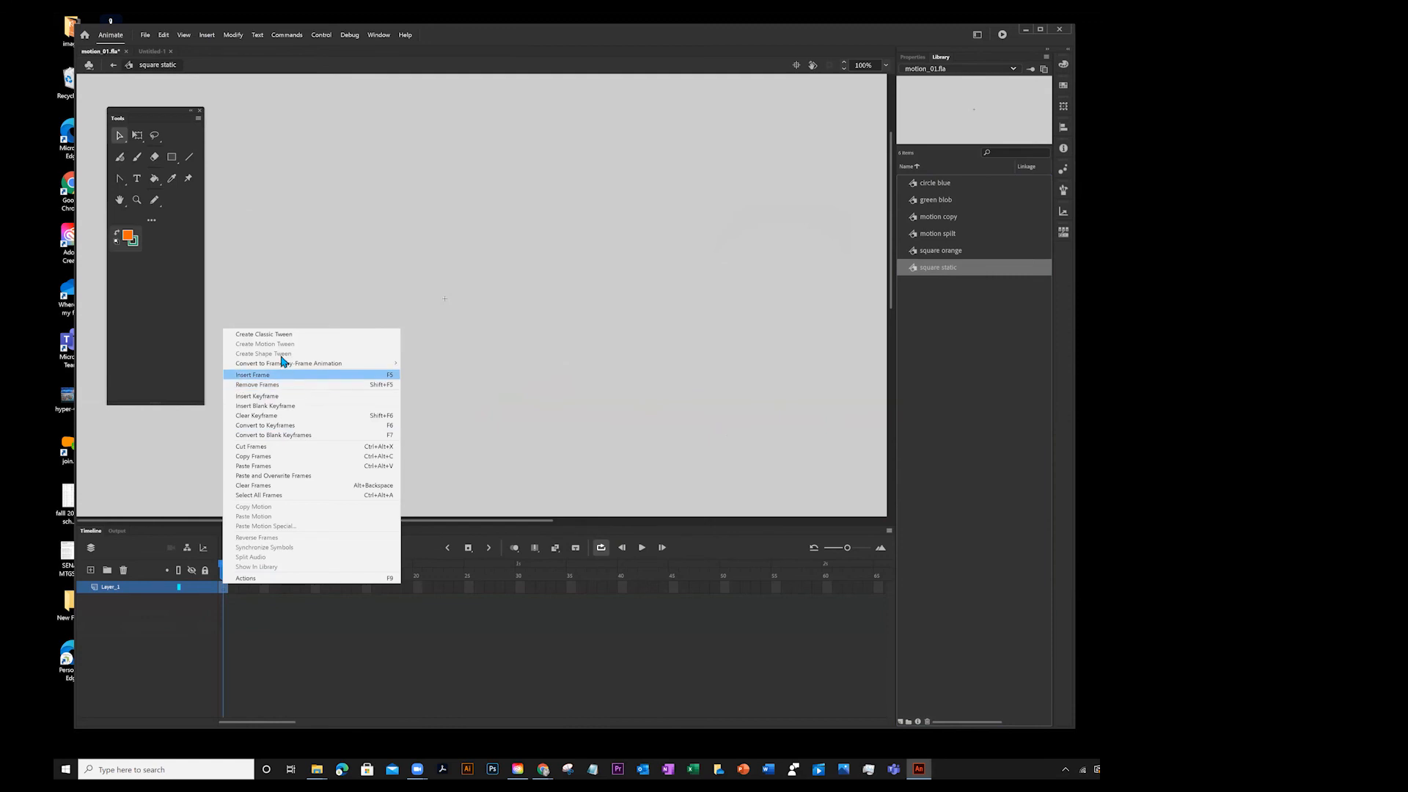
click(255, 465)
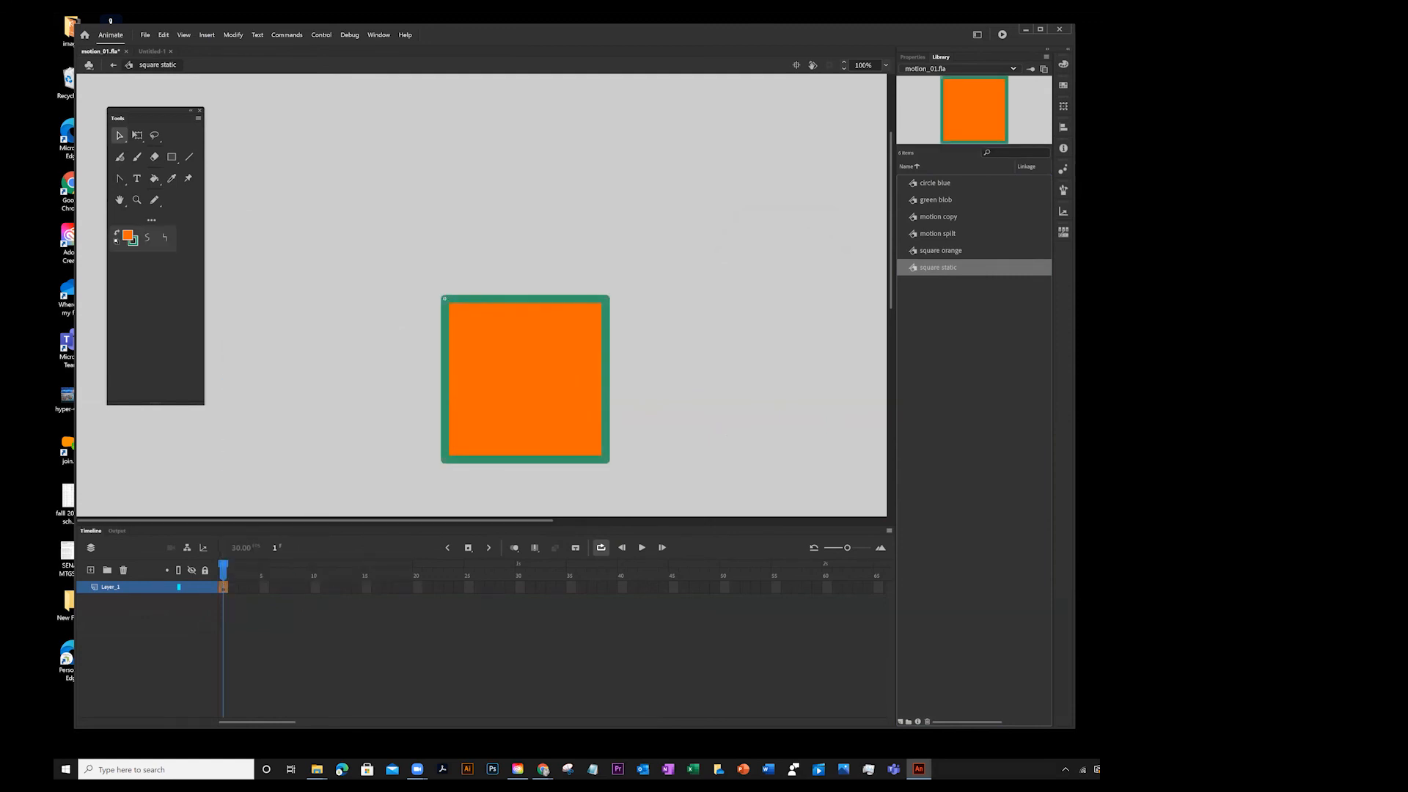
right_click(224, 591)
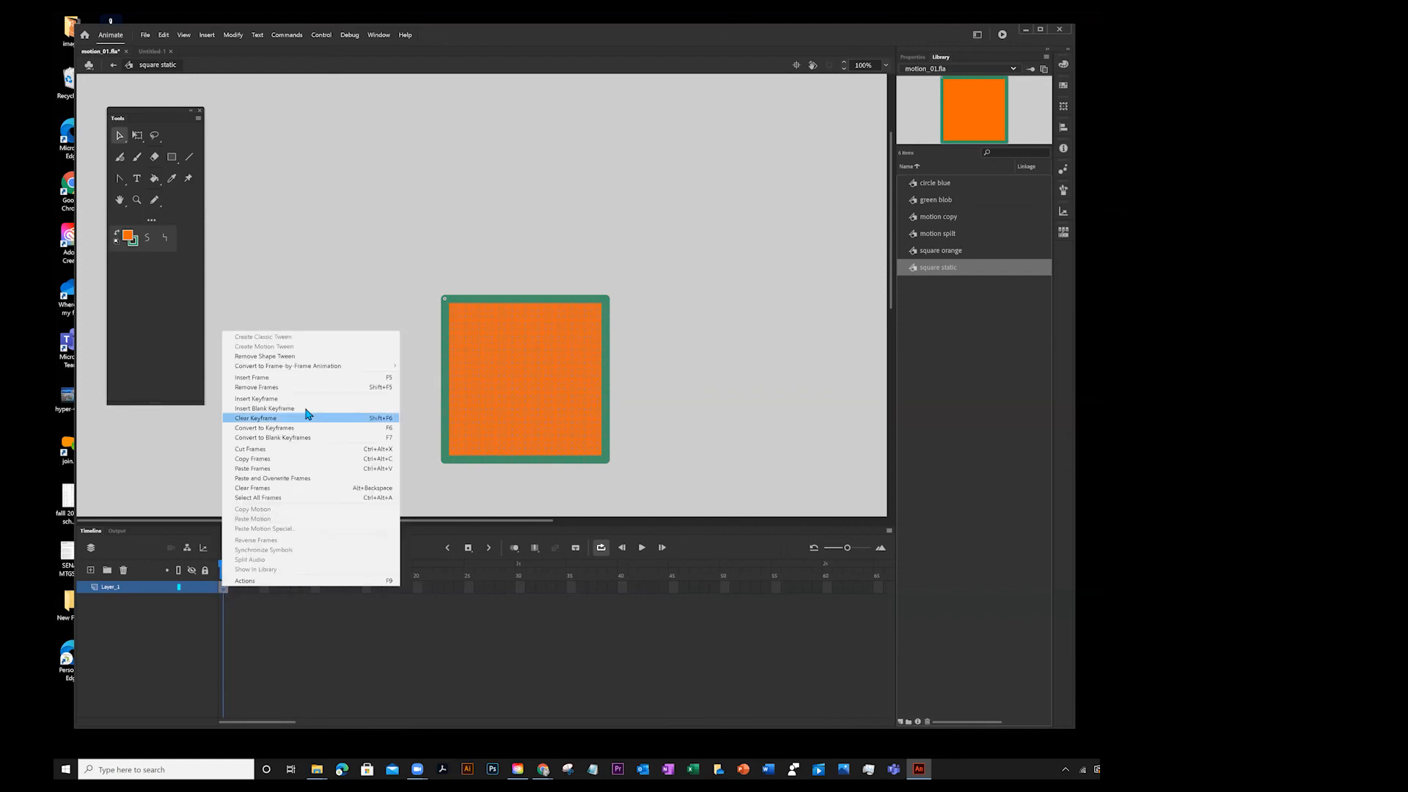
click(297, 468)
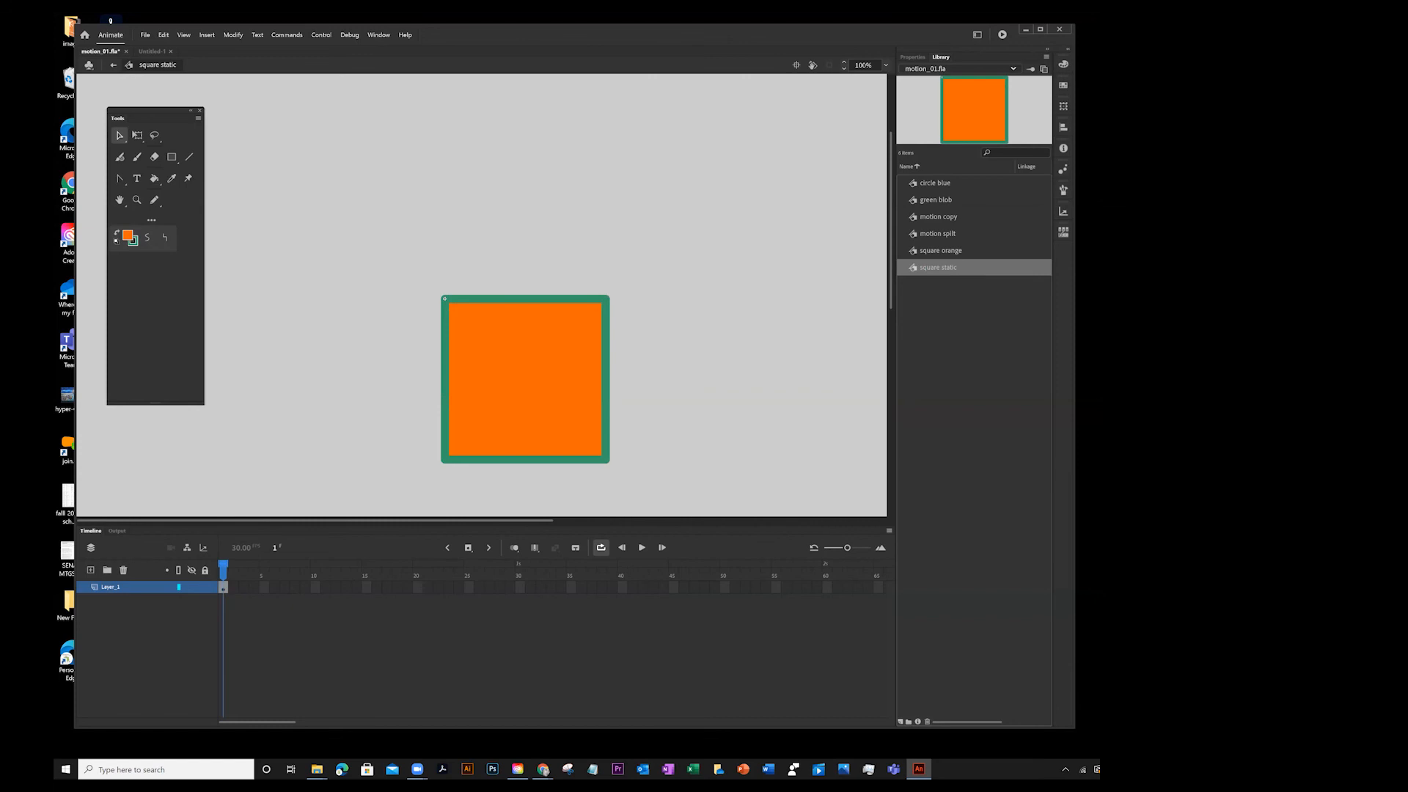
- Create a new Graphic symbol named "Letter morph"
right_click(928, 275)
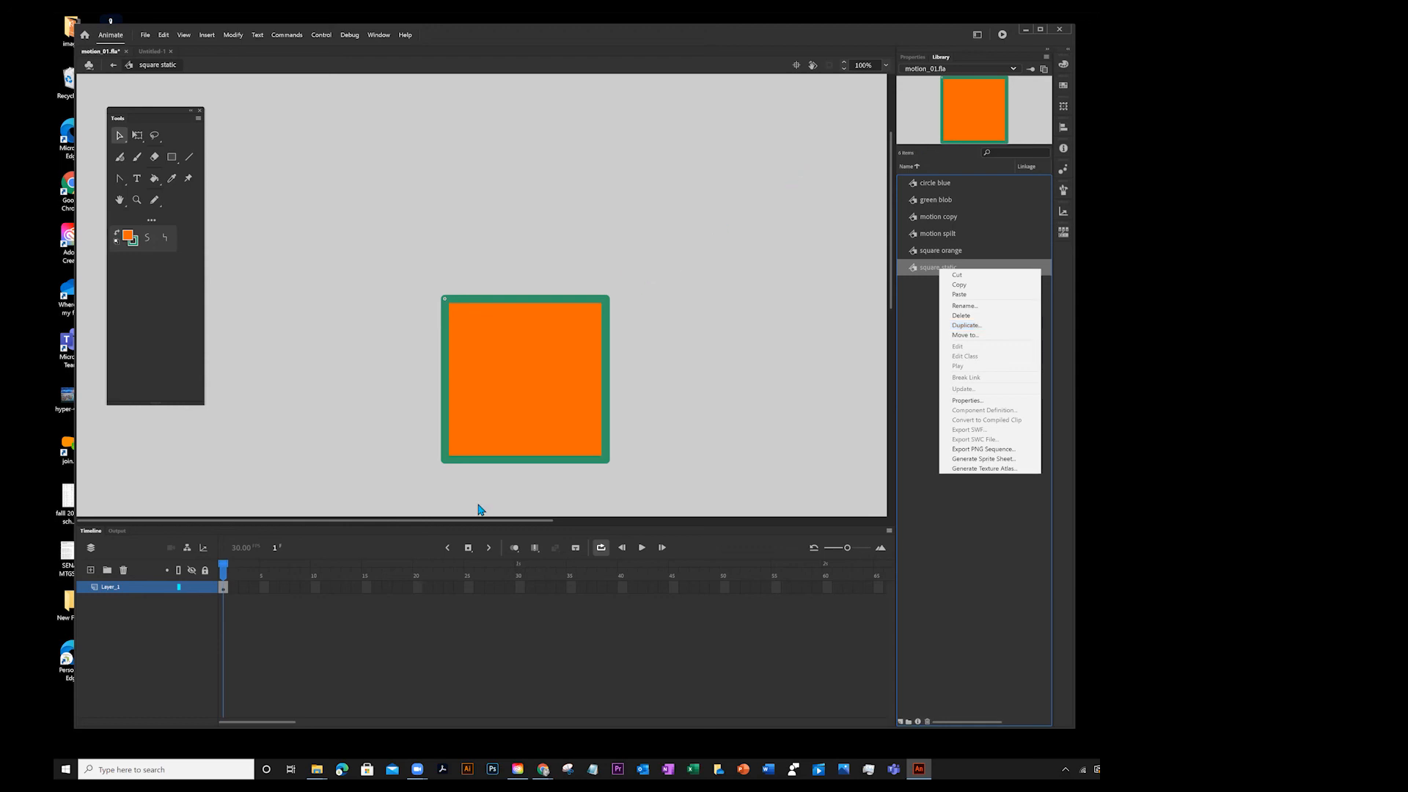
click(208, 35)
click(218, 46)
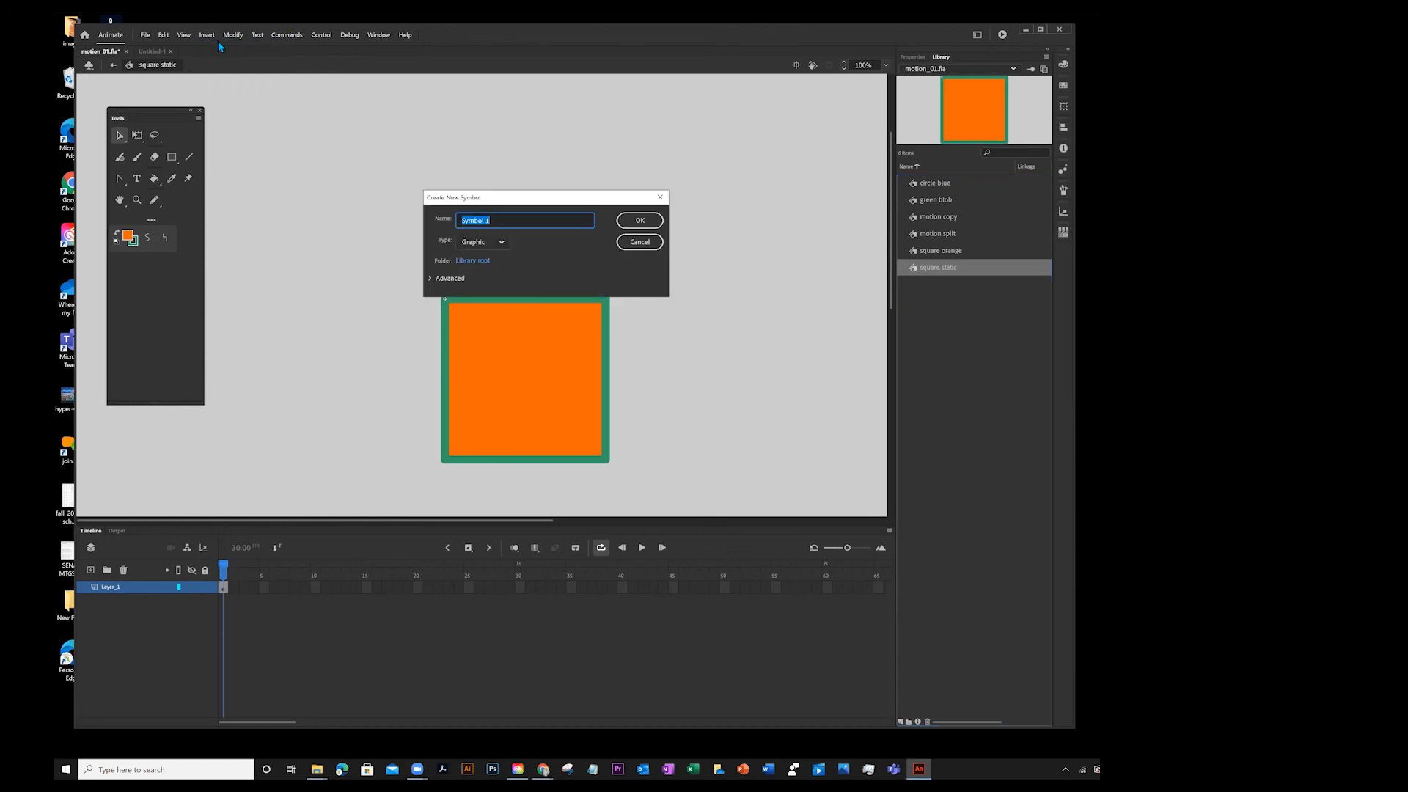
text(Letter morph)
click(639, 223)
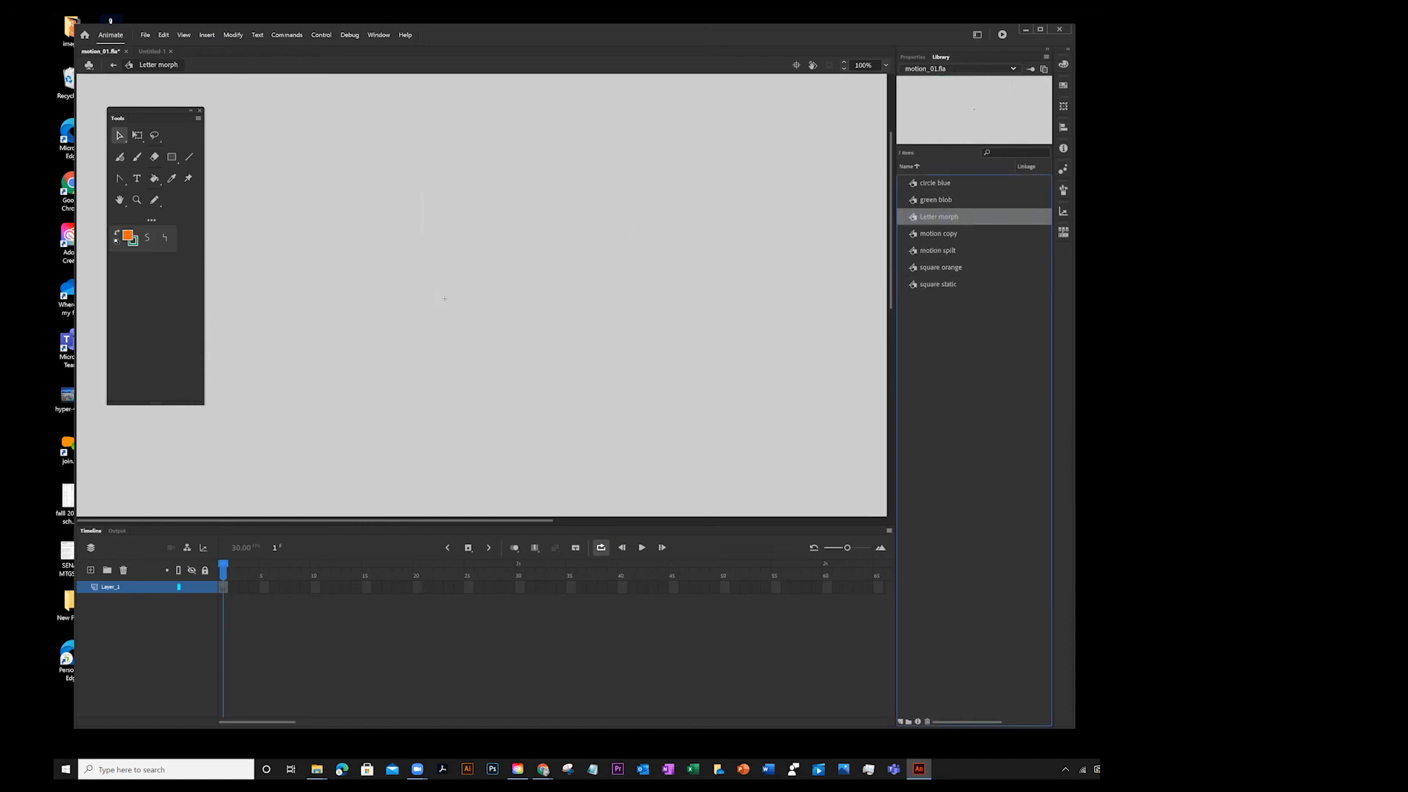
- Add a static text letter "S" in orange 200 pt Arial Bold to the Letter morph symbol
click(138, 178)
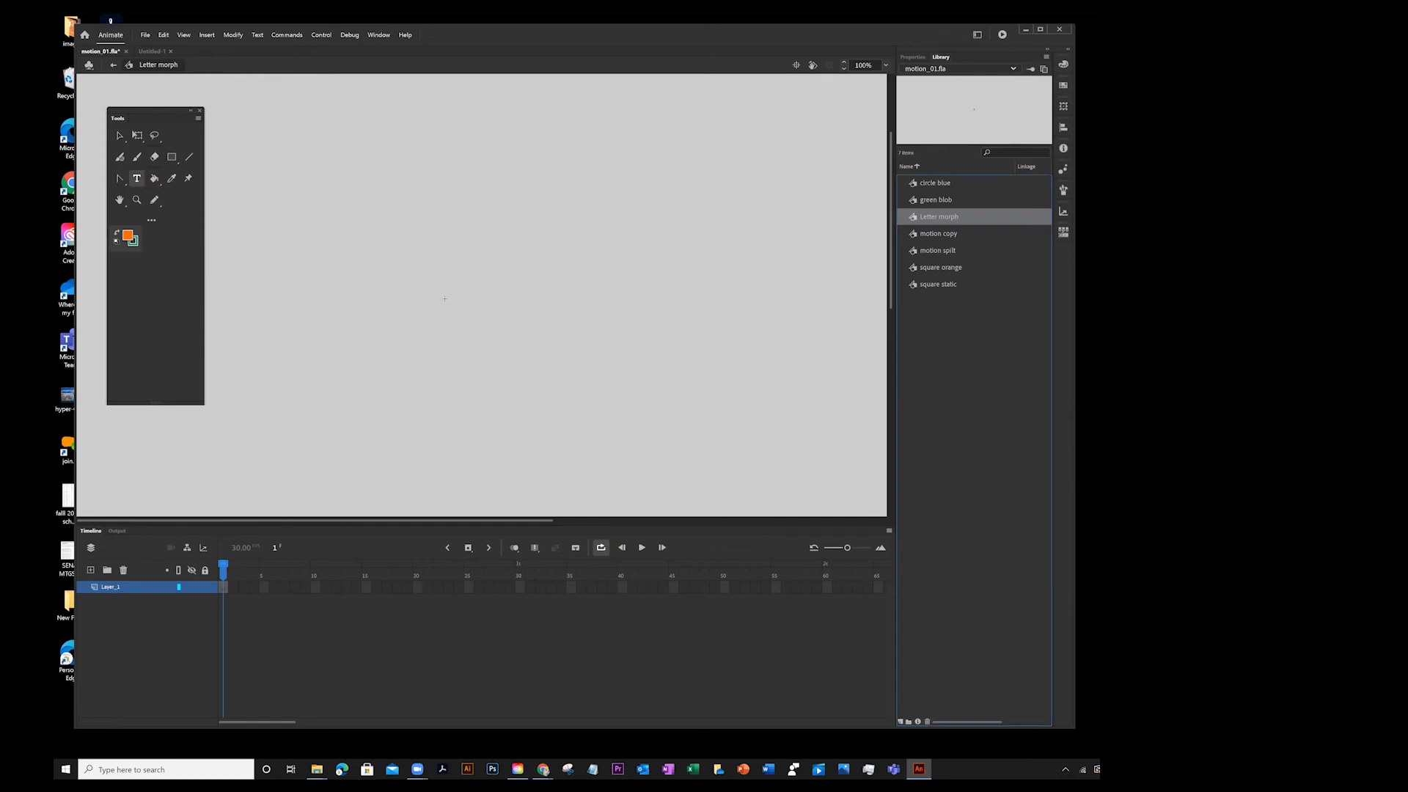
click(913, 57)
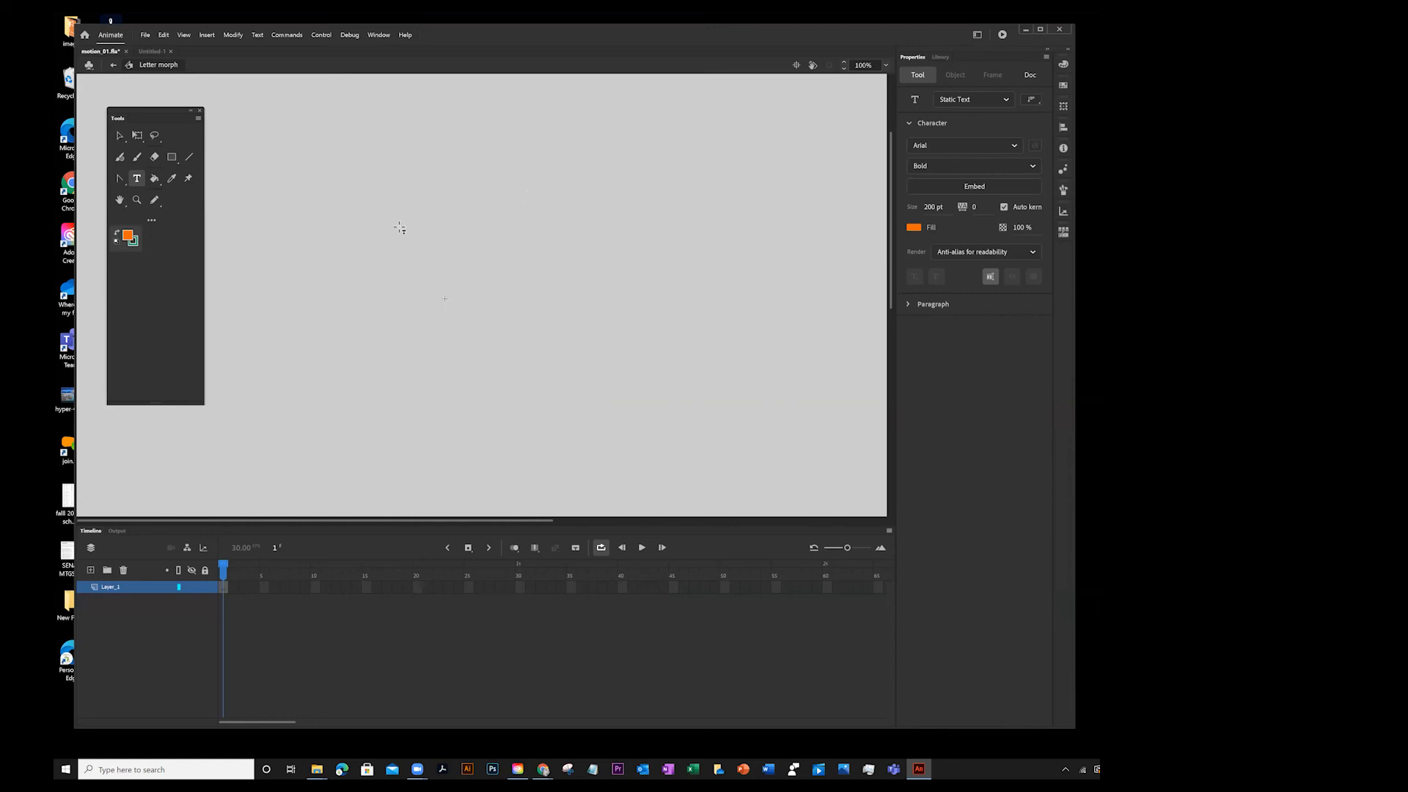
click(400, 231)
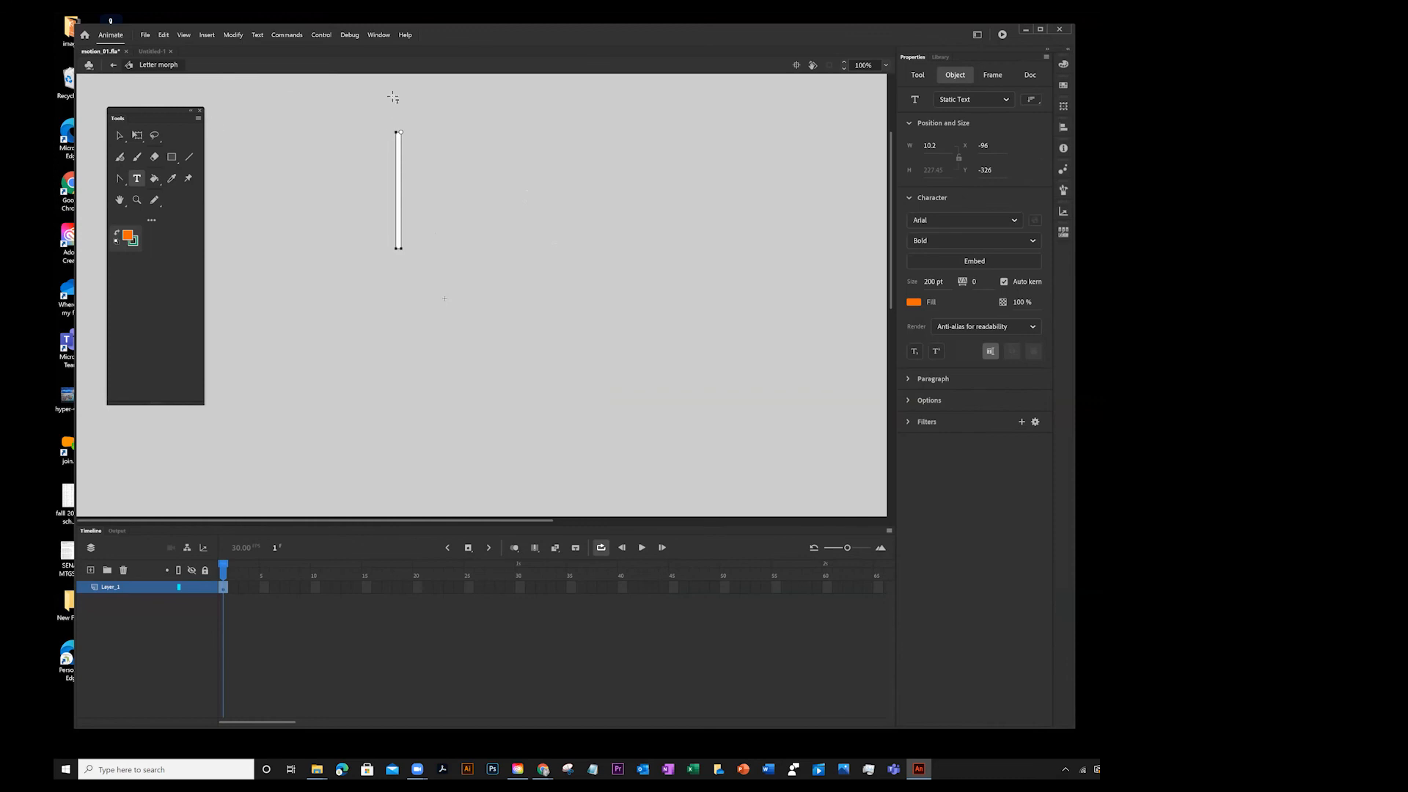
text(S)
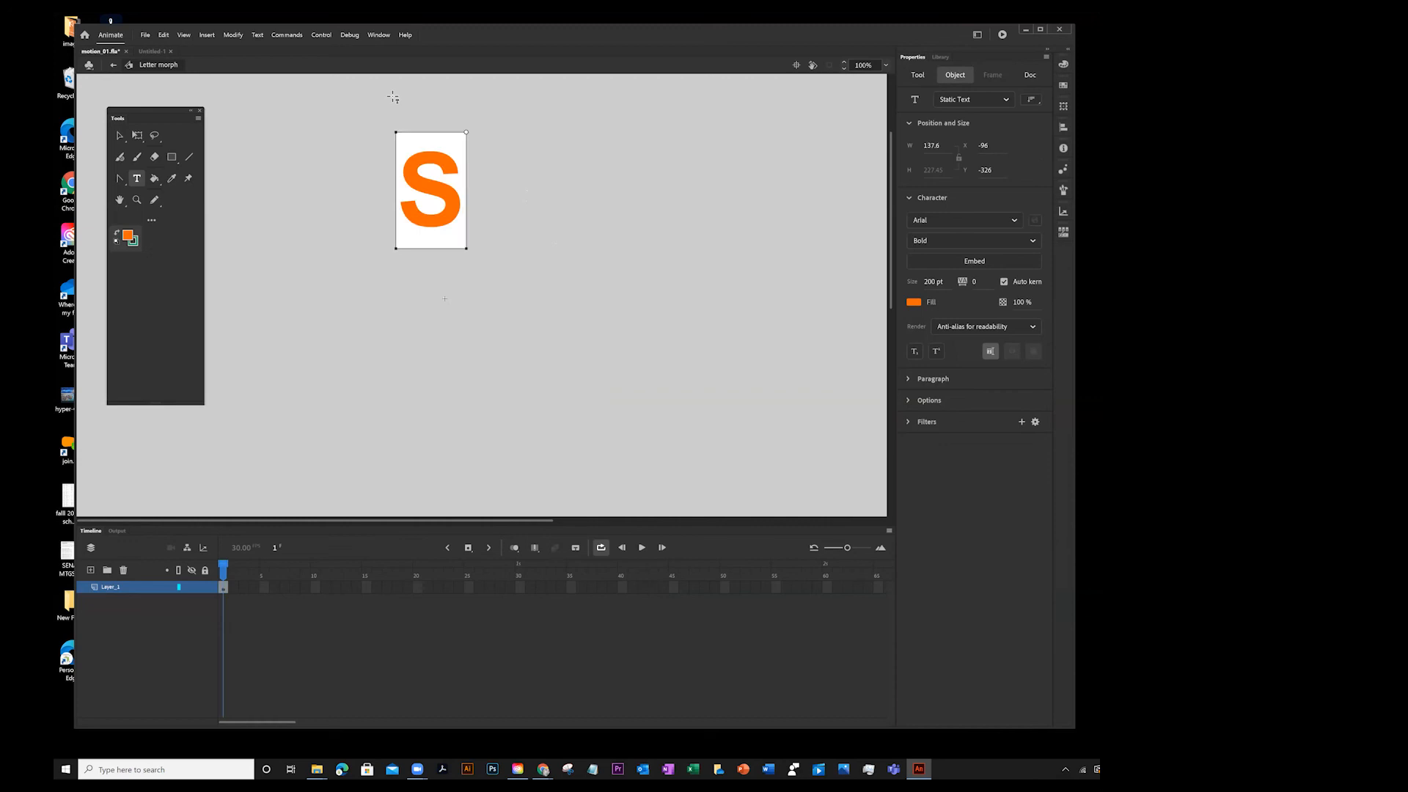
- Move the letter S so its upper-left corner sits on the symbol's registration point at X 0, Y 0
click(118, 135)
drag(448, 176, 496, 313)
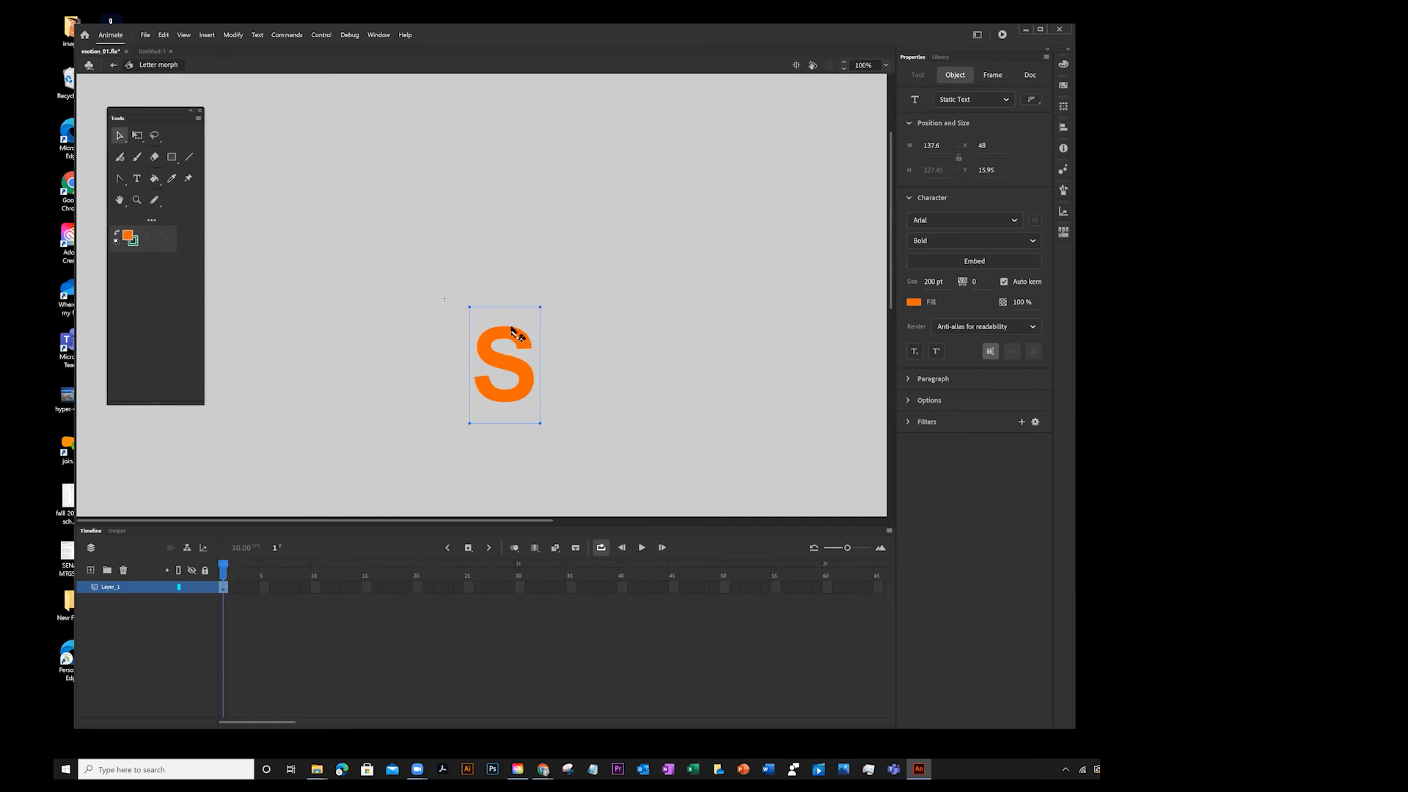
drag(503, 338, 488, 321)
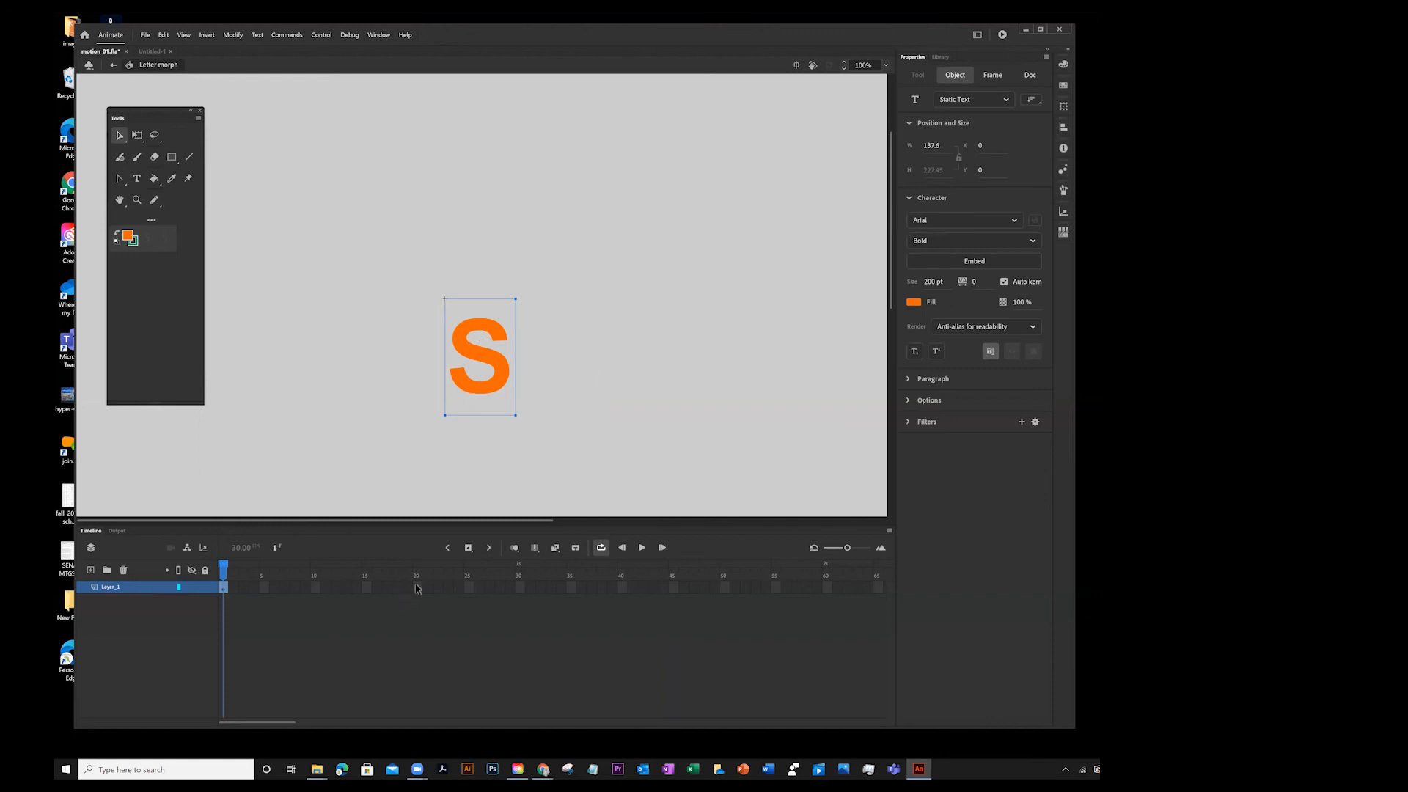
- Insert keyframes for the letter at frames 30 and 13 of Layer_1
click(520, 587)
right_click(520, 586)
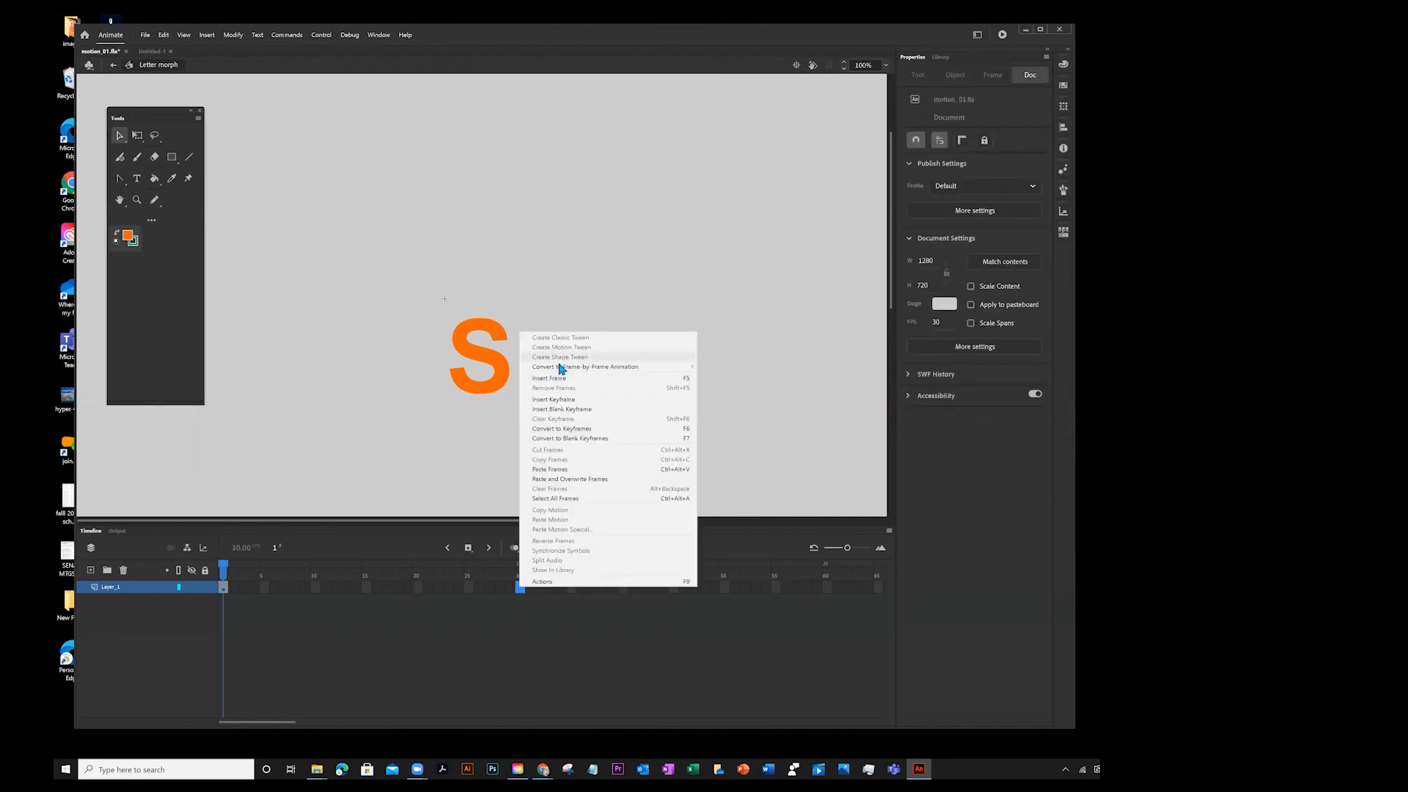
click(553, 399)
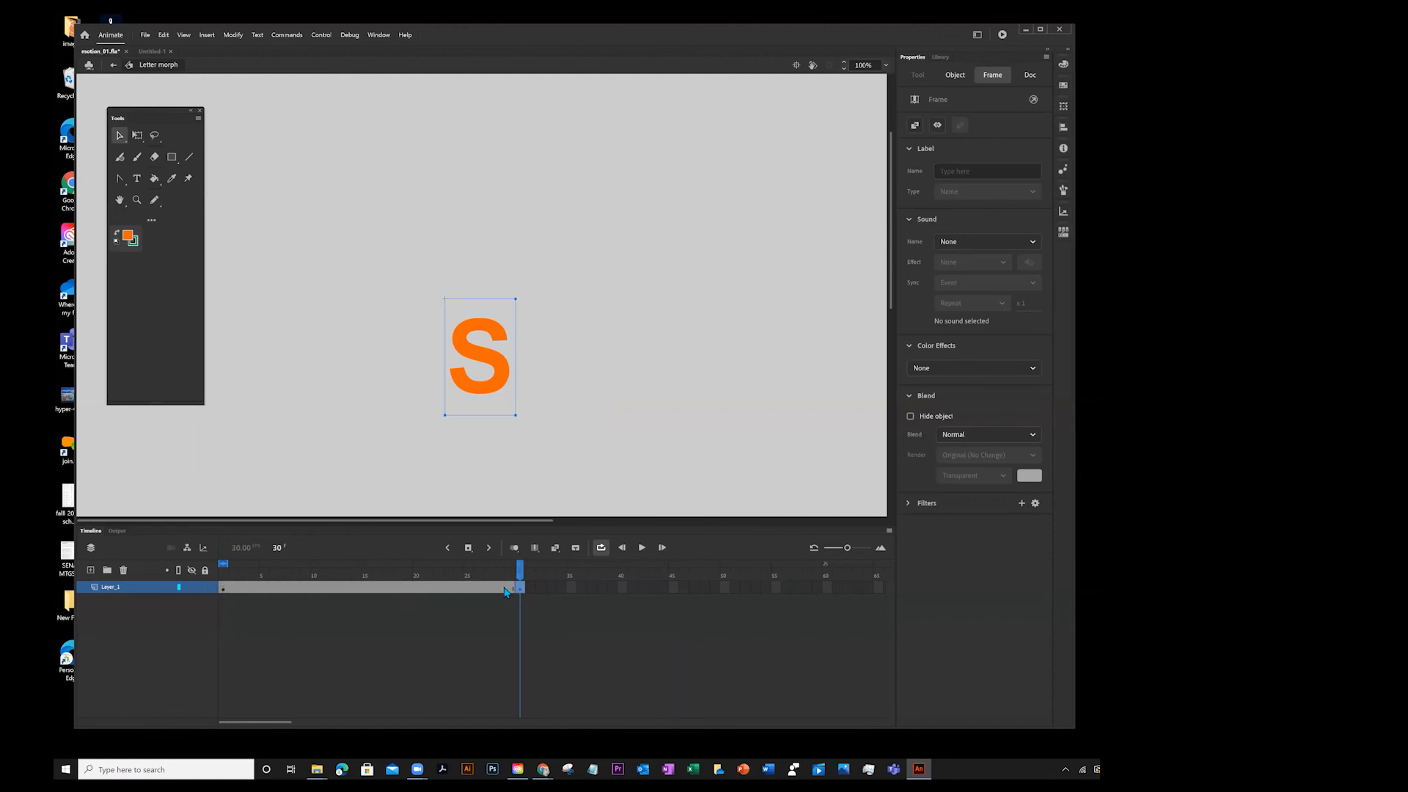
click(346, 590)
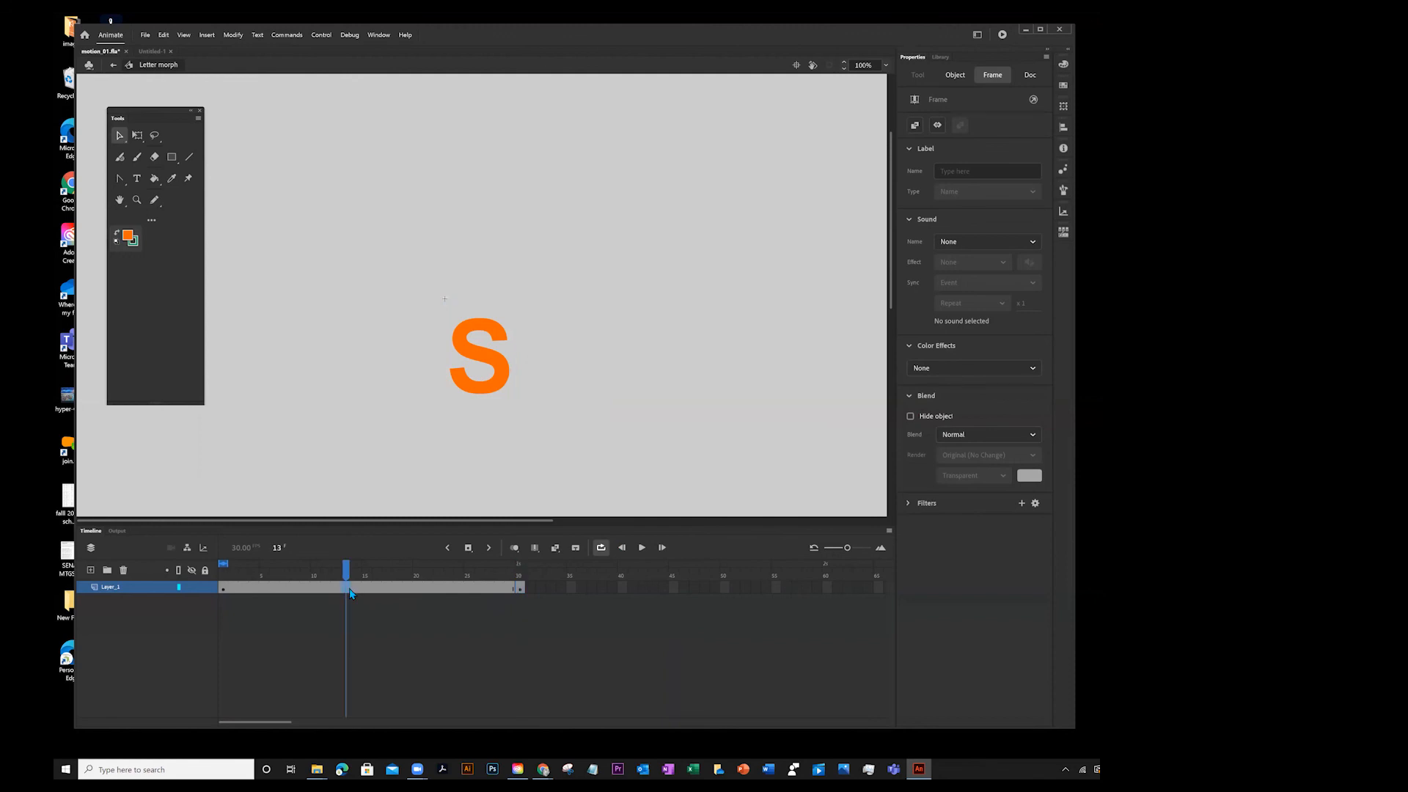
right_click(347, 587)
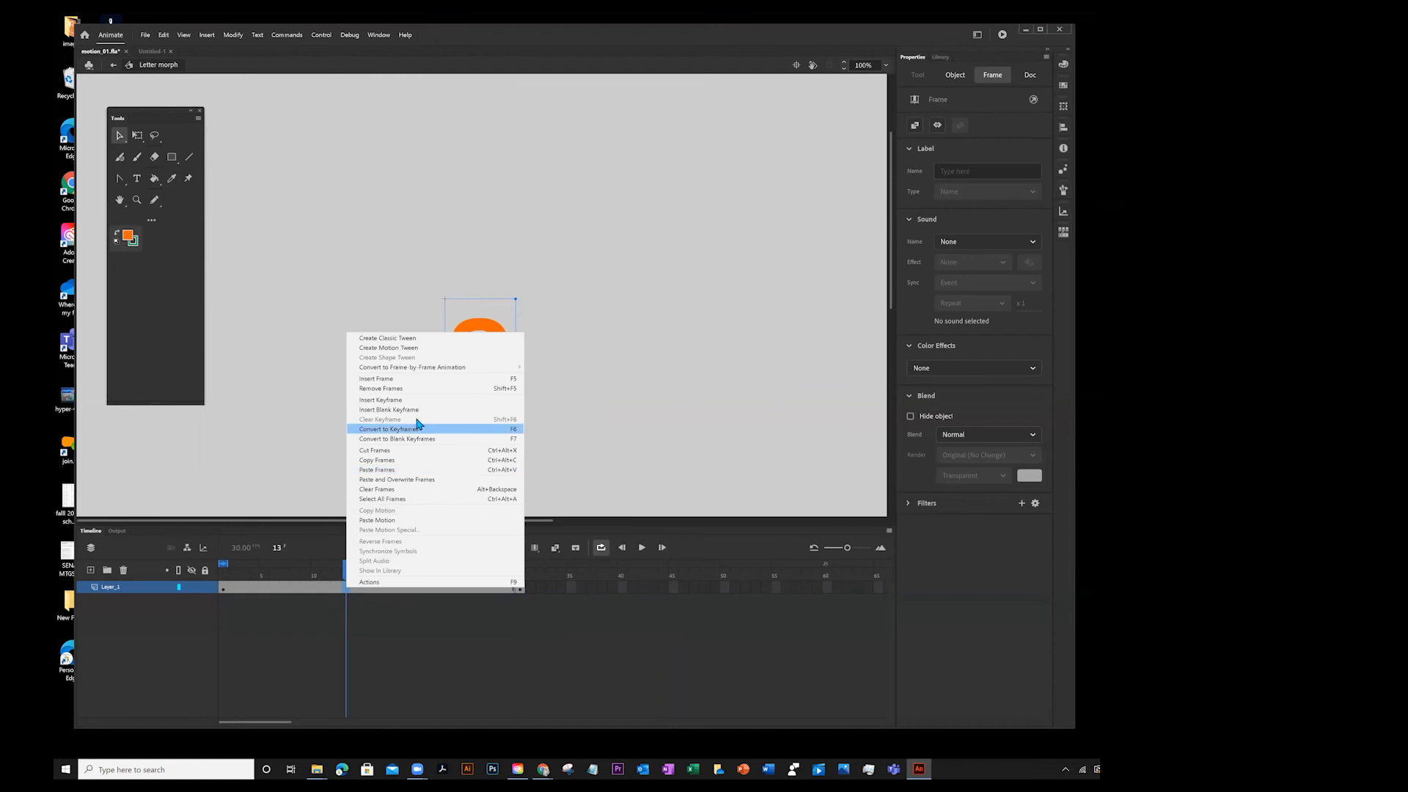
click(397, 401)
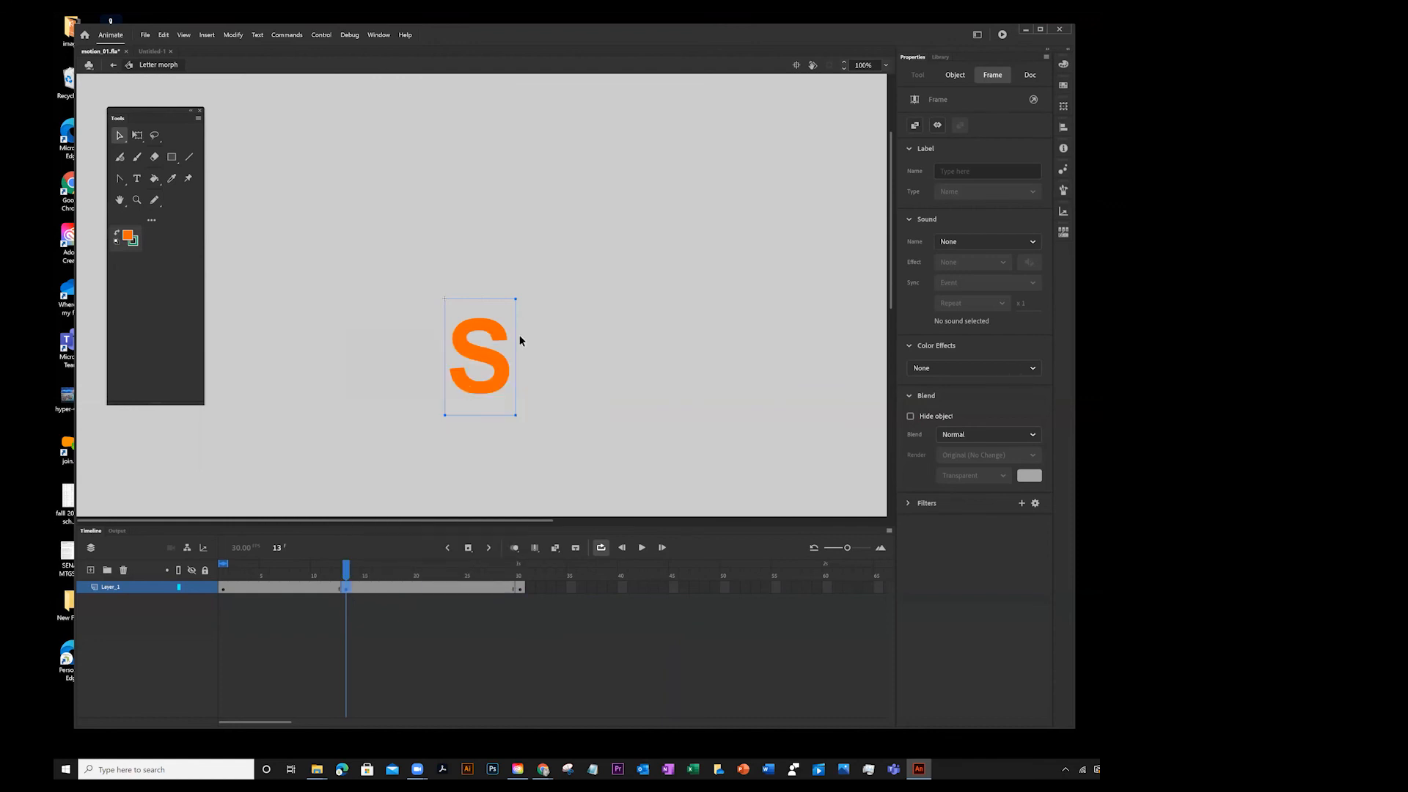
- Replace the letter at keyframe 13 with "T", leaving the S at frame 1, and compare both frames
click(136, 178)
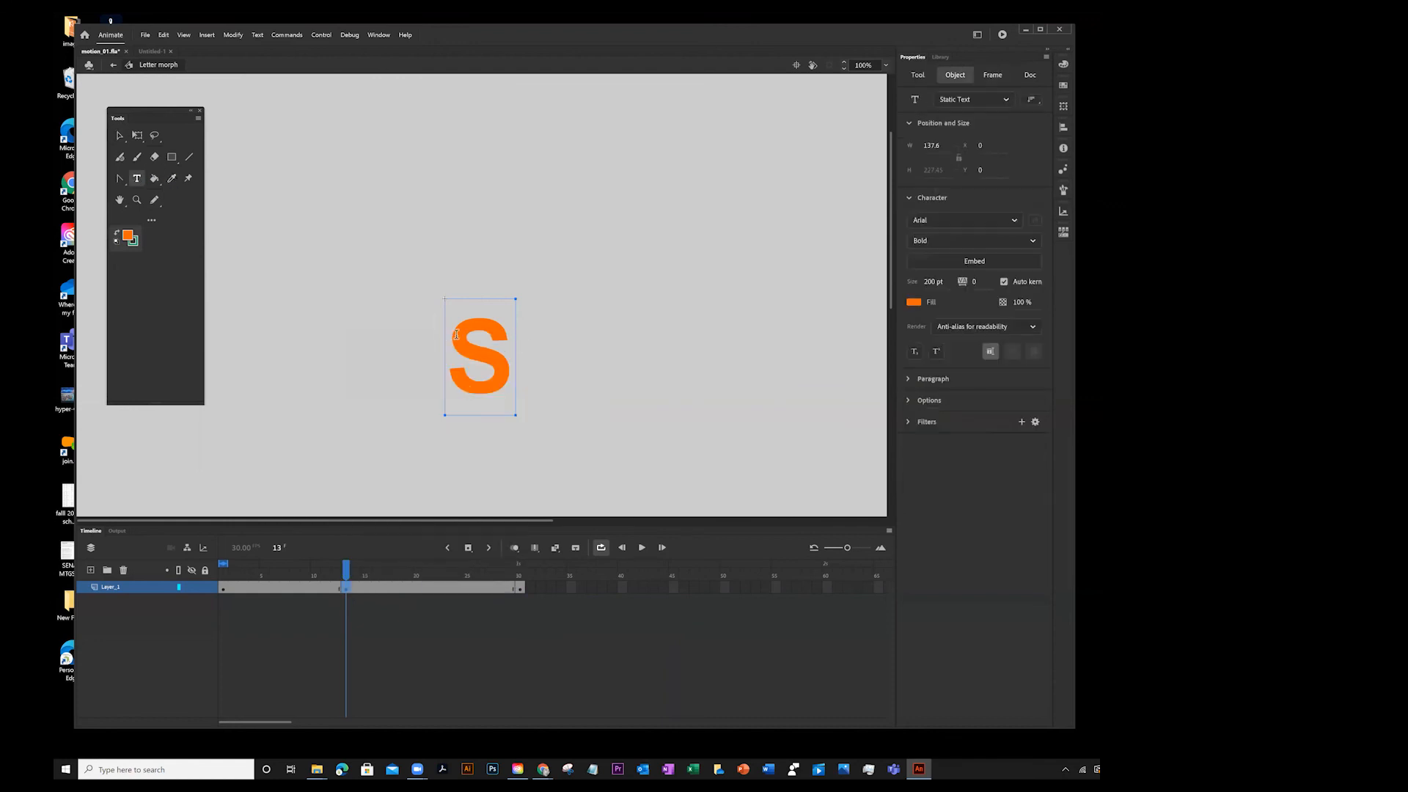
double_click(456, 360)
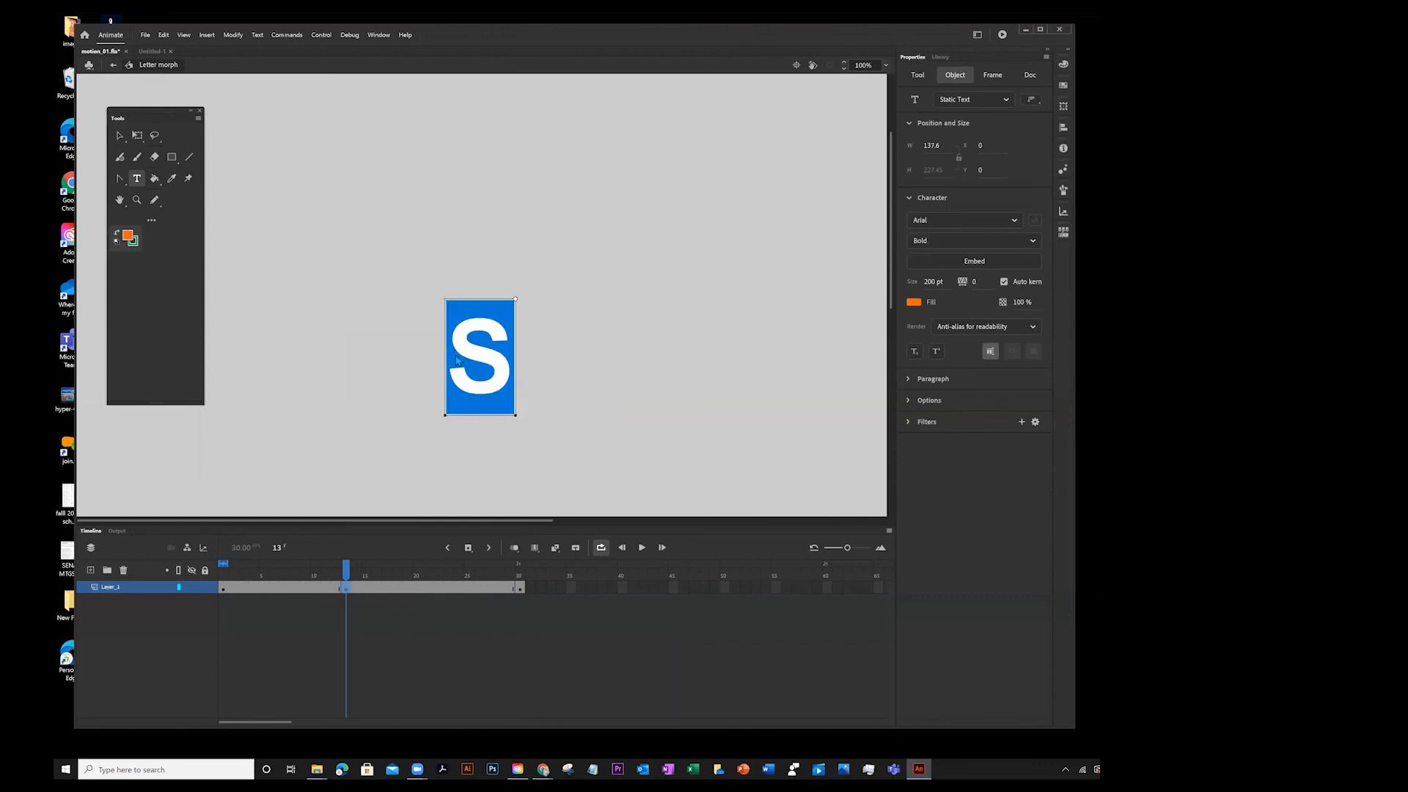
text(T)
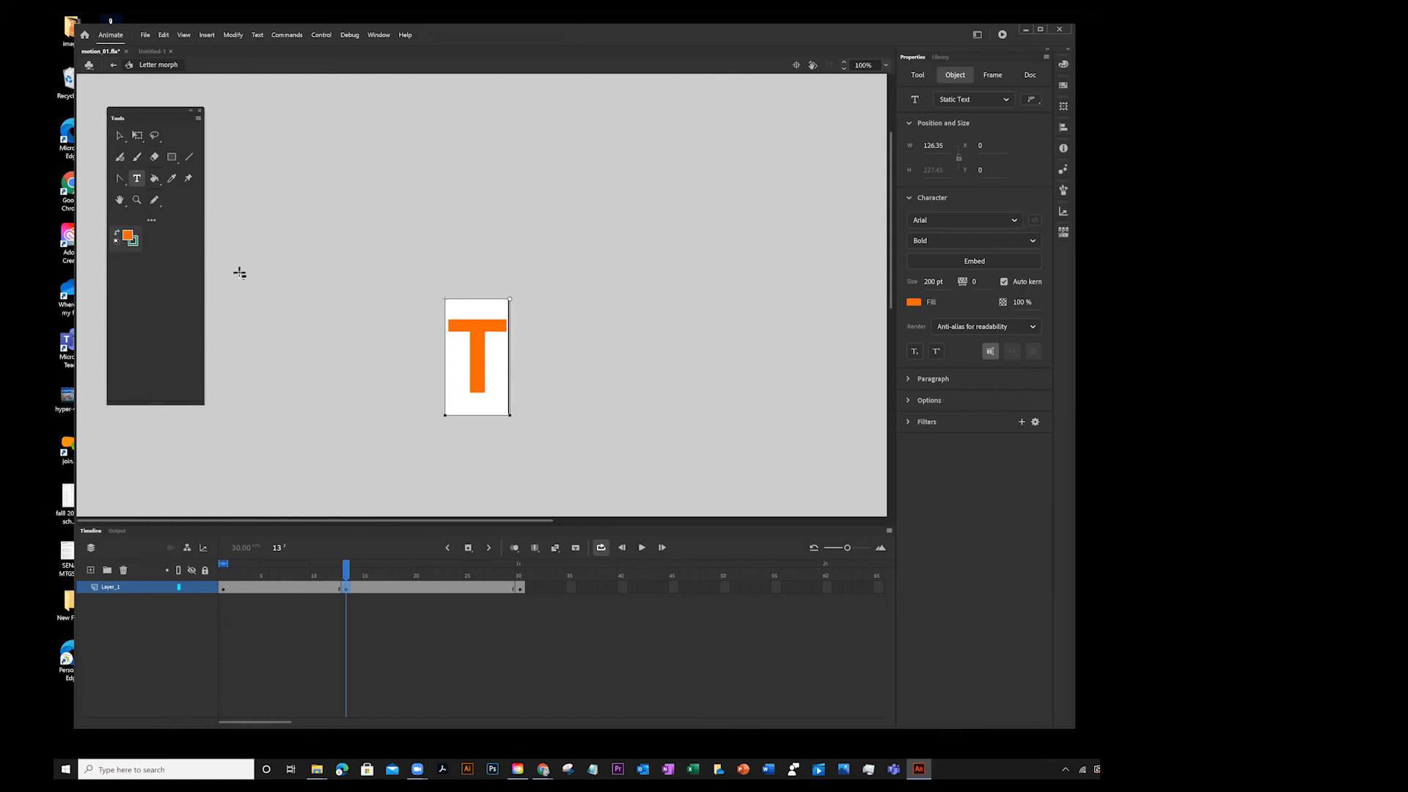
click(119, 136)
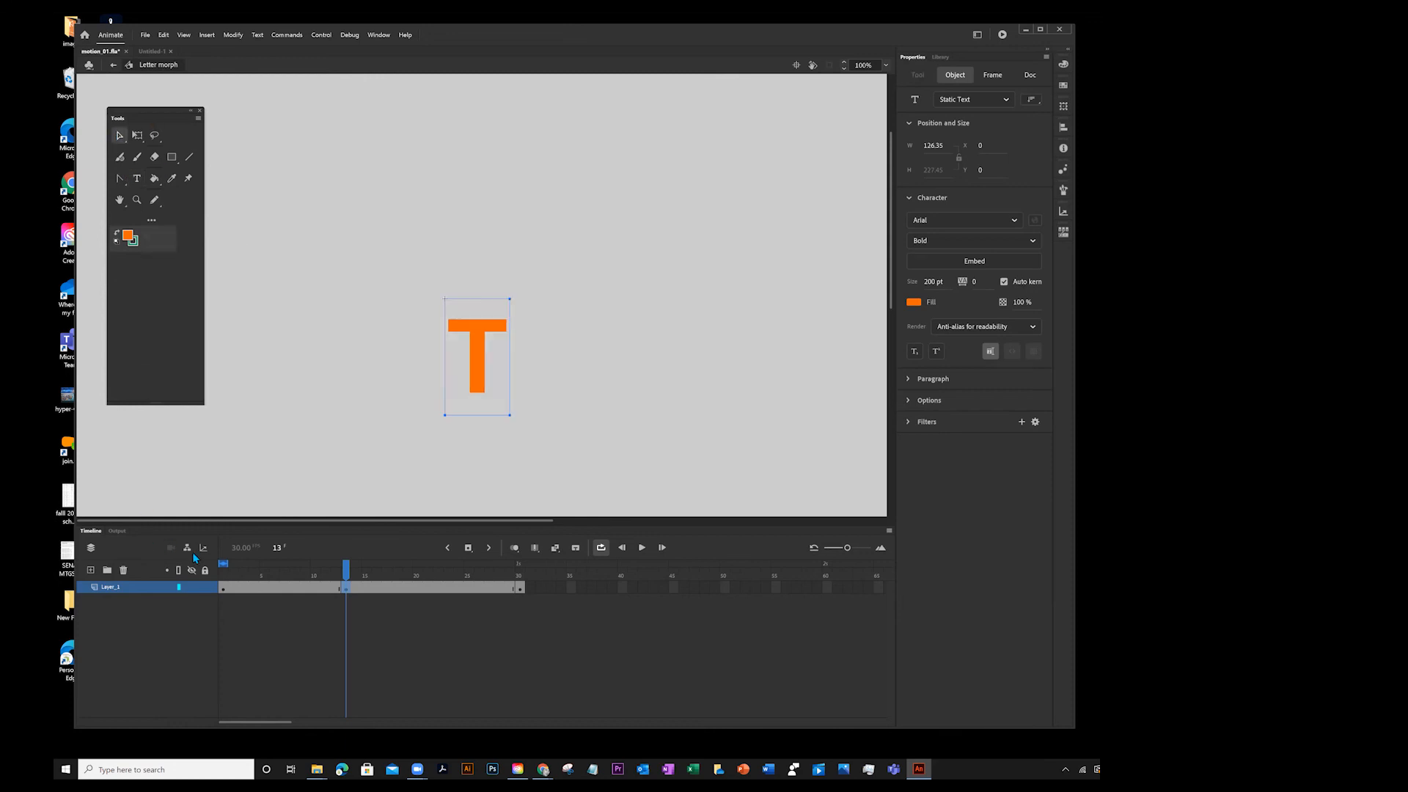
click(224, 589)
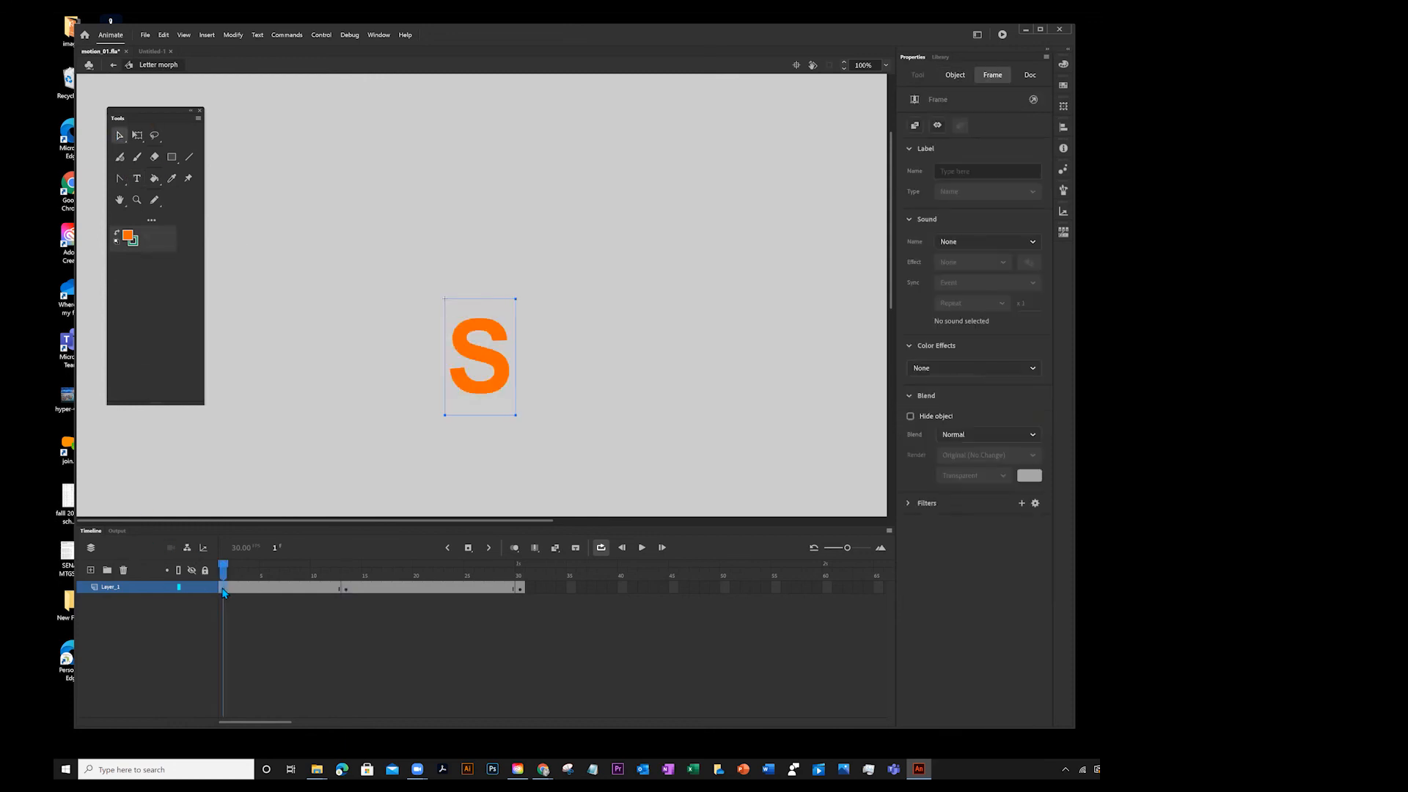
click(347, 592)
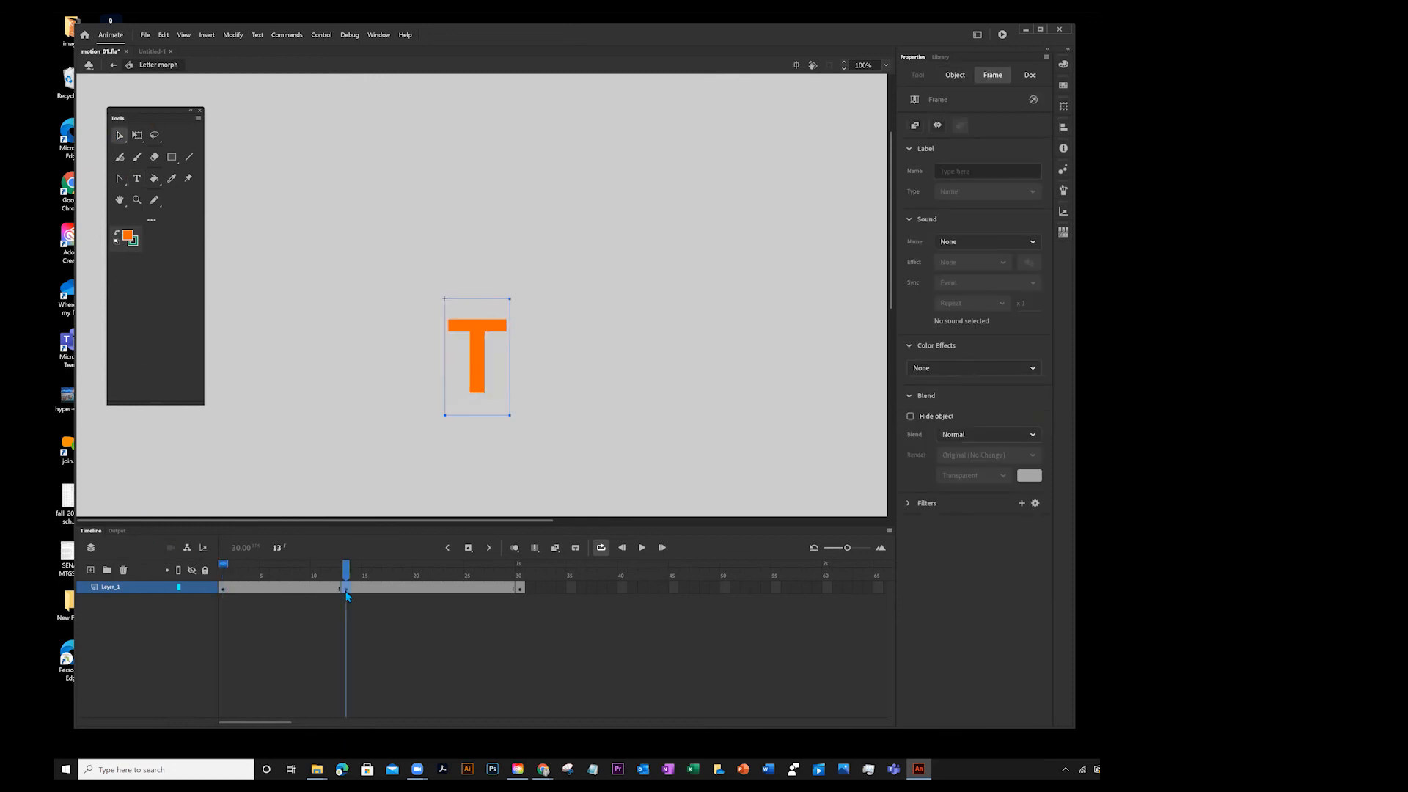
- Break apart the letter S at frame 30 into an editable shape
click(518, 589)
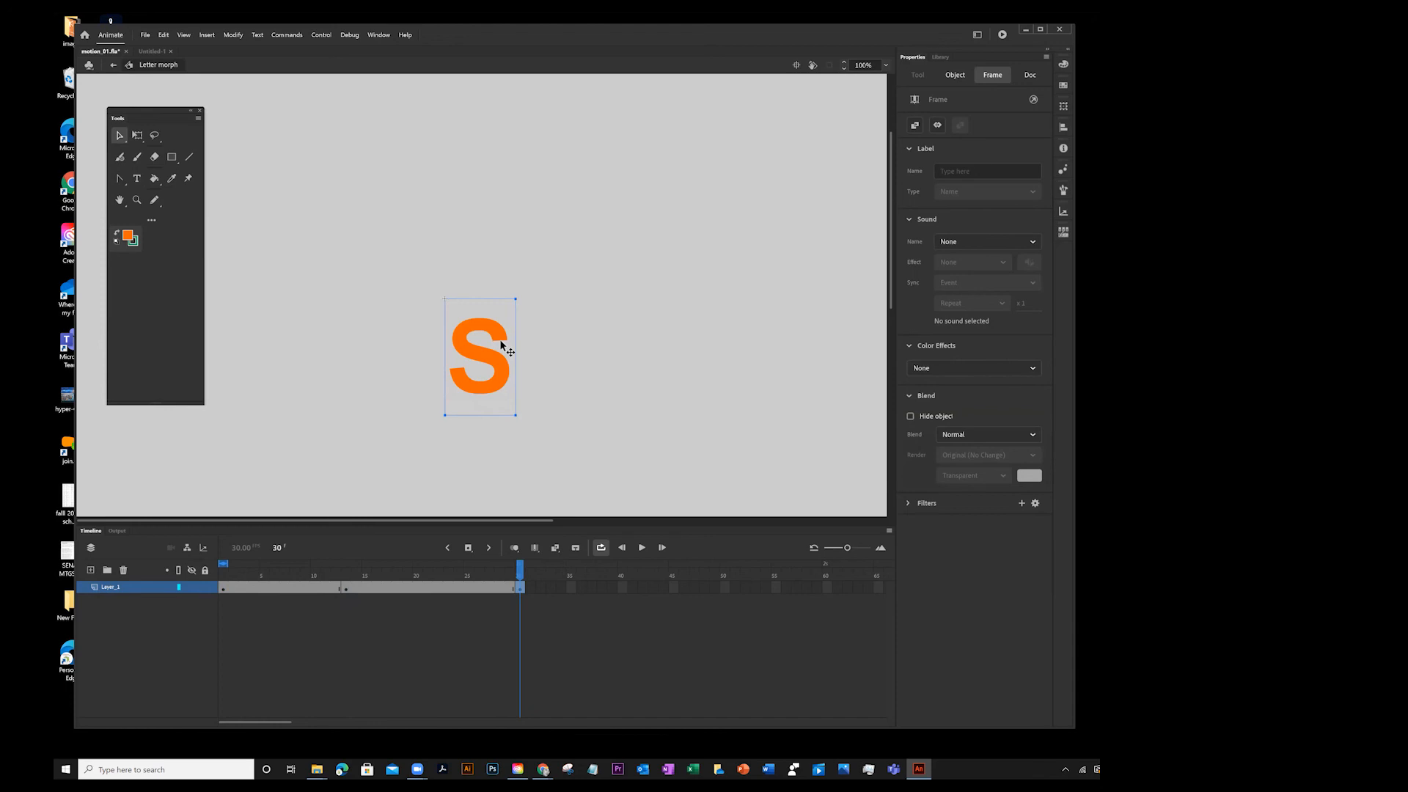
click(481, 327)
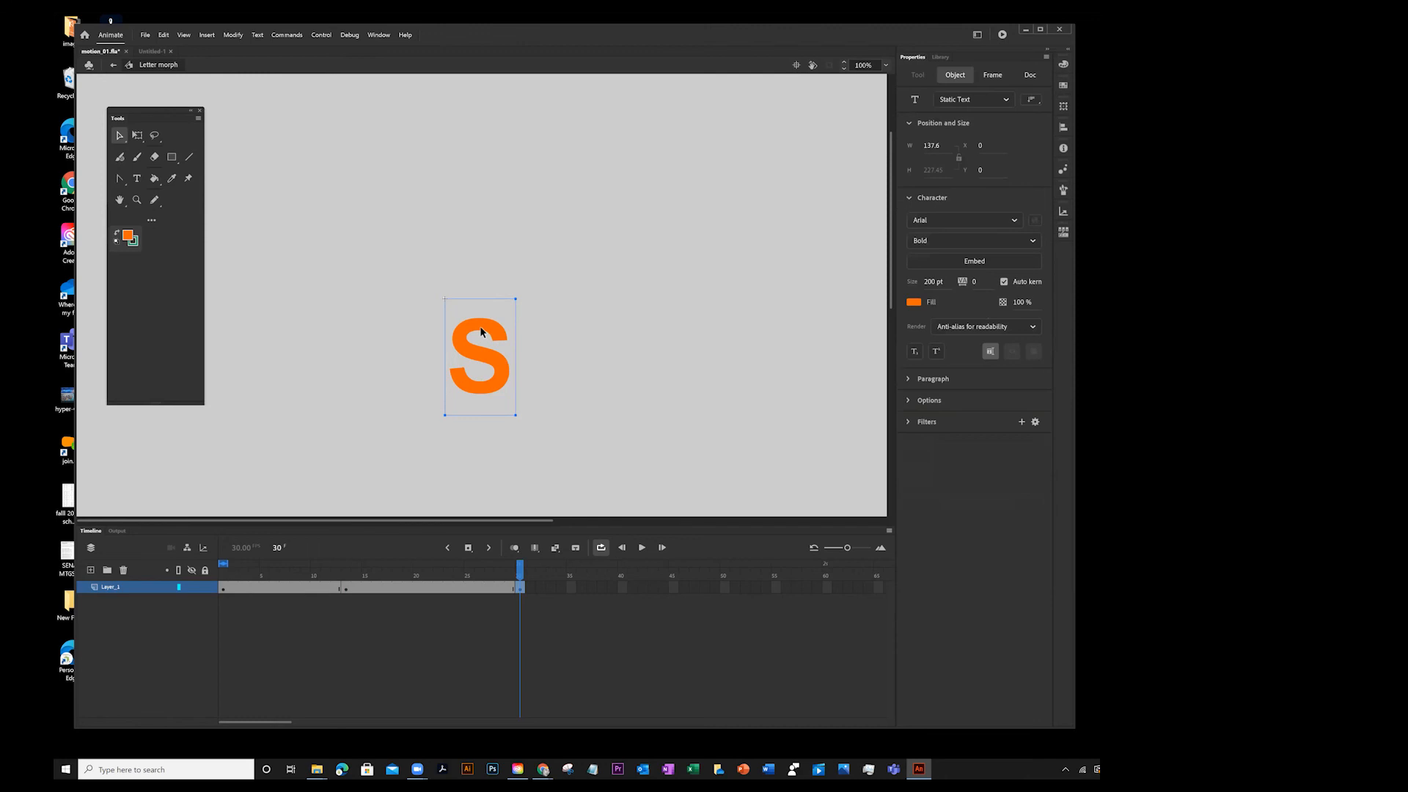
click(232, 36)
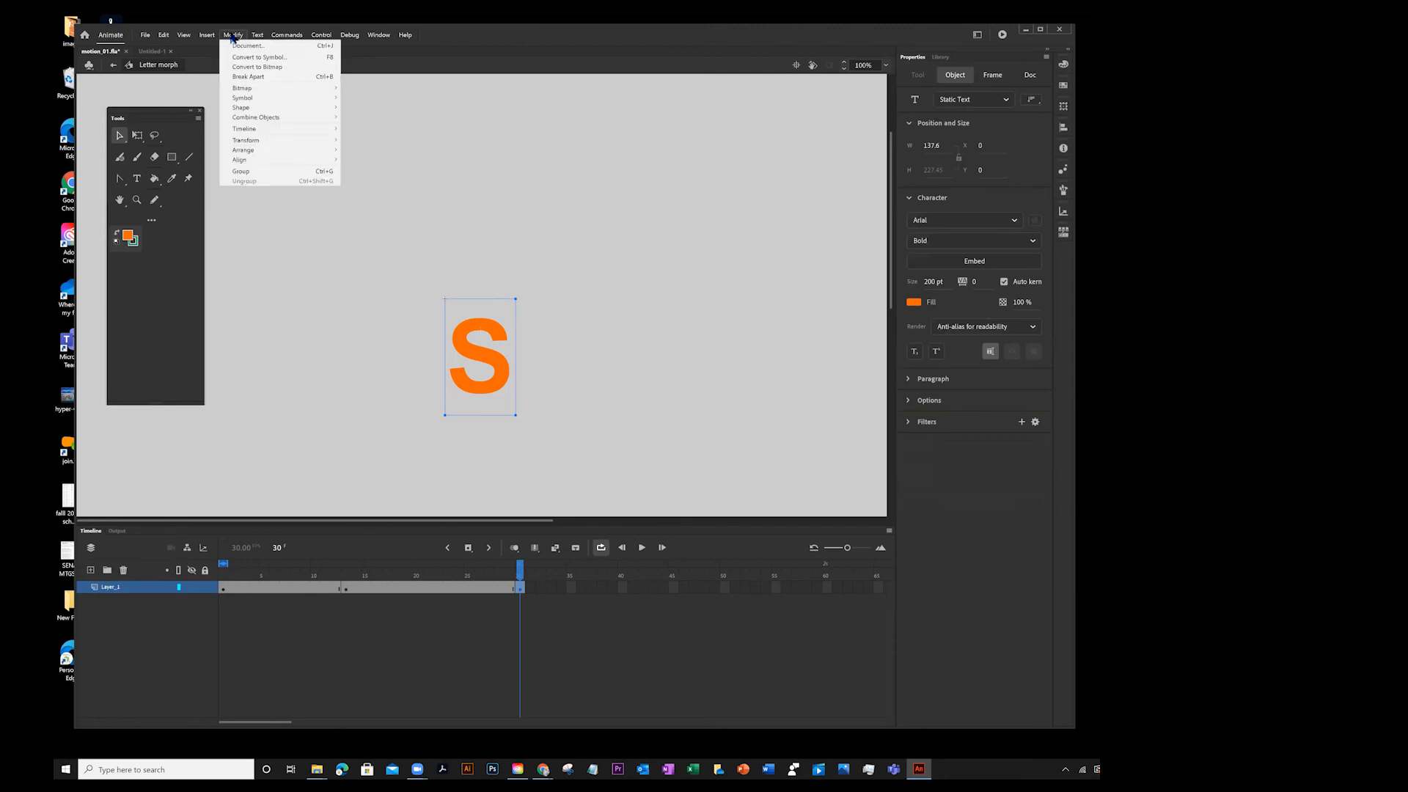
click(248, 76)
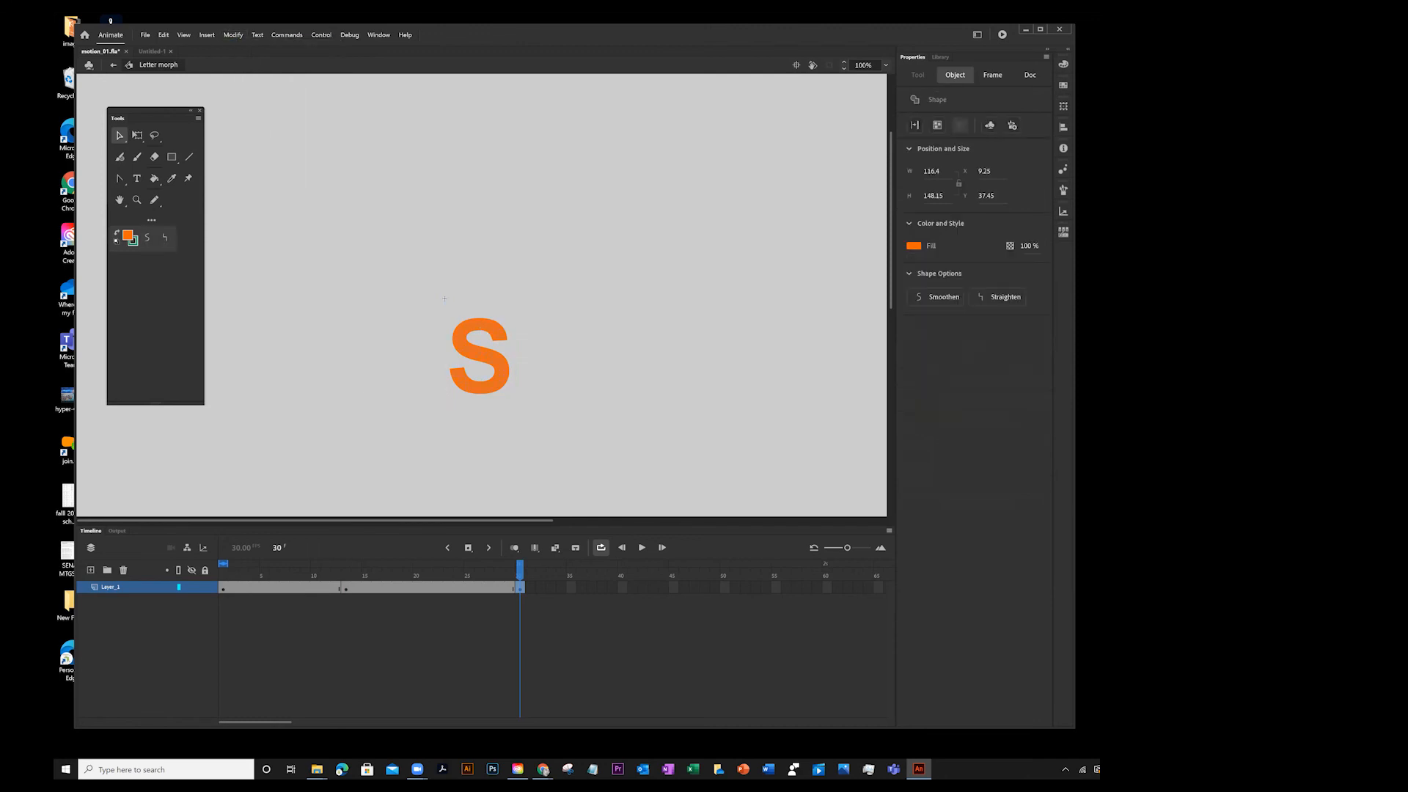
- Break apart the letter T at frame 13 into a shape
click(344, 589)
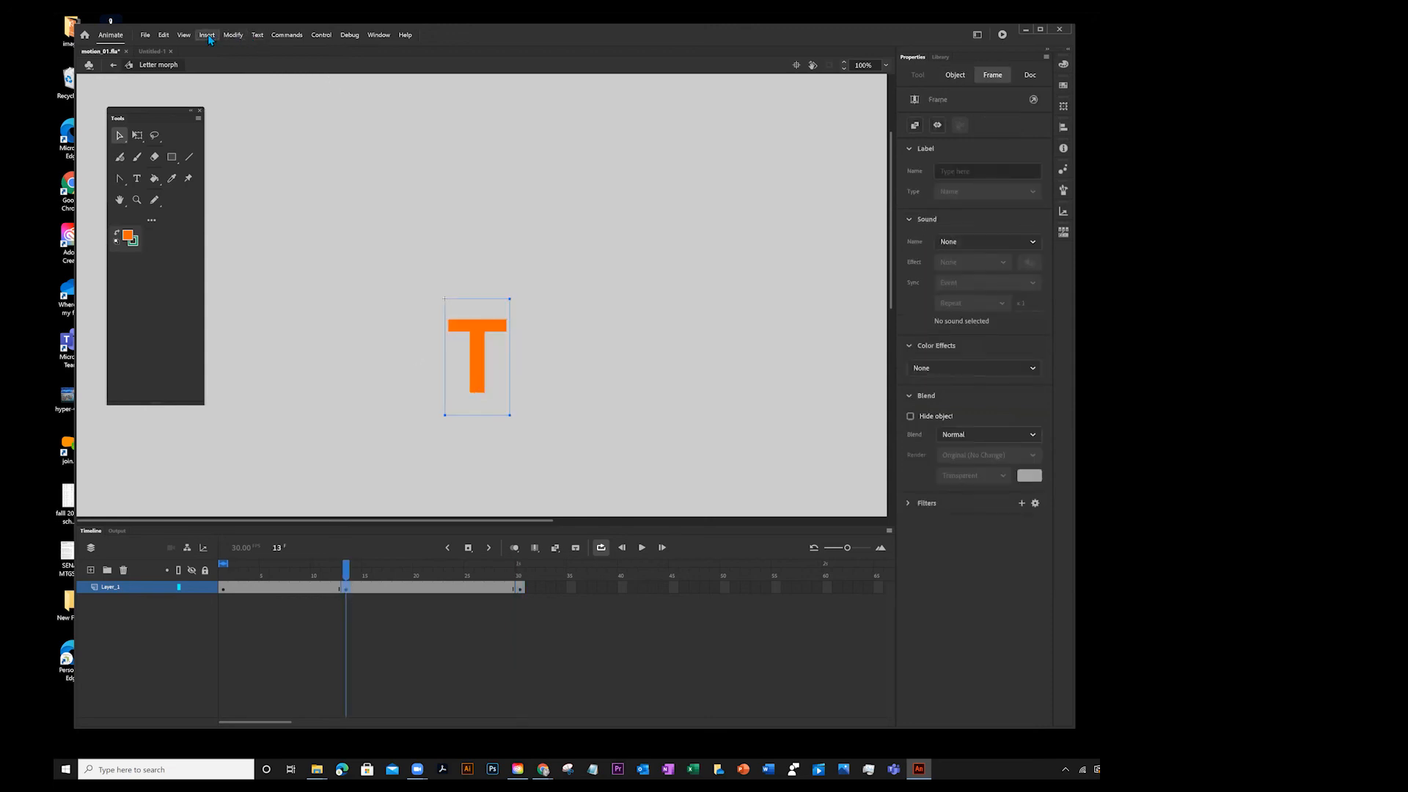
click(233, 34)
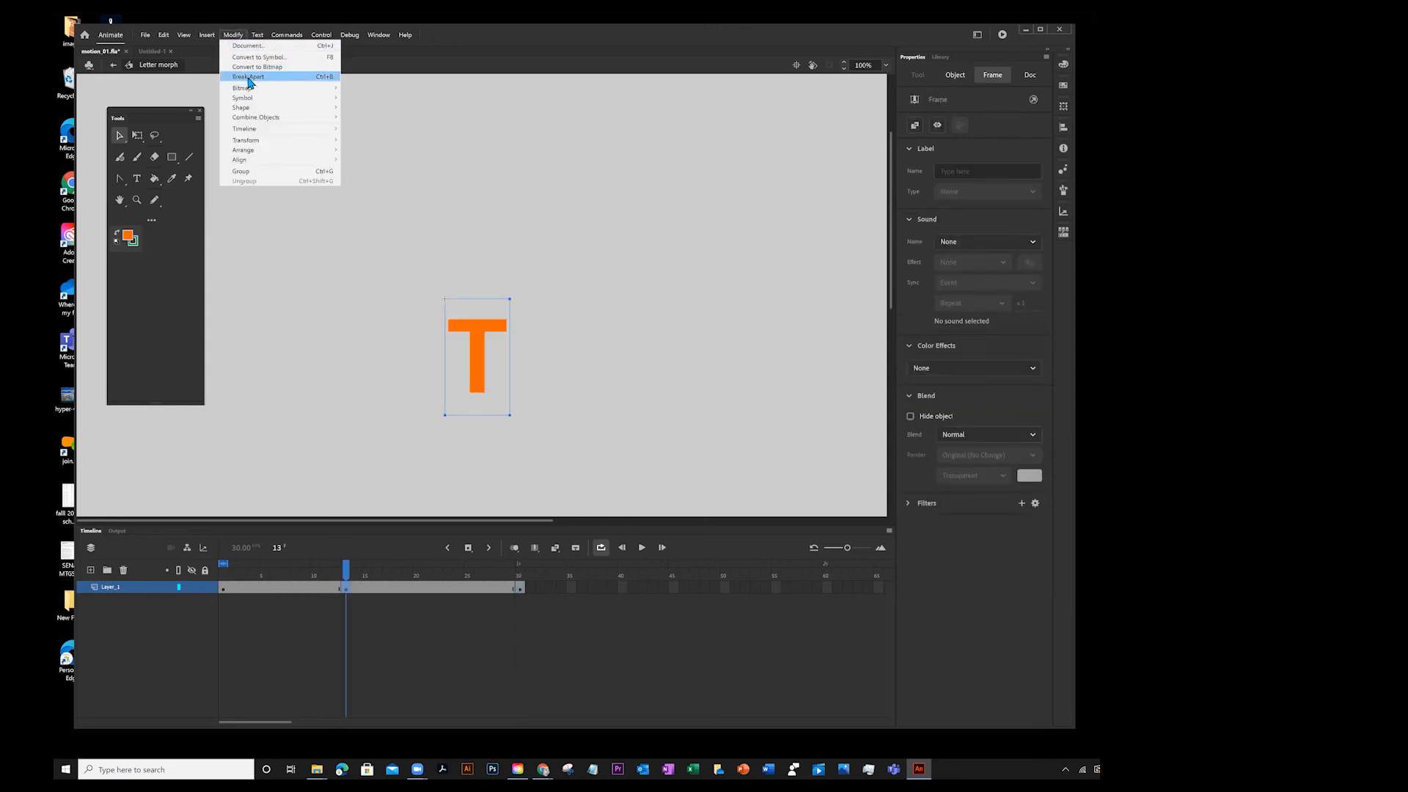
click(248, 76)
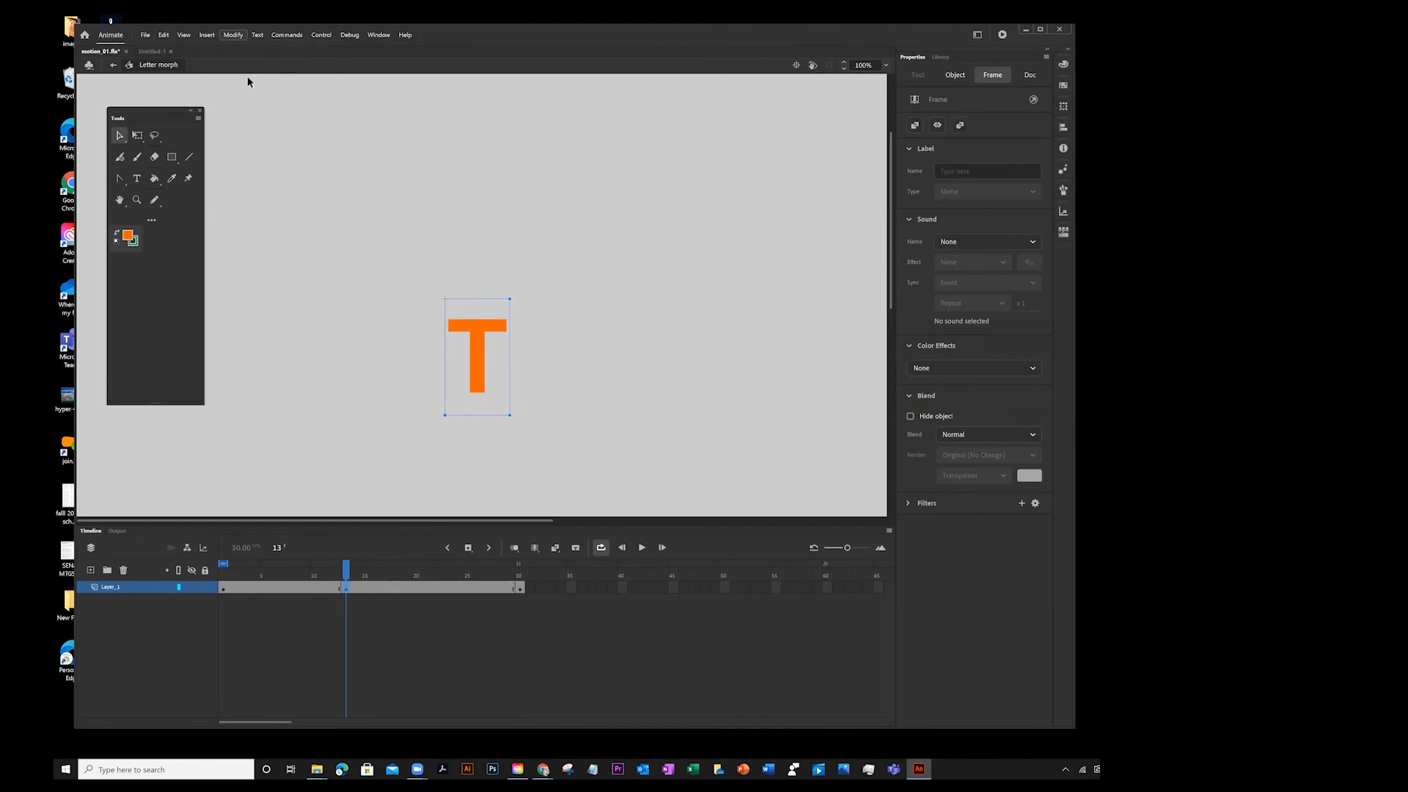
- Recolor the T shape at frame 13, trying a green fill before settling on yellow
click(127, 235)
click(214, 271)
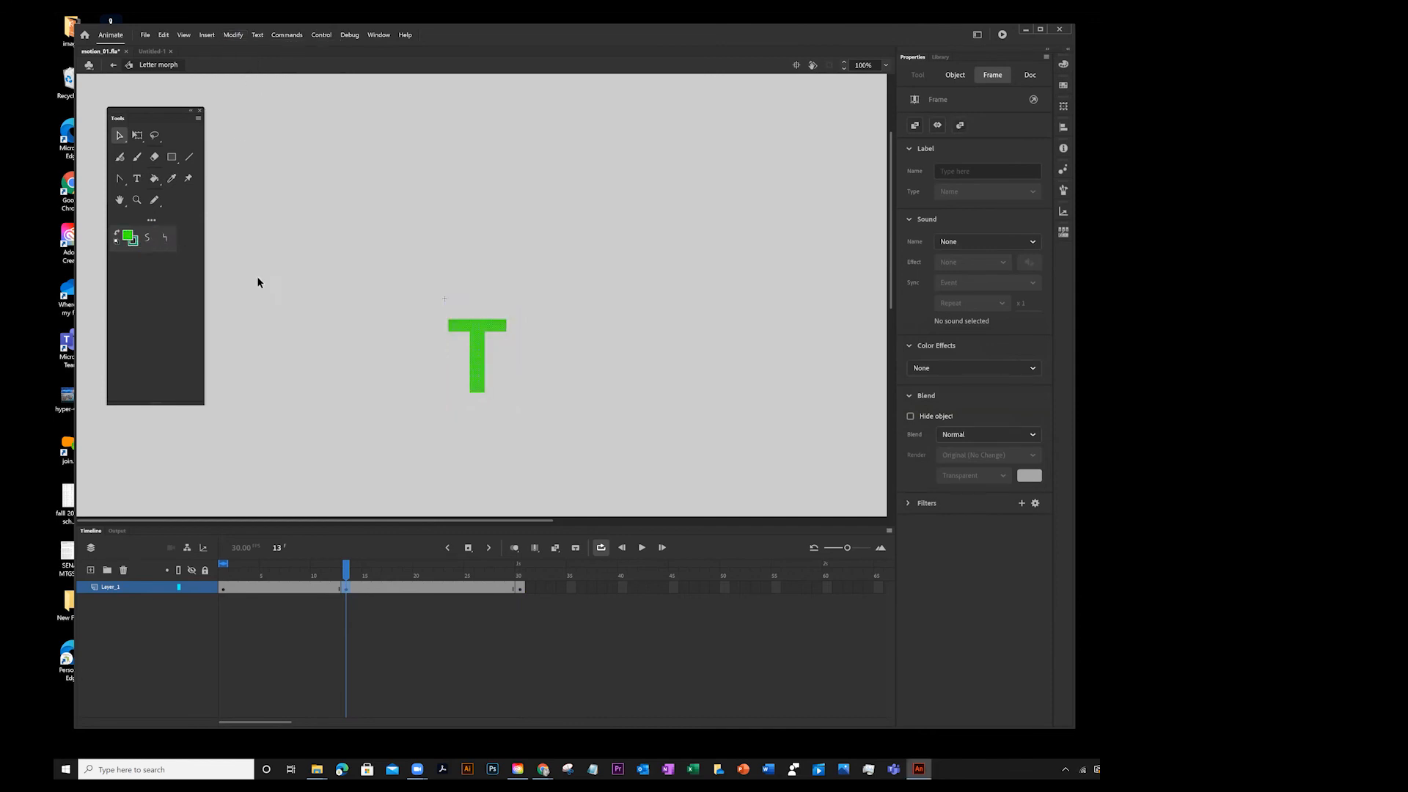
click(223, 588)
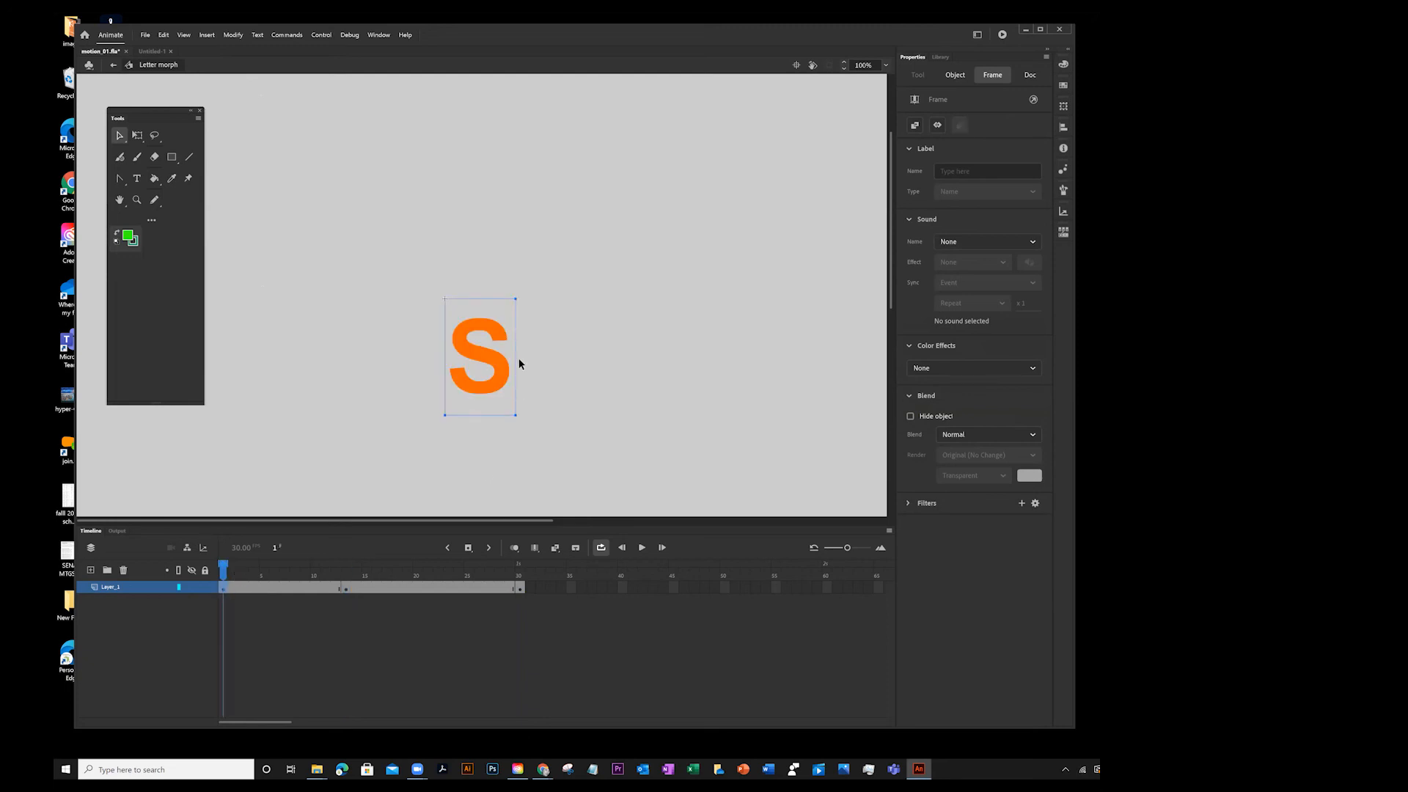
click(347, 589)
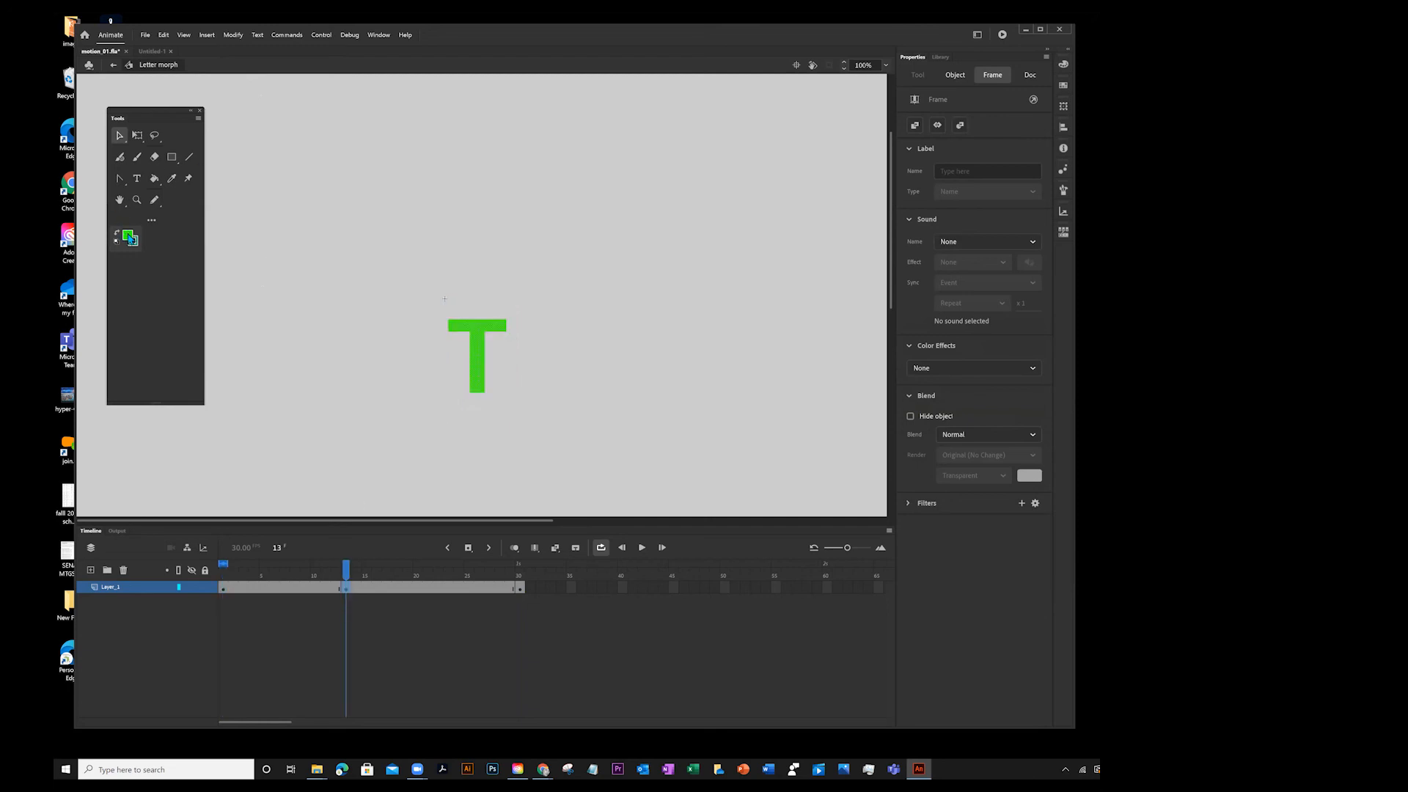
click(128, 235)
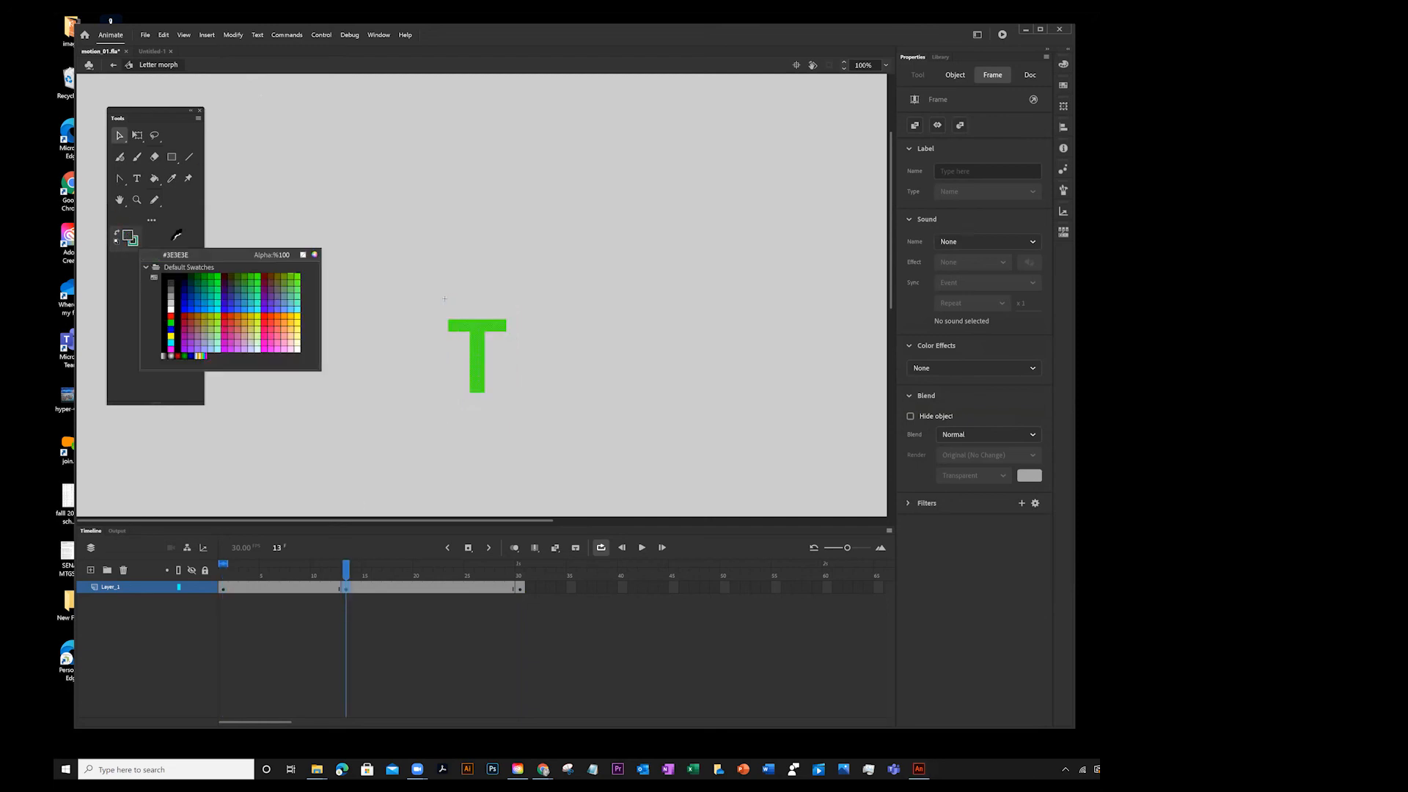
click(297, 316)
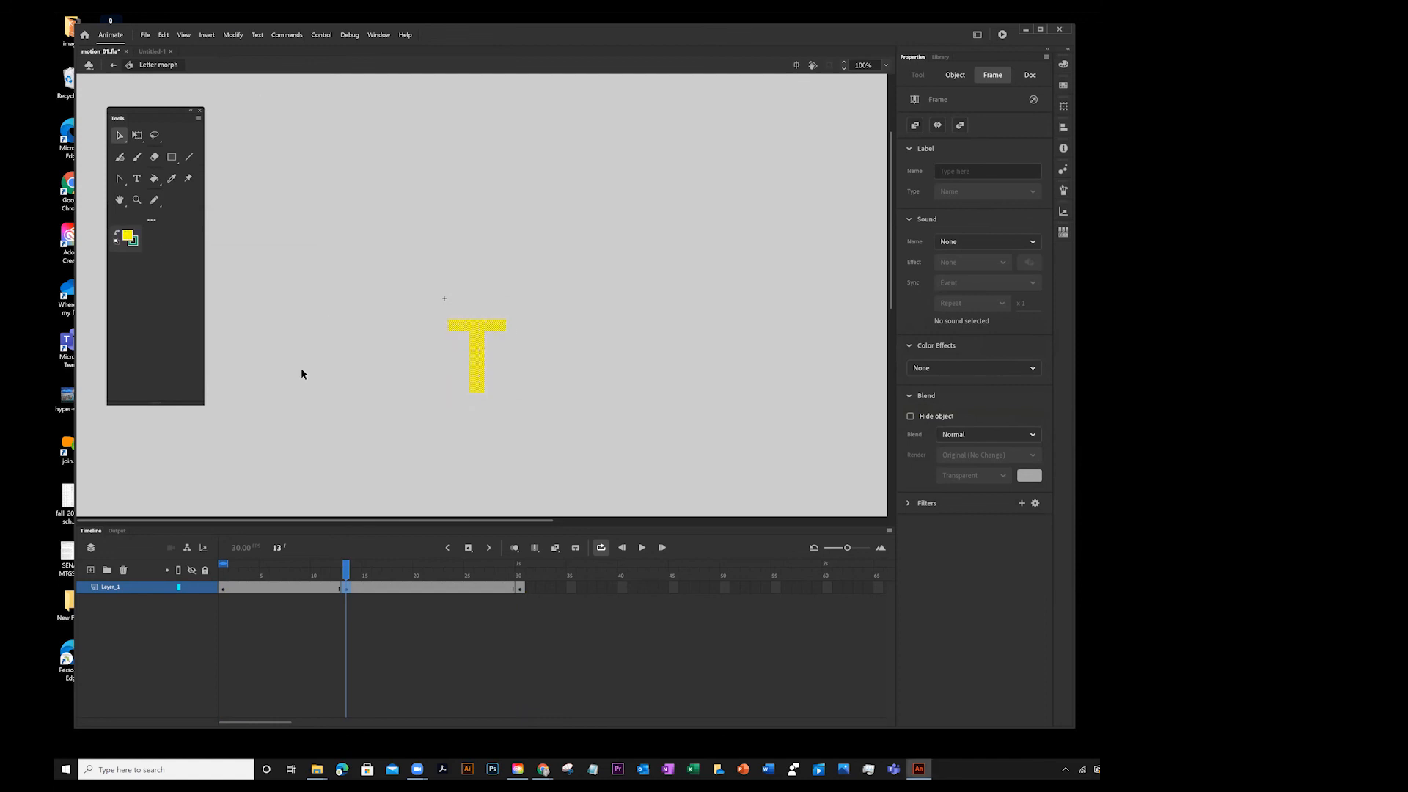
- Break apart the letter S at frame 1 into a shape
click(223, 587)
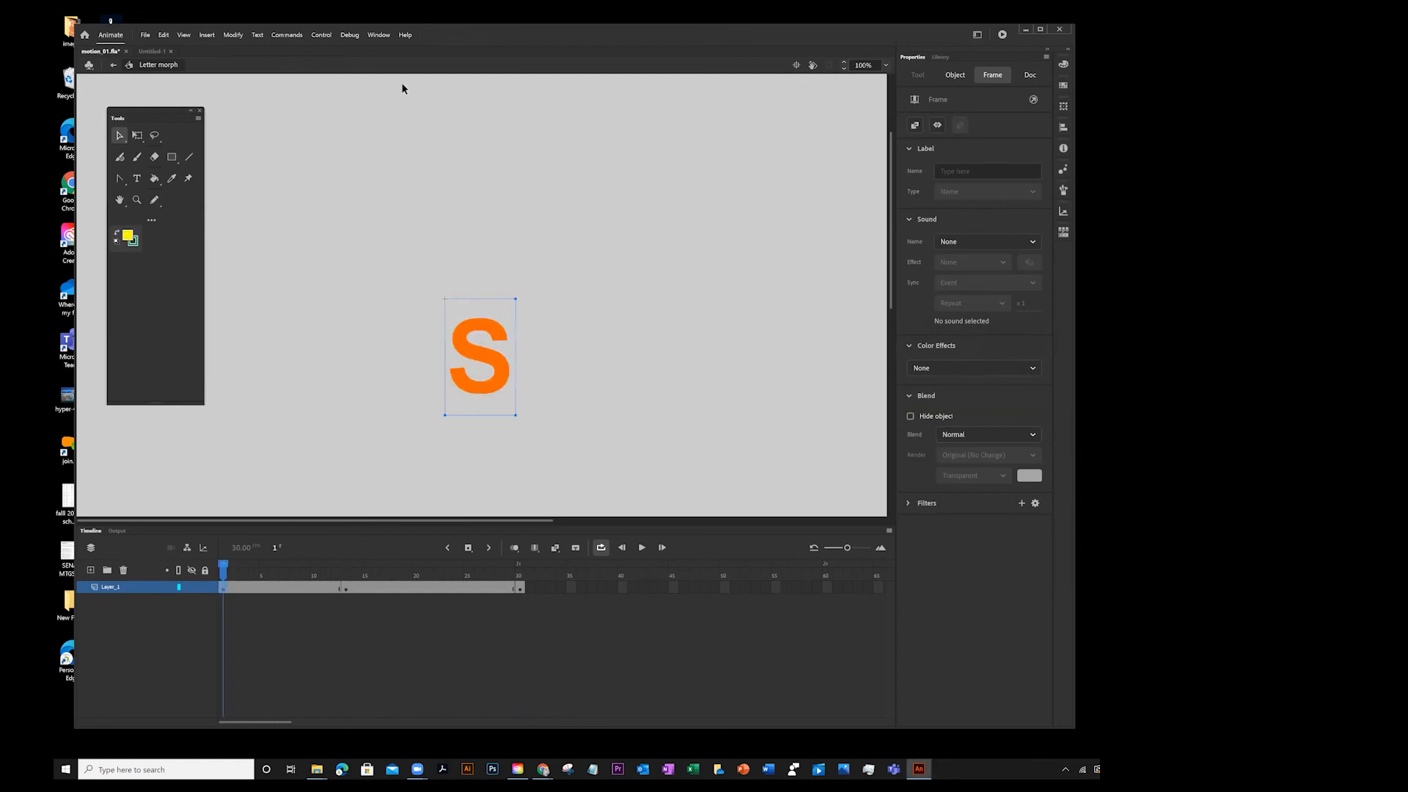
click(223, 35)
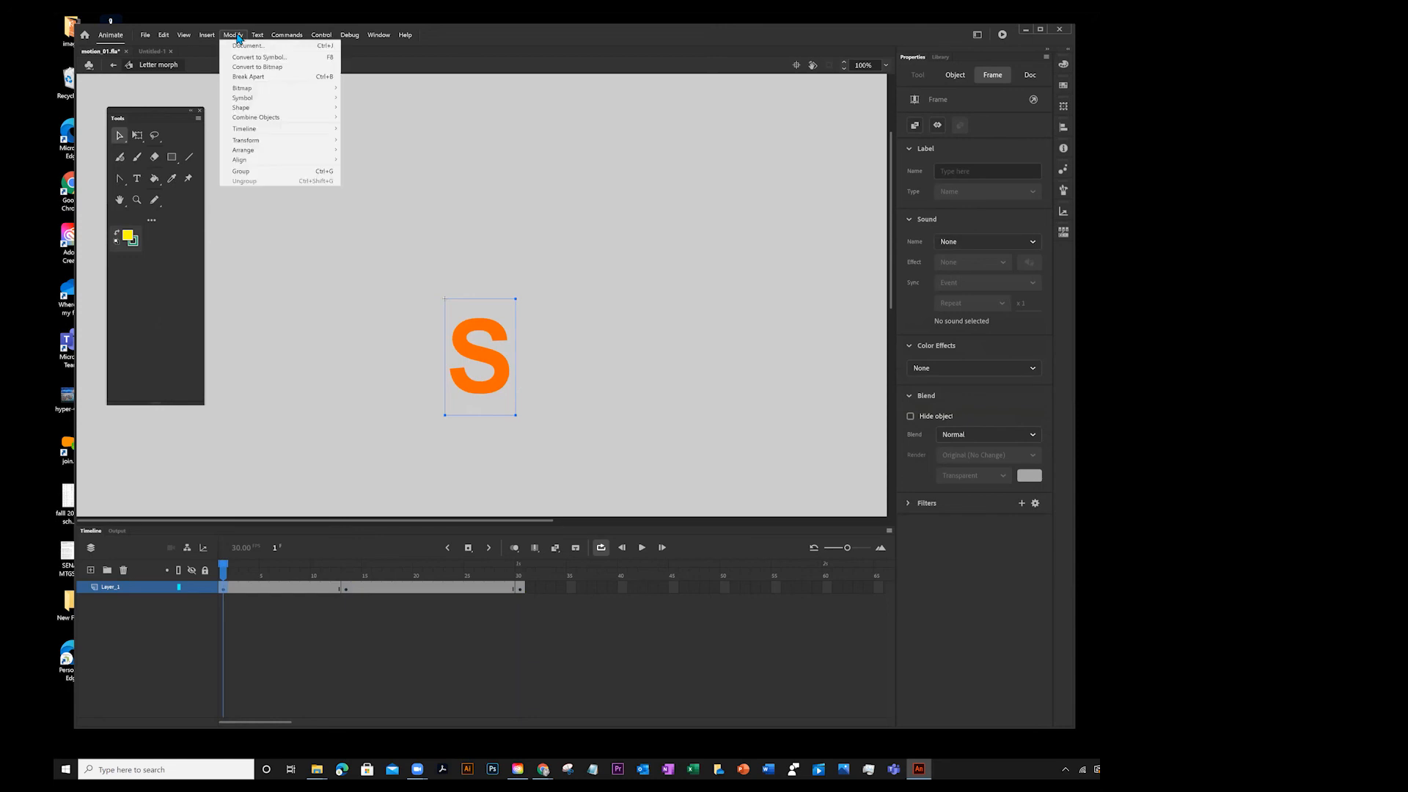
click(246, 77)
drag(223, 566, 105, 562)
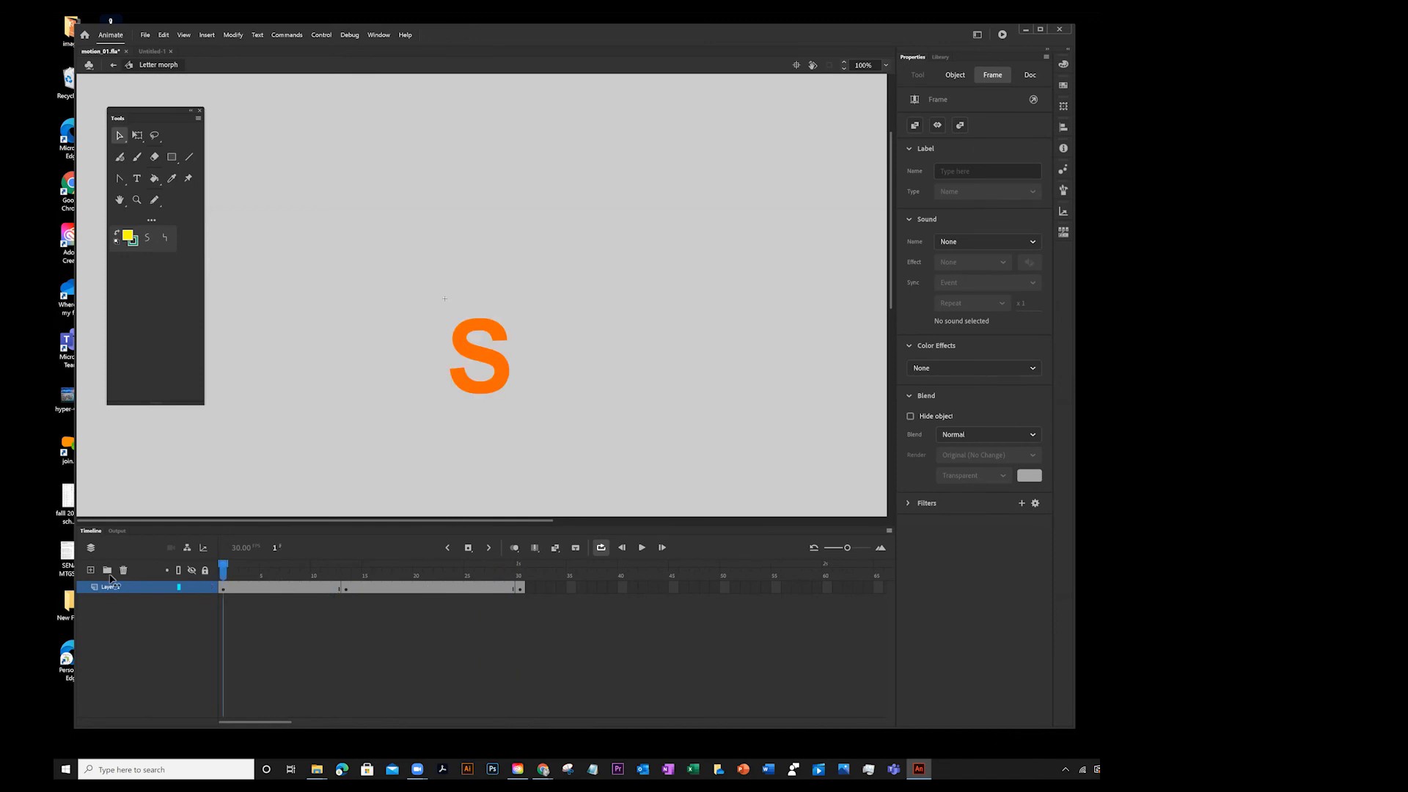
- Select all frames of Layer_1 and create shape tweens across both spans between the keyframes
click(141, 587)
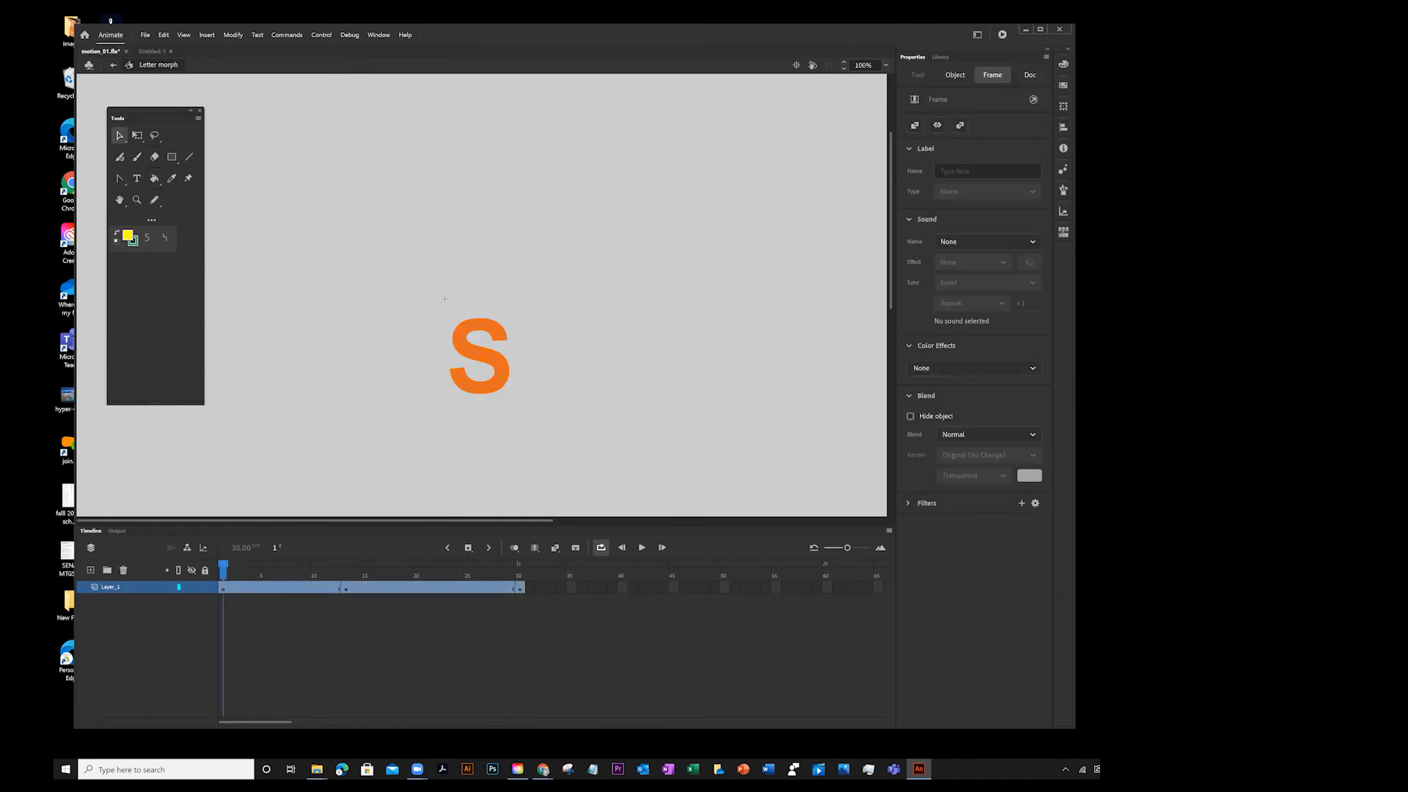
click(140, 587)
click(143, 587)
click(380, 606)
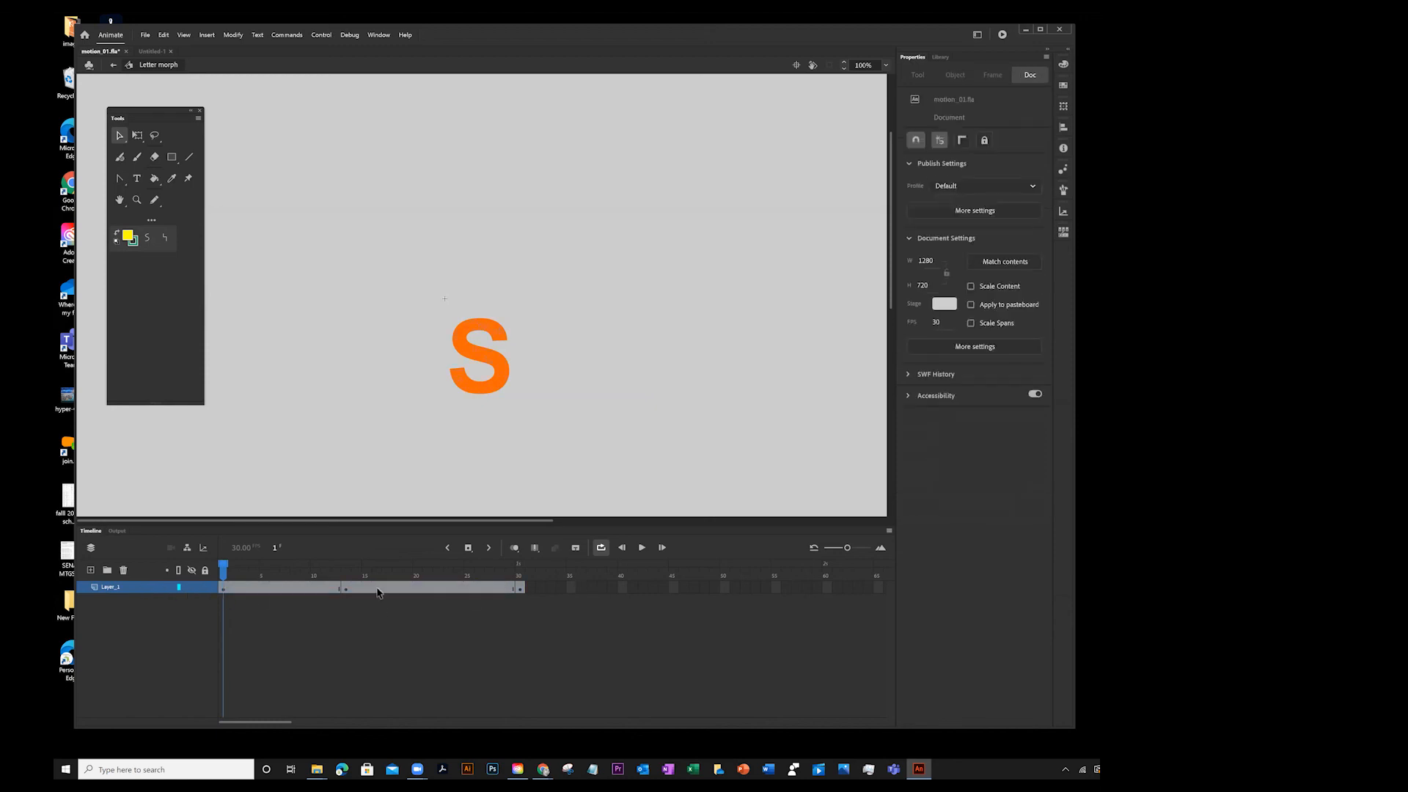
click(377, 588)
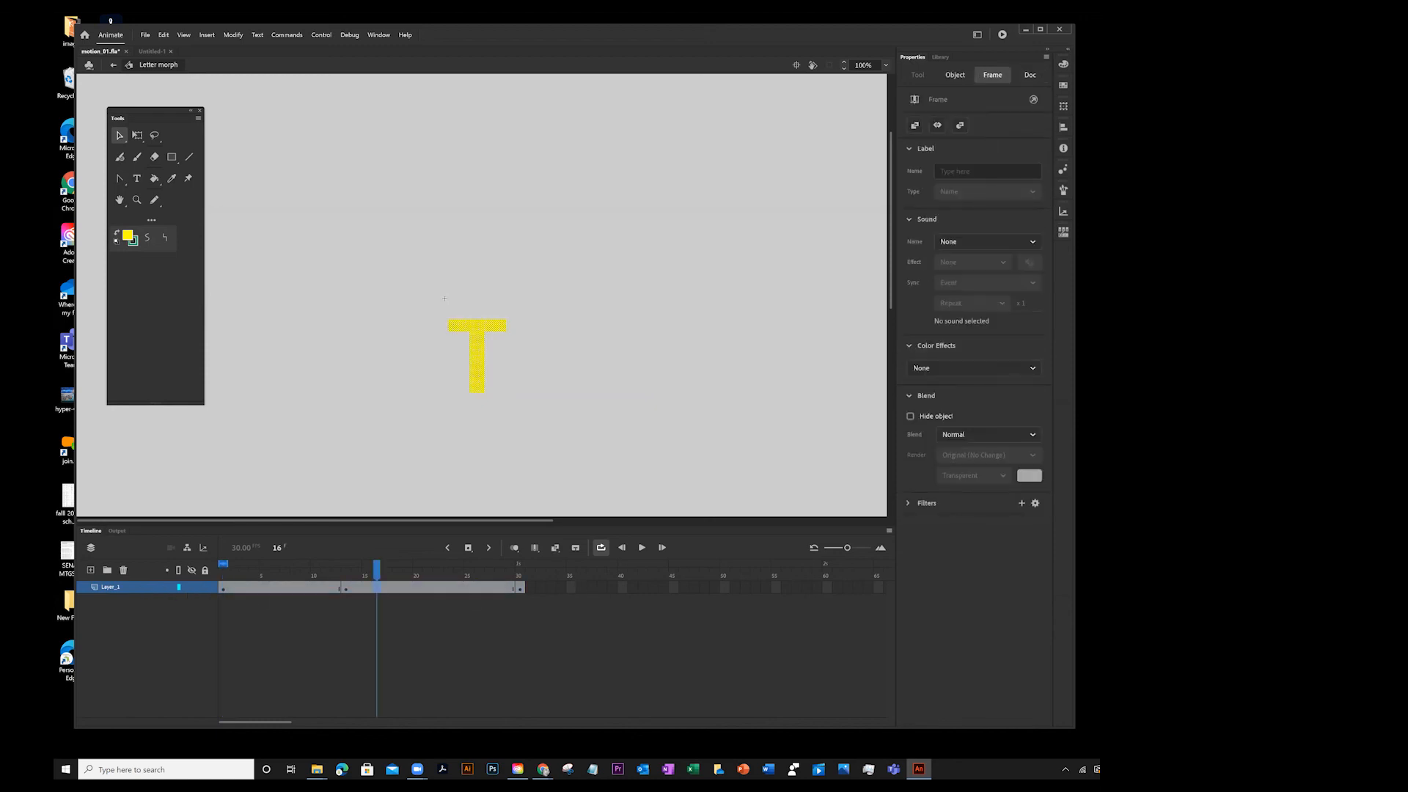
click(295, 583)
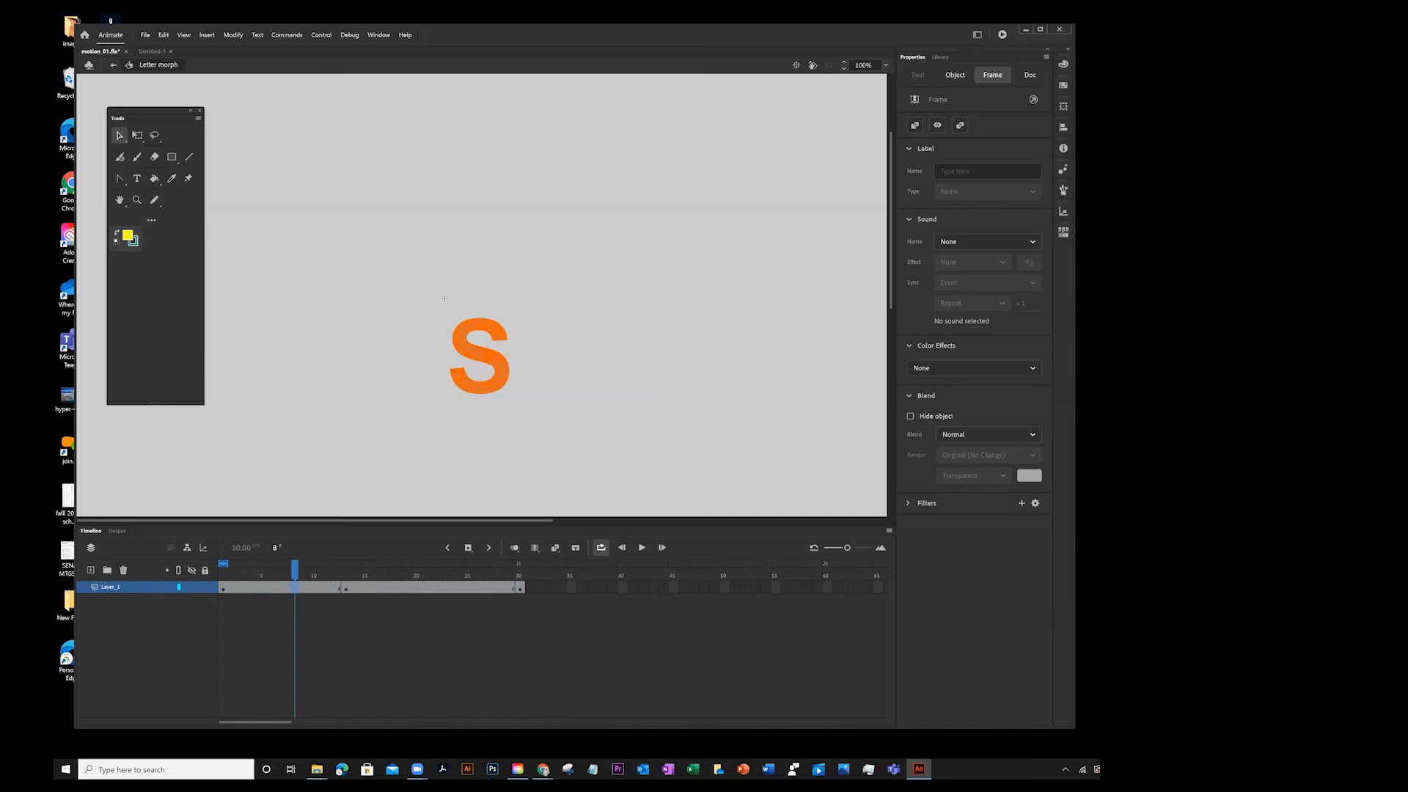
click(387, 587)
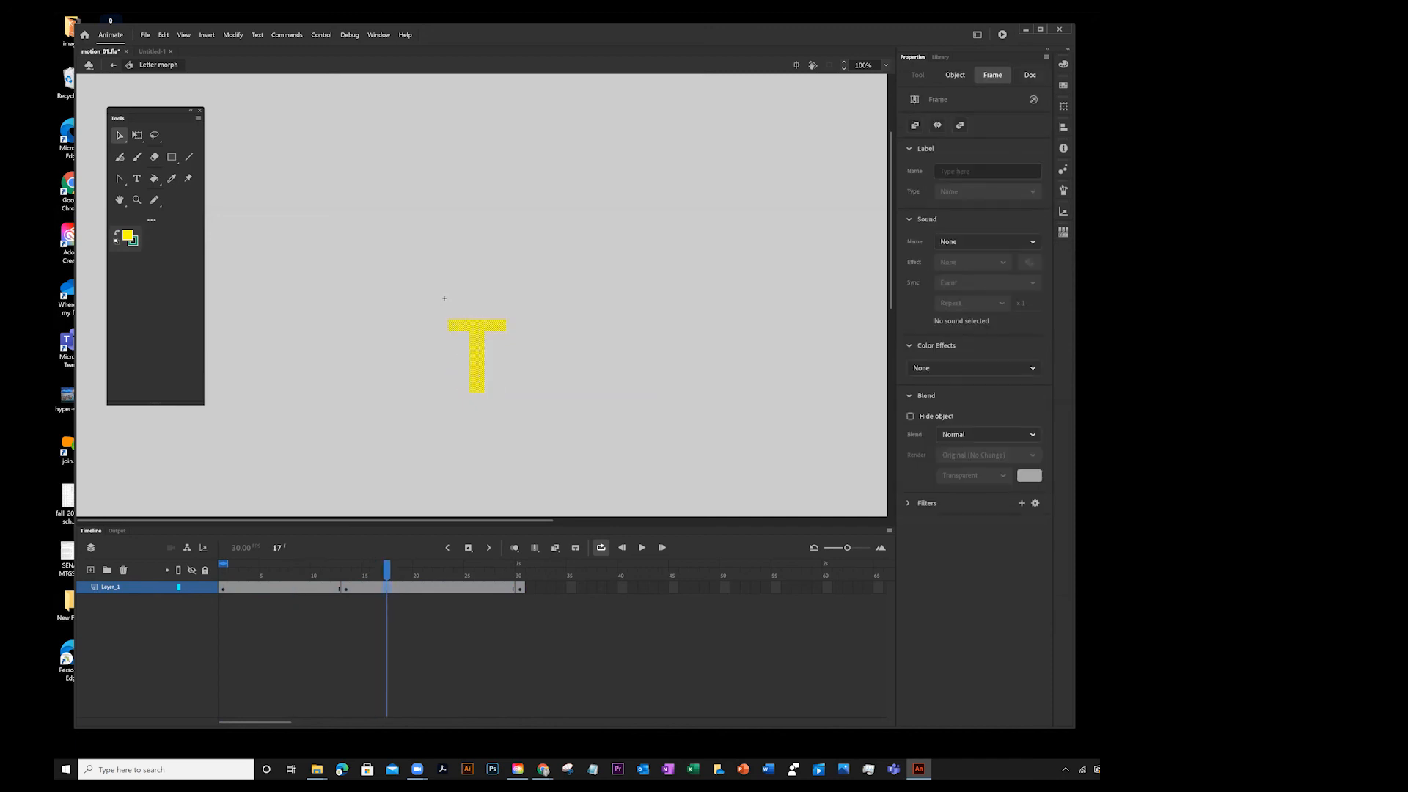
click(141, 588)
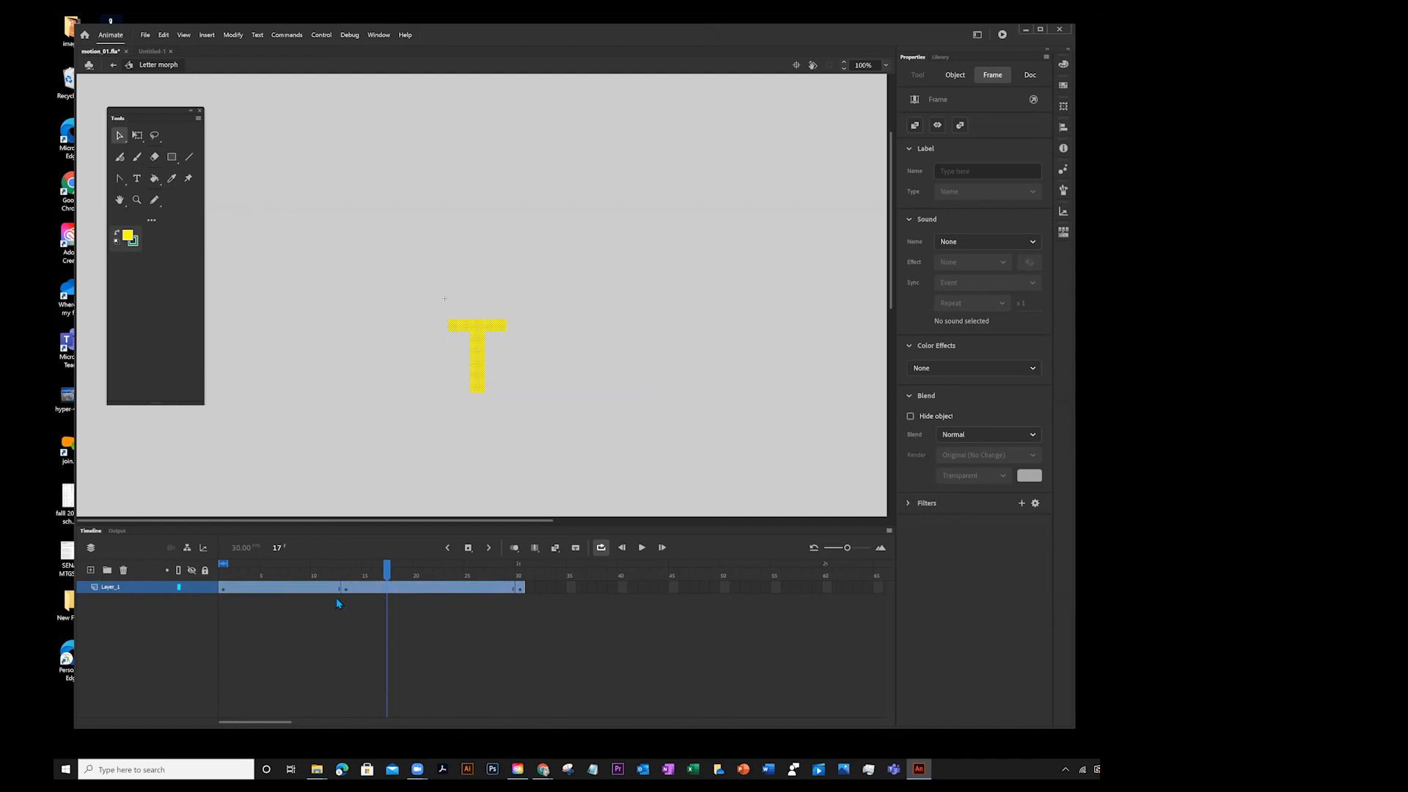
right_click(286, 589)
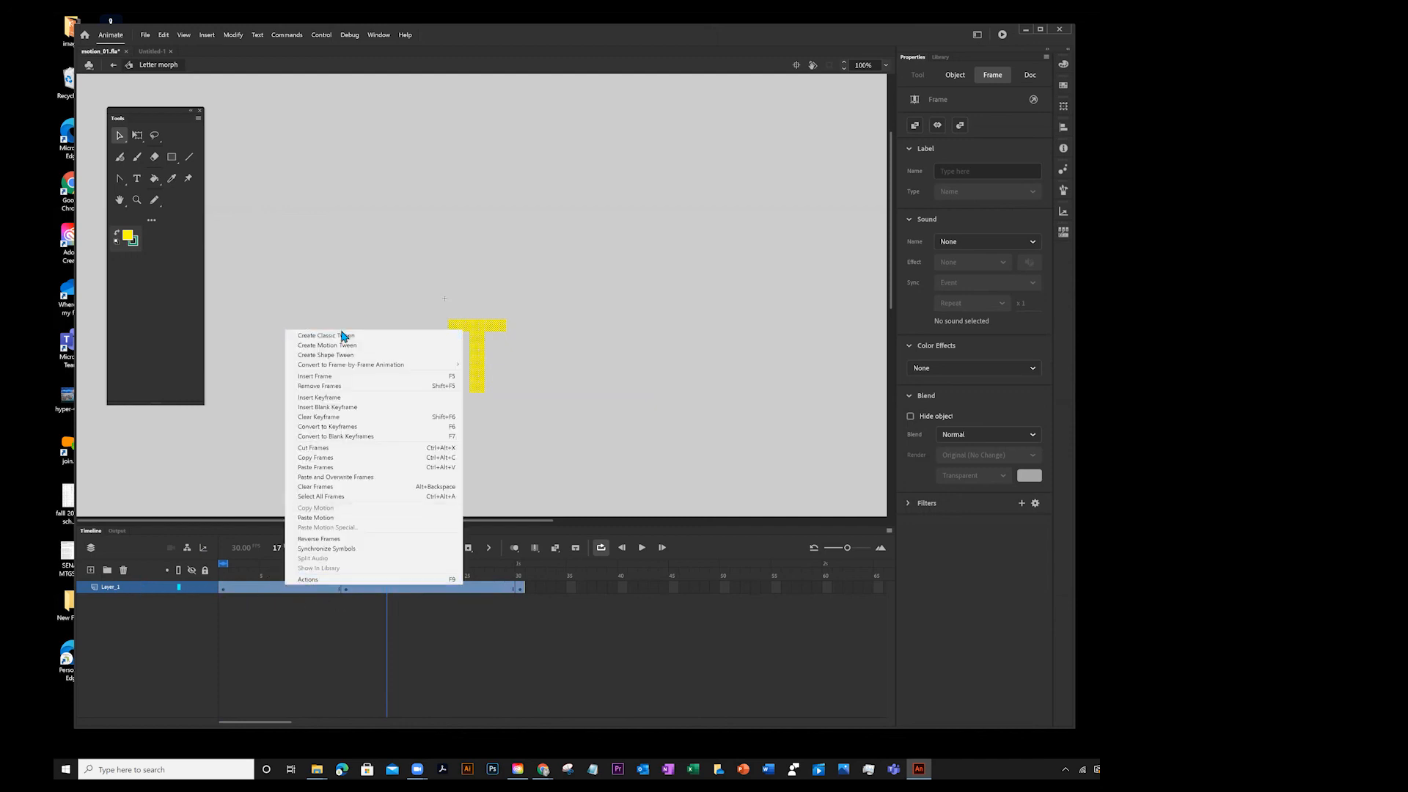
click(332, 357)
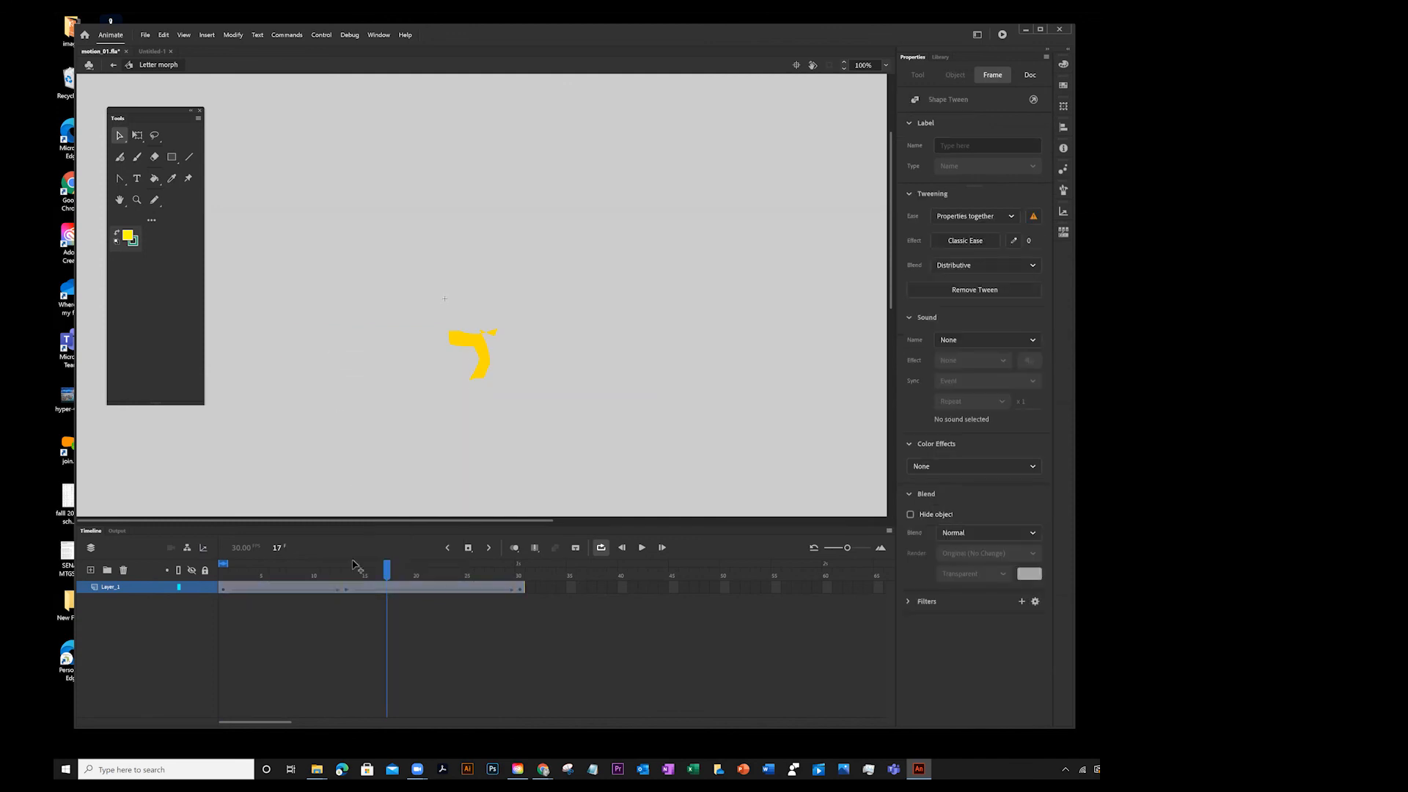
- Play the letter morph from frame 1 several times to preview the shape tweens
drag(387, 567, 277, 561)
key(Return)
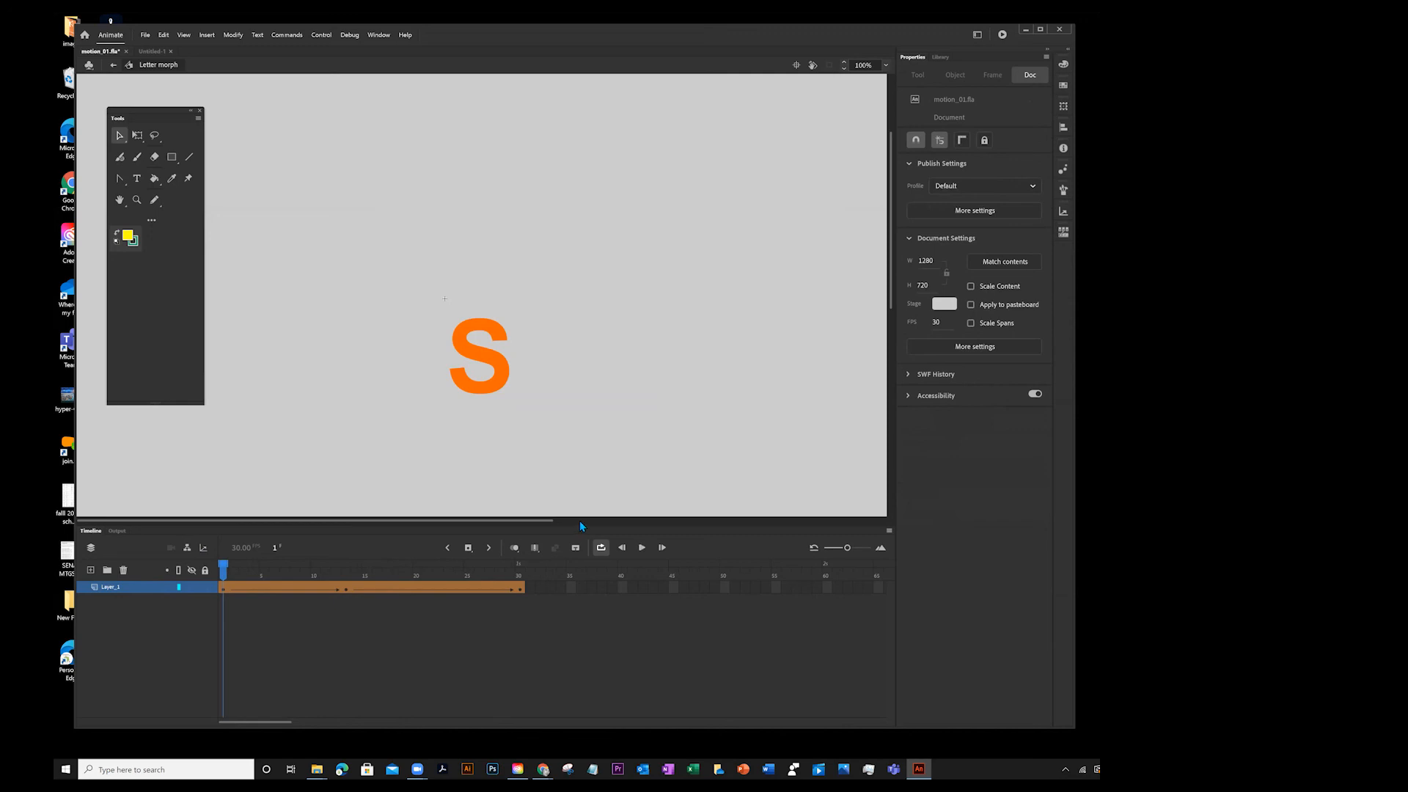
key(Return)
key(Return)
key(Return)
key(Return)
key(Return)
- Add a shape hint at frame 1 and place it on the upper-right tip of the S
click(221, 576)
click(233, 35)
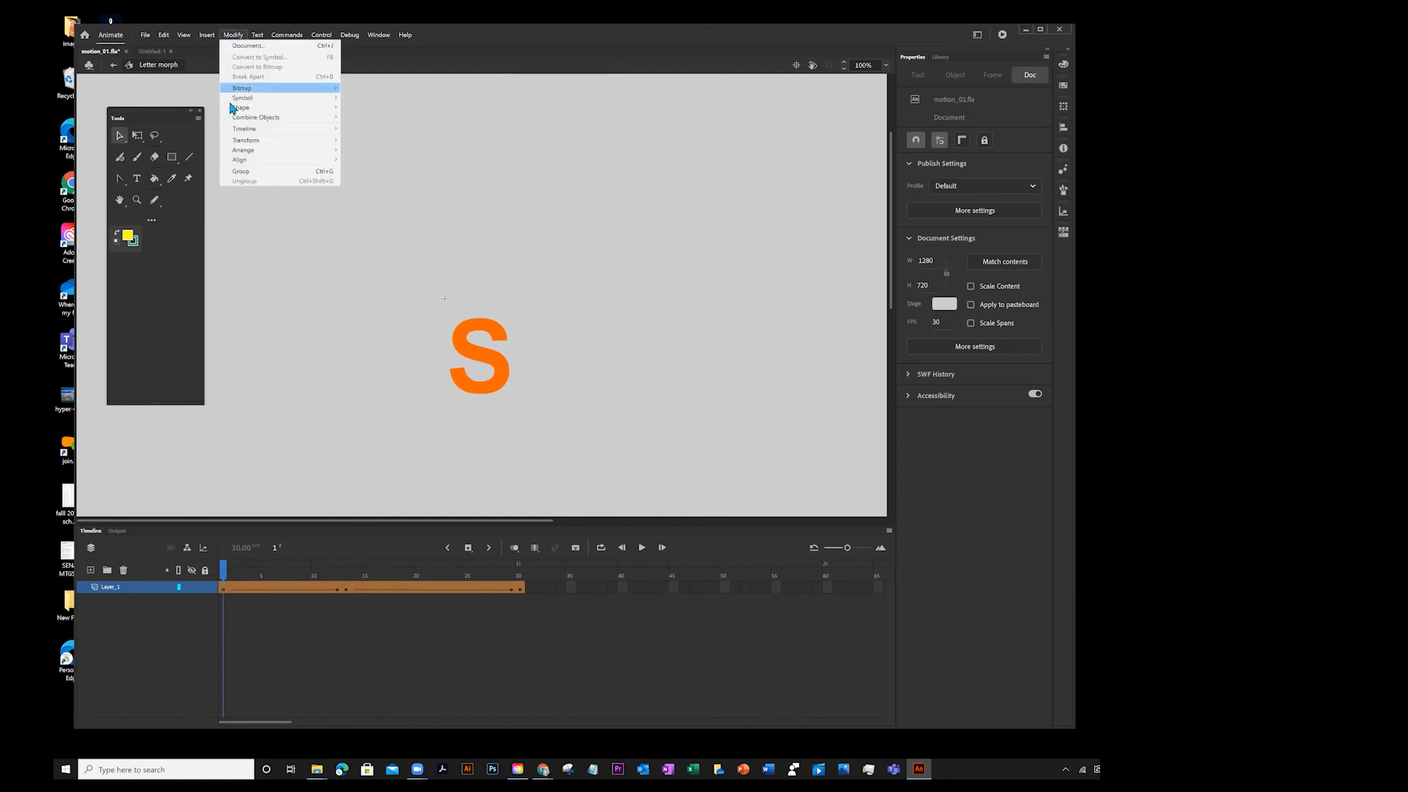
mouse_move(236, 110)
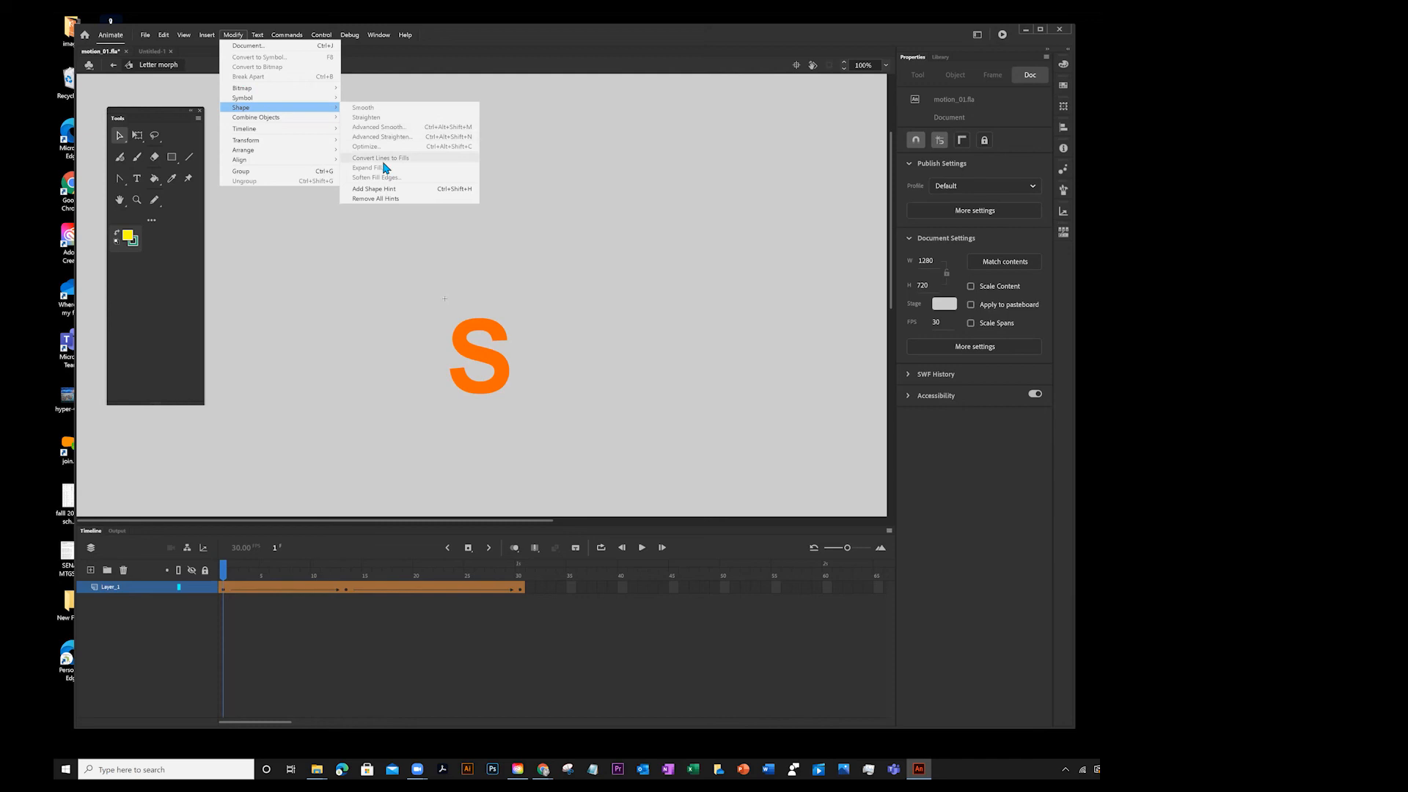
click(374, 189)
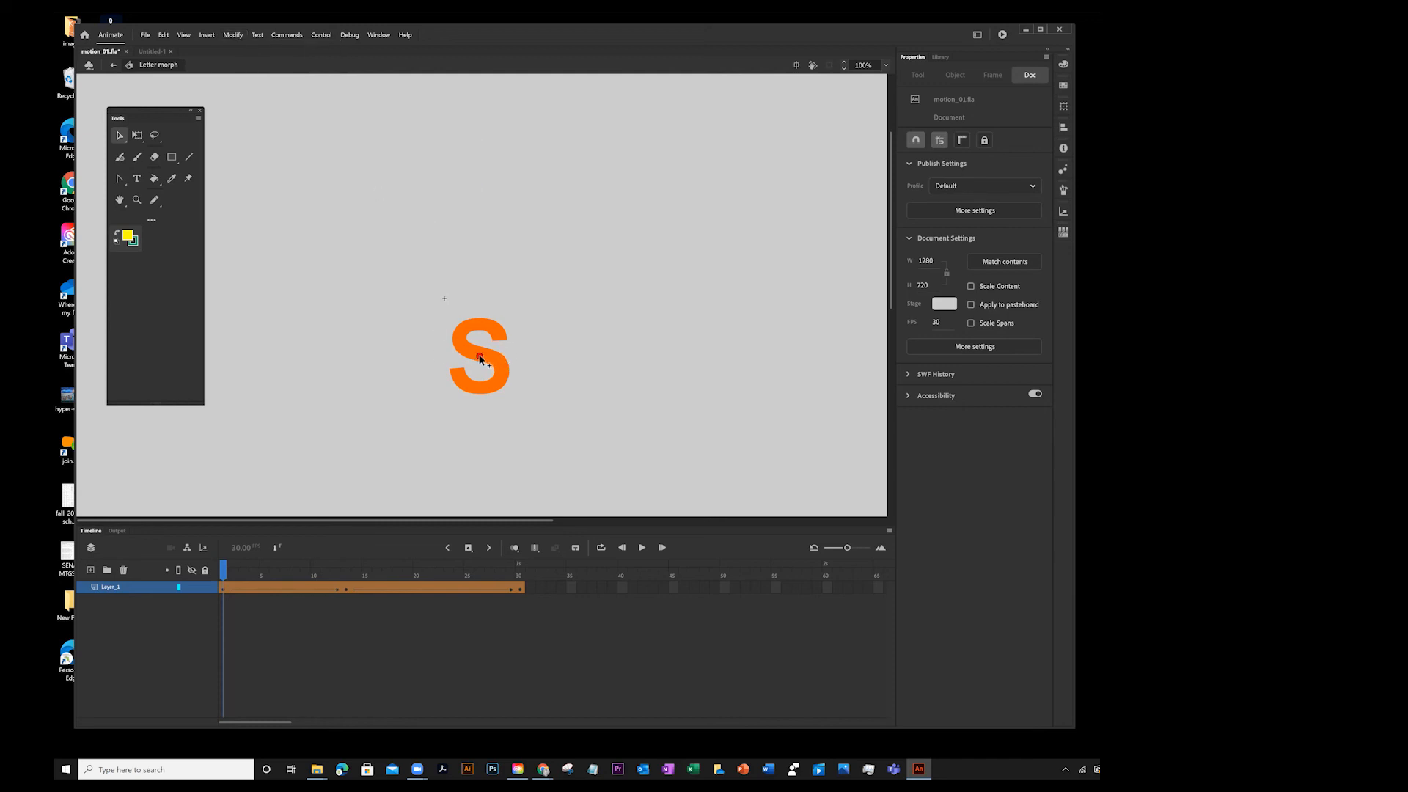
mouse_move(499, 341)
mouse_down()
mouse_move(489, 309)
mouse_move(504, 339)
mouse_up()
- Place the matching shape hint on the upper-right corner of the T at frame 13 and play the morph
click(915, 141)
click(346, 589)
drag(481, 363, 505, 324)
drag(346, 570, 264, 573)
key(Return)
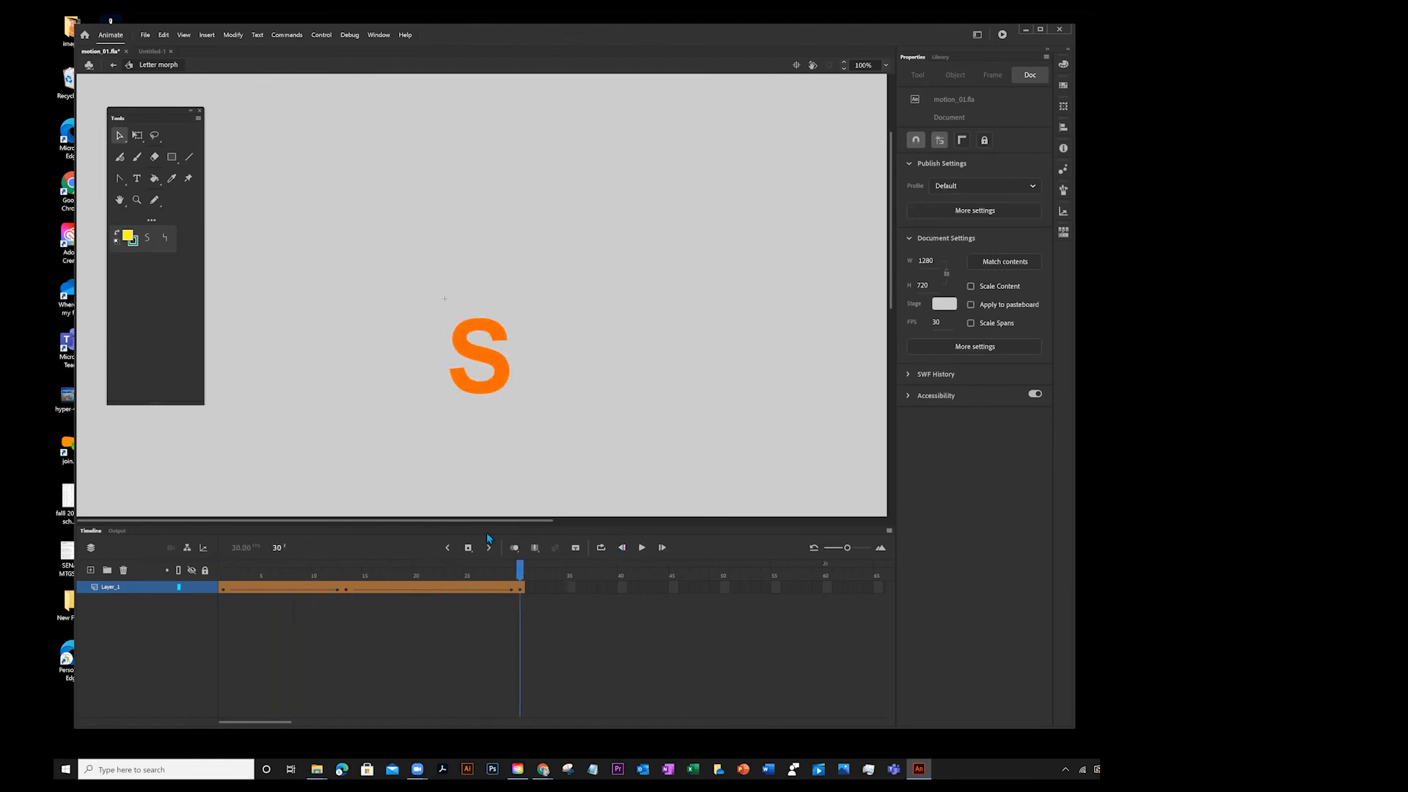
- Add a second shape hint at frame 1 and place it on the lower-left tip of the S
drag(520, 571, 176, 571)
click(234, 35)
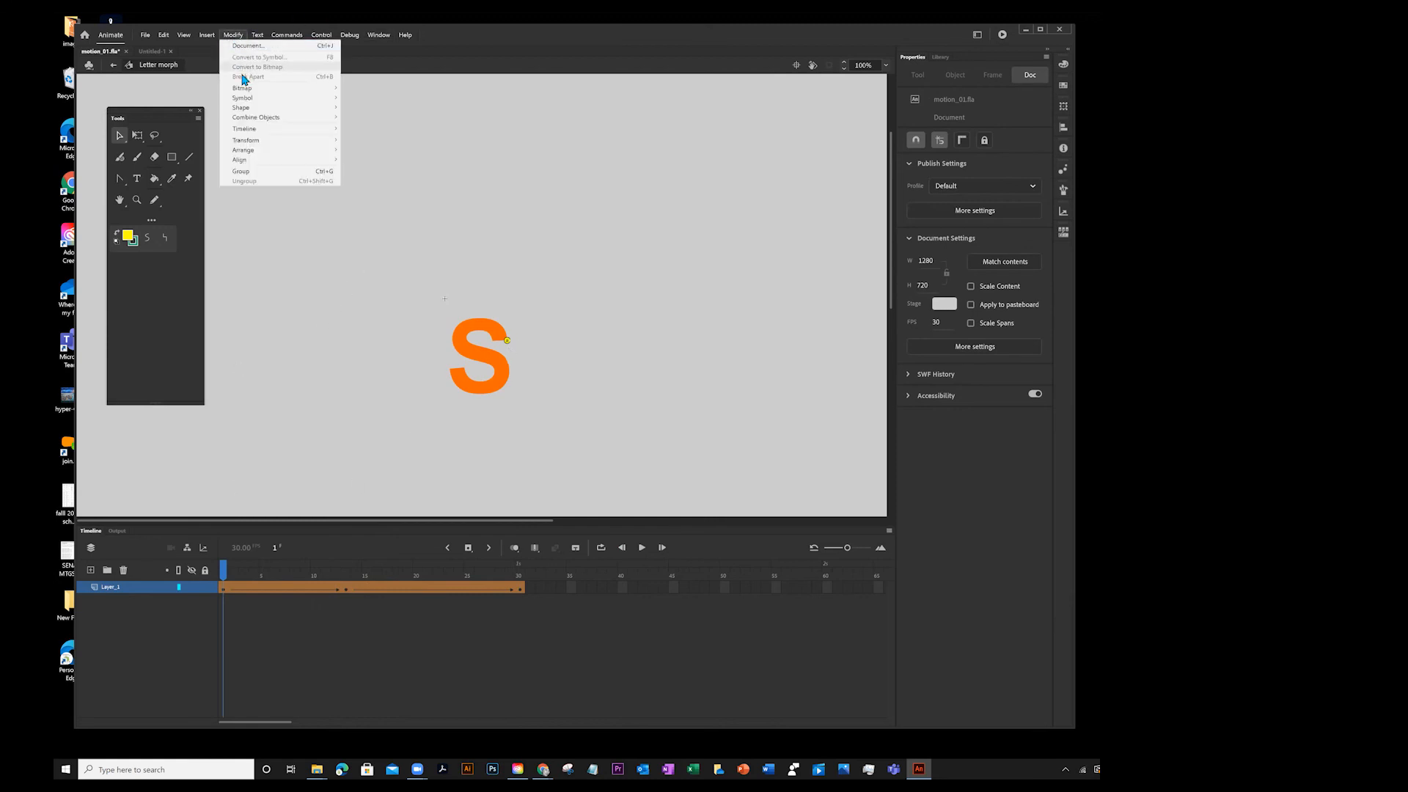
mouse_move(242, 110)
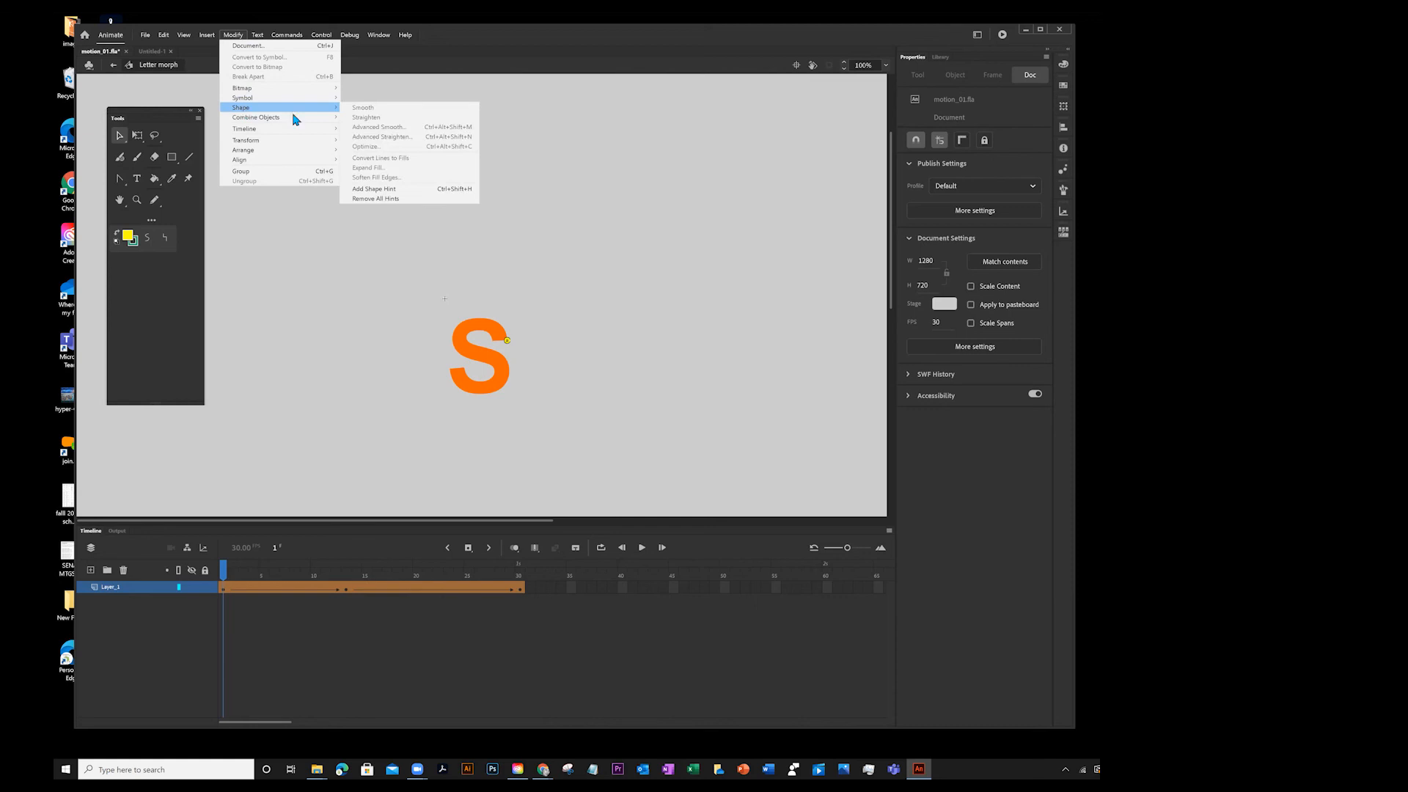
click(390, 197)
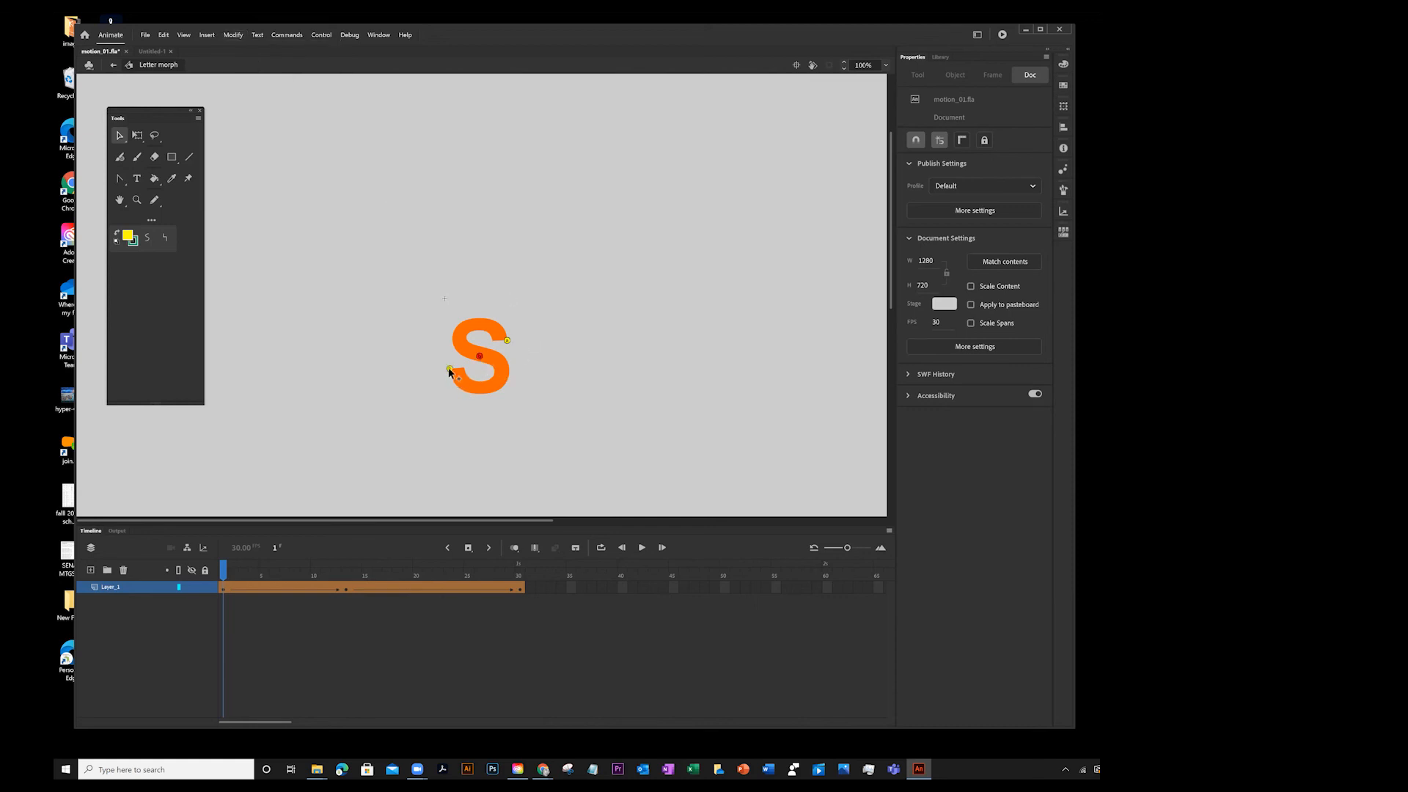
- Place the matching second hint on the lower-left corner of the T's stem at frame 13 and play the morph
click(348, 591)
drag(478, 358, 470, 394)
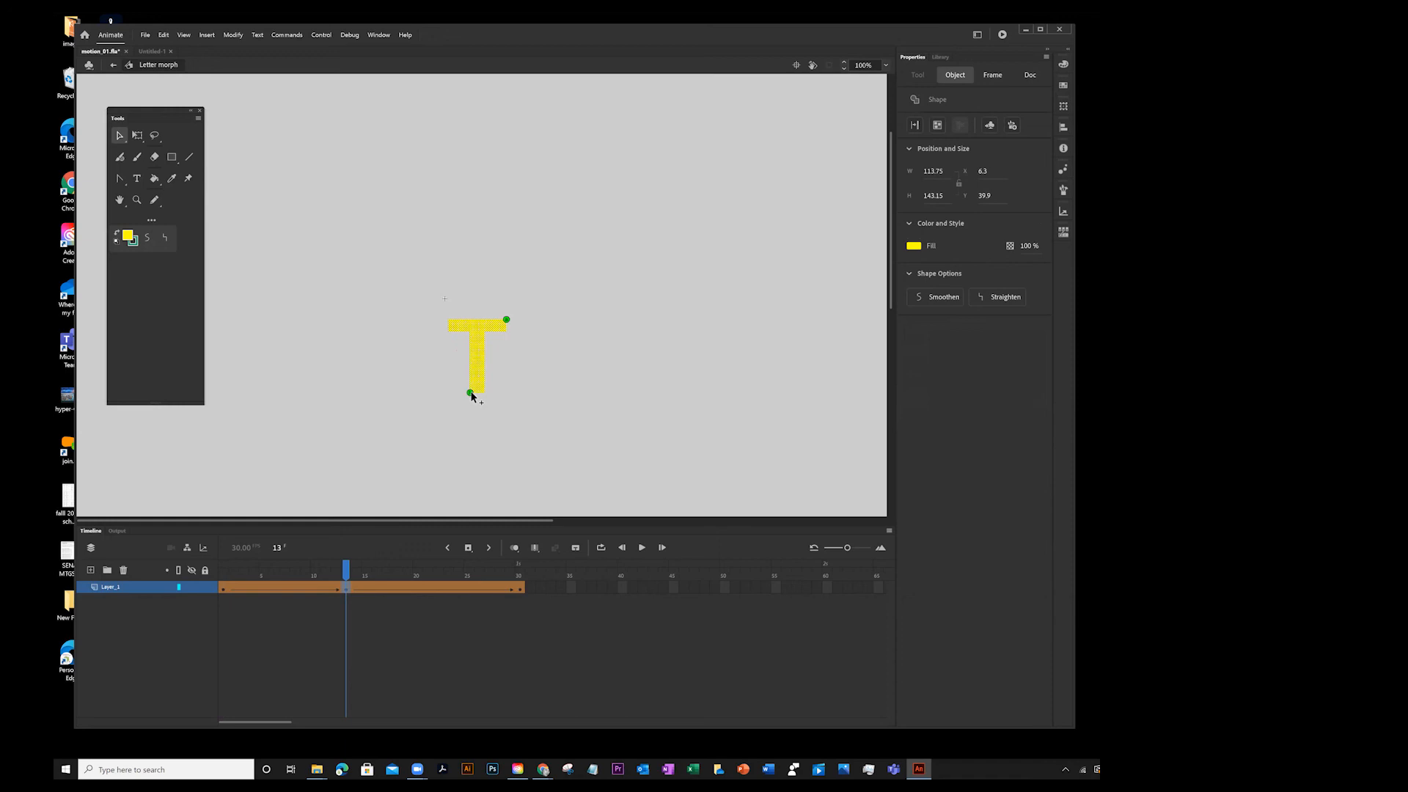
key(Return)
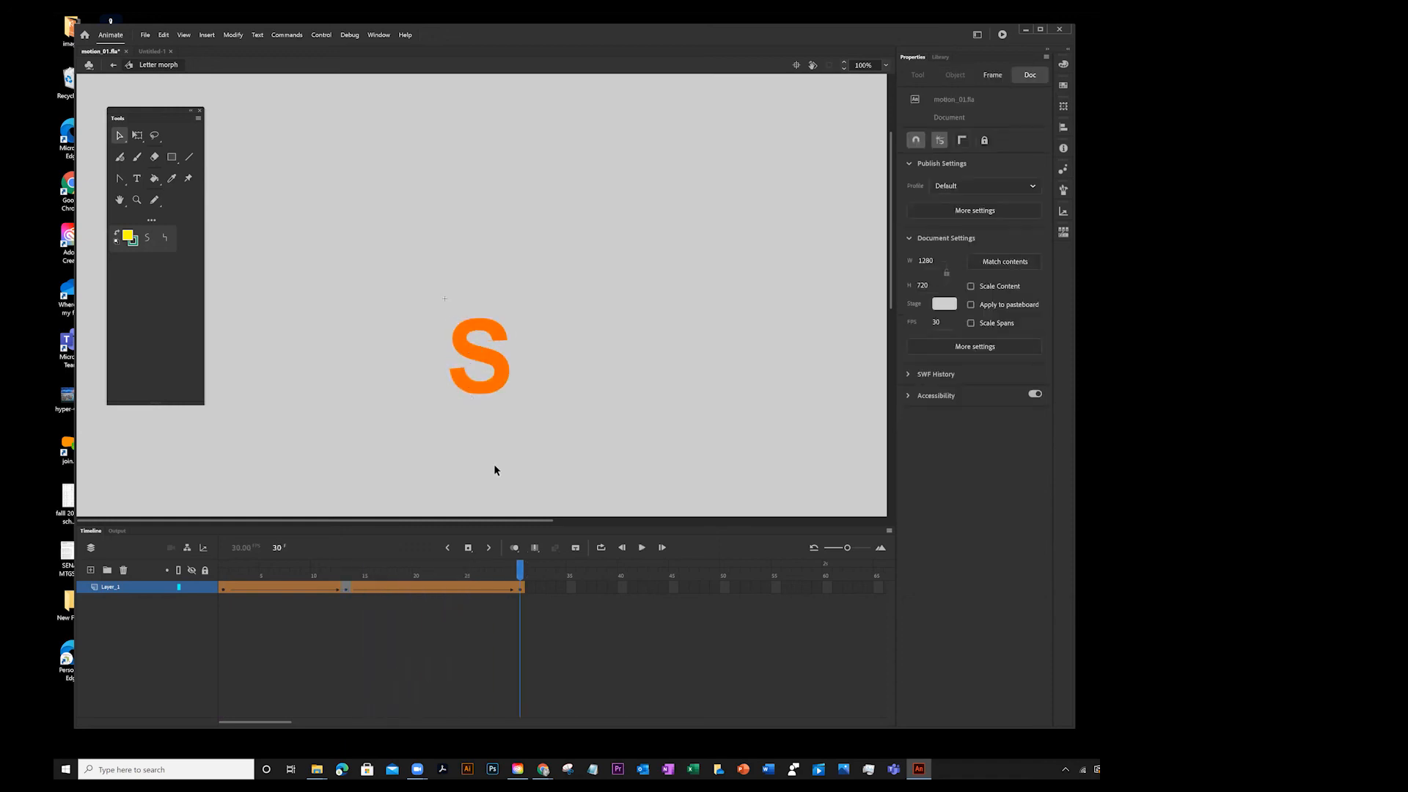
- Move the second shape hint to the upper-left curve of the S at frame 1 and the upper-left corner of the T at frame 13
drag(519, 569, 136, 559)
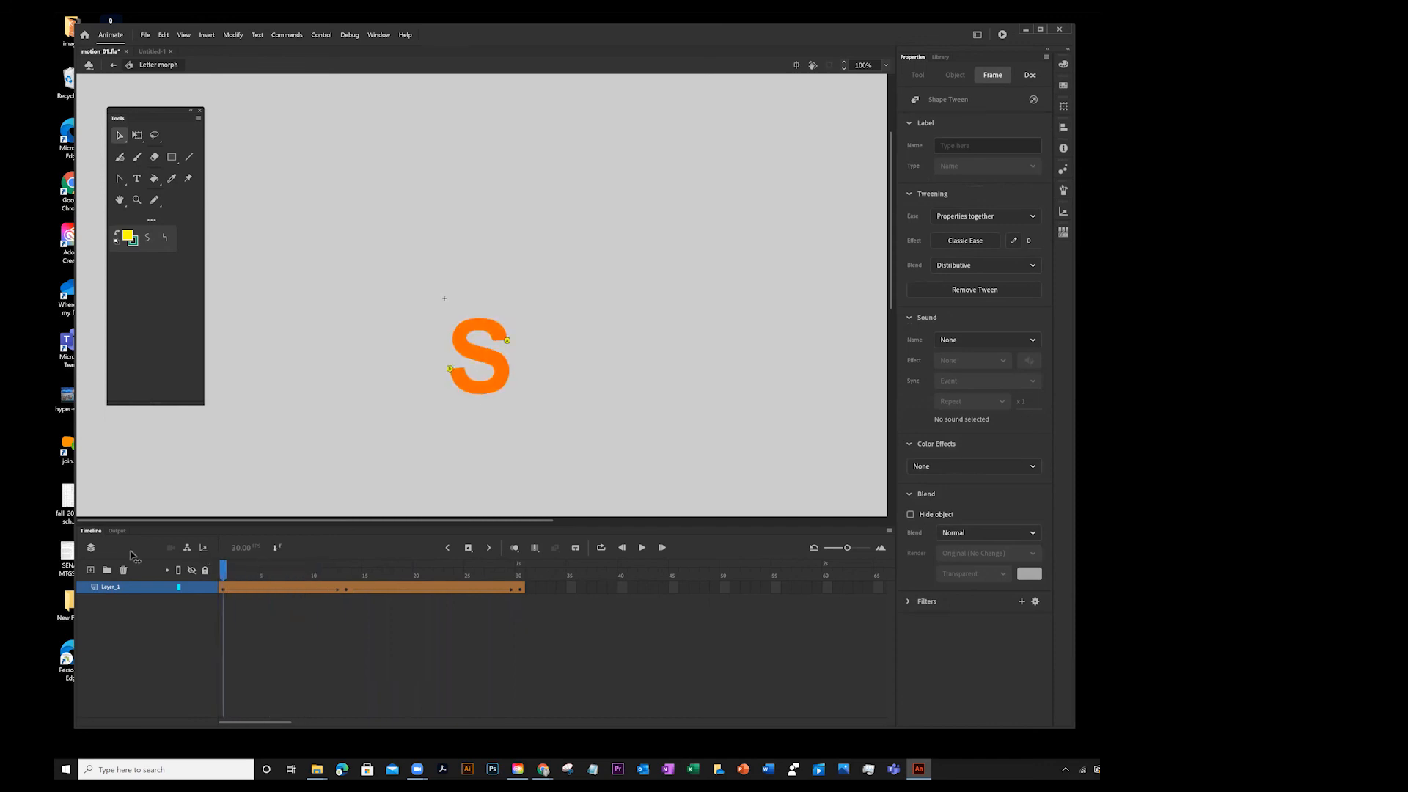
click(242, 586)
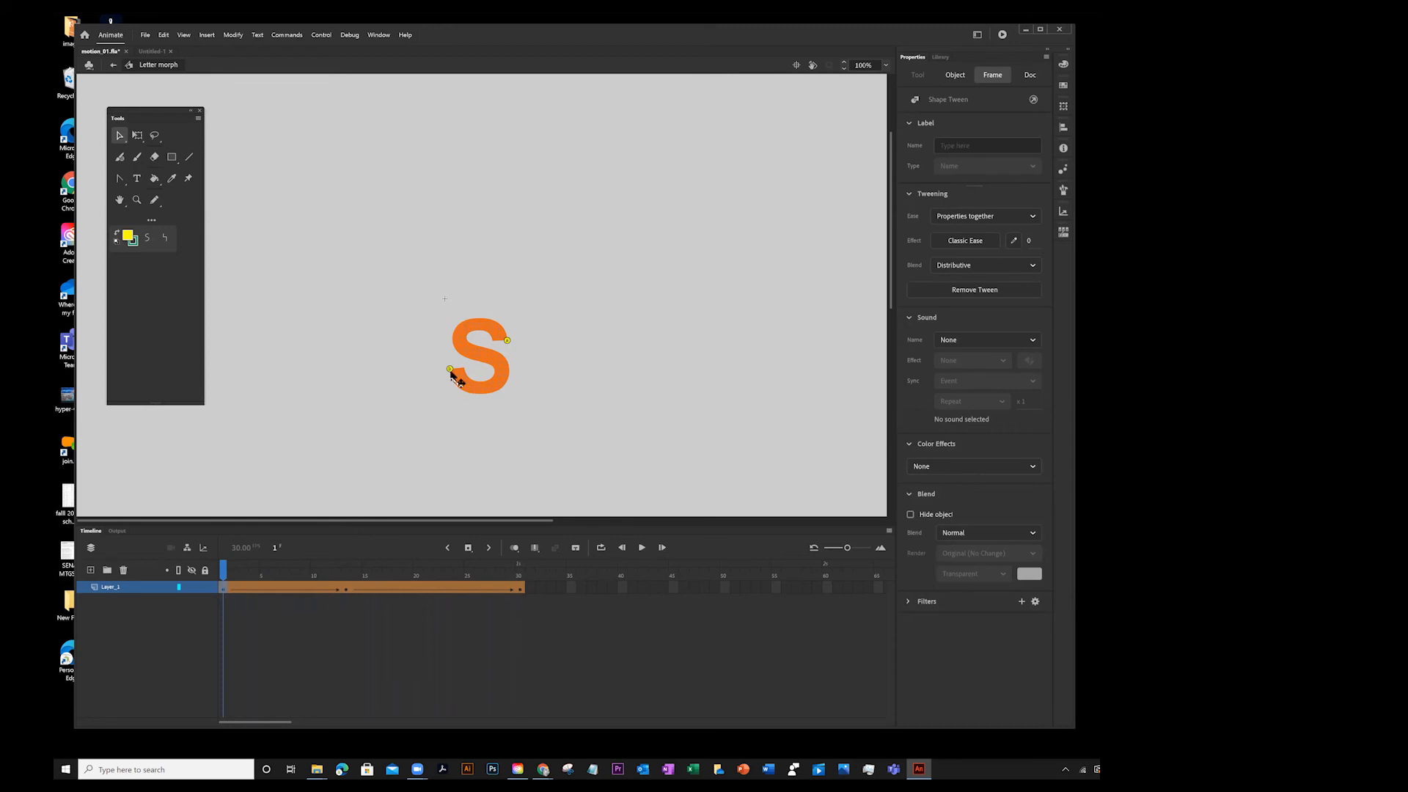
drag(449, 369, 459, 307)
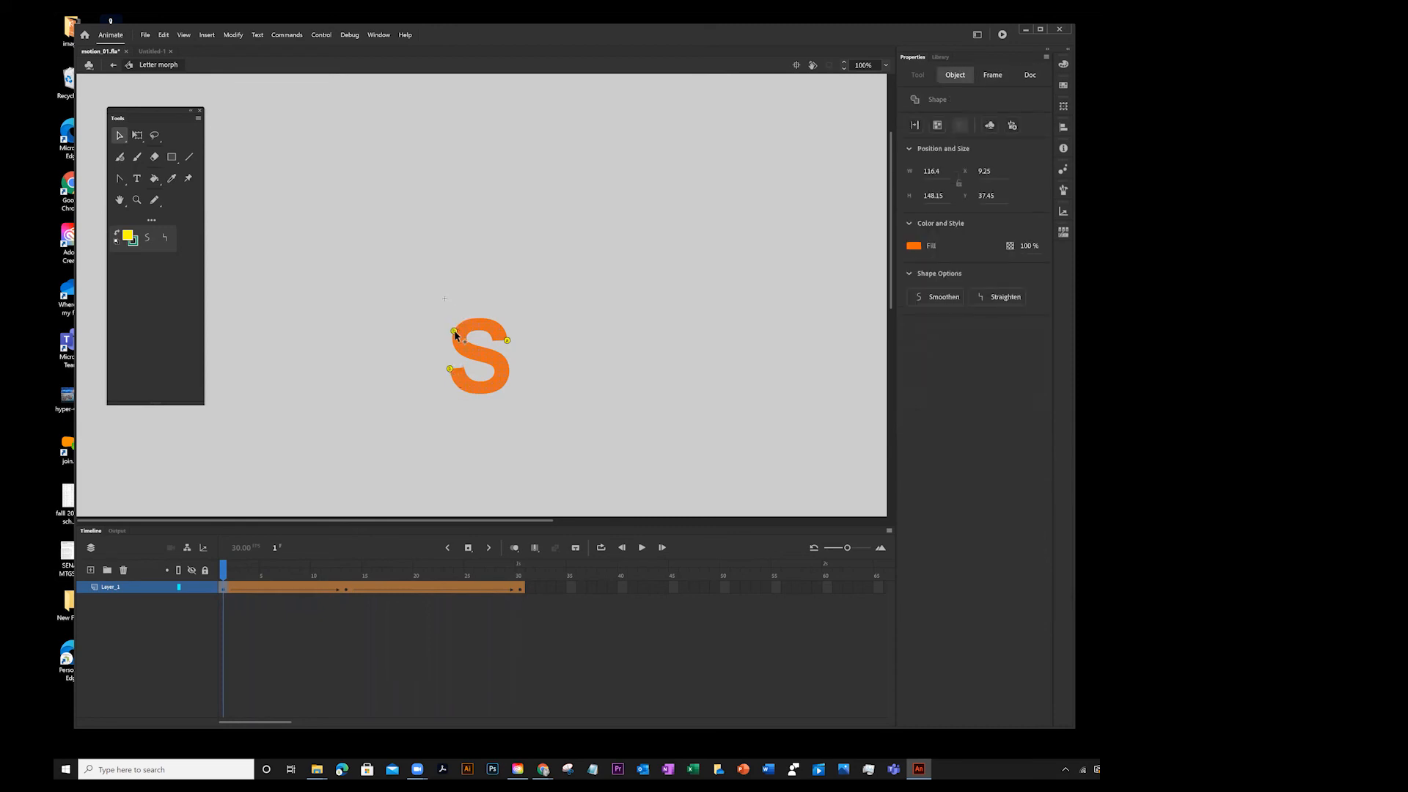
click(347, 589)
click(472, 394)
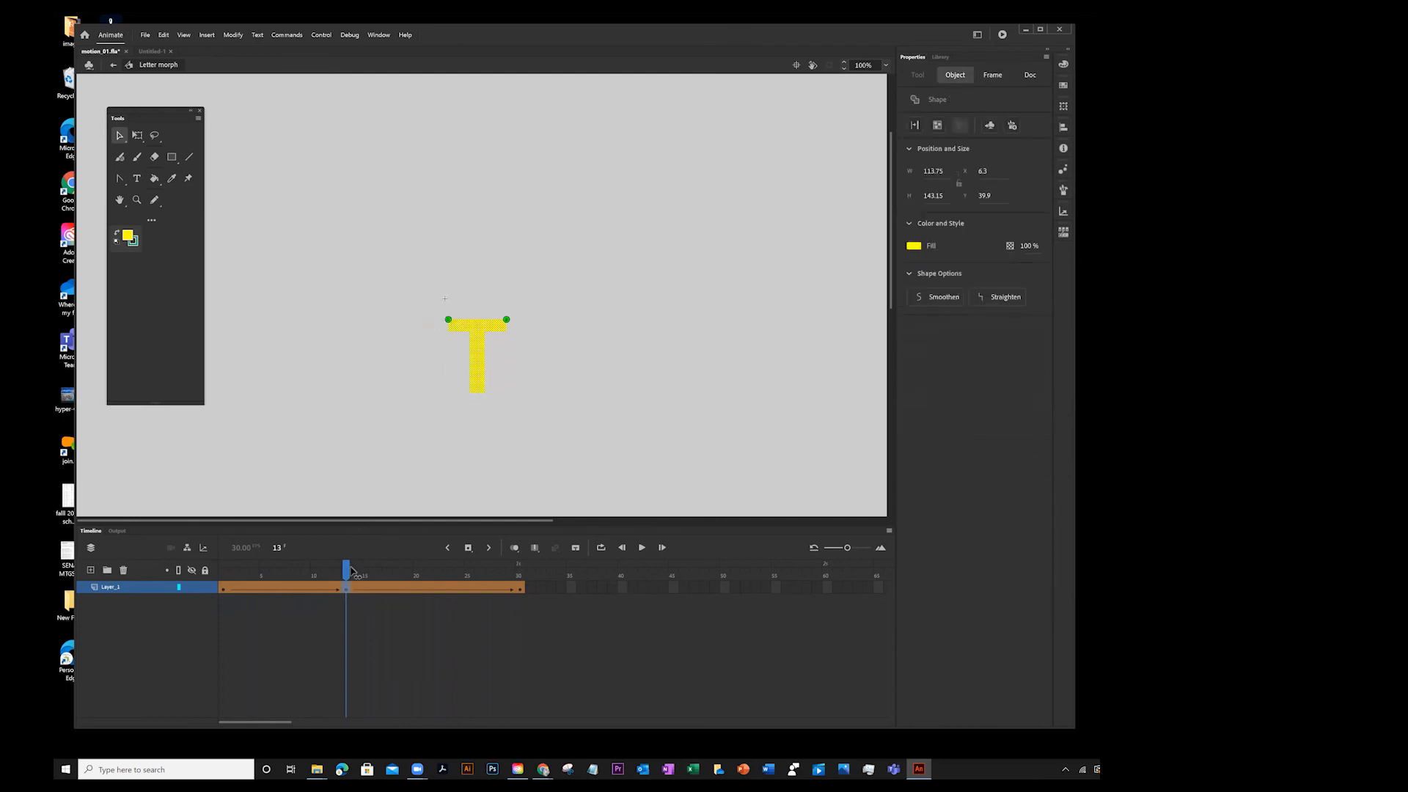
mouse_move(345, 571)
mouse_down()
mouse_move(194, 571)
mouse_move(406, 587)
mouse_move(349, 590)
mouse_up()
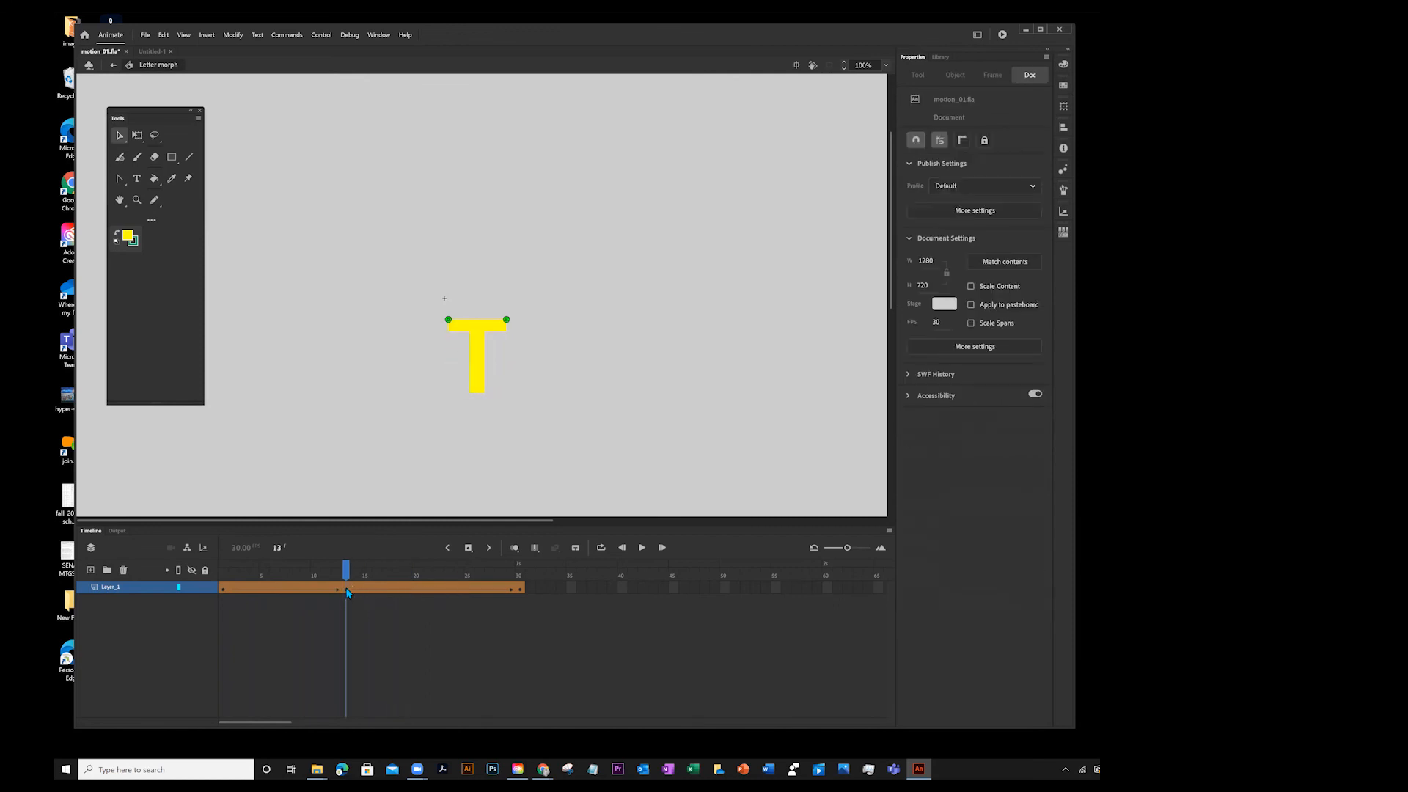
click(348, 591)
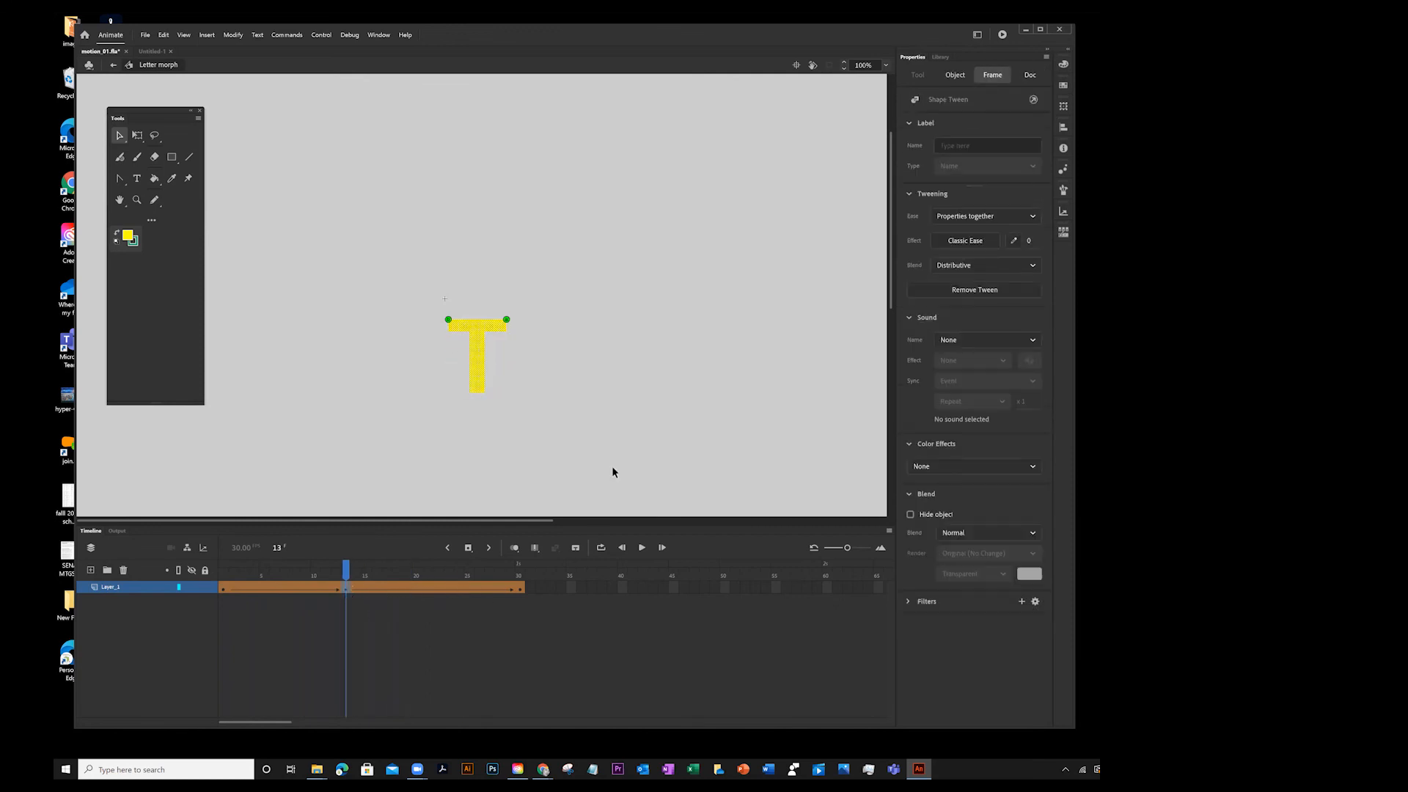
click(518, 590)
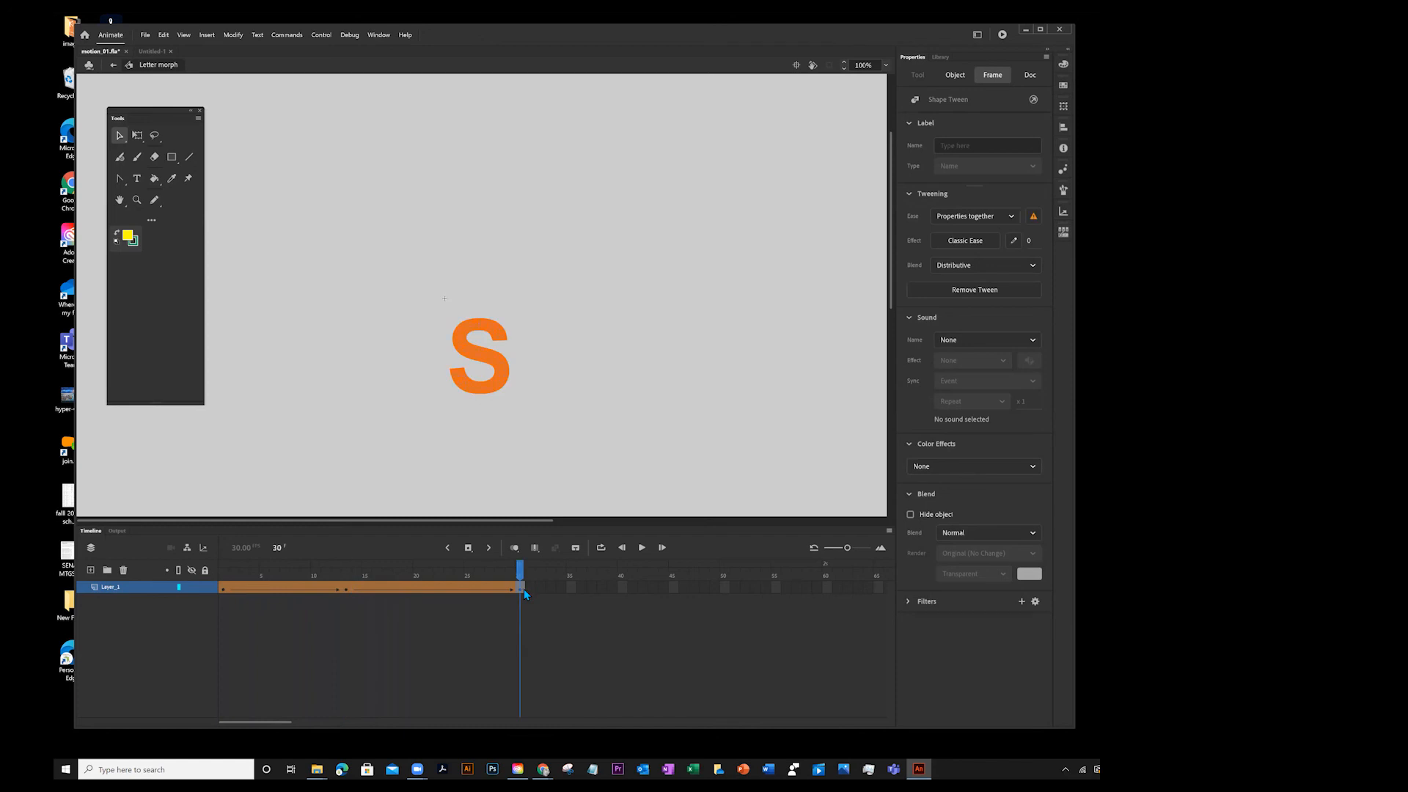
click(233, 34)
mouse_move(256, 109)
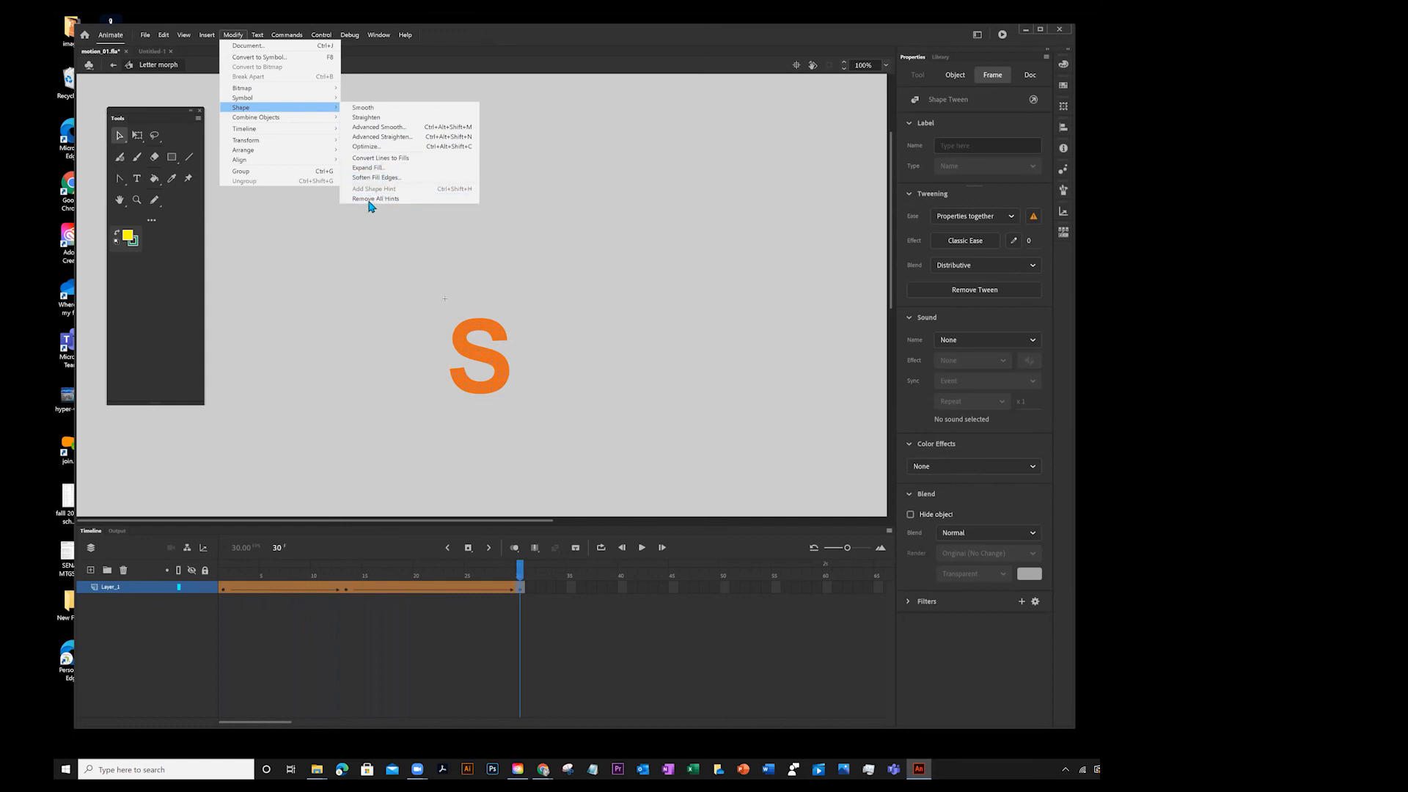
click(516, 569)
- Add a shape hint on the T's upper-right corner at frame 13 and match it on the S's upper-right tip at frame 30
drag(516, 570, 349, 570)
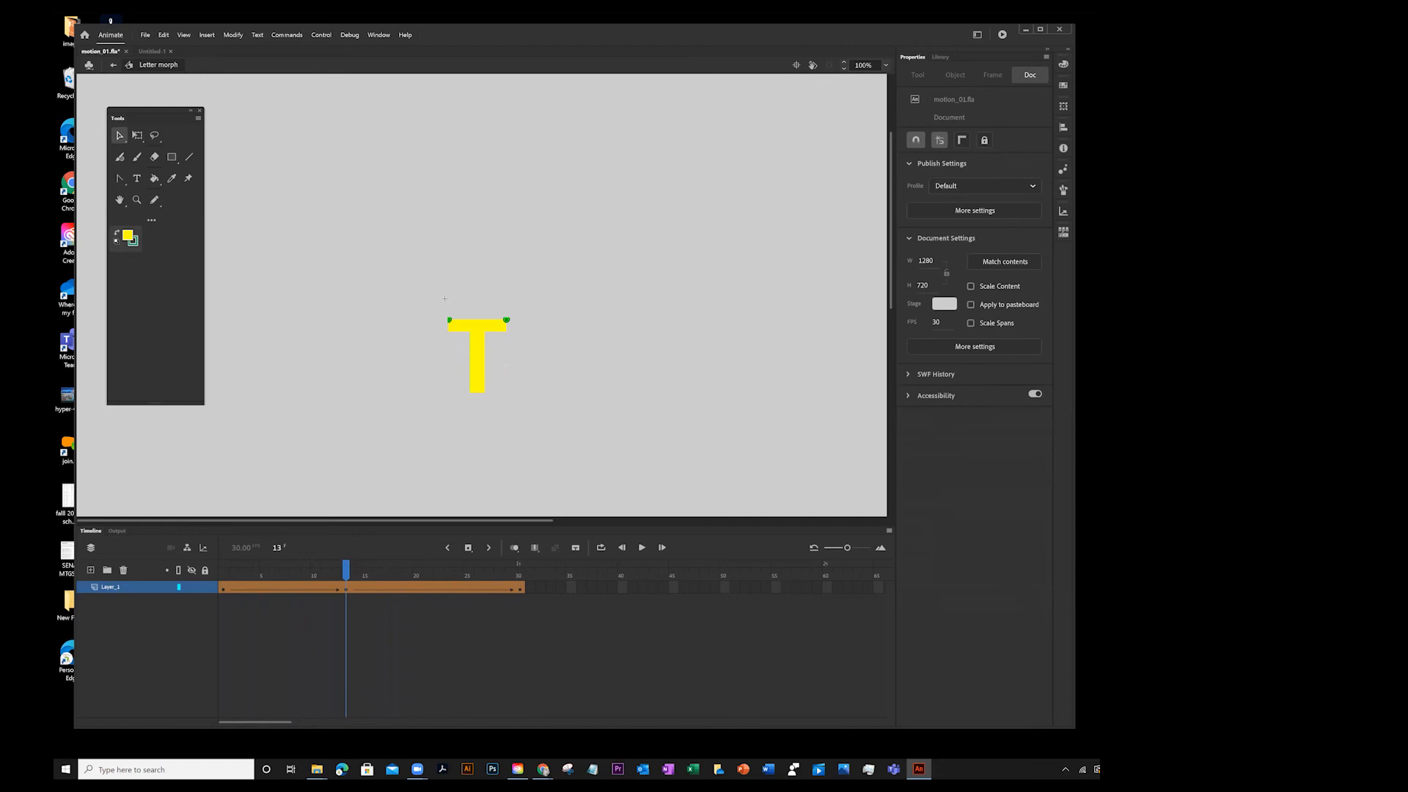
click(347, 589)
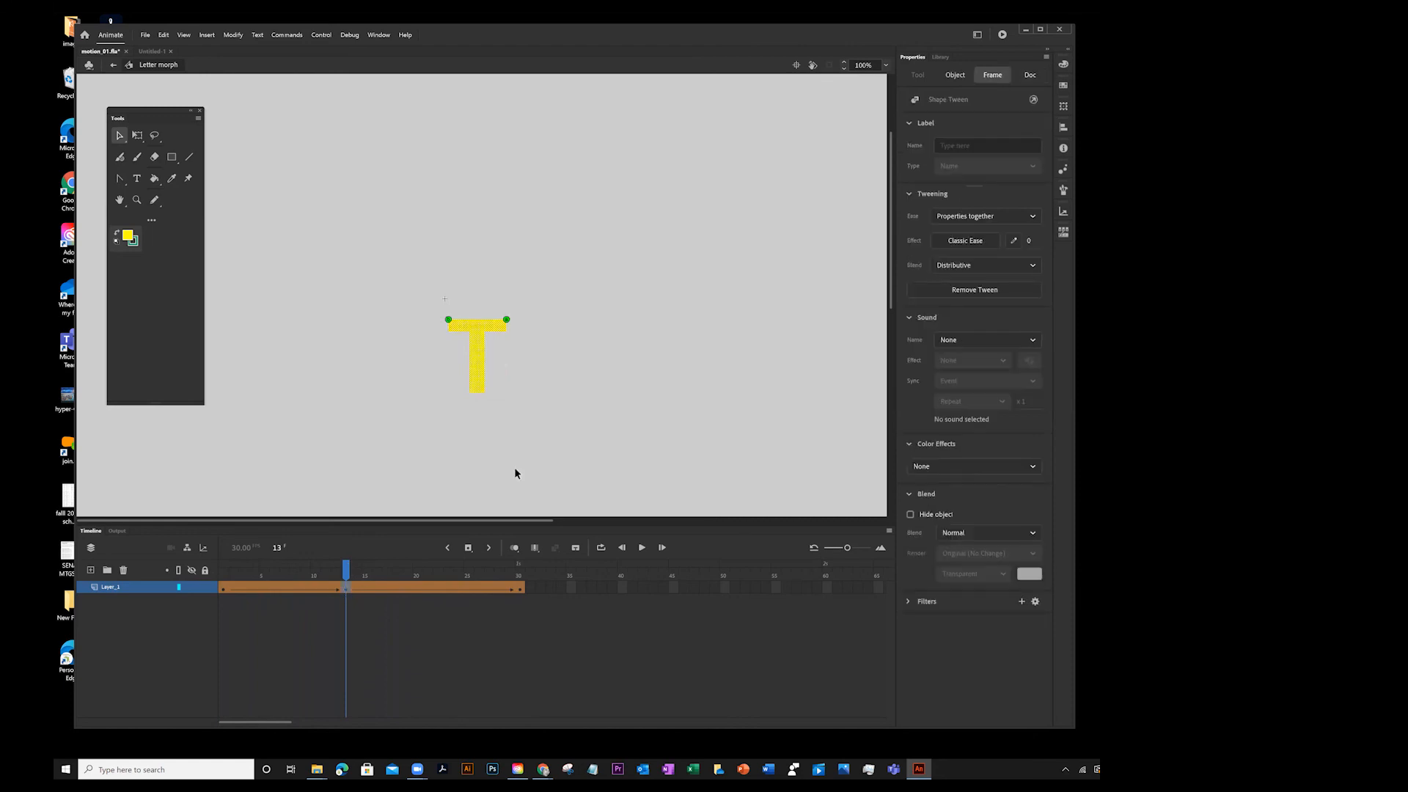
click(233, 35)
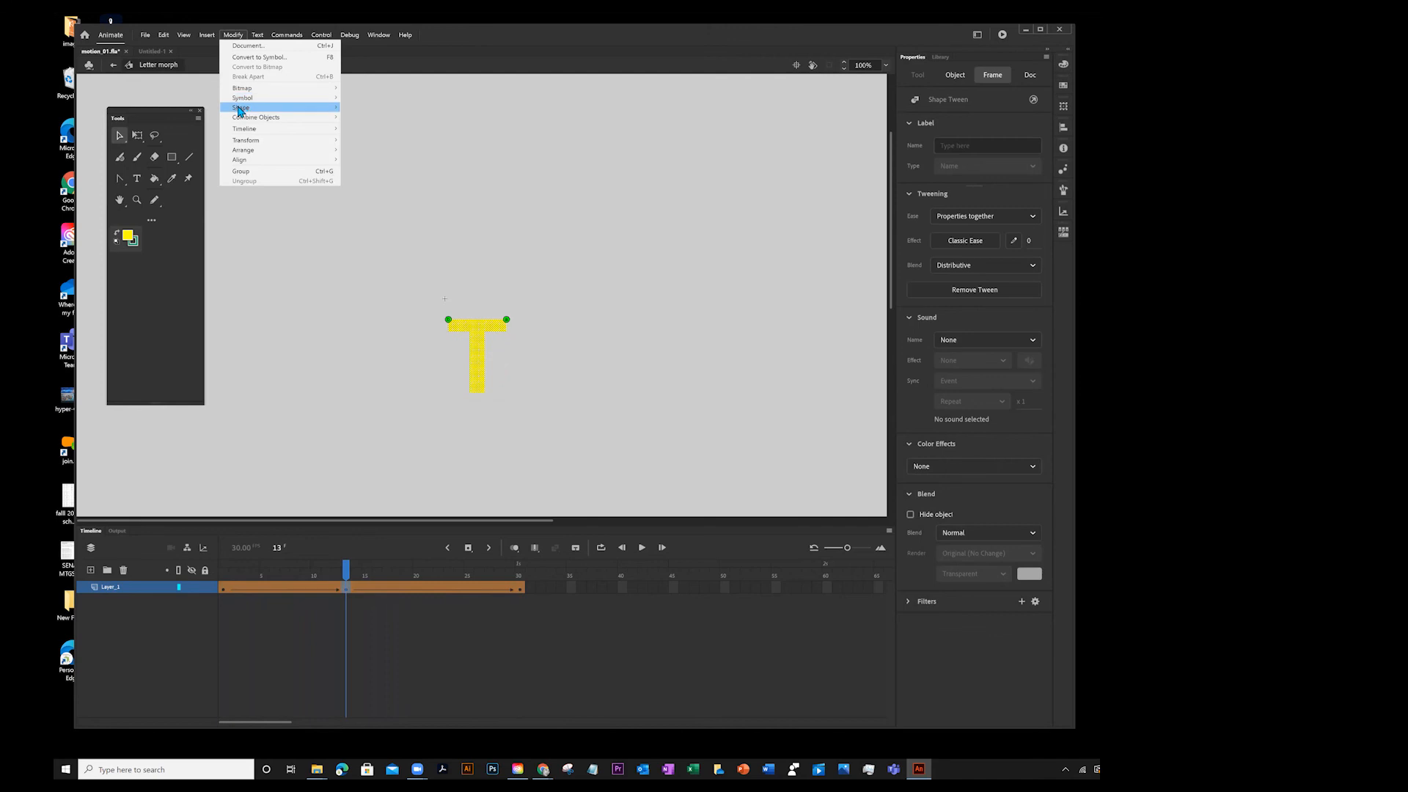
mouse_move(265, 110)
click(373, 190)
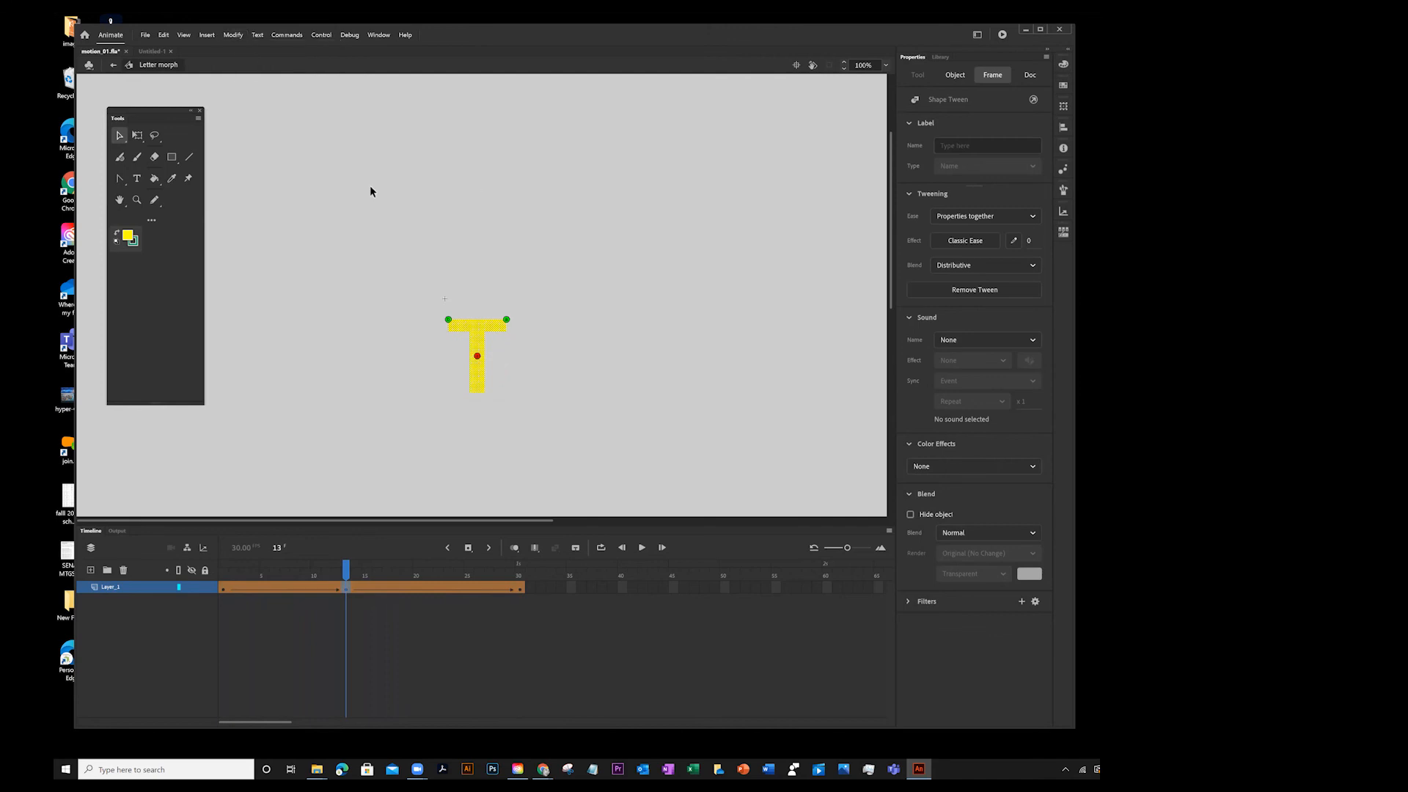
click(477, 357)
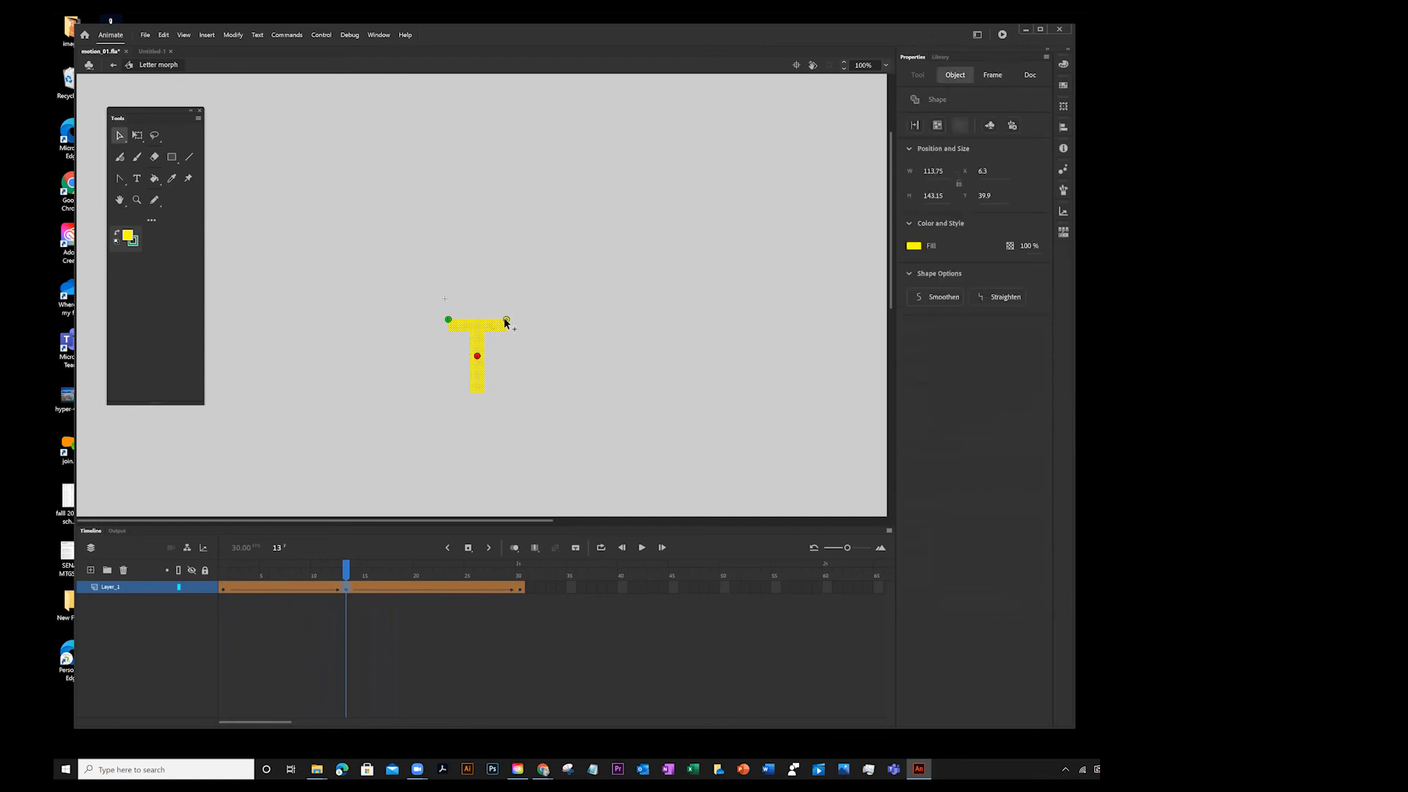
click(522, 591)
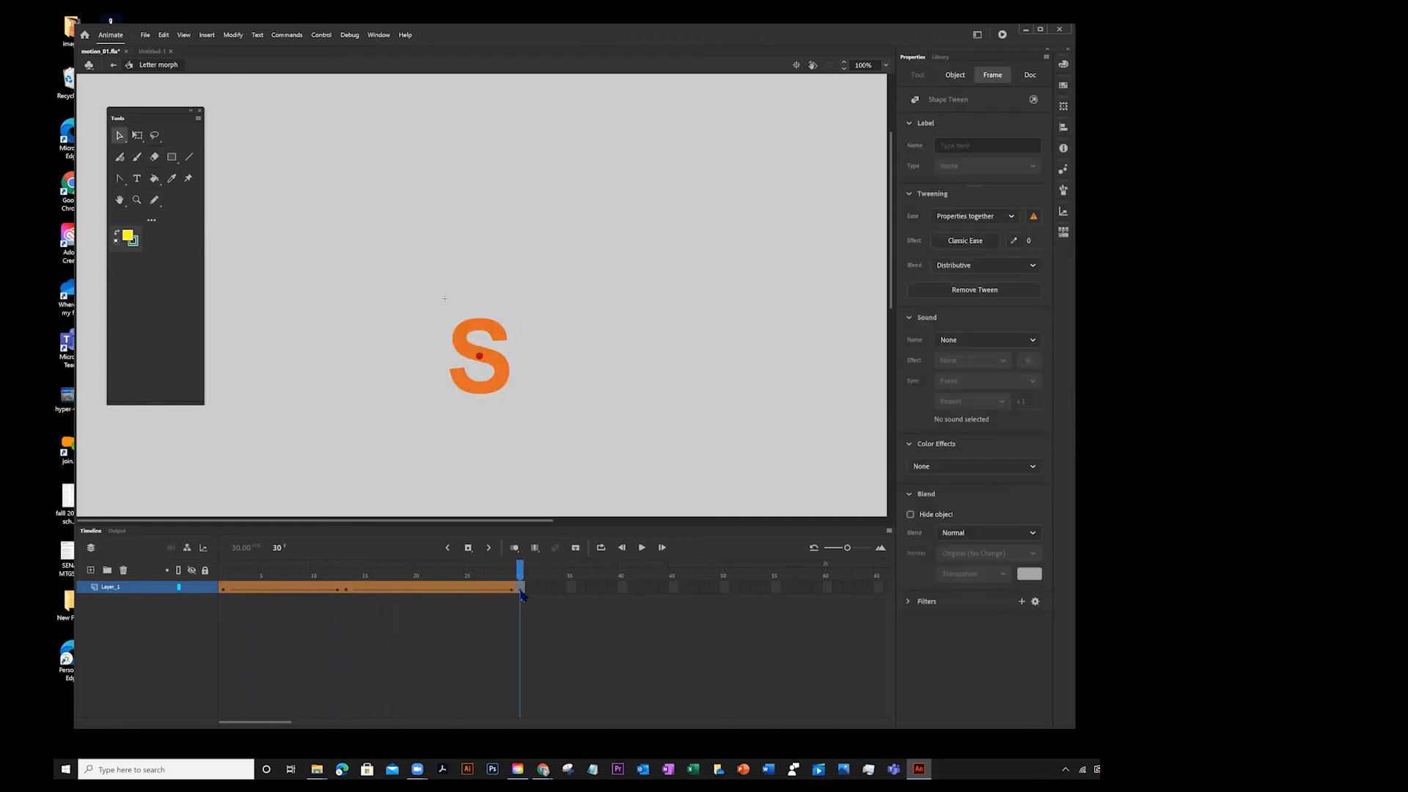
drag(477, 359, 514, 342)
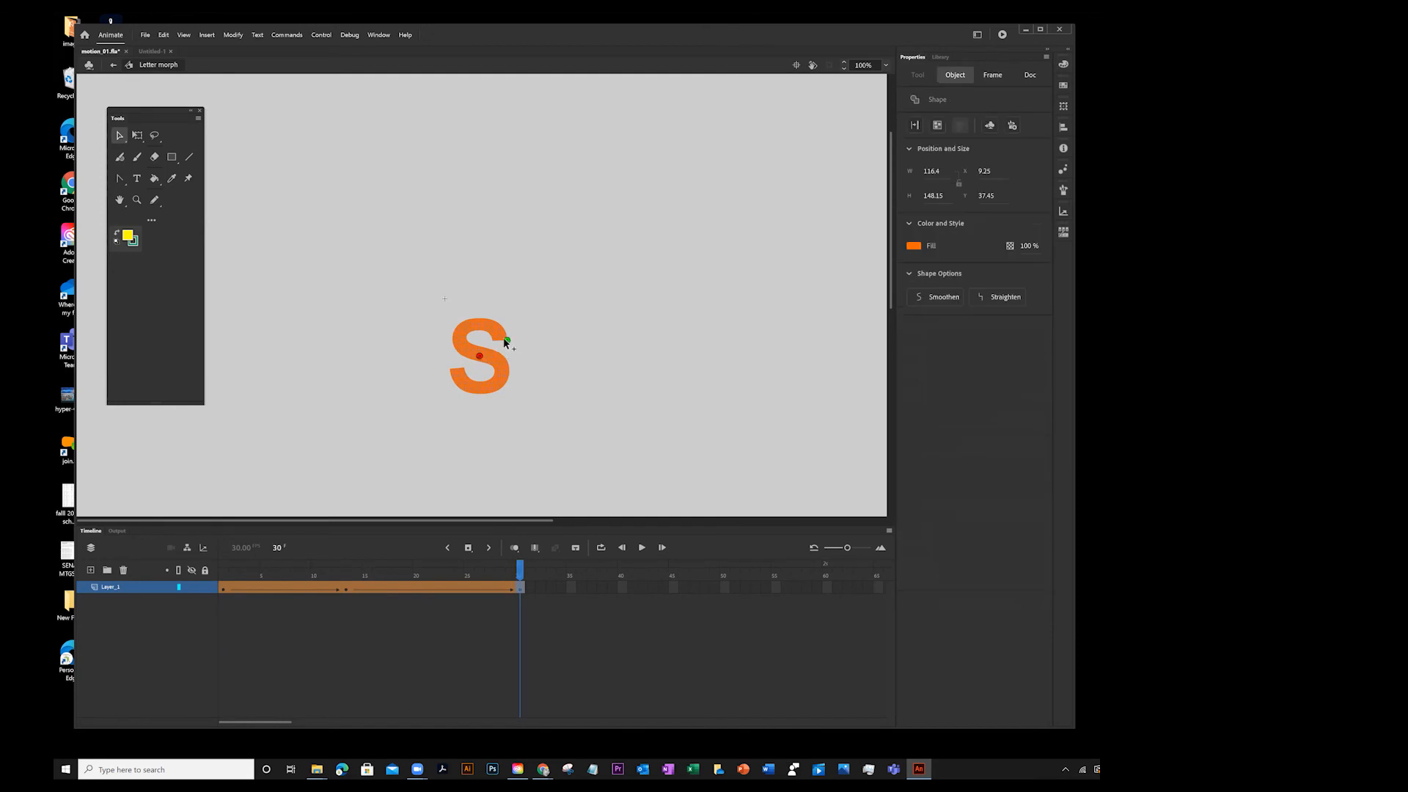
- Add another shape hint on the T's upper-left corner at frame 13 and match it on the S's upper-left curve at frame 30
click(347, 590)
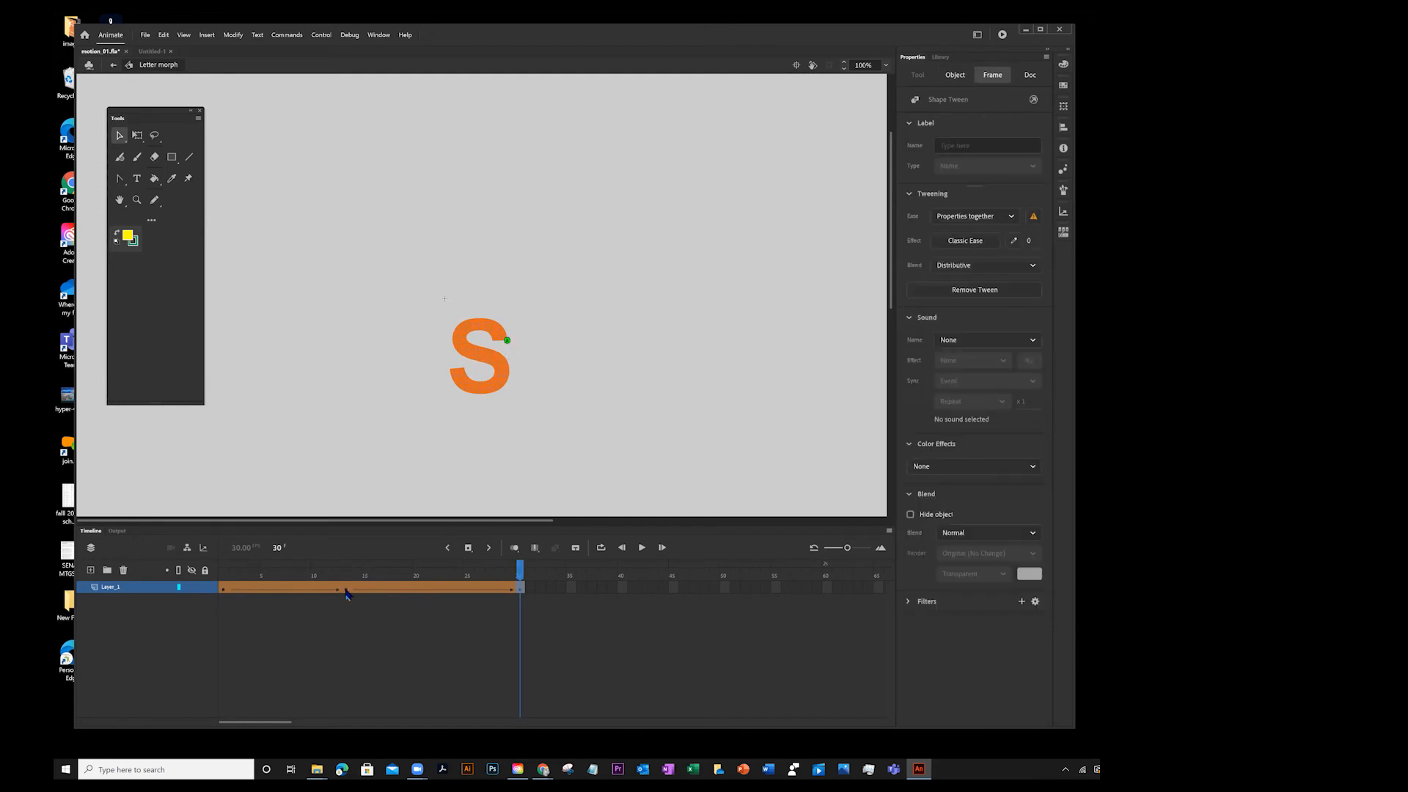
click(230, 35)
mouse_move(240, 108)
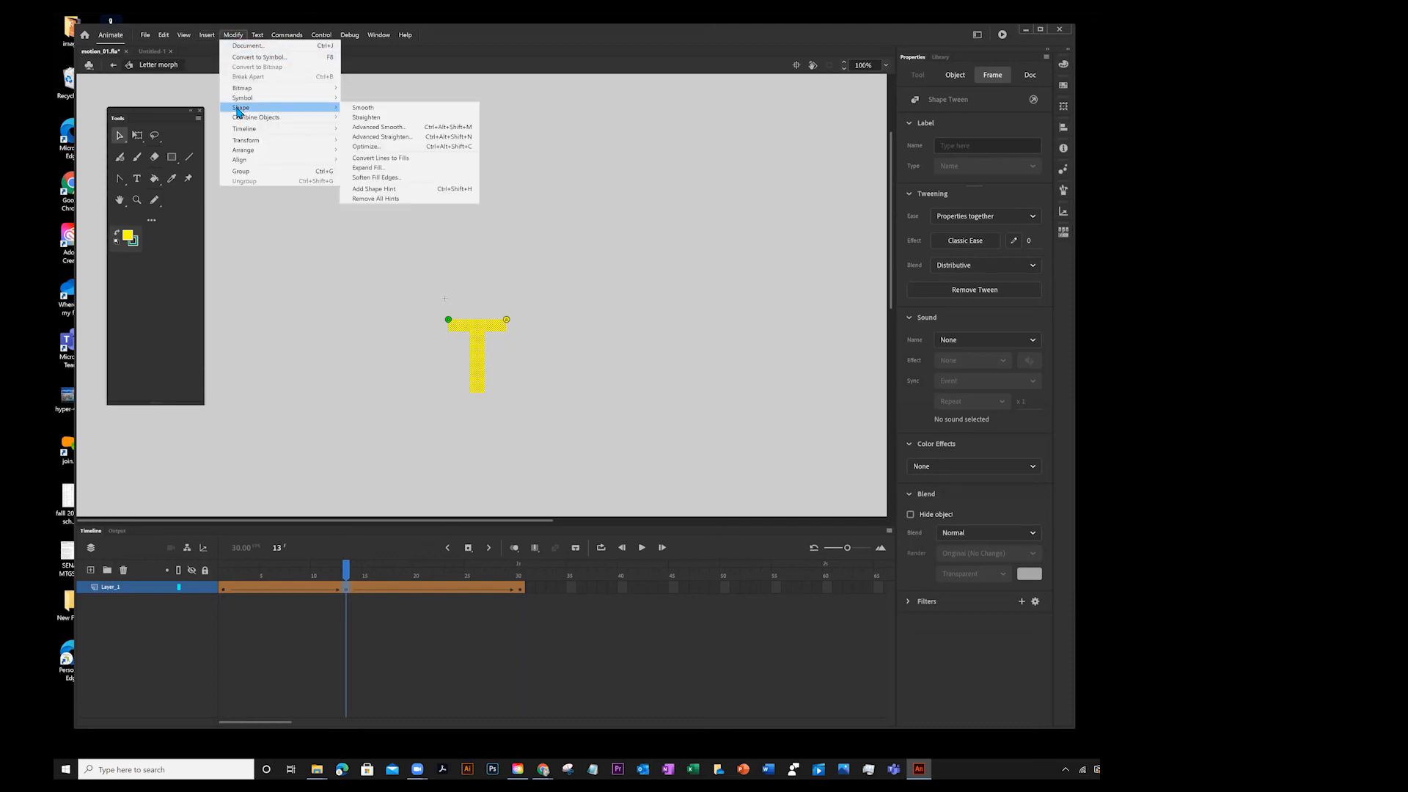
click(375, 189)
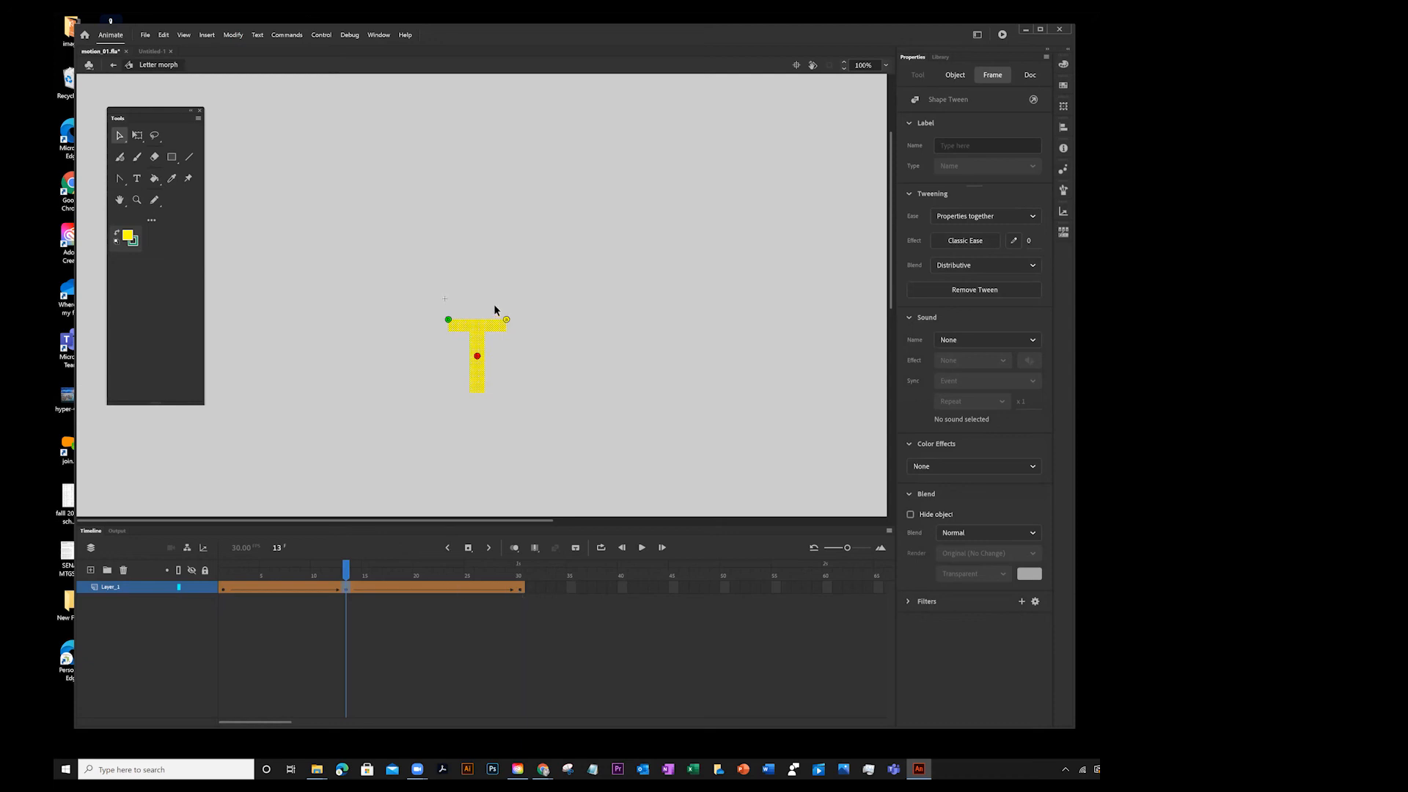
click(478, 360)
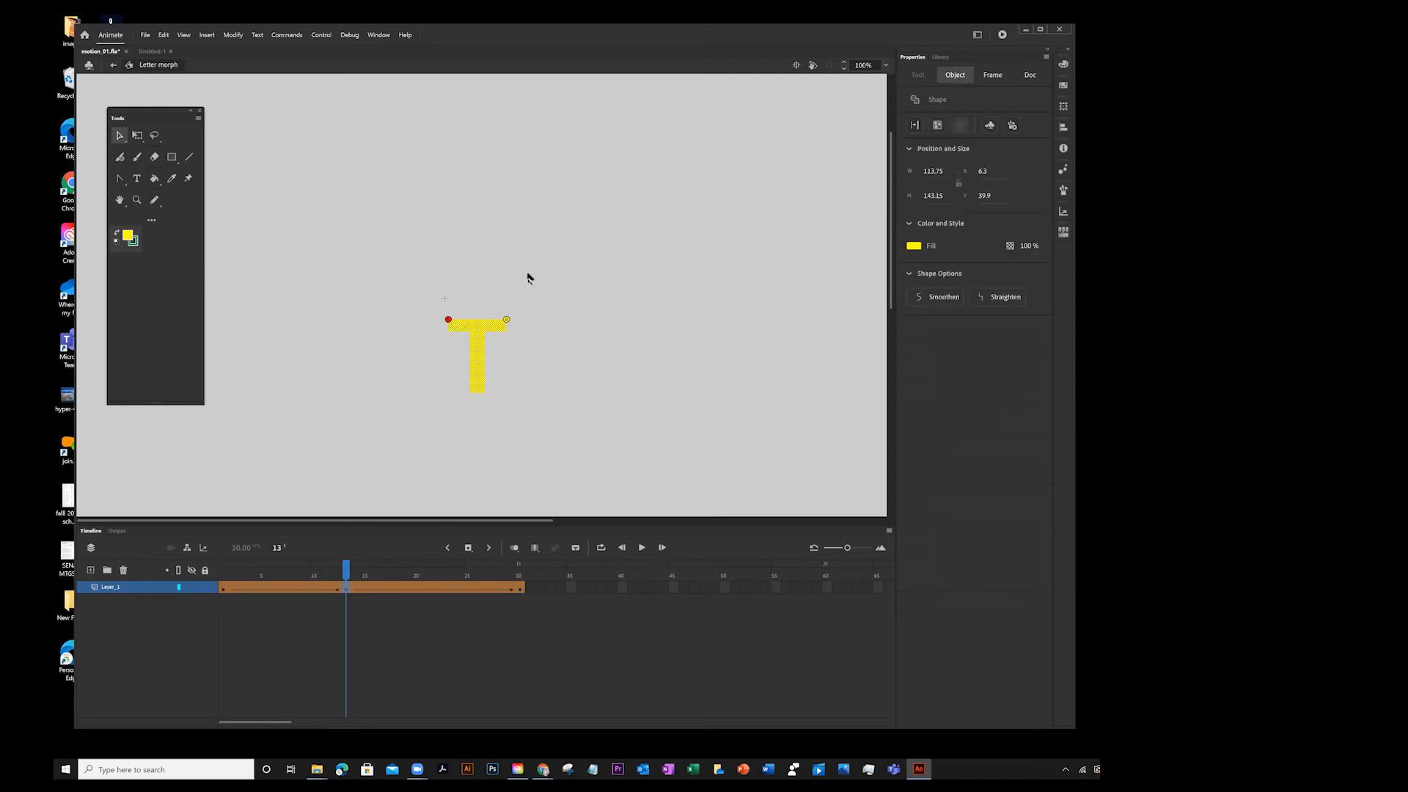
click(520, 589)
drag(480, 356, 453, 326)
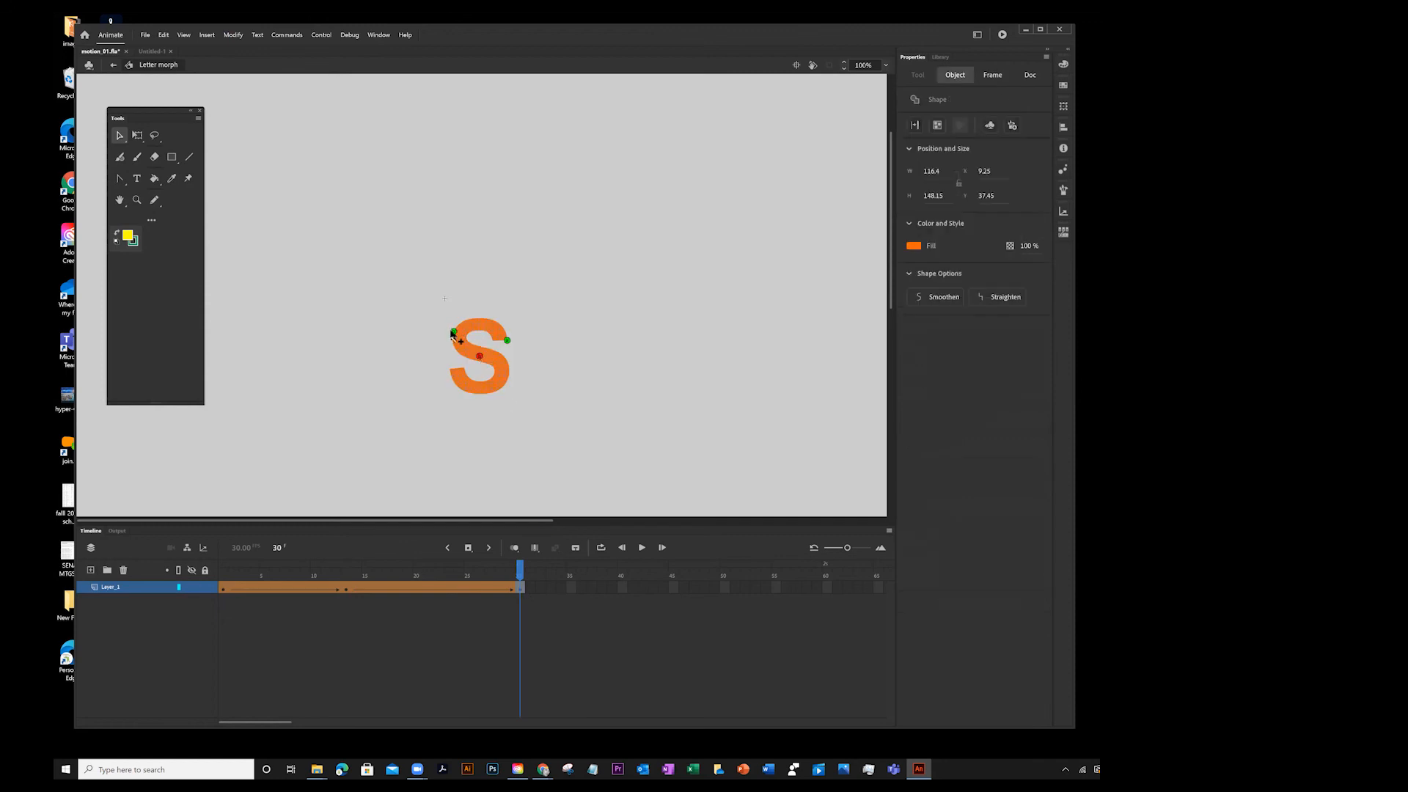
- Preview the hinted morph with looped playback across frames 1 to 30, and save the file
click(536, 477)
key(Return)
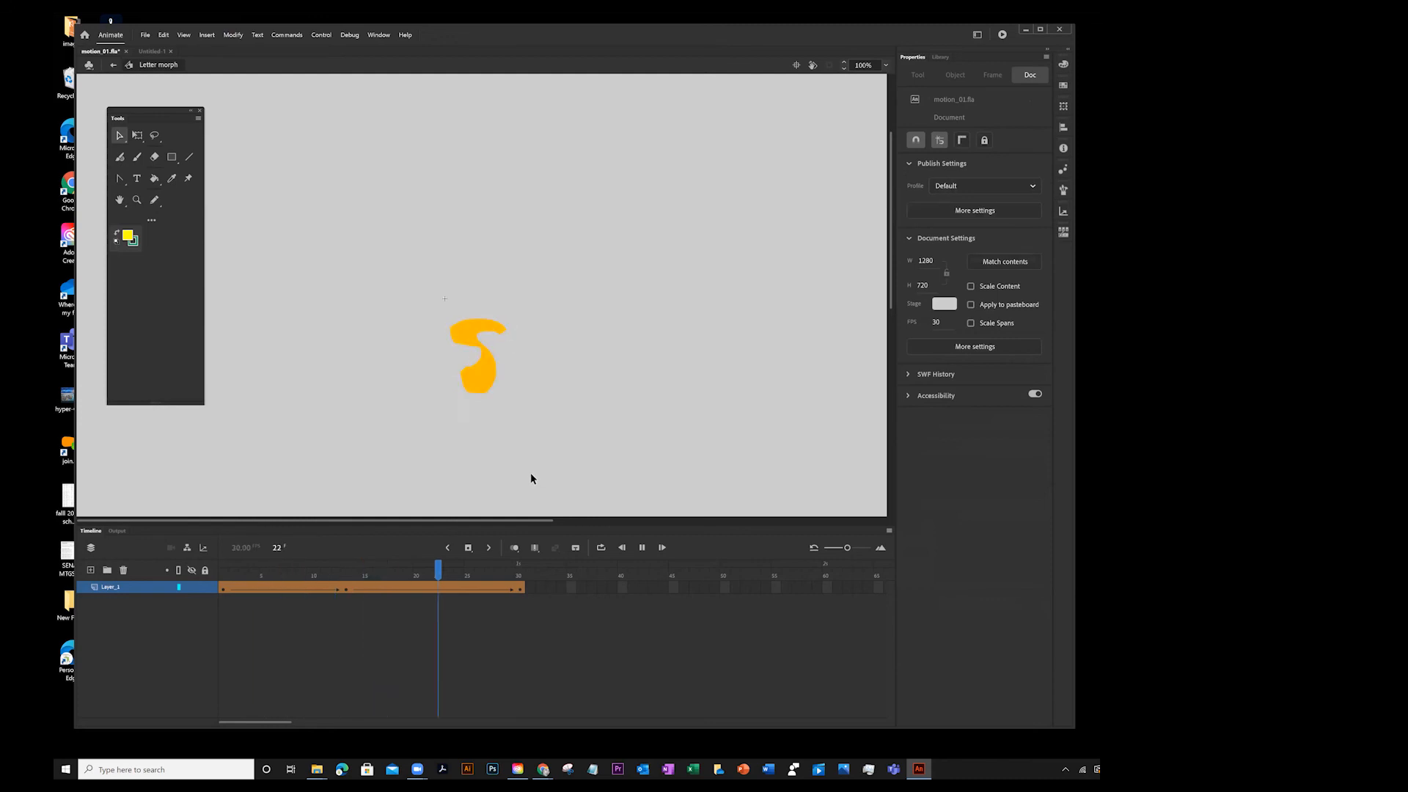
key(Return)
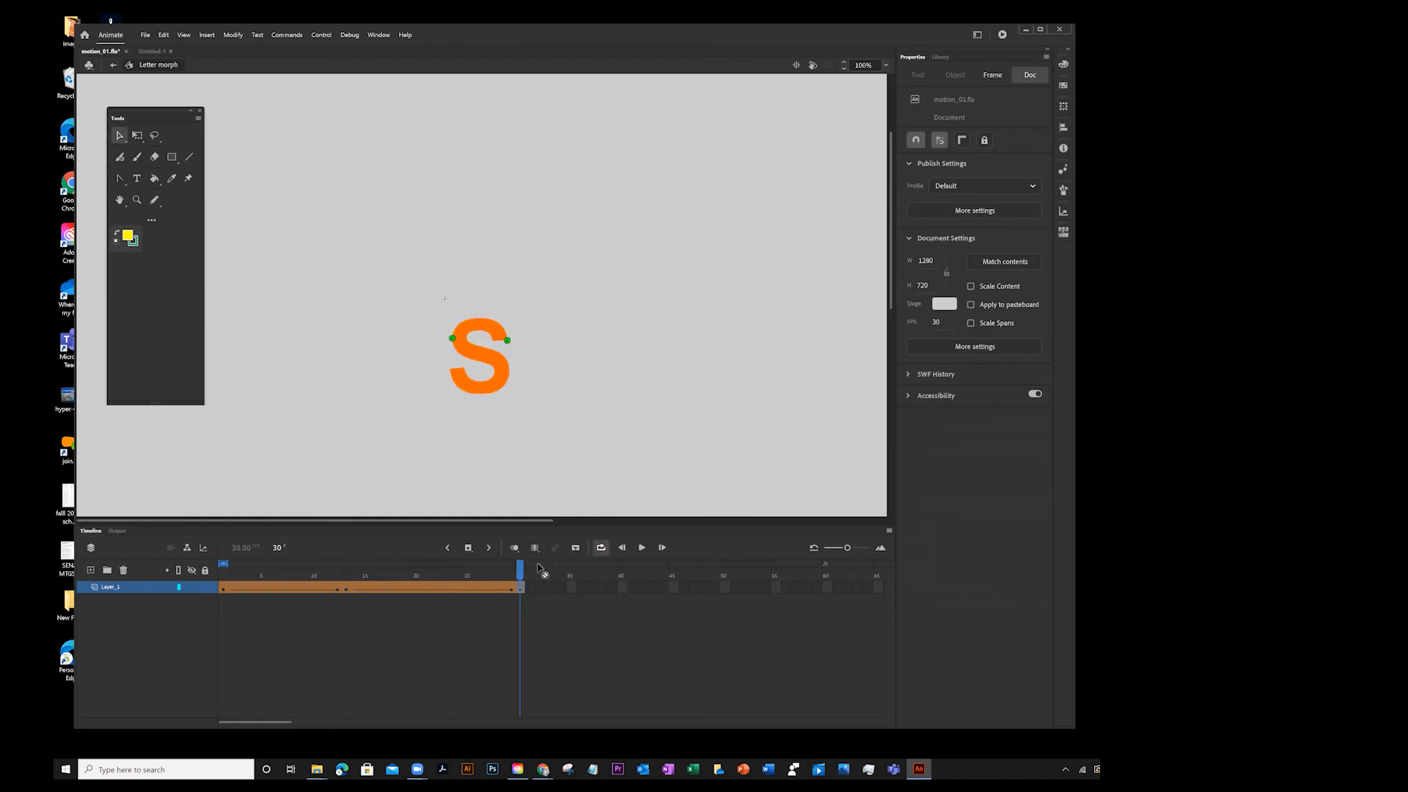
drag(232, 565, 562, 571)
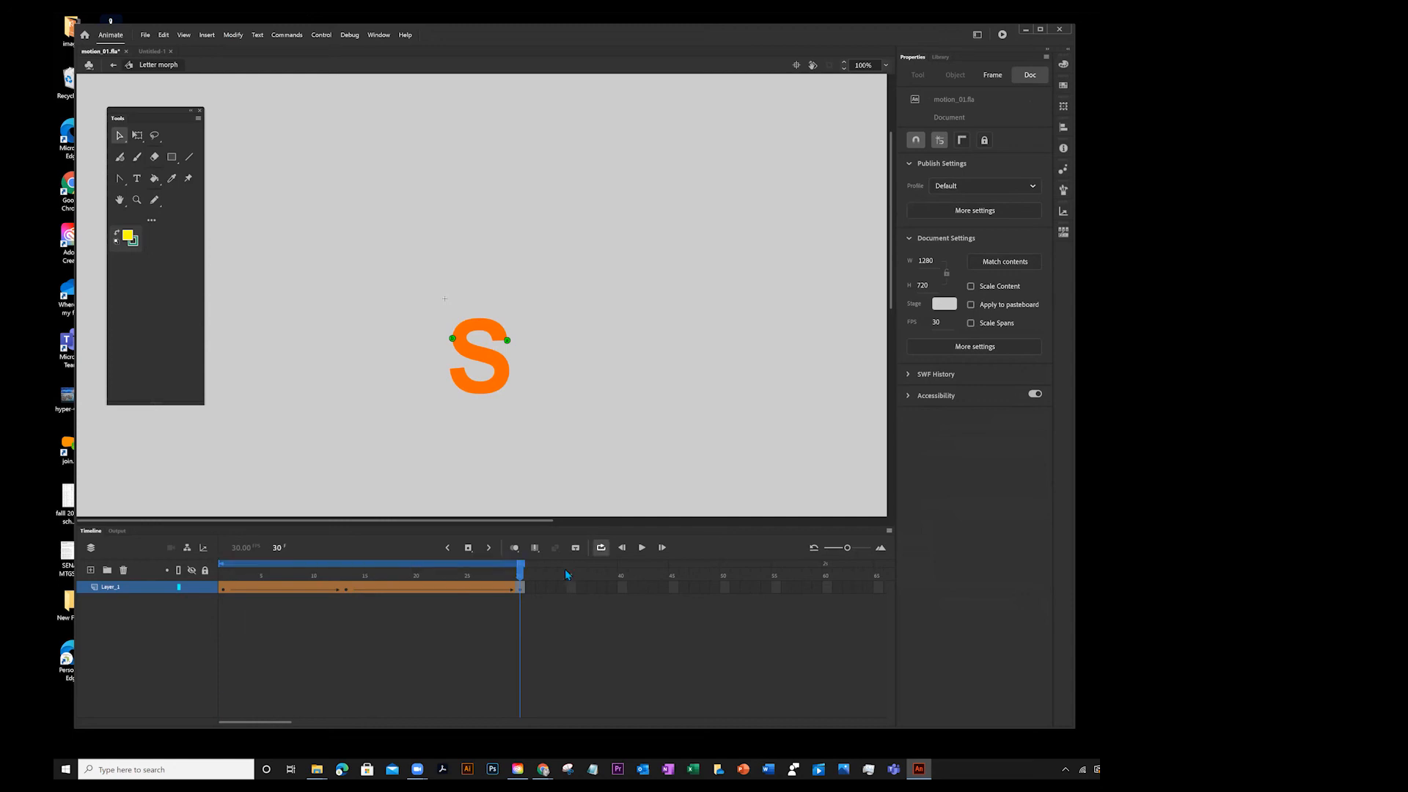
key(Return)
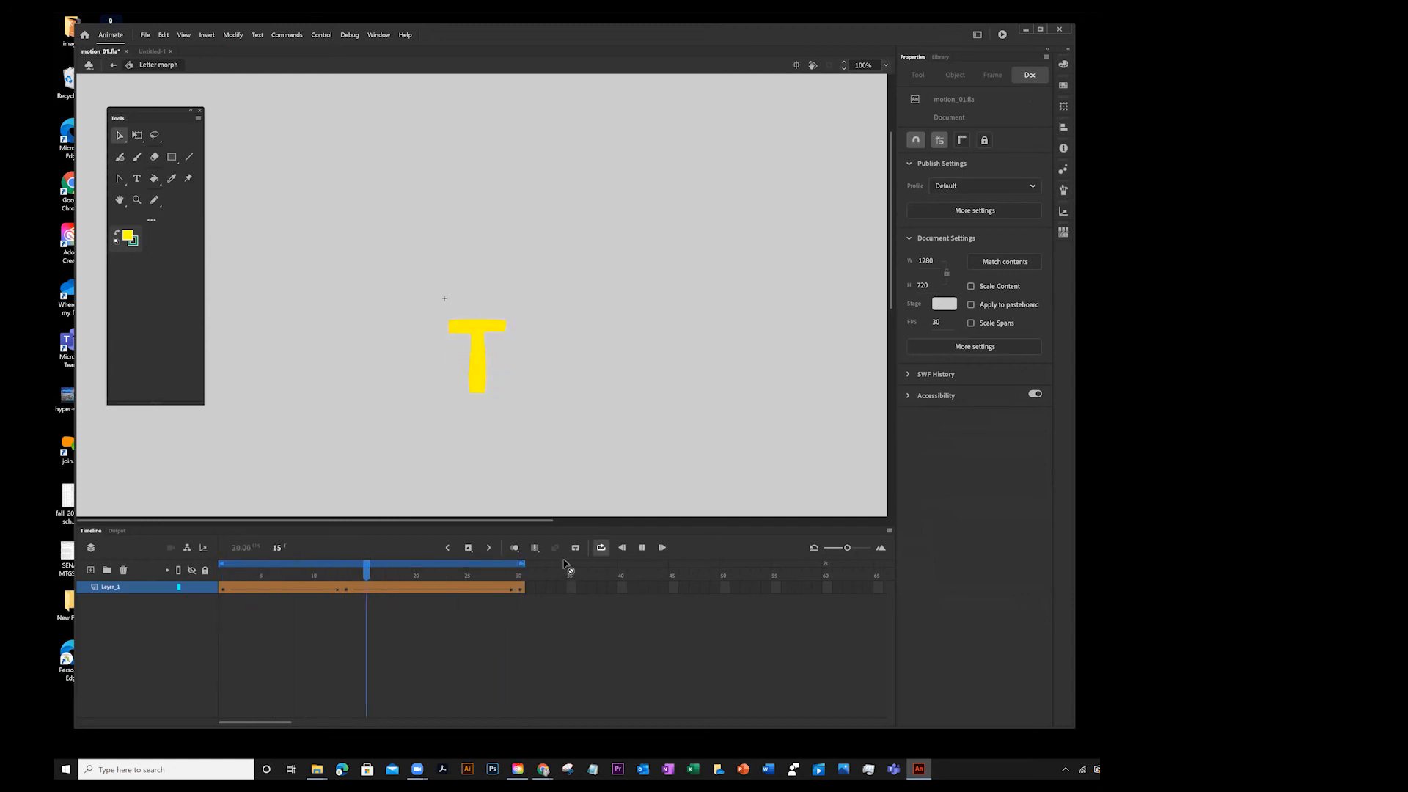
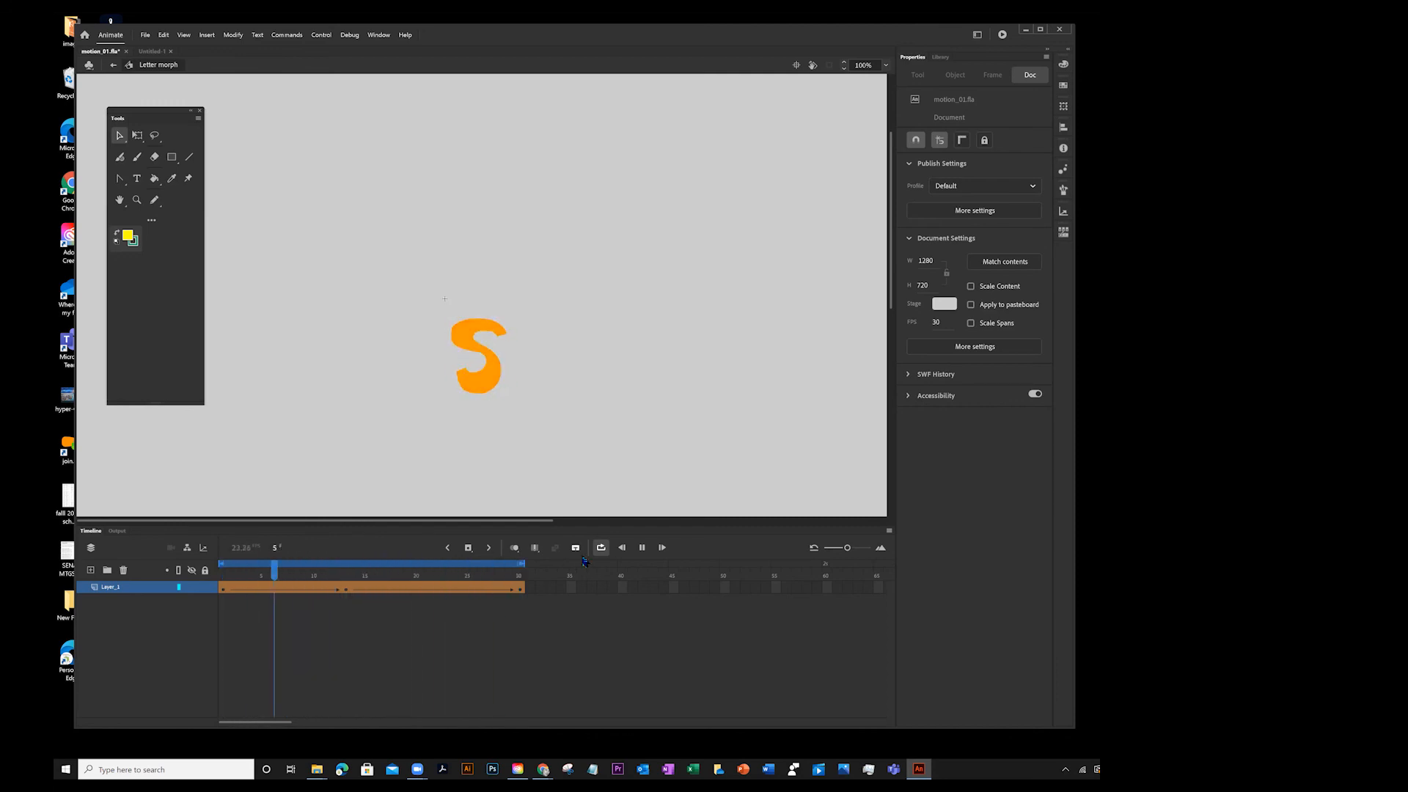
click(519, 588)
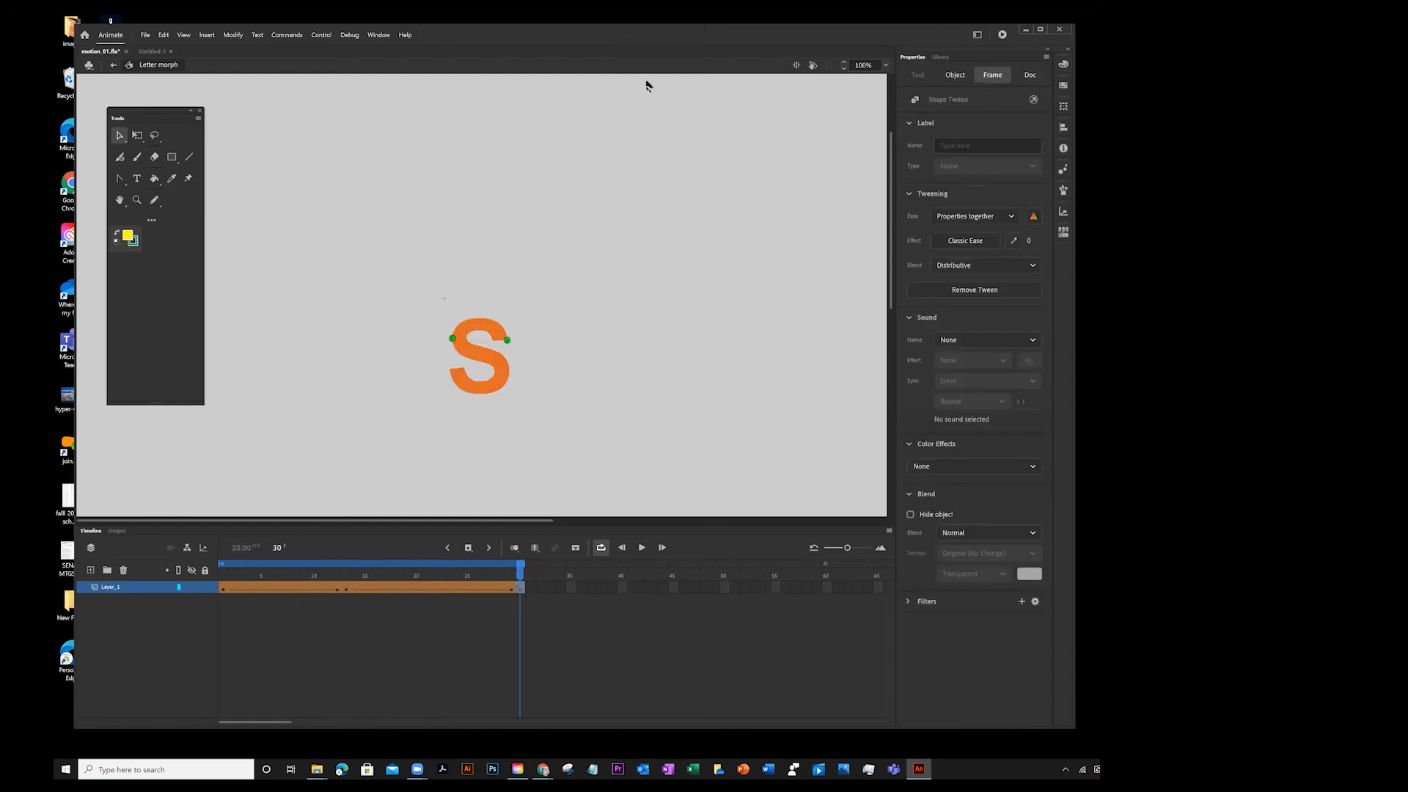
key(ctrl+s)
- Create a new graphic symbol named "line motion"
click(207, 36)
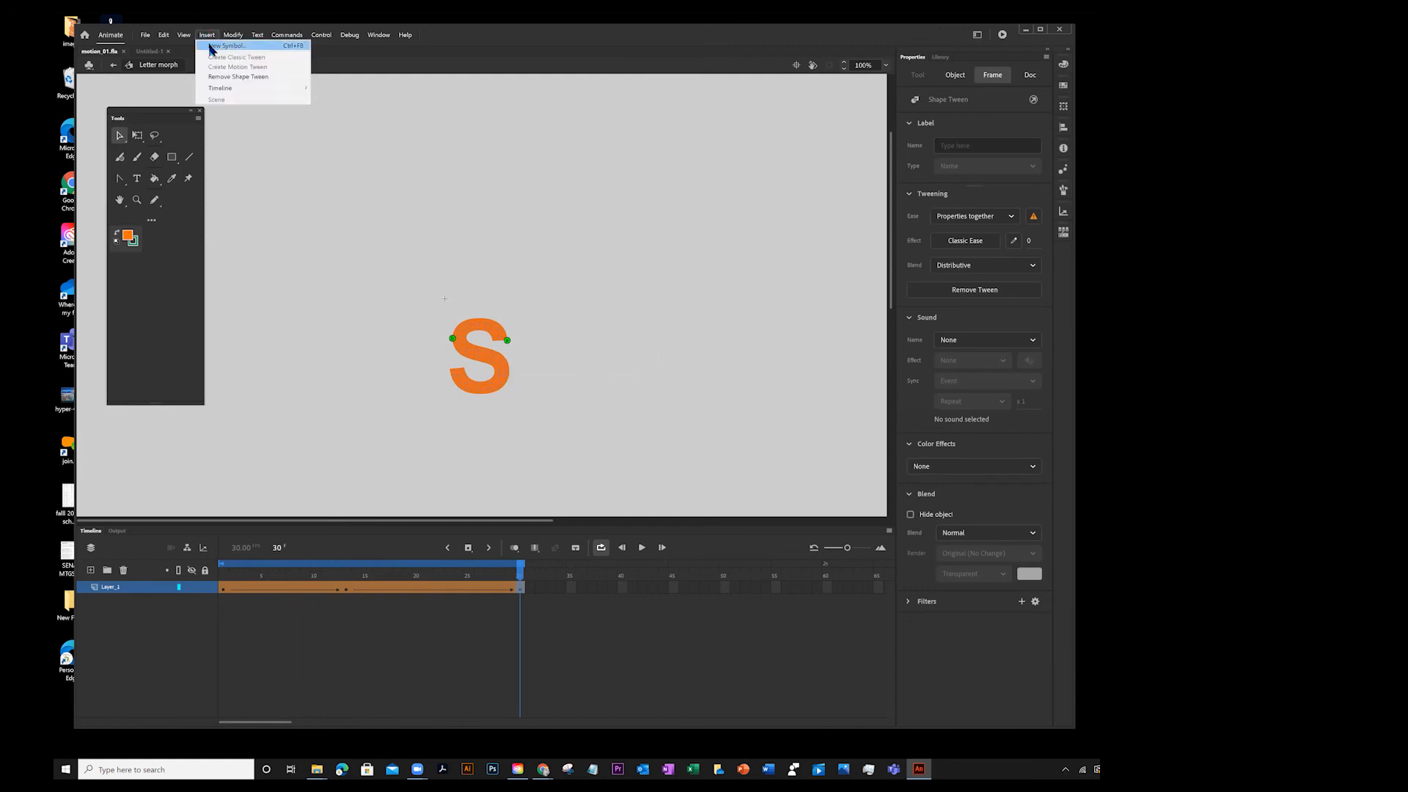
click(213, 45)
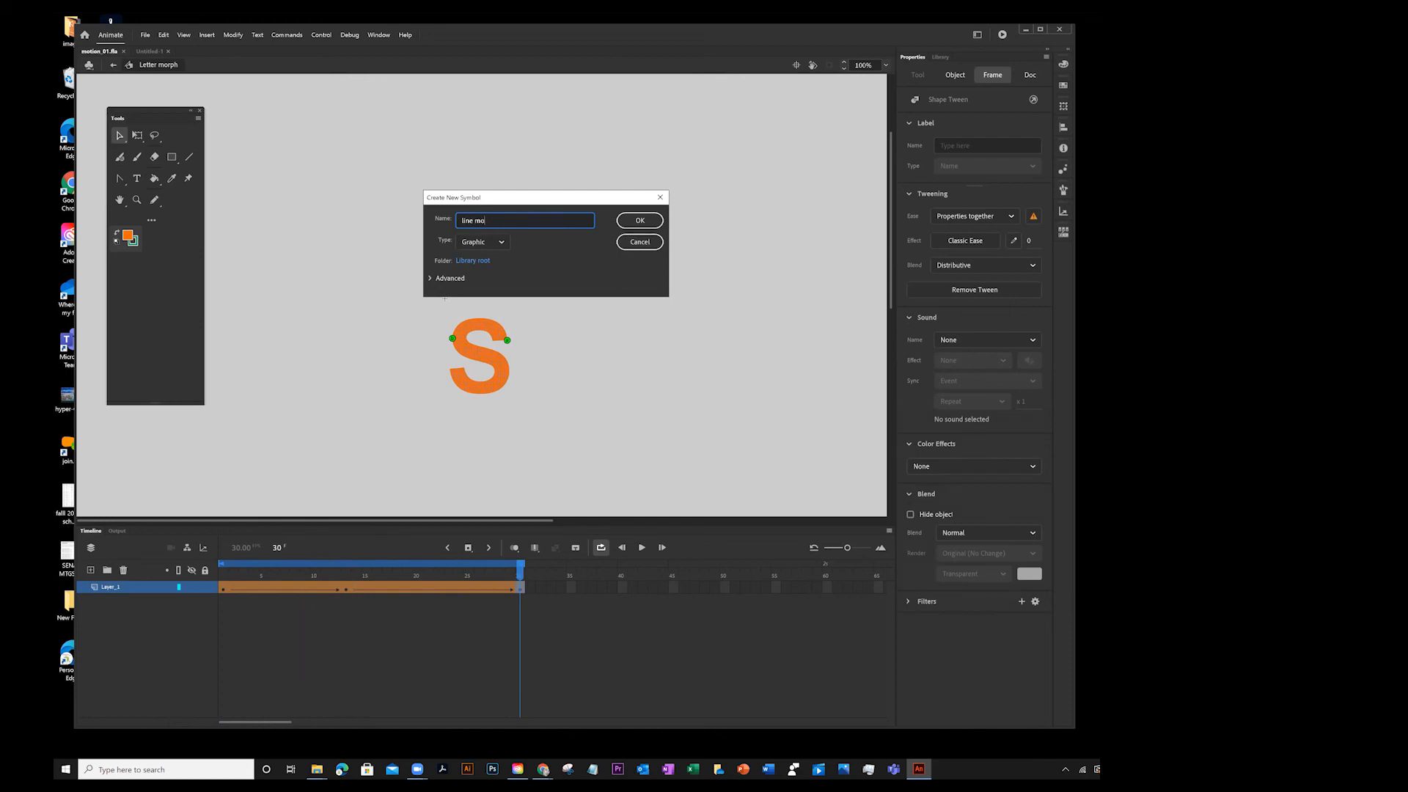
click(648, 223)
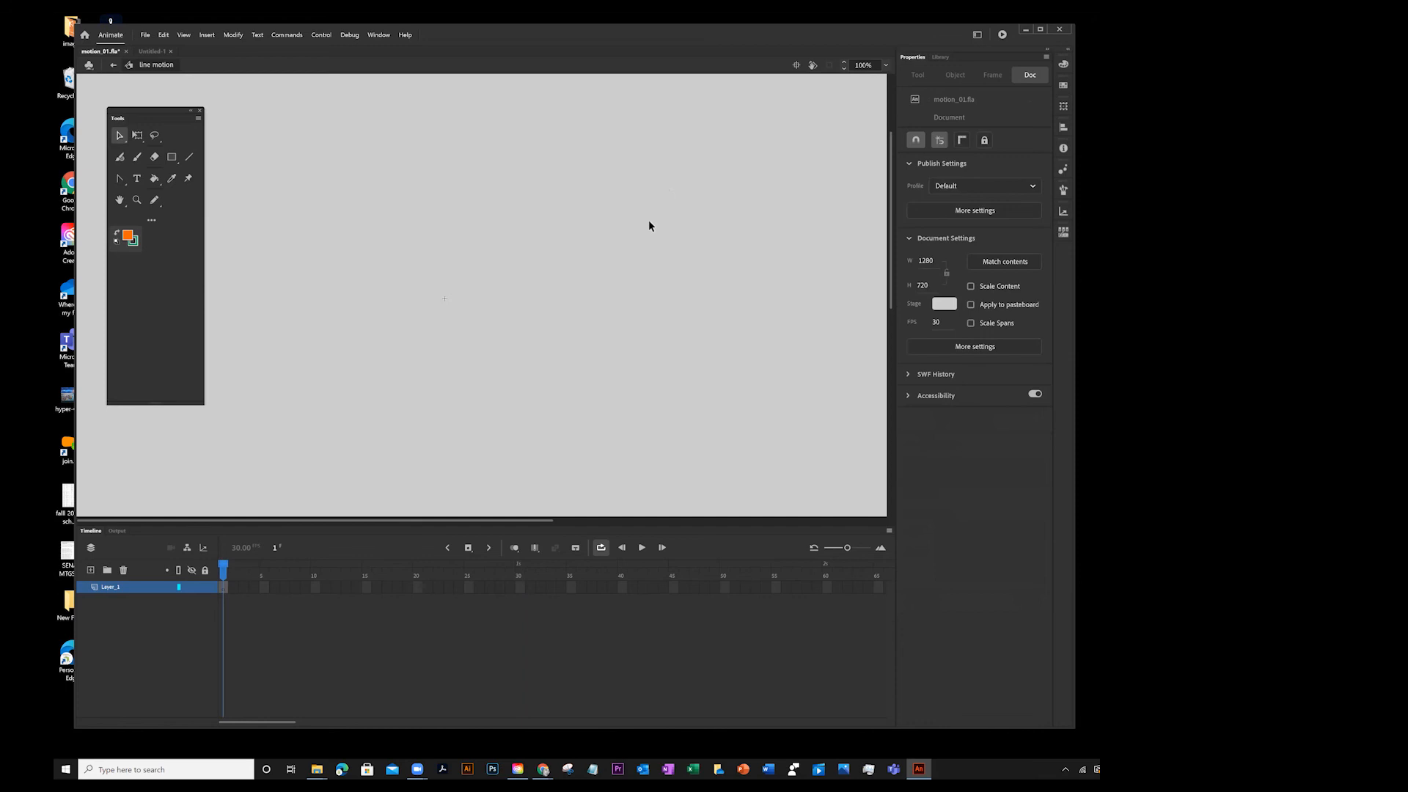
- Set up the Rectangle tool with a black fill and no stroke
click(171, 158)
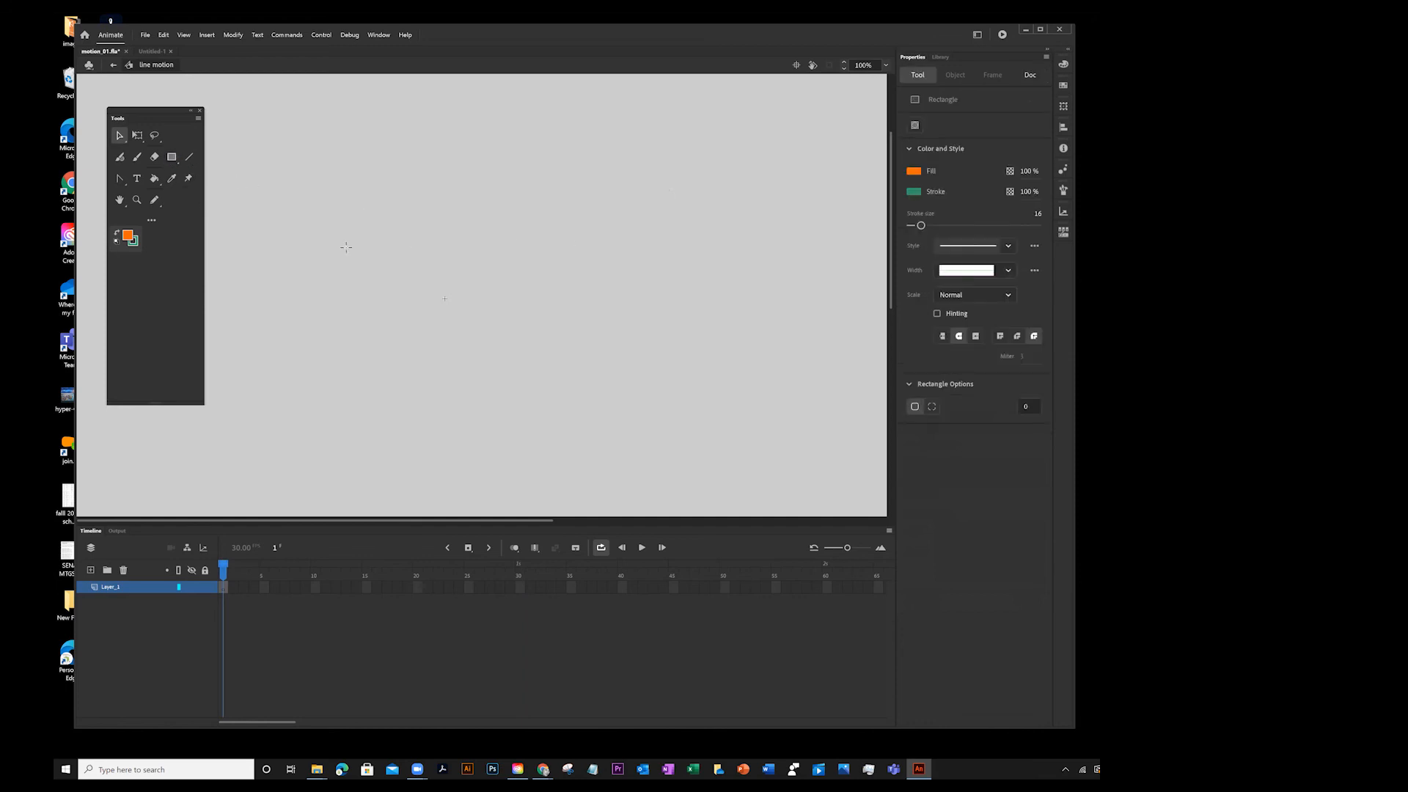
click(132, 239)
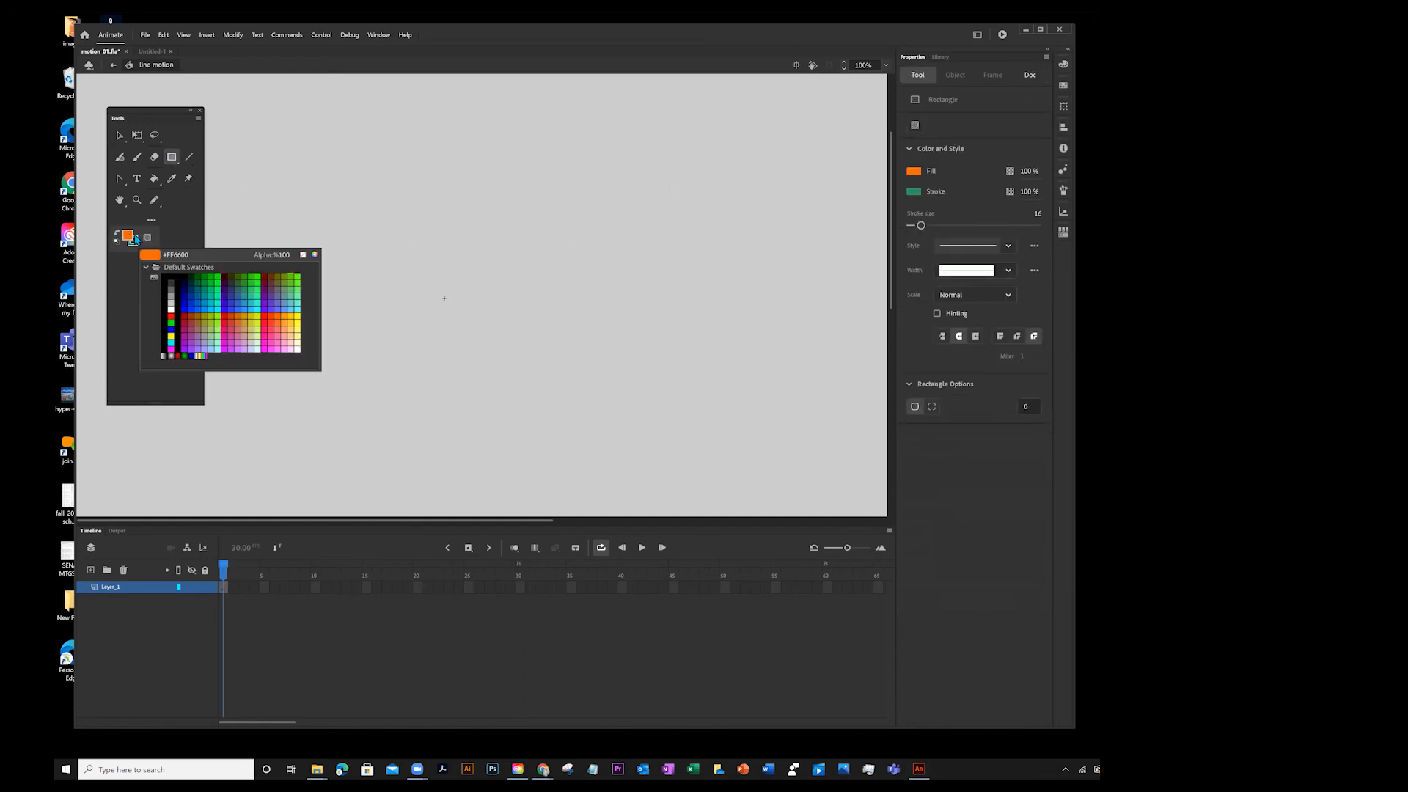
click(178, 272)
click(136, 246)
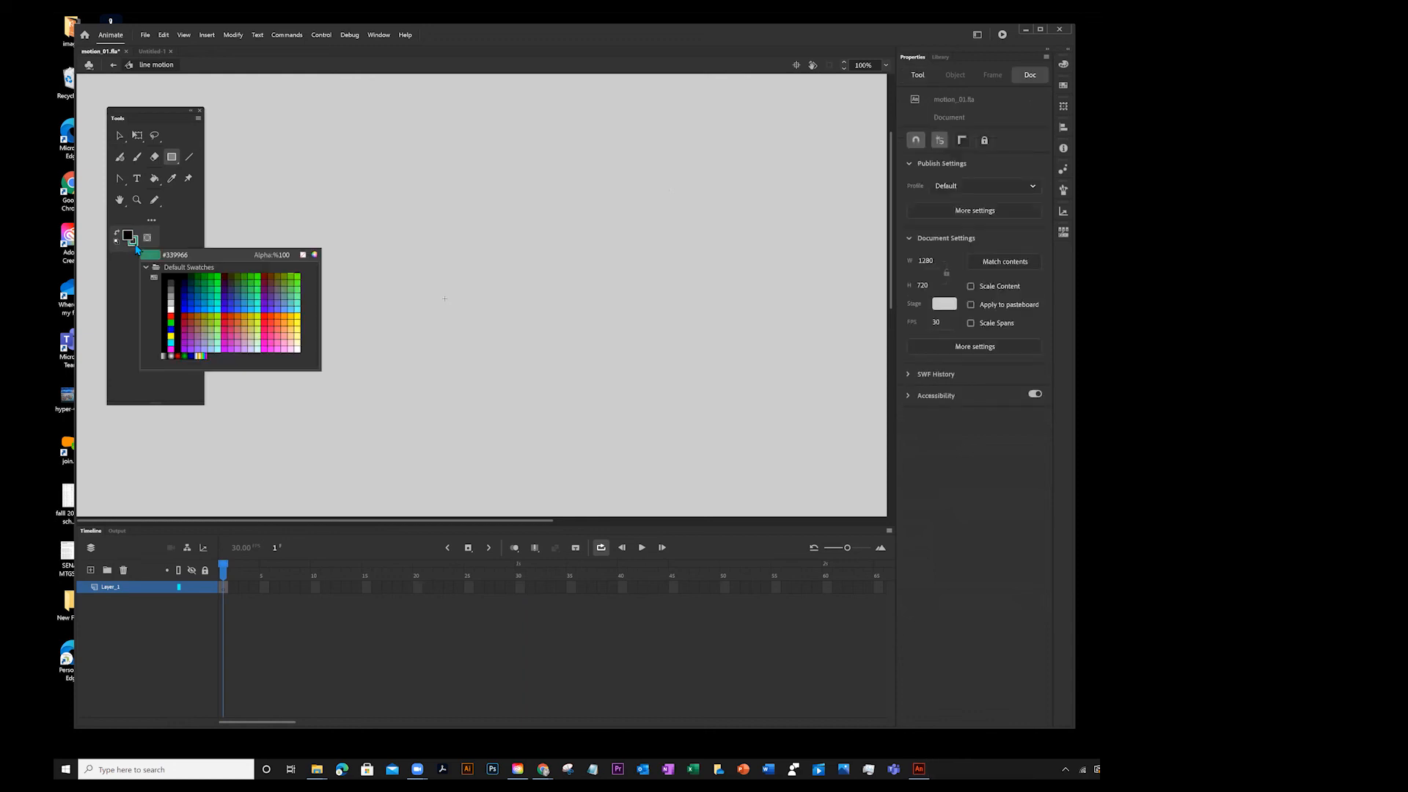
click(304, 257)
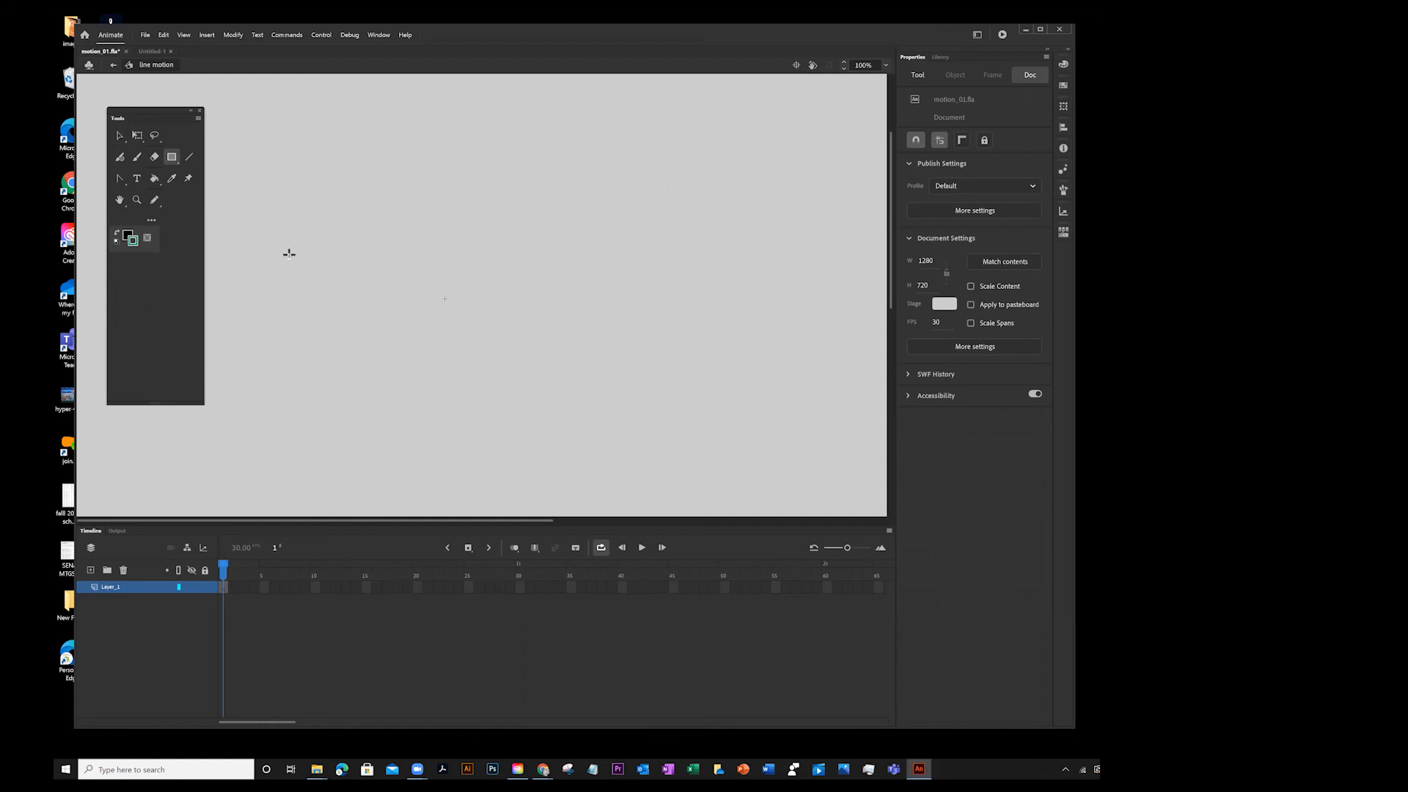
click(127, 236)
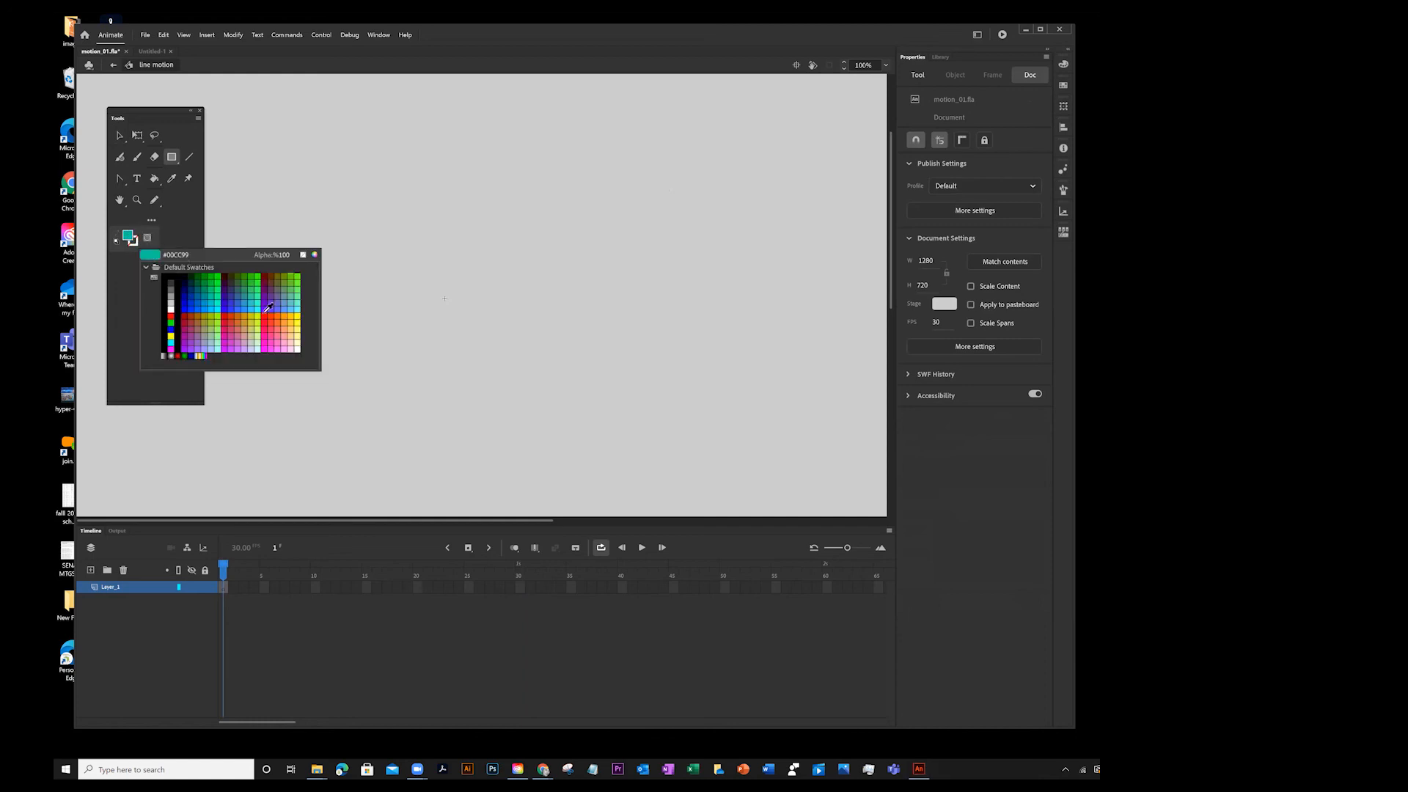
click(175, 278)
click(133, 242)
click(302, 255)
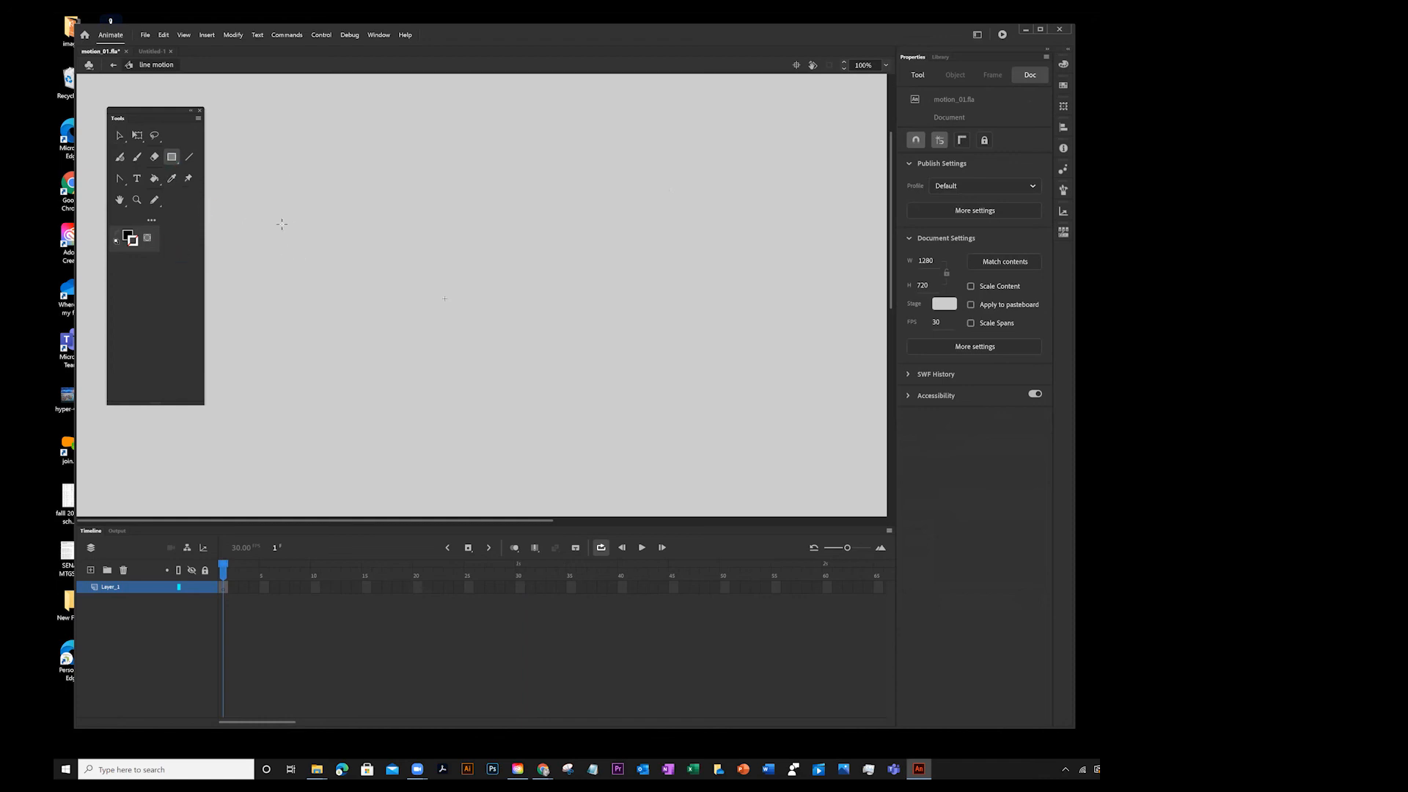
- Draw a black square about 62 px wide and move it to X 0, Y 0 so its upper-left corner meets the registration point
drag(282, 209, 311, 247)
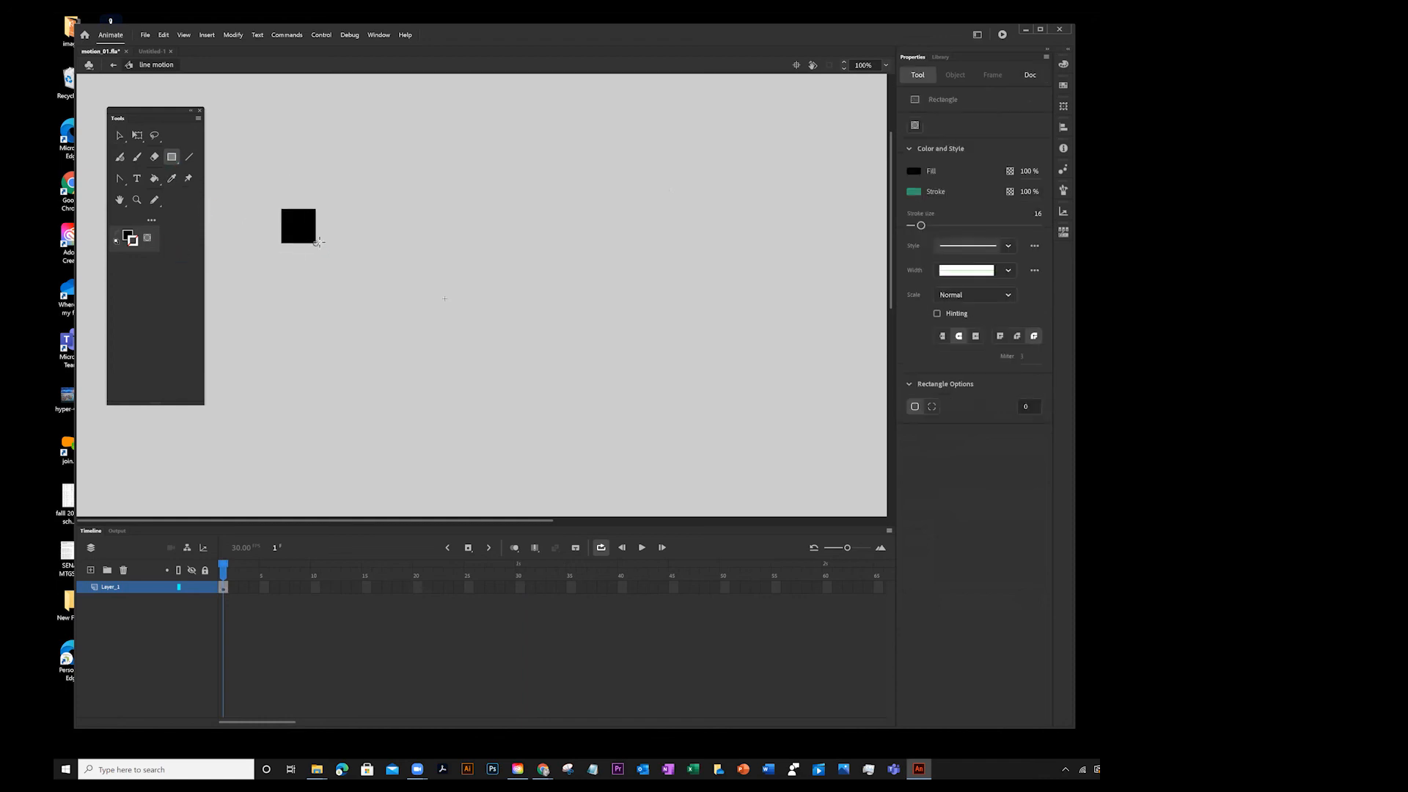
key(ctrl+z)
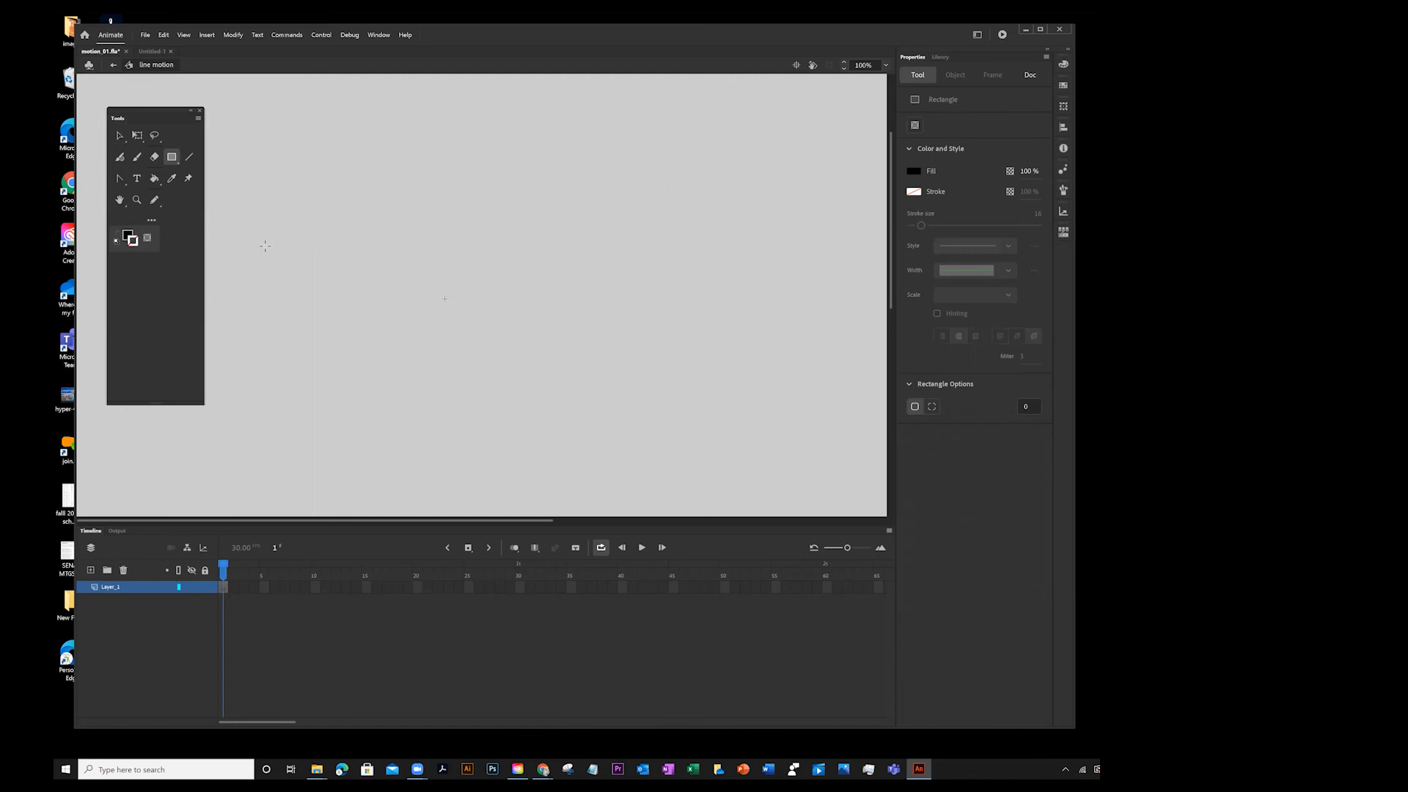
drag(275, 238, 309, 270)
click(122, 137)
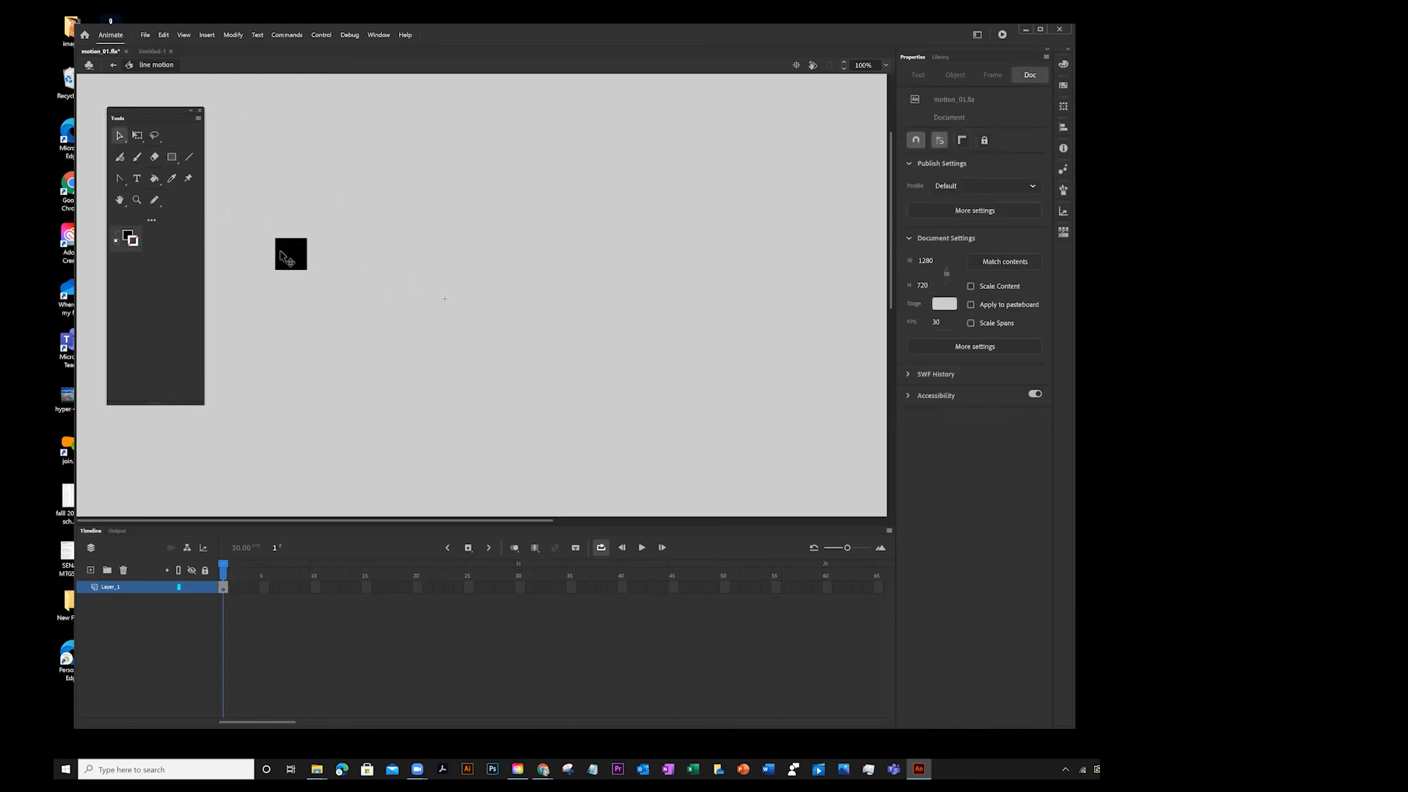
click(305, 253)
drag(305, 252, 456, 313)
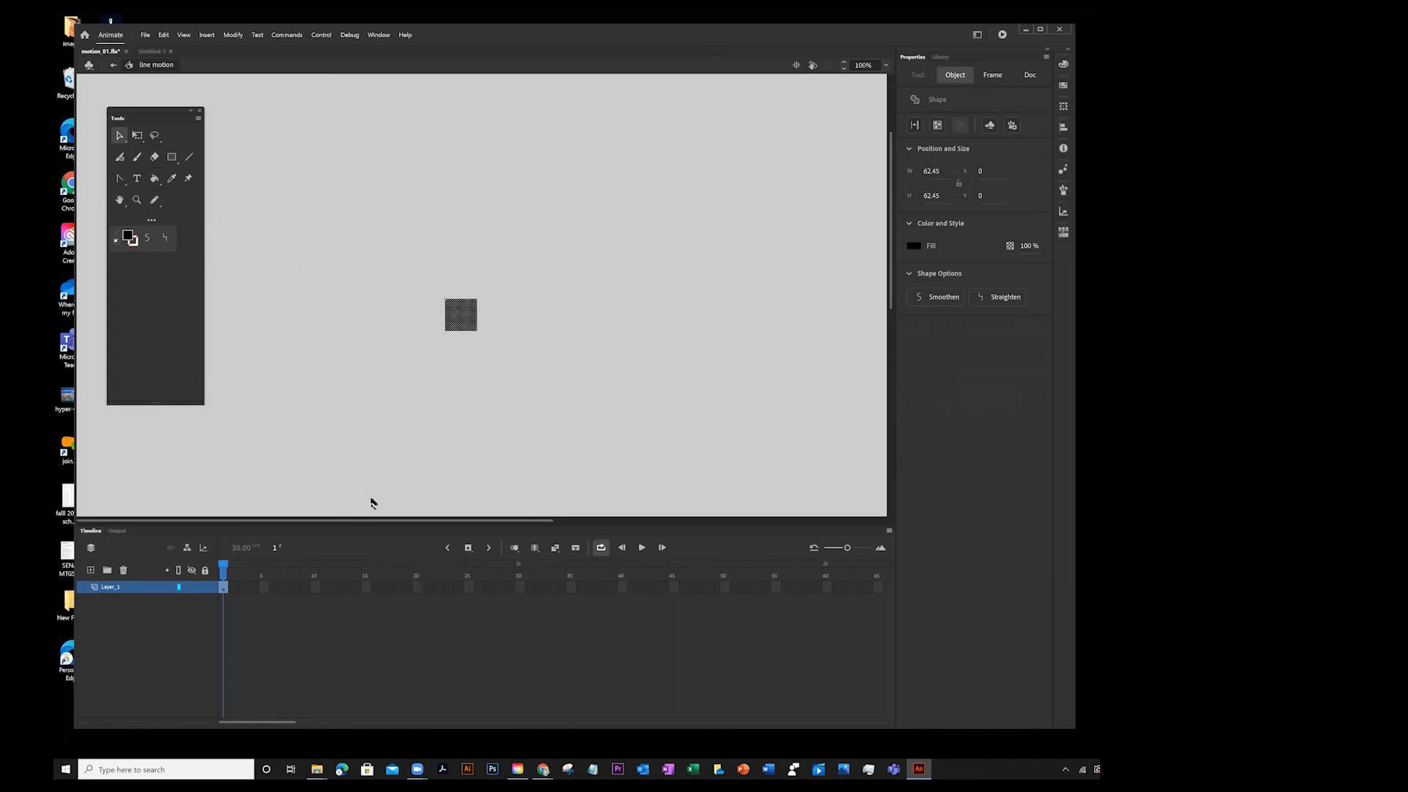
- Create a motion tween on frame 1 of Layer_1, converting the black square to a symbol
right_click(225, 586)
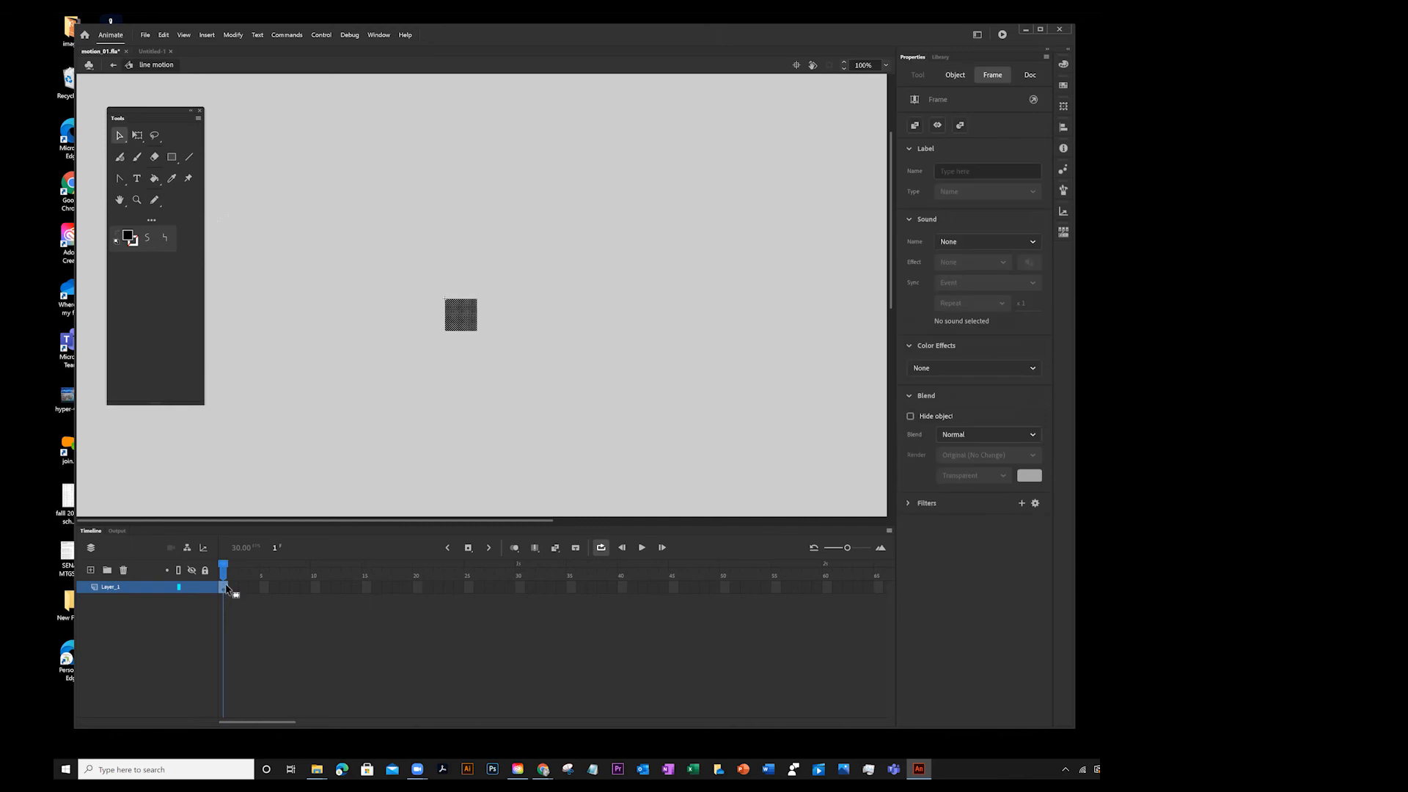
click(267, 345)
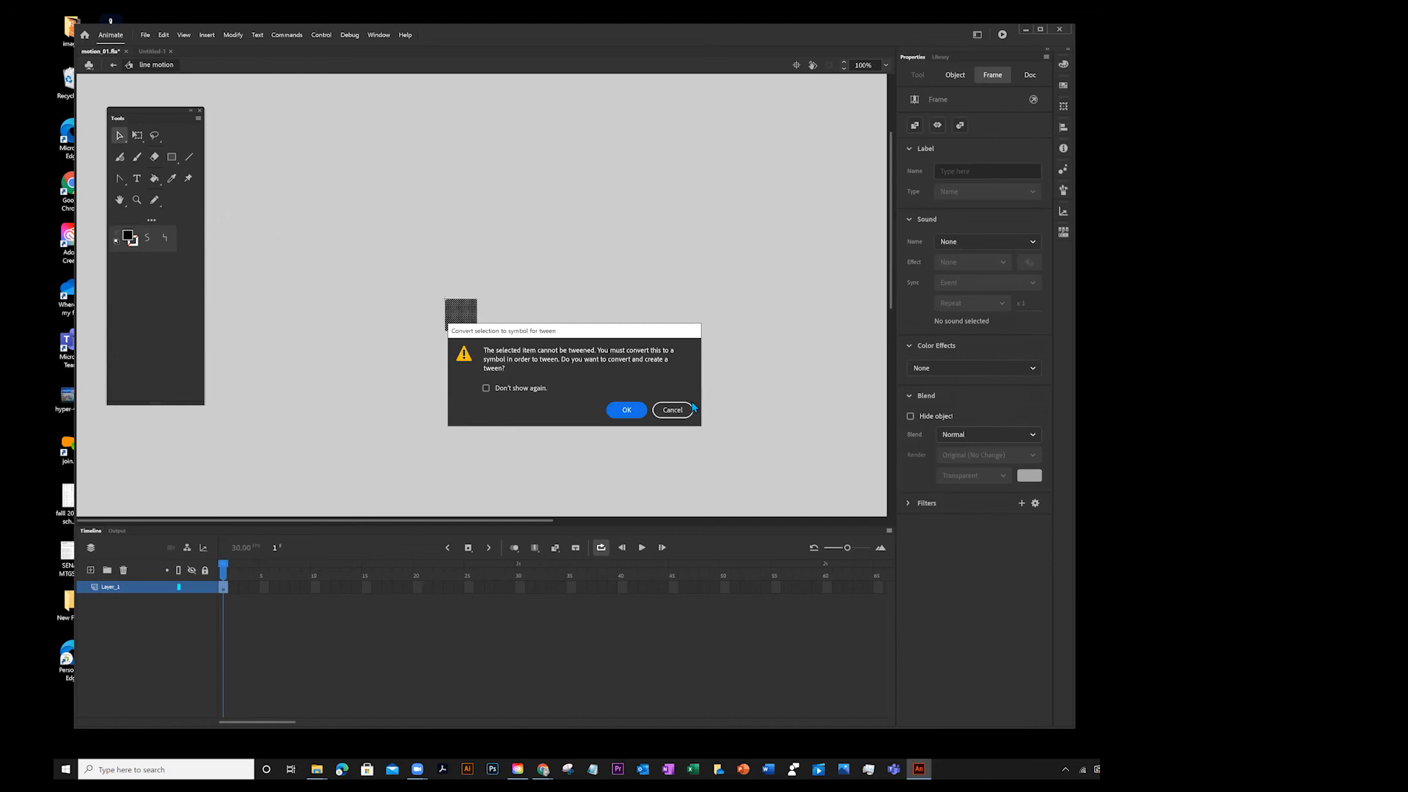
click(628, 411)
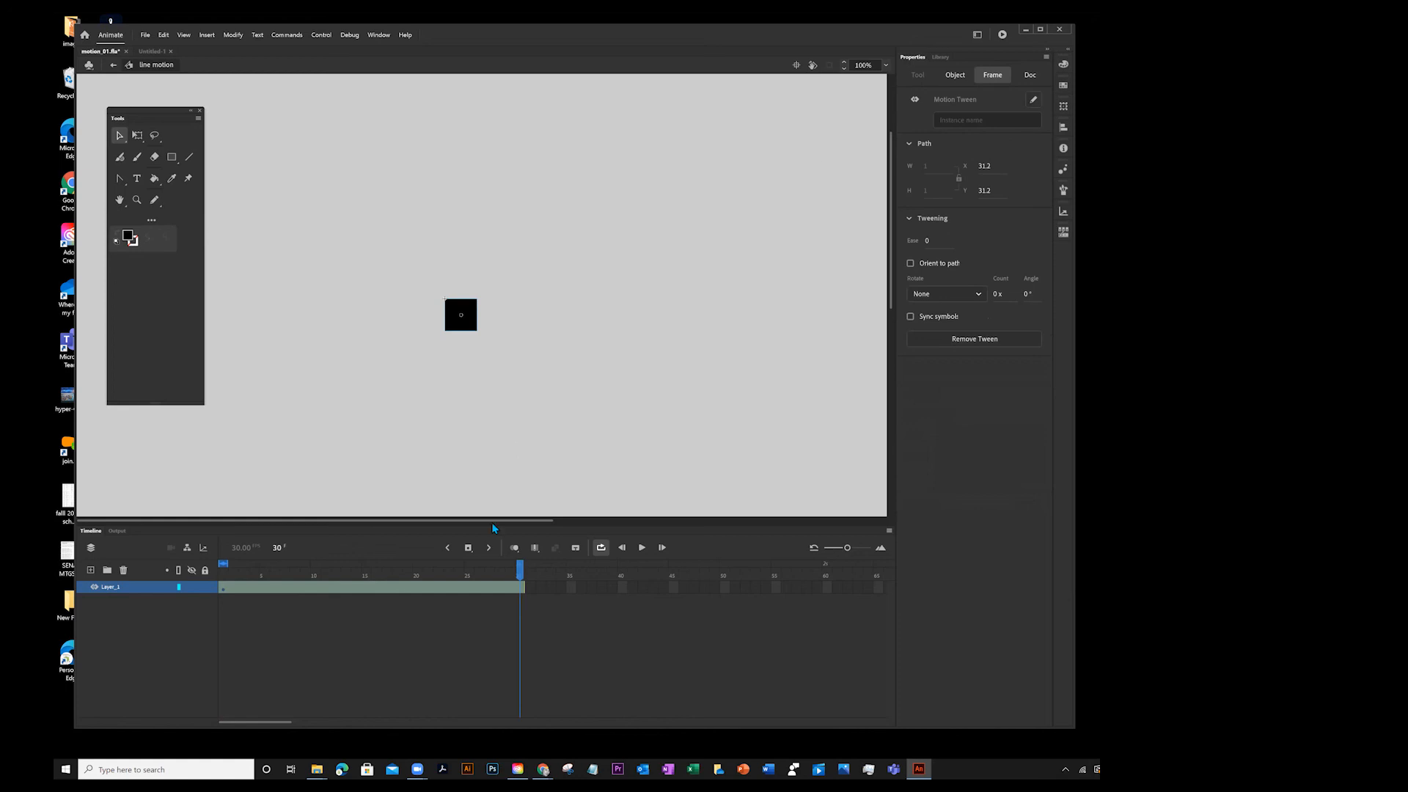
- Rename the square's library symbol as "rect simple static"
click(955, 74)
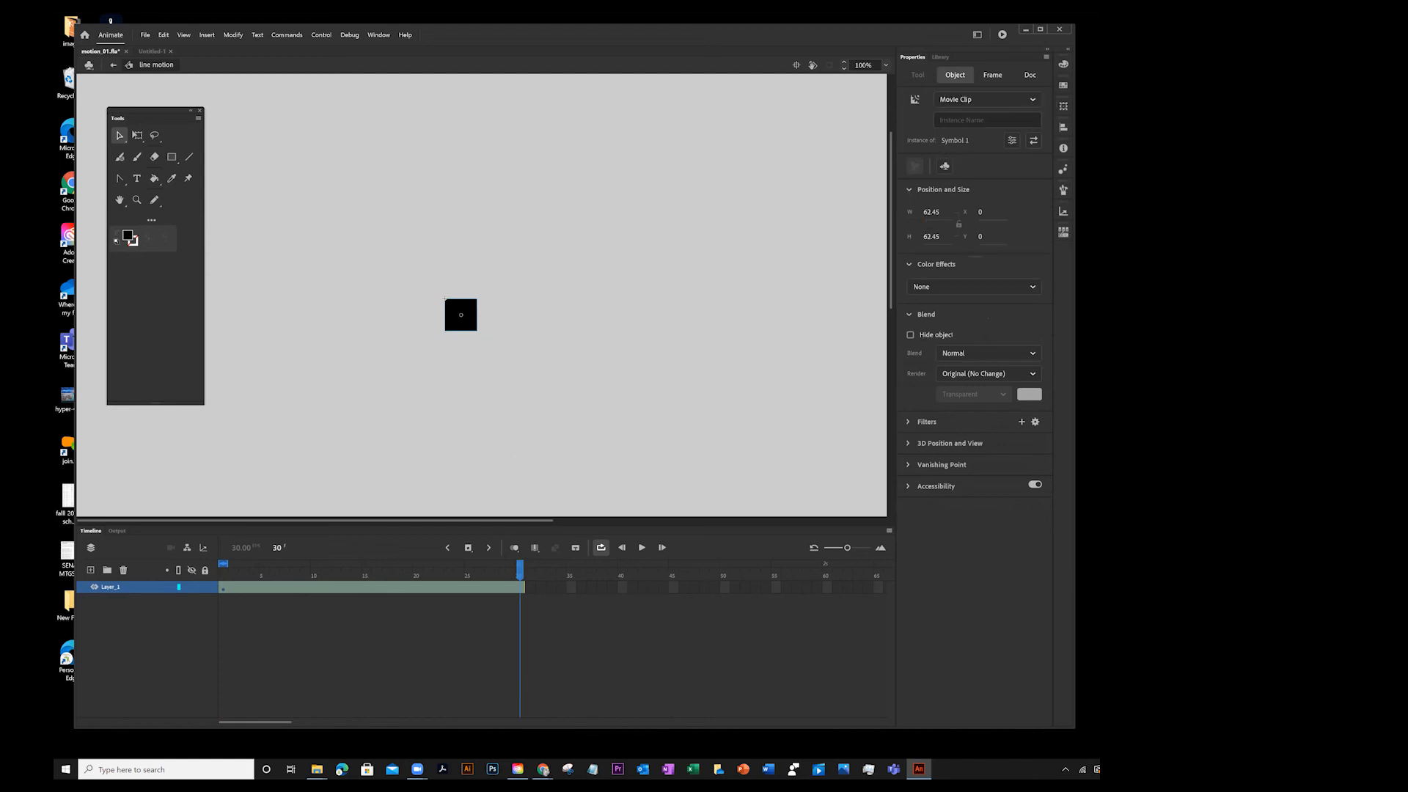
click(928, 57)
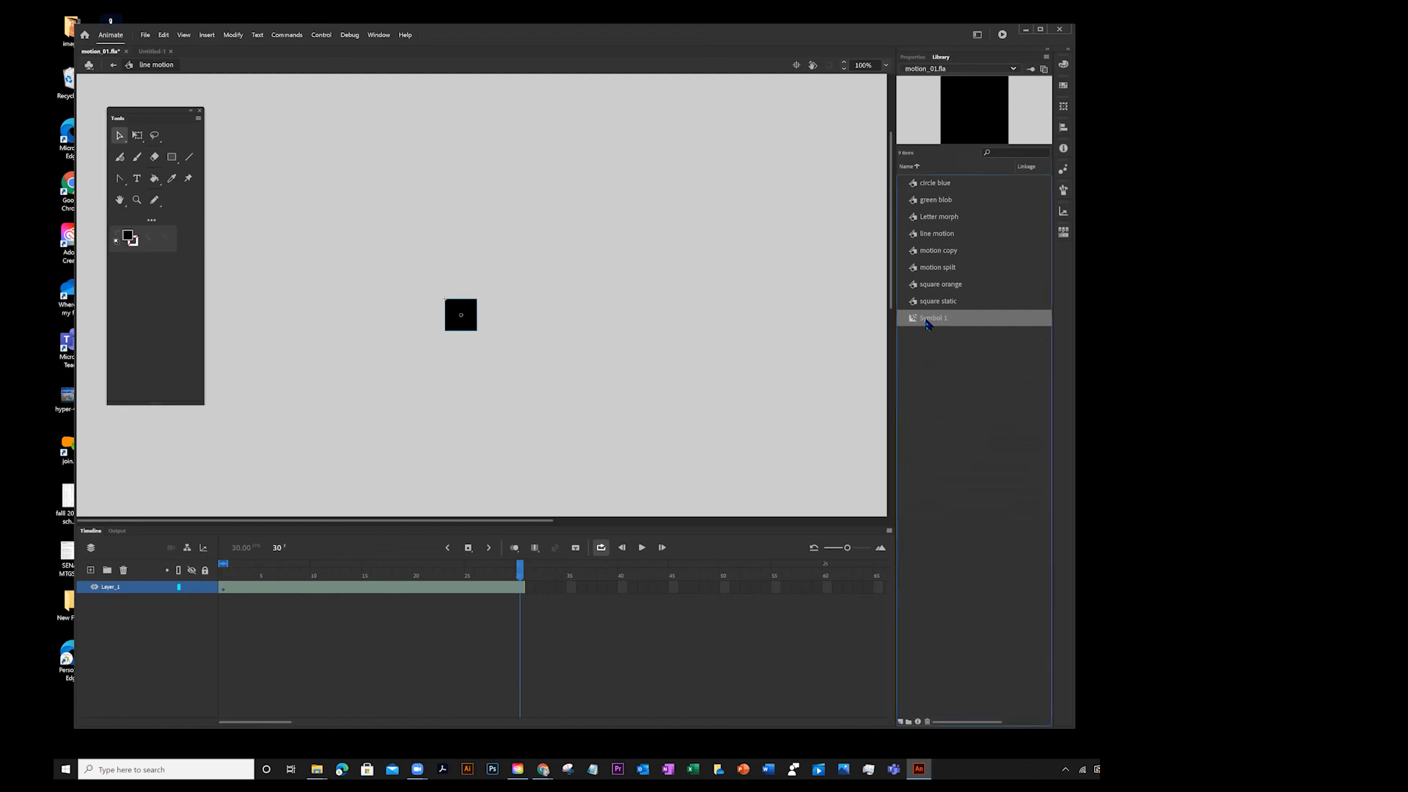
double_click(928, 320)
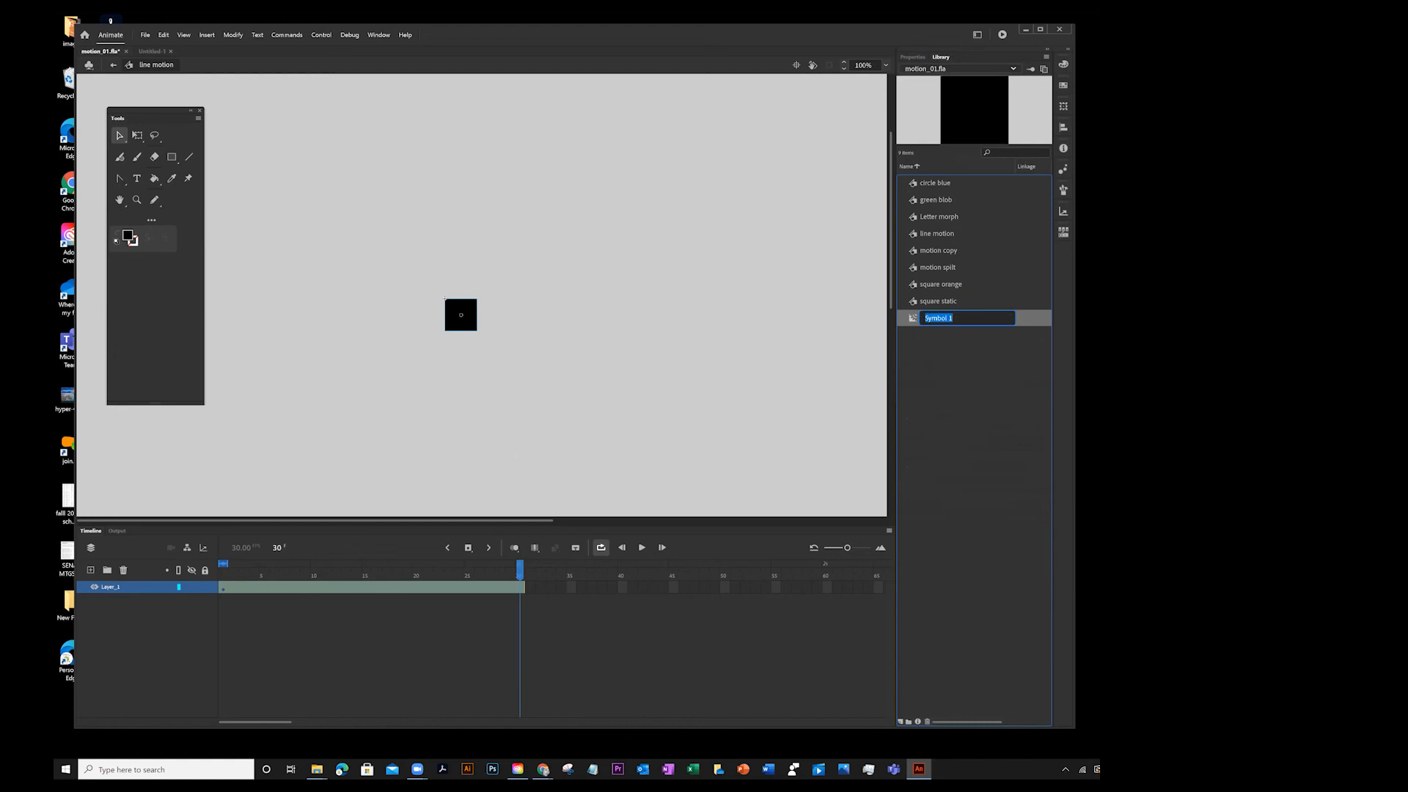
text(rect simple static)
key(Return)
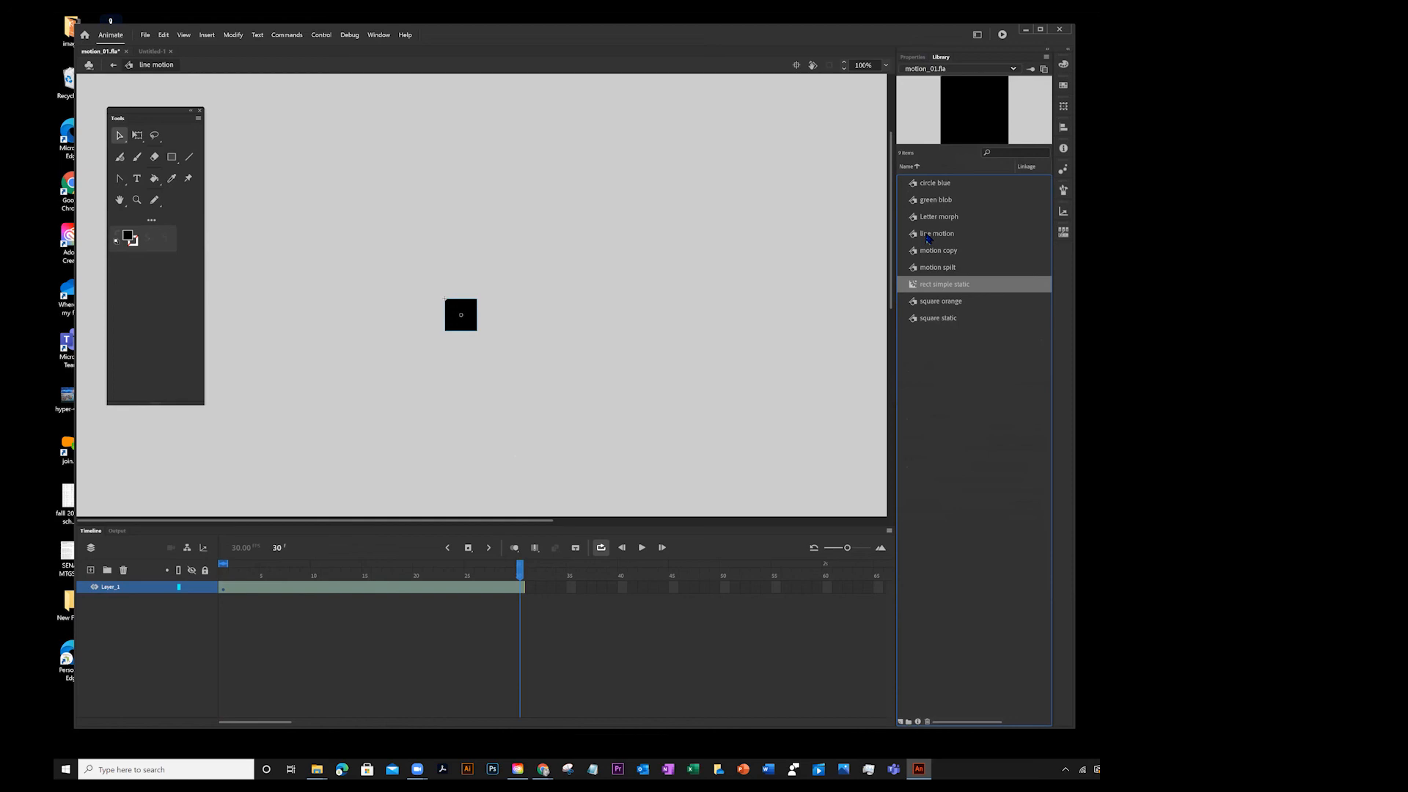
- Change the type of the "rect simple static" library symbol to Graphic
click(928, 235)
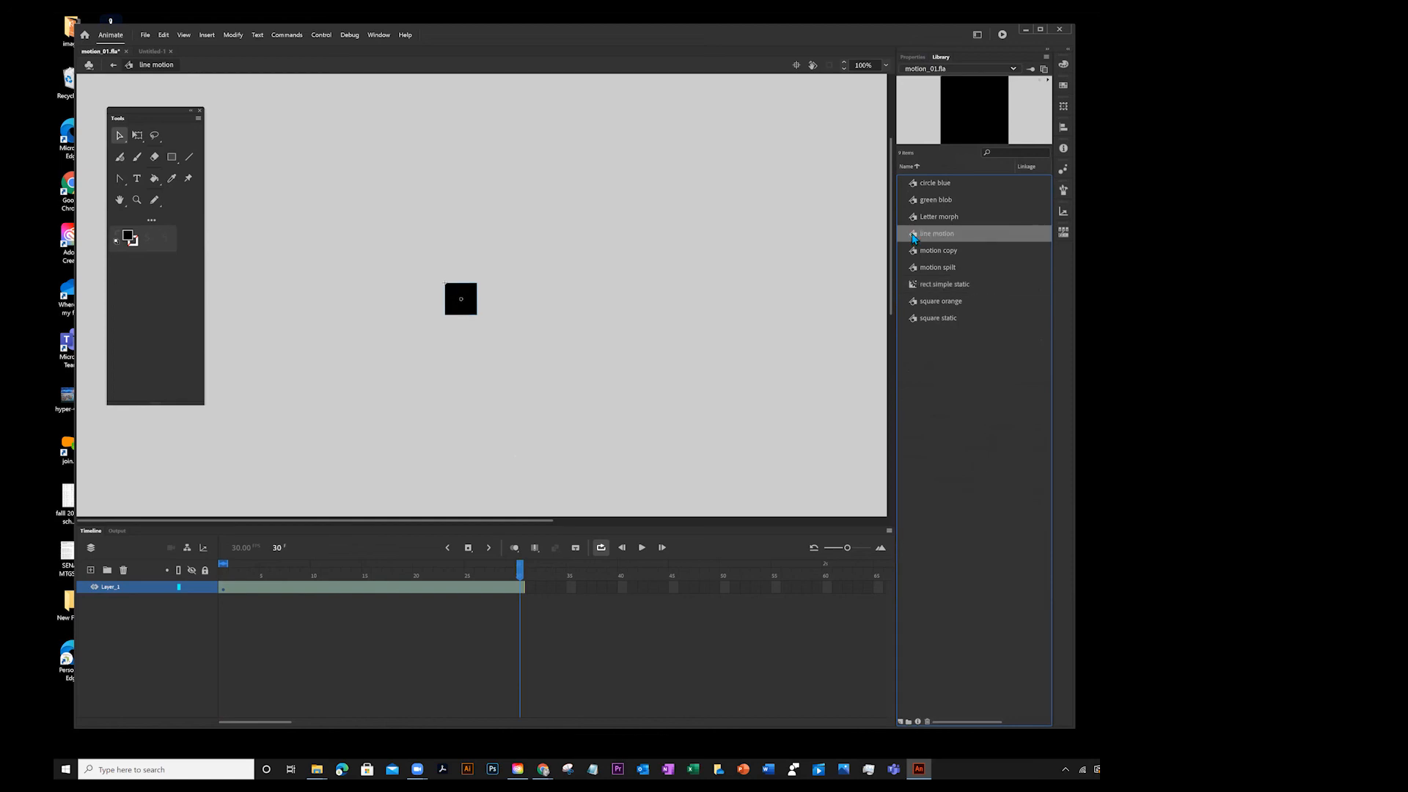
click(500, 293)
click(465, 290)
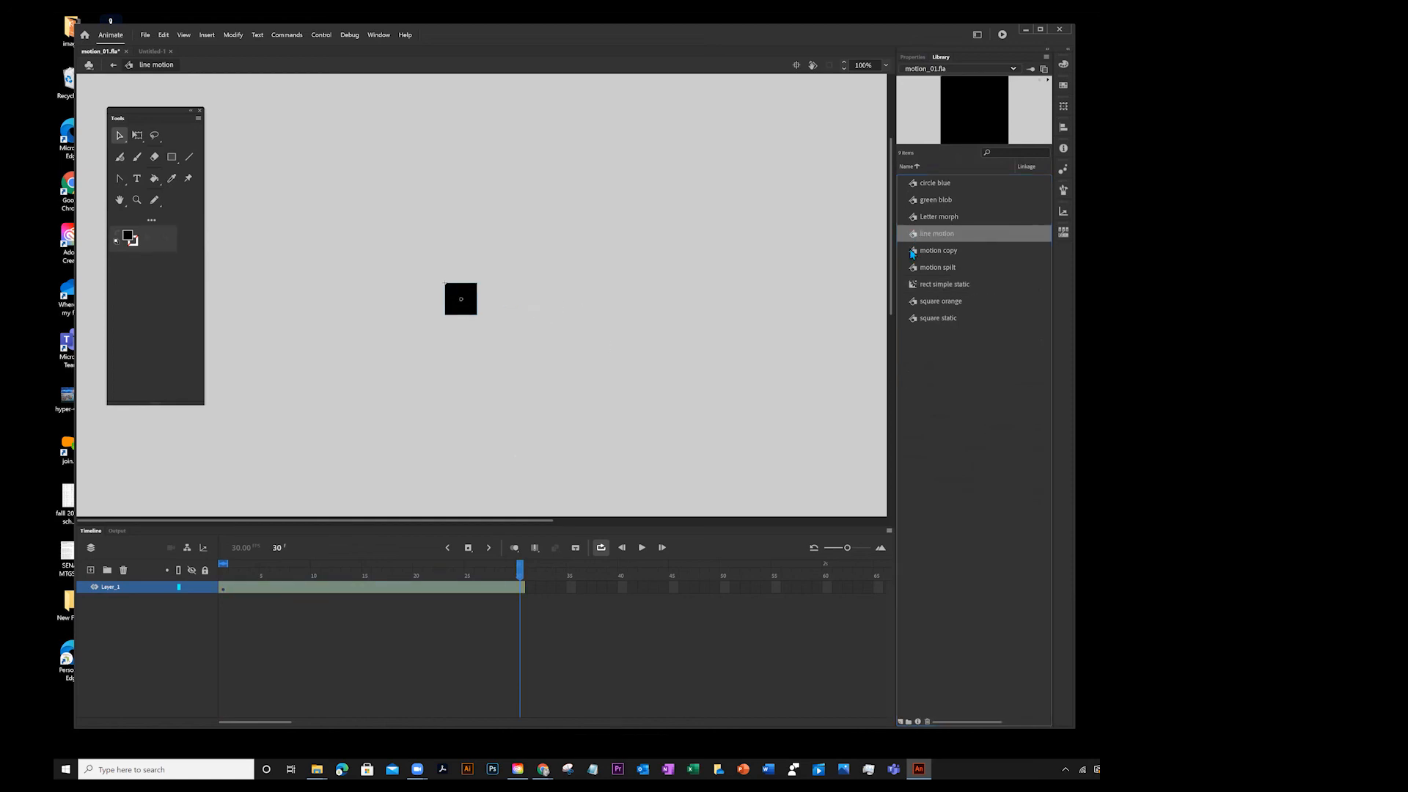
click(912, 57)
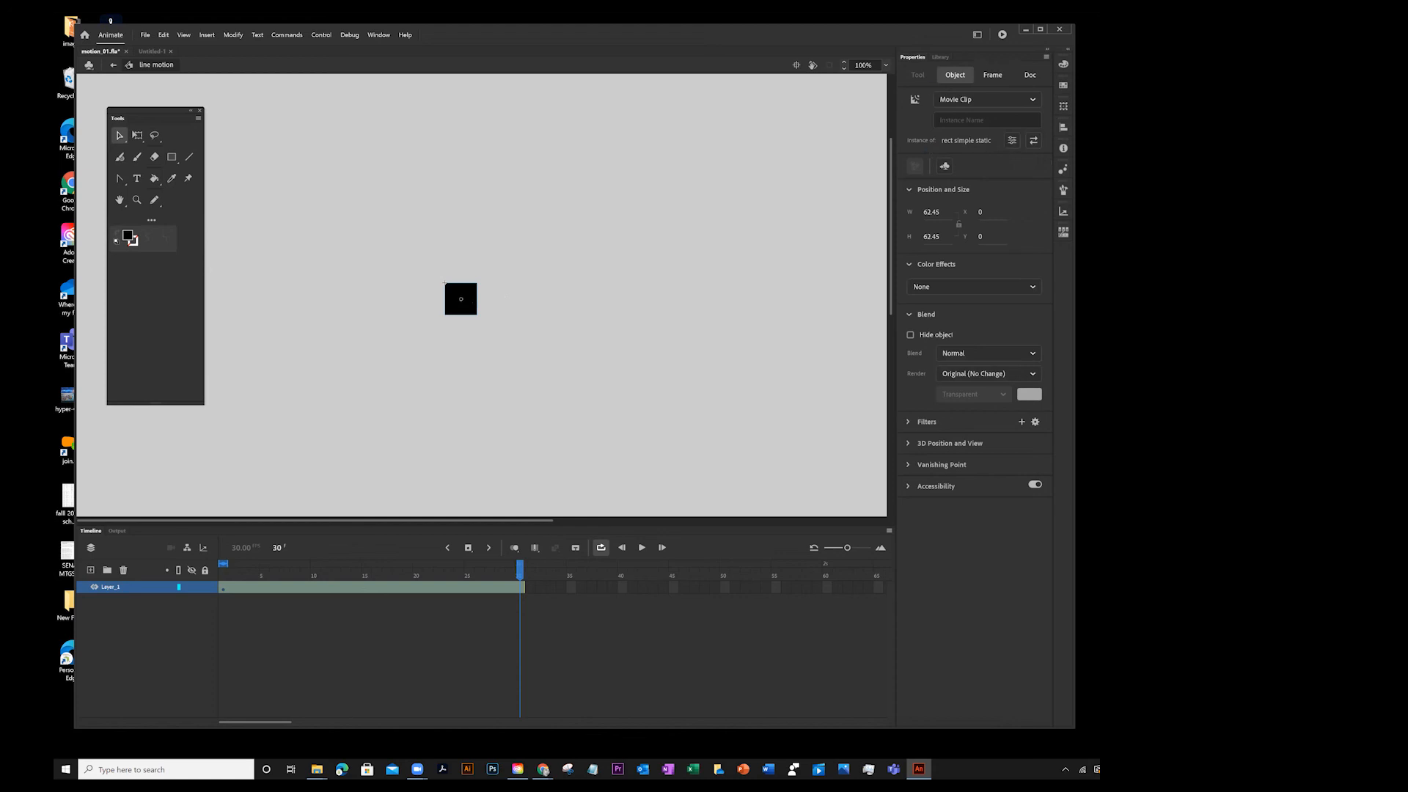
click(940, 57)
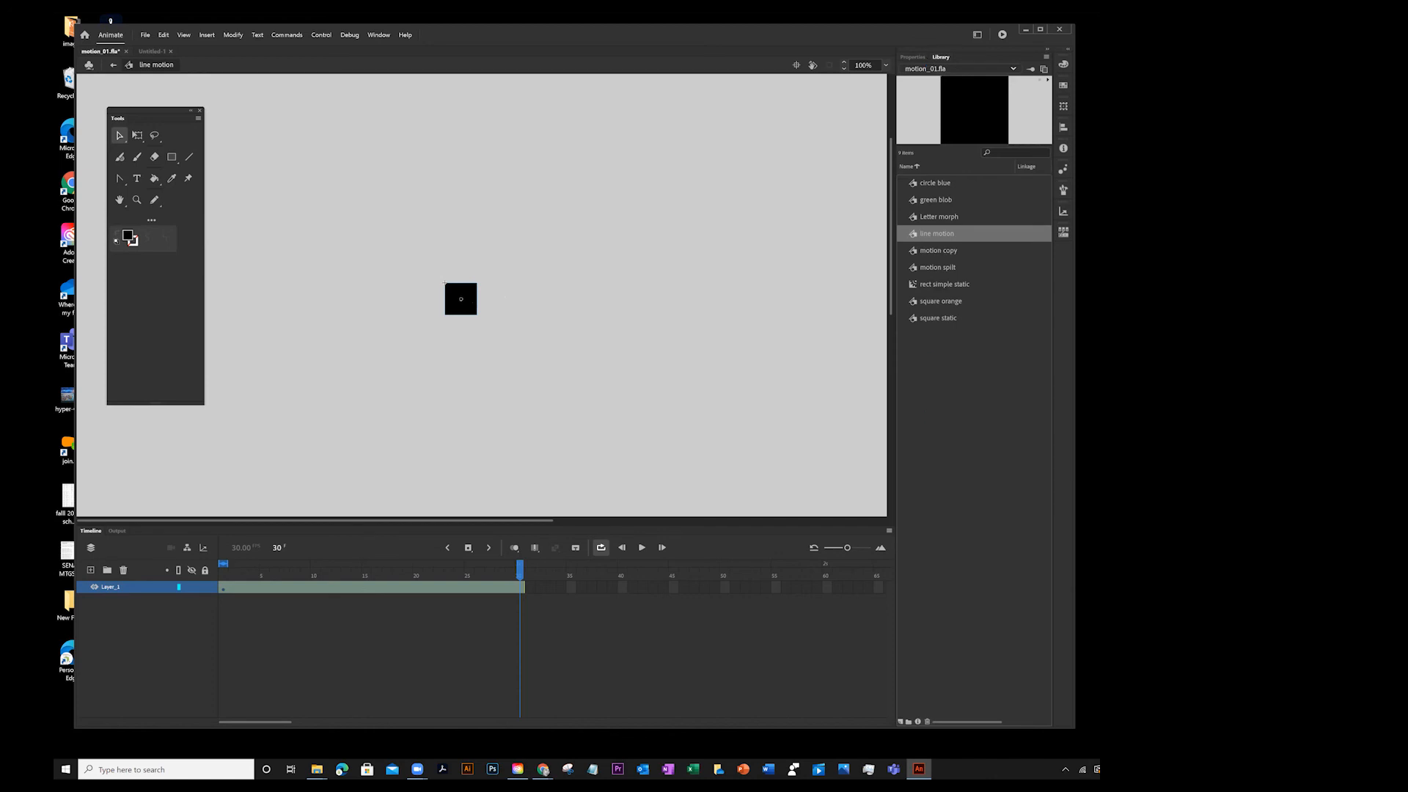
click(914, 286)
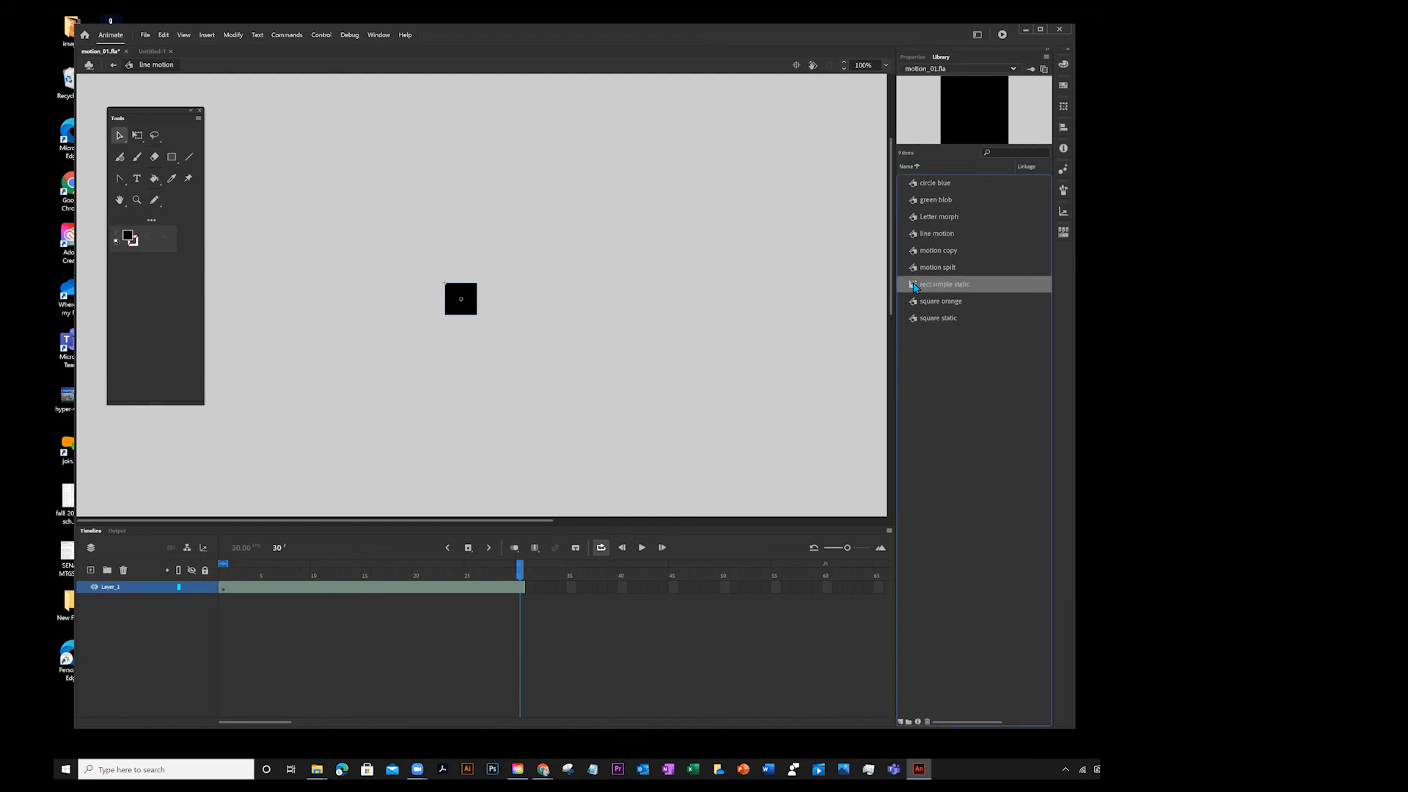
right_click(915, 286)
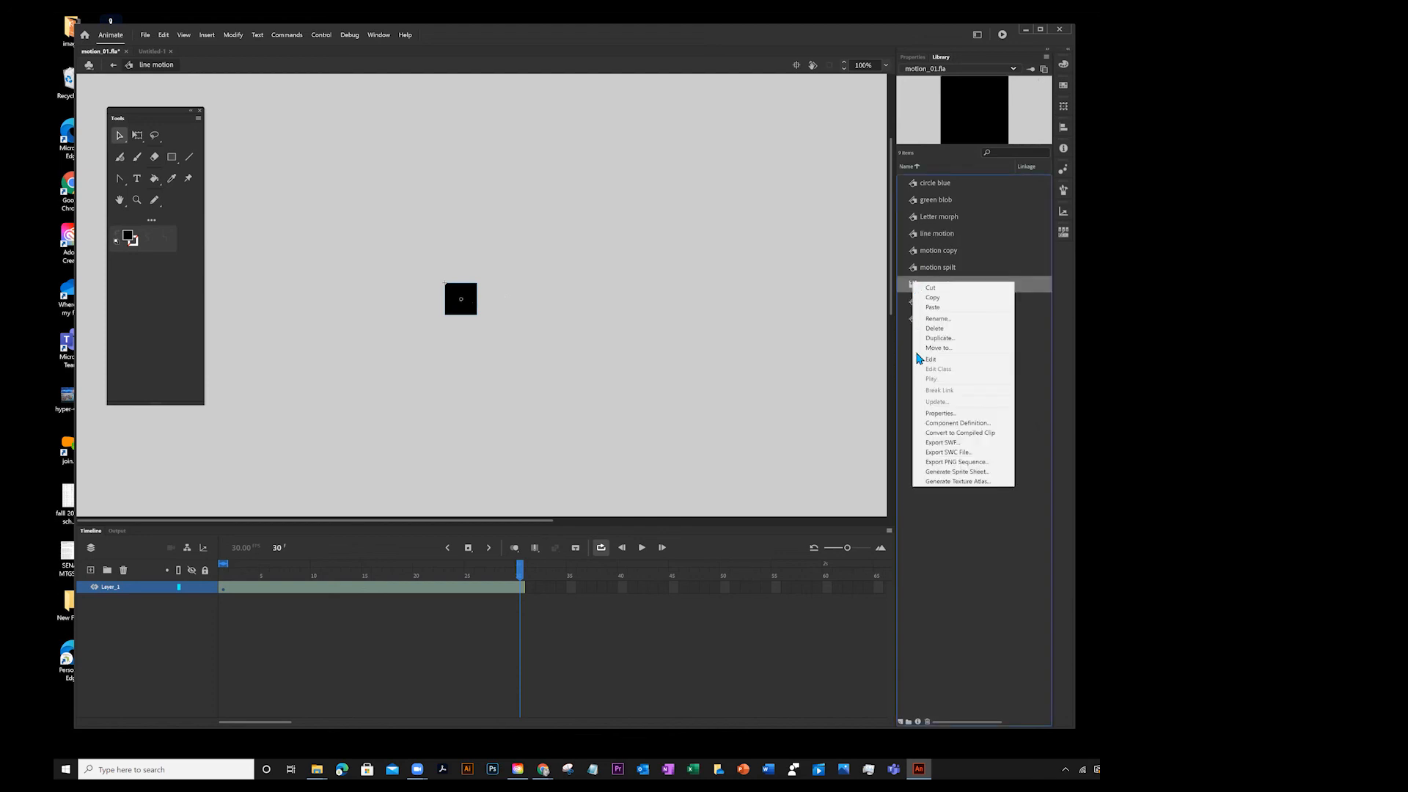
click(940, 413)
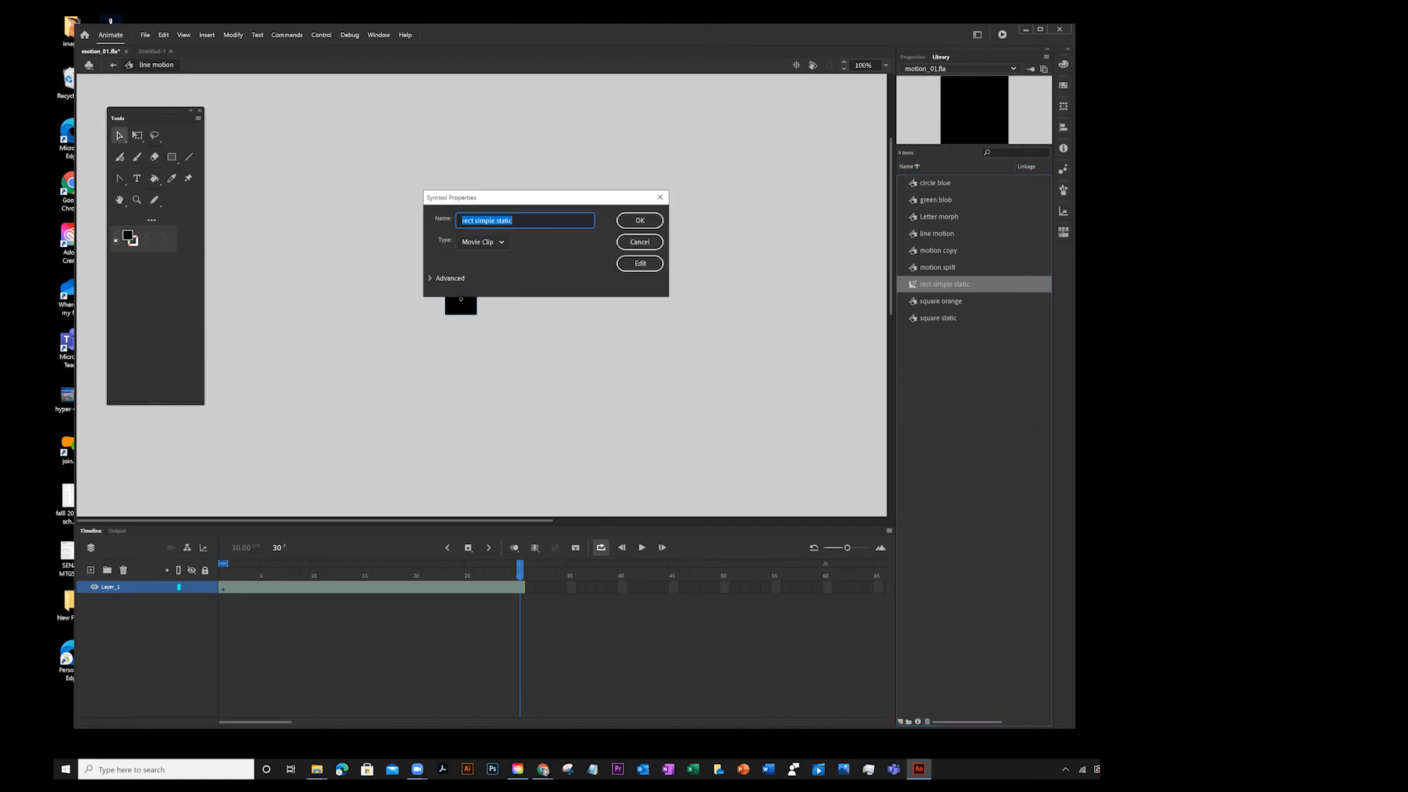
click(474, 245)
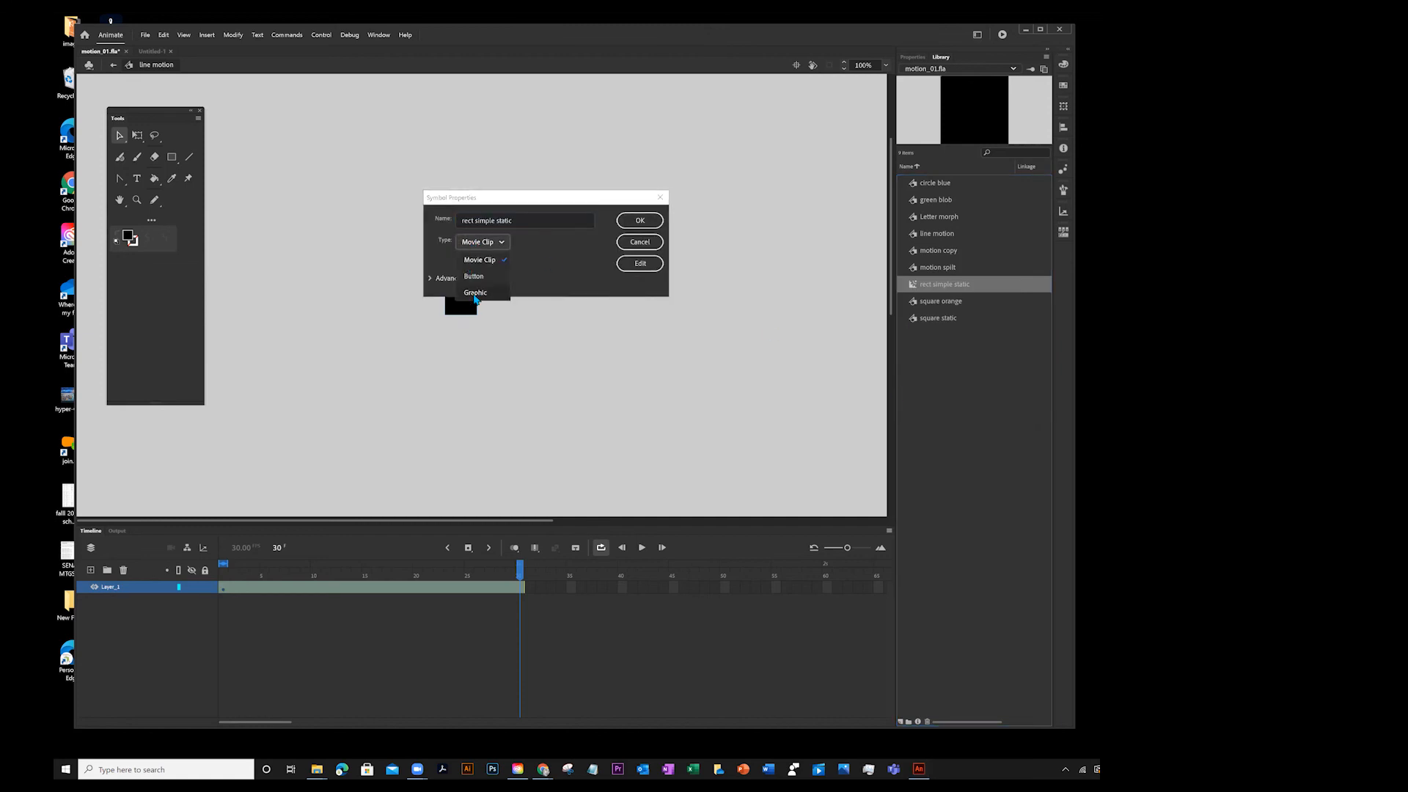
click(474, 294)
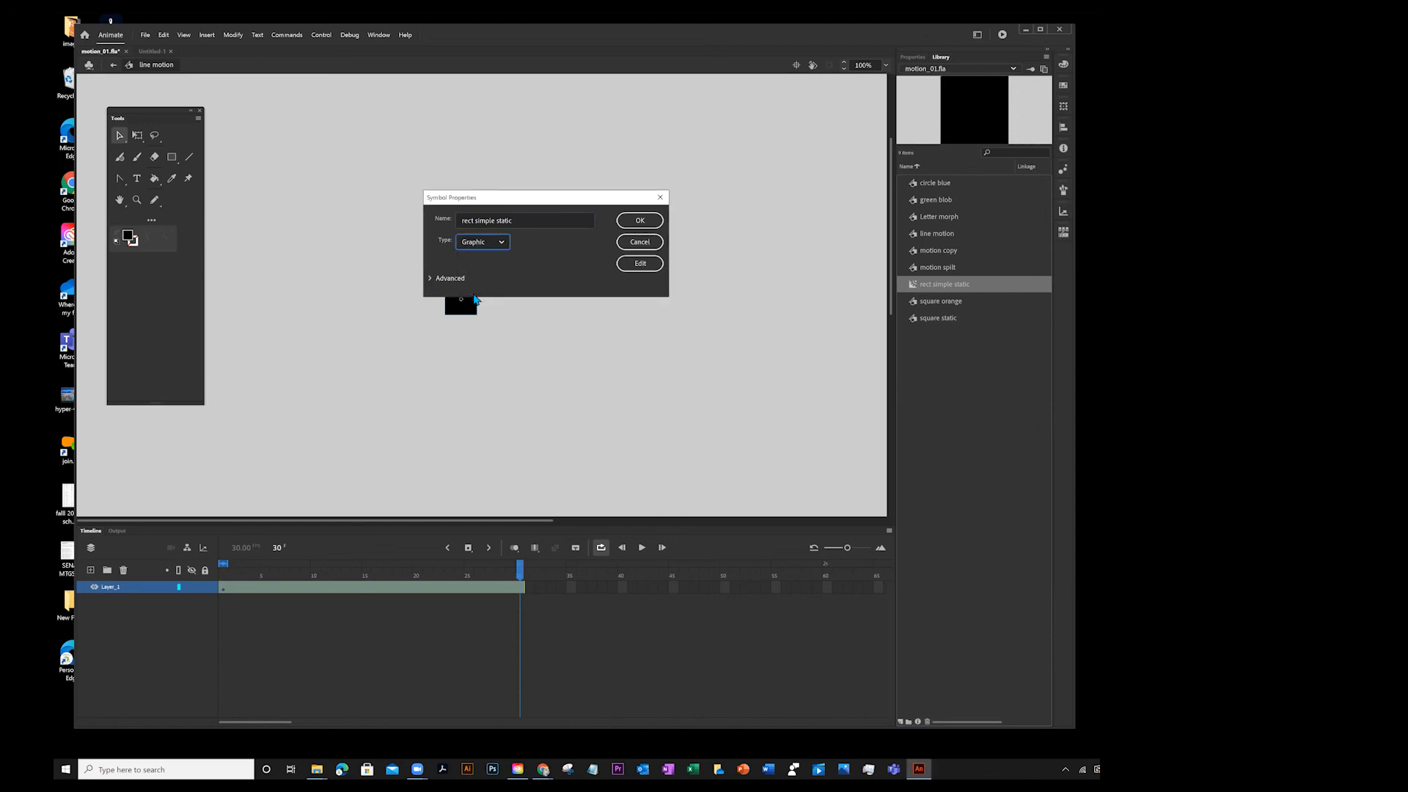
click(642, 221)
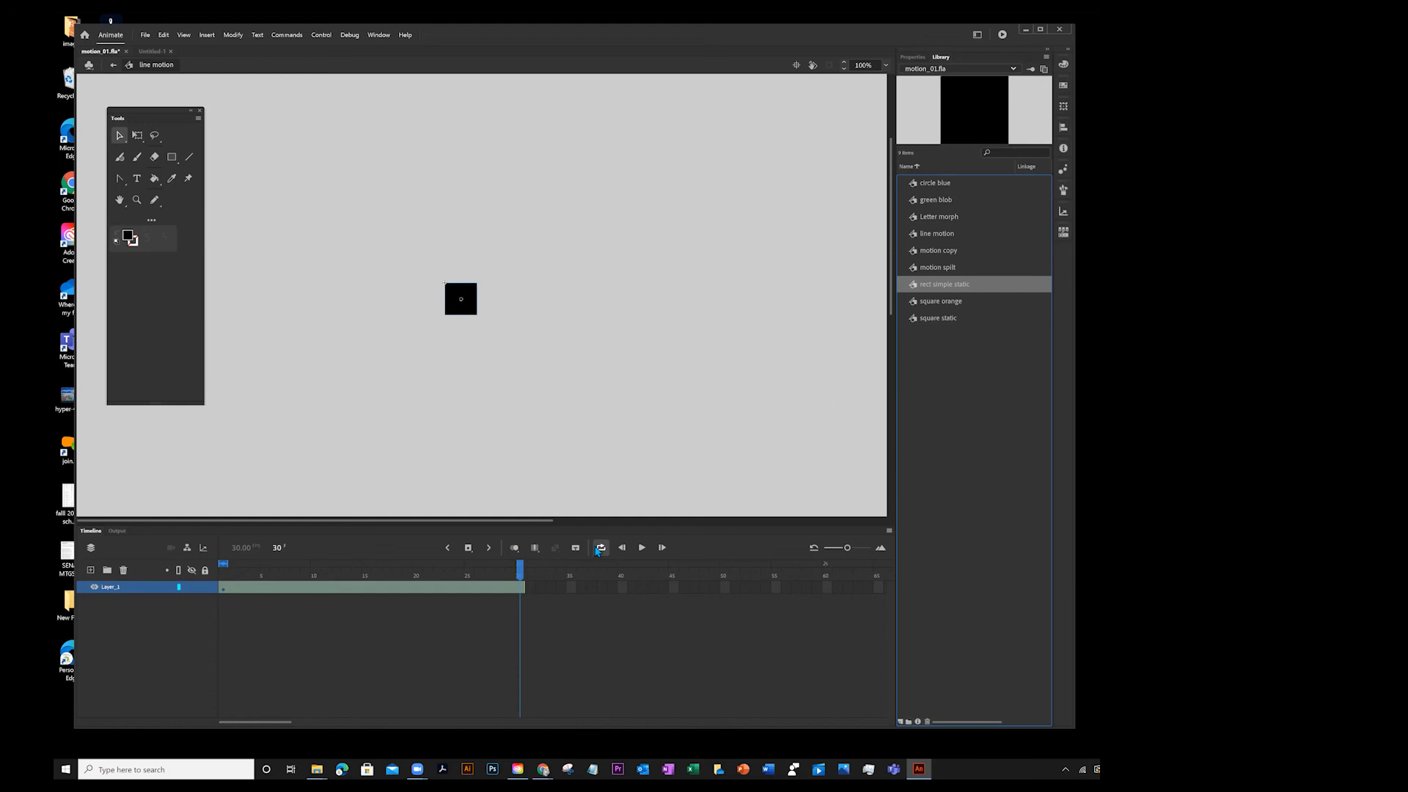
- Move the square's transformation point from its centre to the middle of its left edge with Free Transform
click(455, 587)
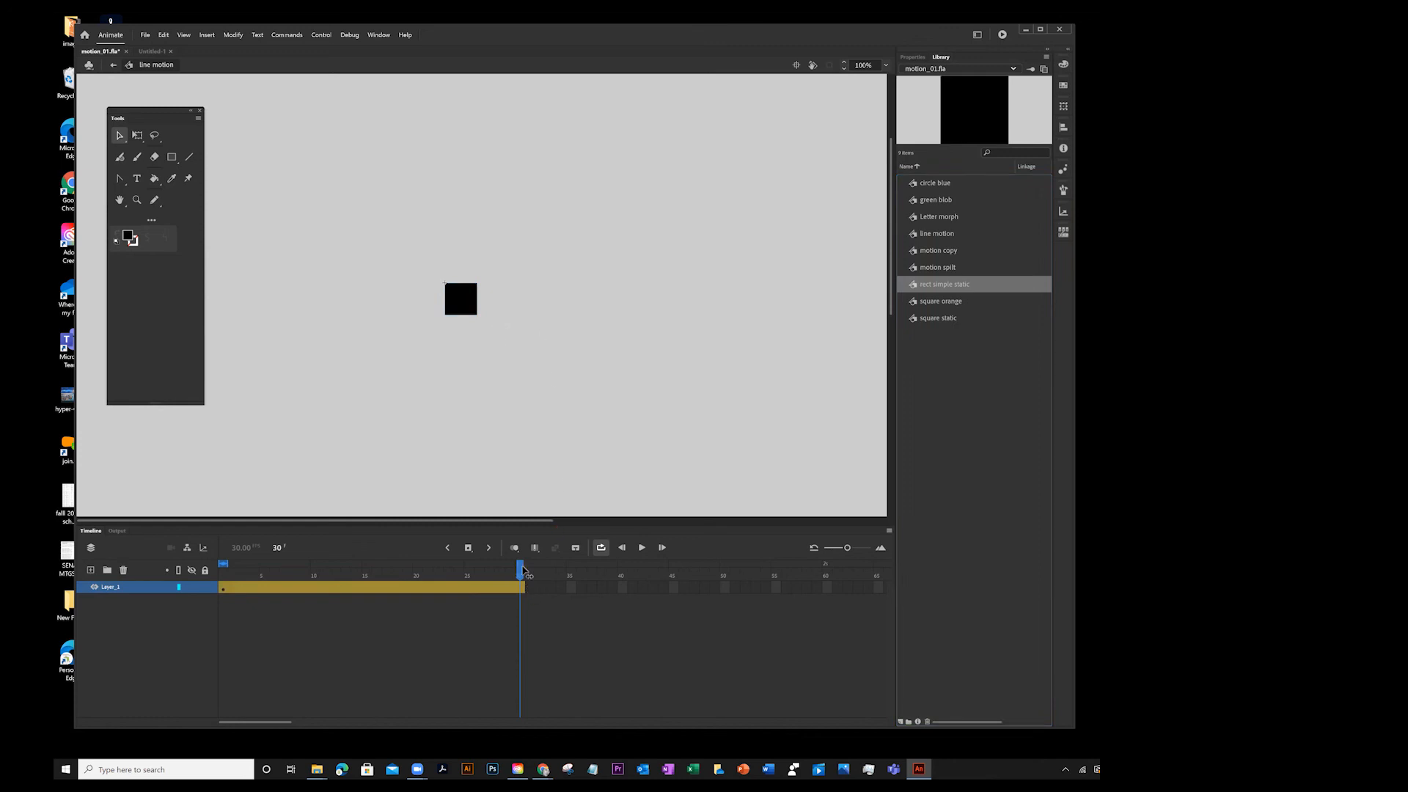
click(462, 302)
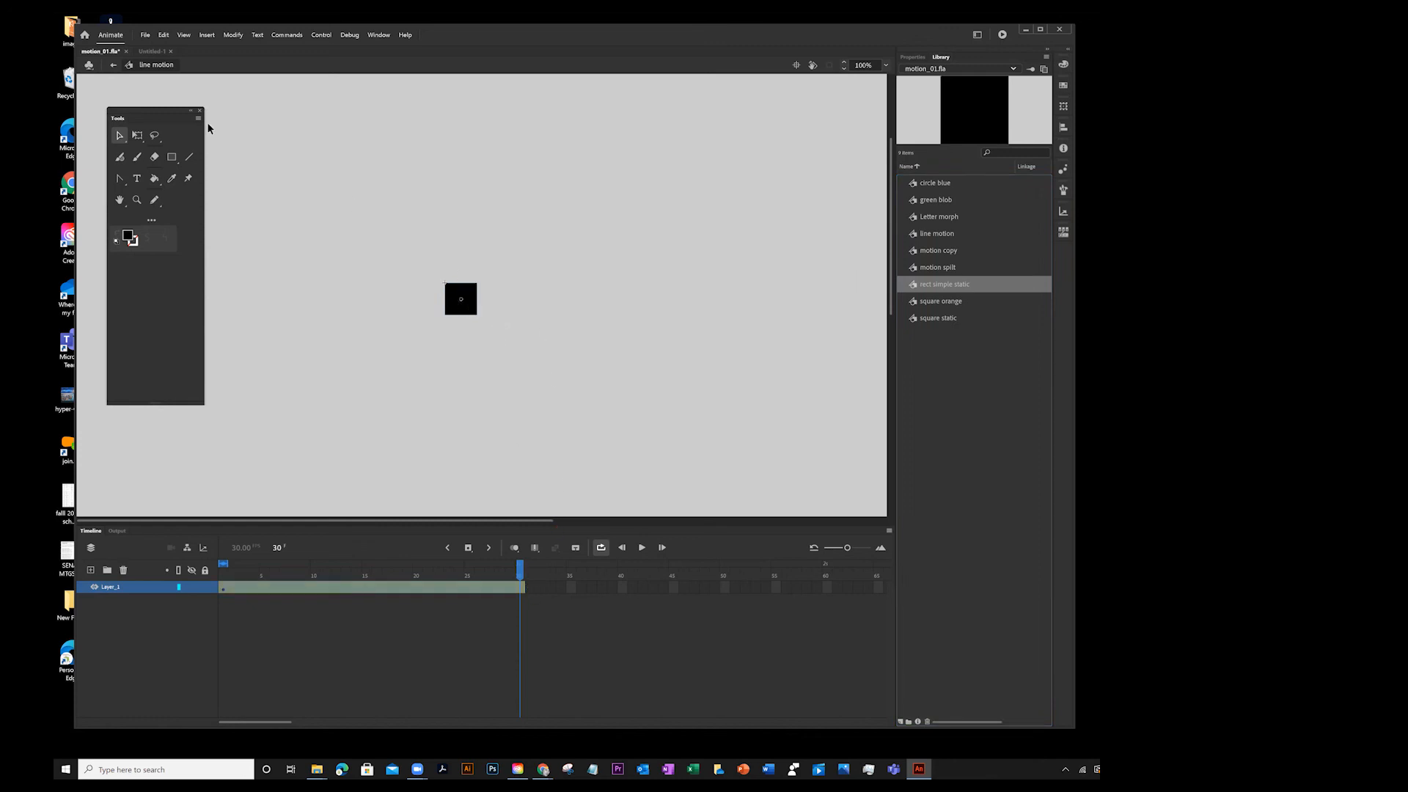
click(135, 138)
drag(462, 299, 445, 300)
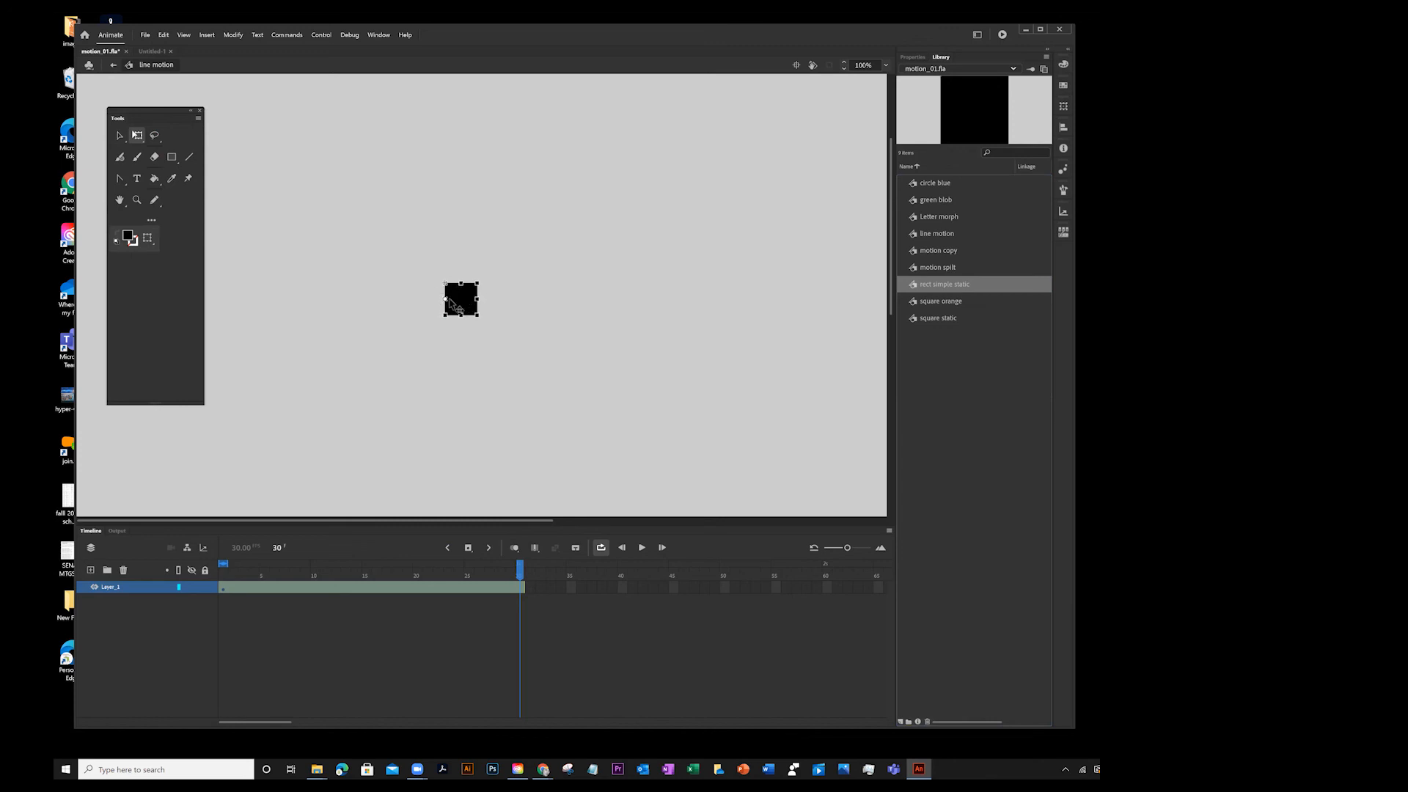
key(z)
click(457, 304)
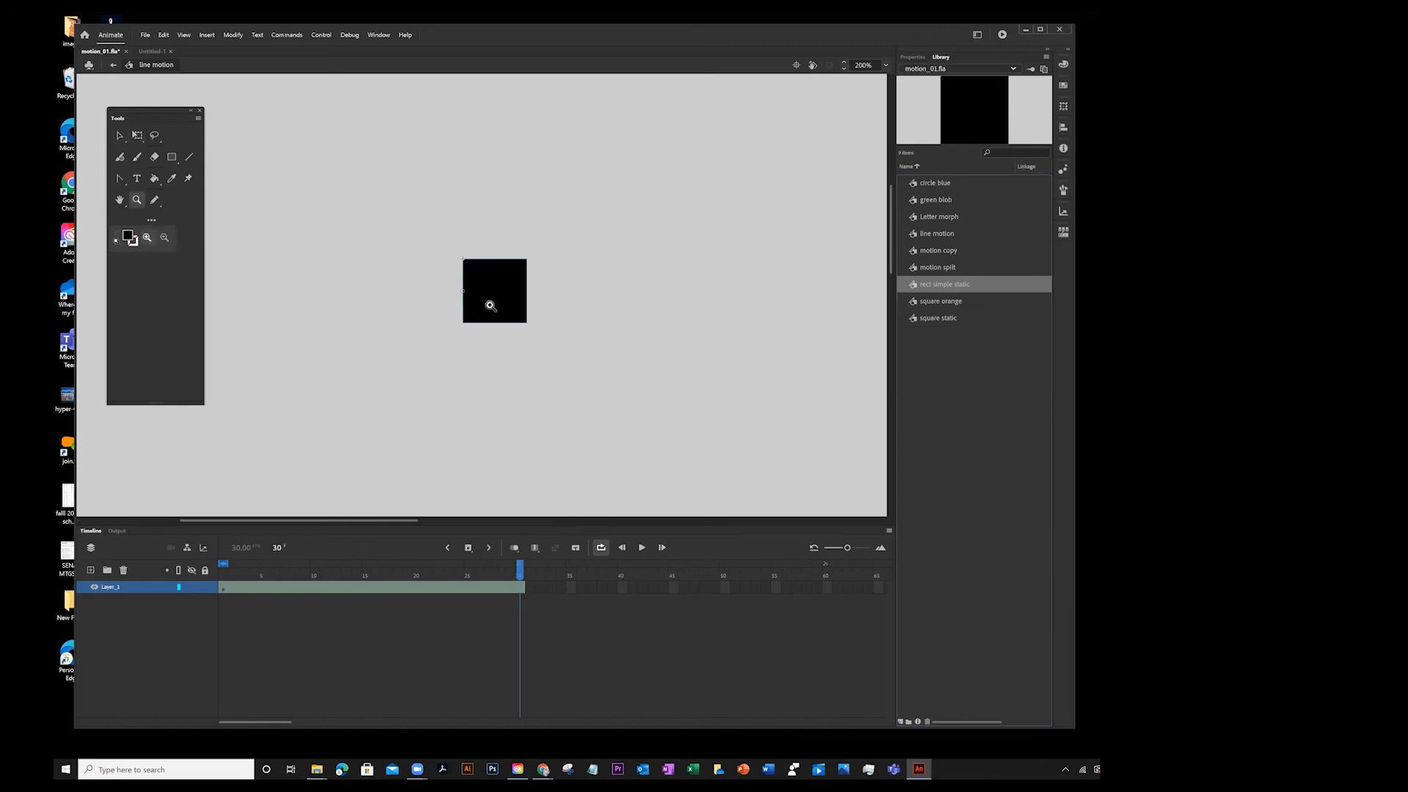
click(487, 305)
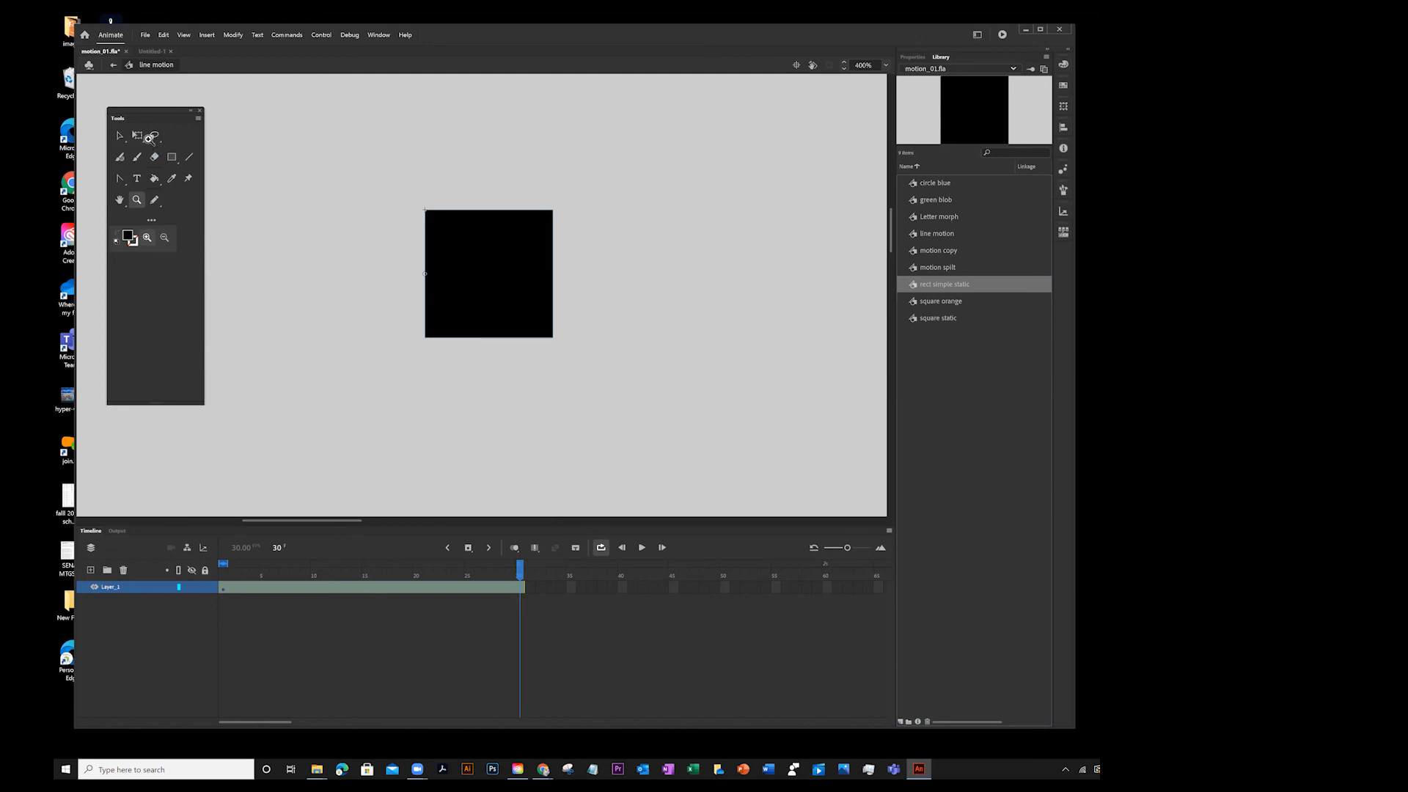
click(119, 137)
click(137, 135)
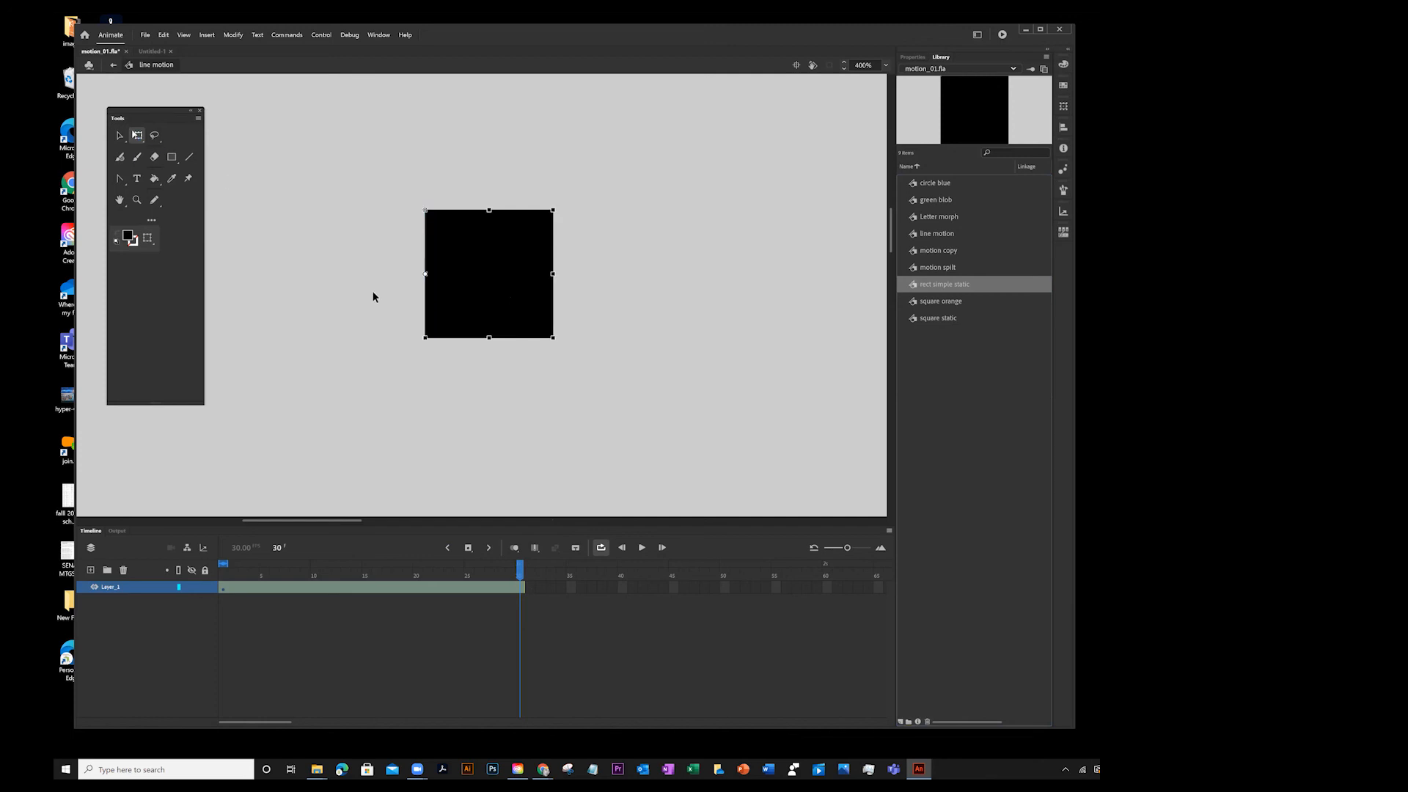
mouse_move(425, 274)
mouse_down()
mouse_move(474, 266)
mouse_move(434, 269)
mouse_up()
- On frame 30, stretch the black square into a wide rectangle from its left-edge transformation point and return to frame 1
drag(524, 573, 196, 571)
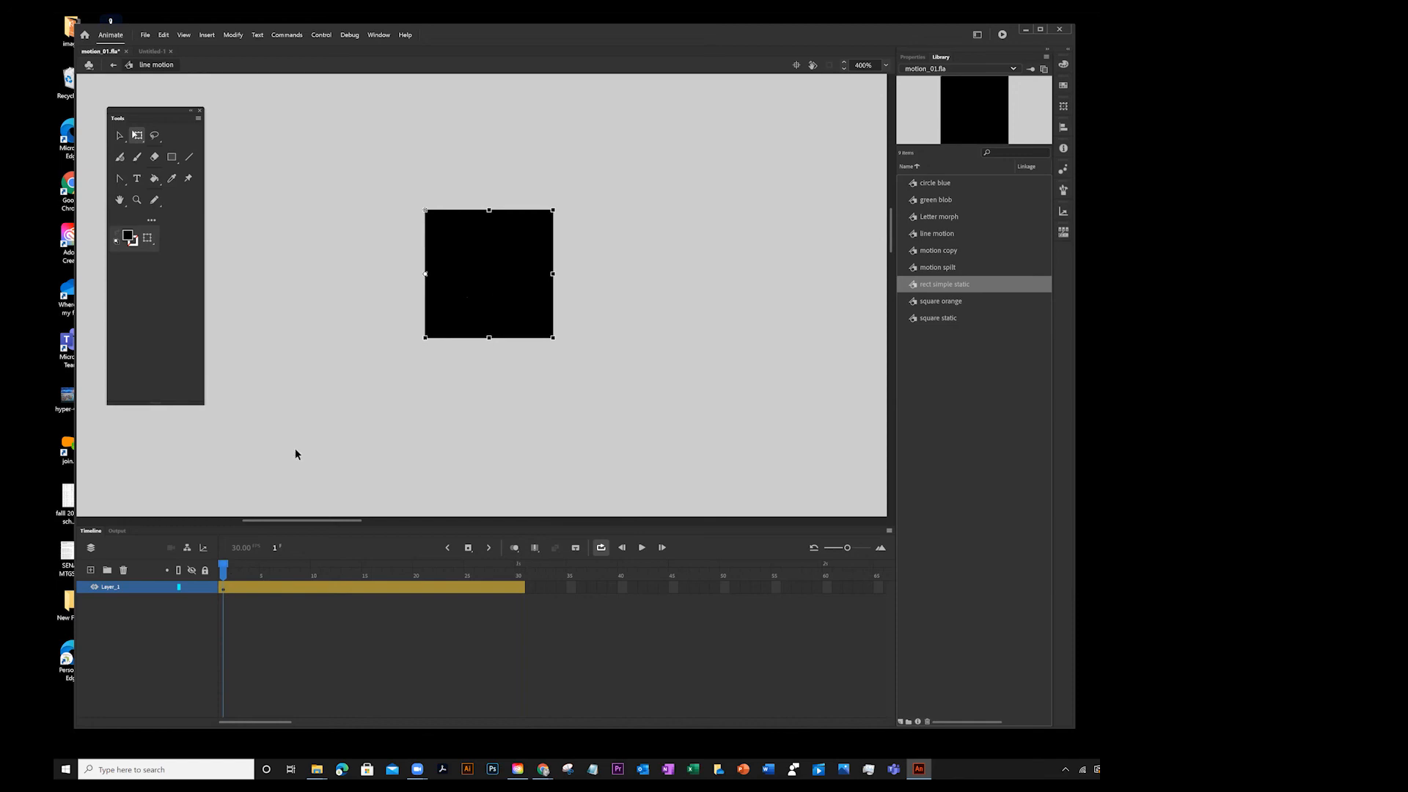
drag(224, 573, 603, 575)
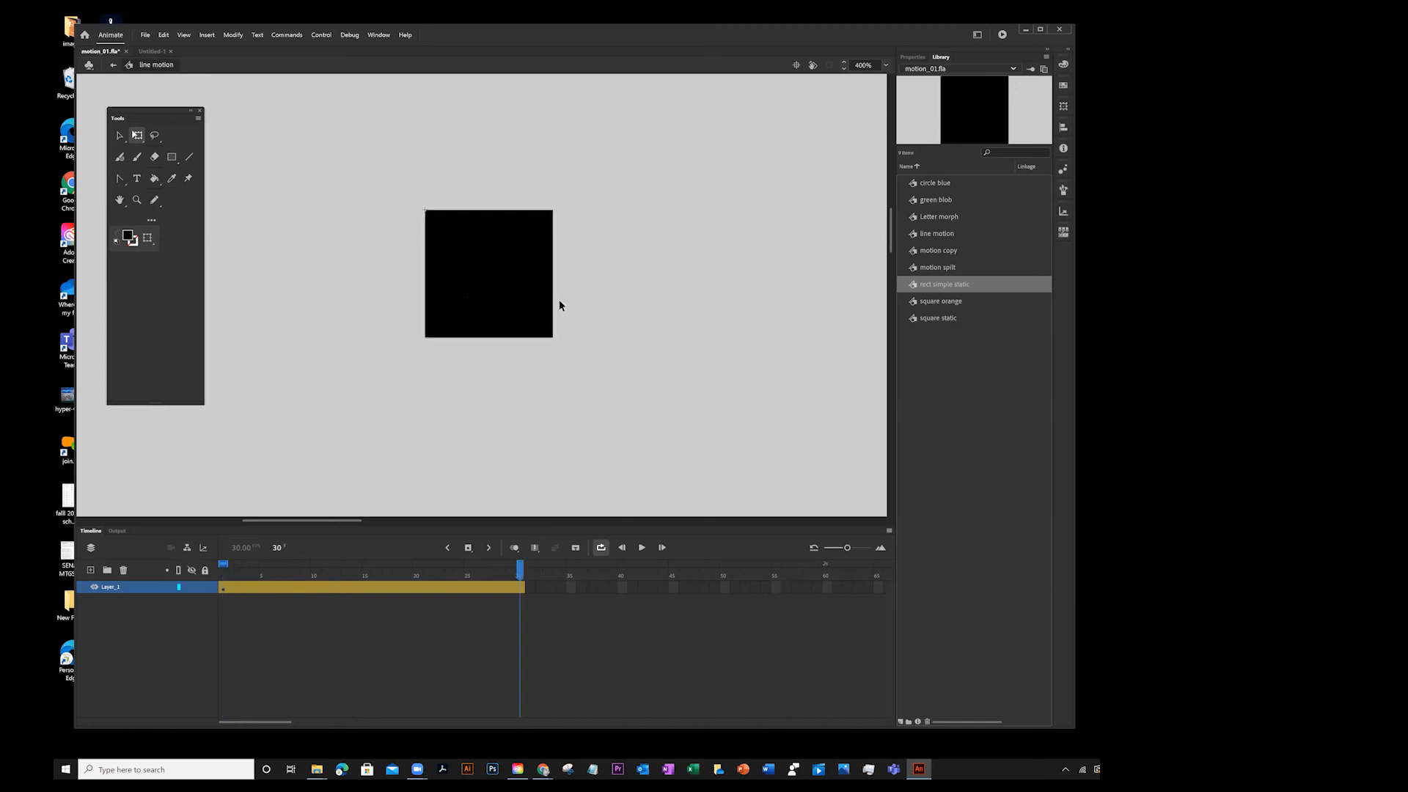
click(528, 289)
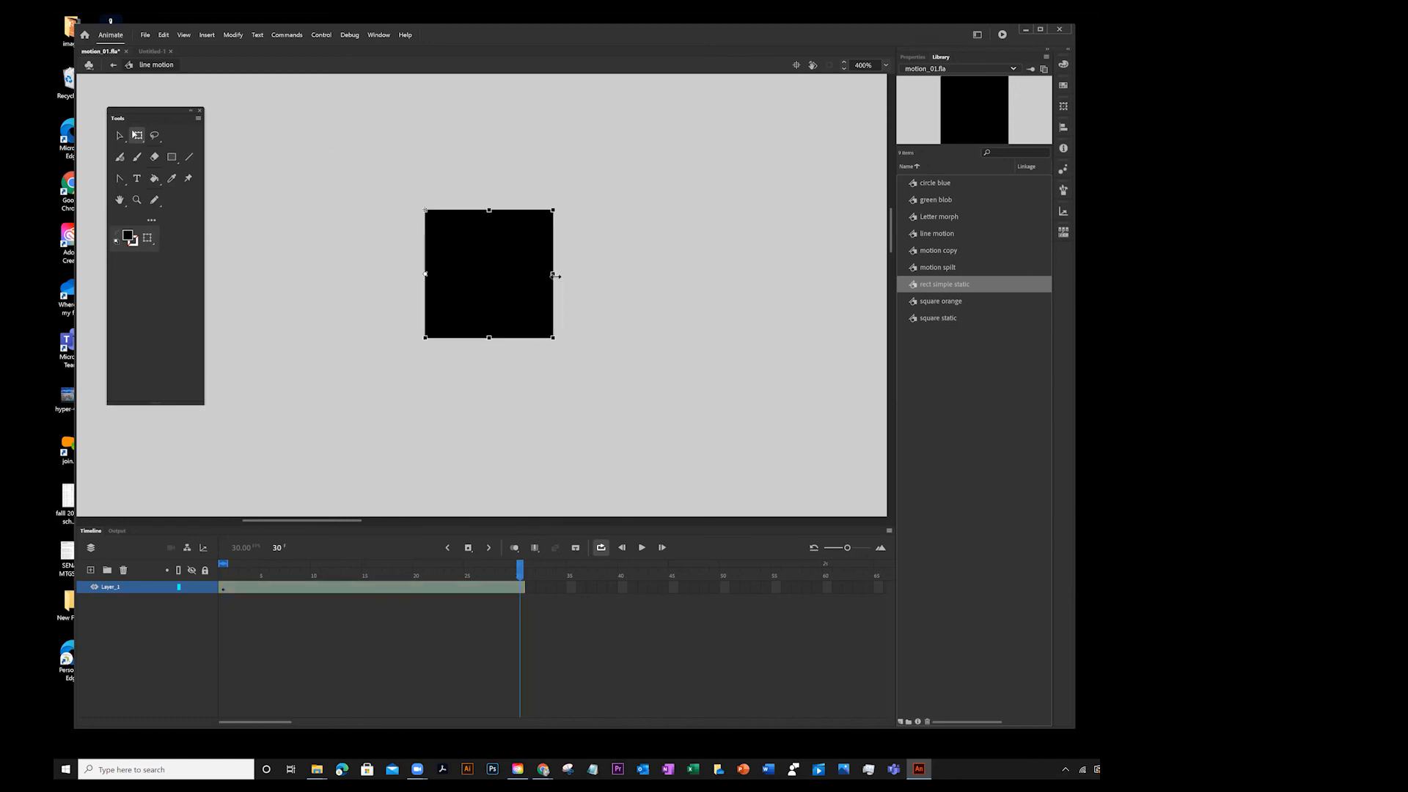
drag(555, 274, 864, 276)
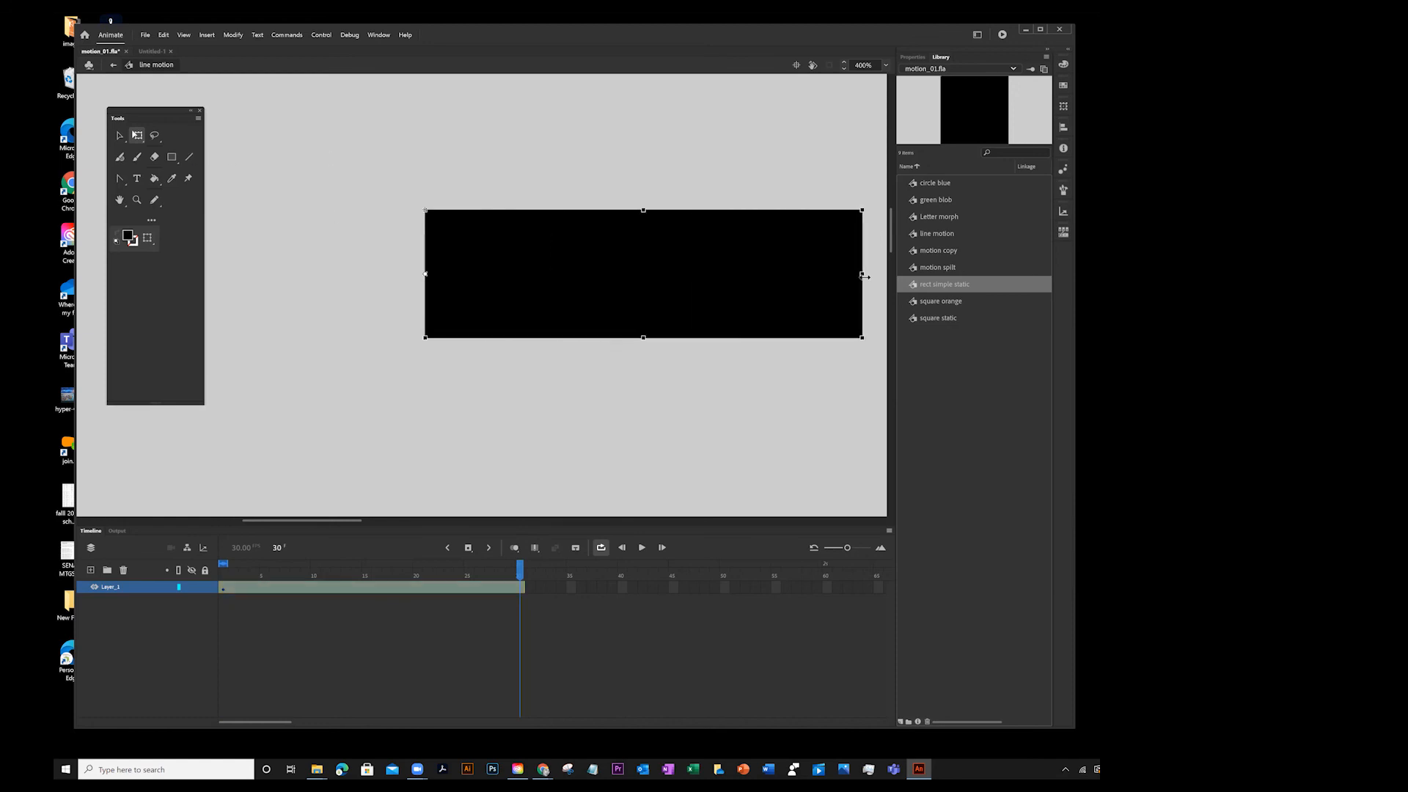
drag(520, 570, 188, 559)
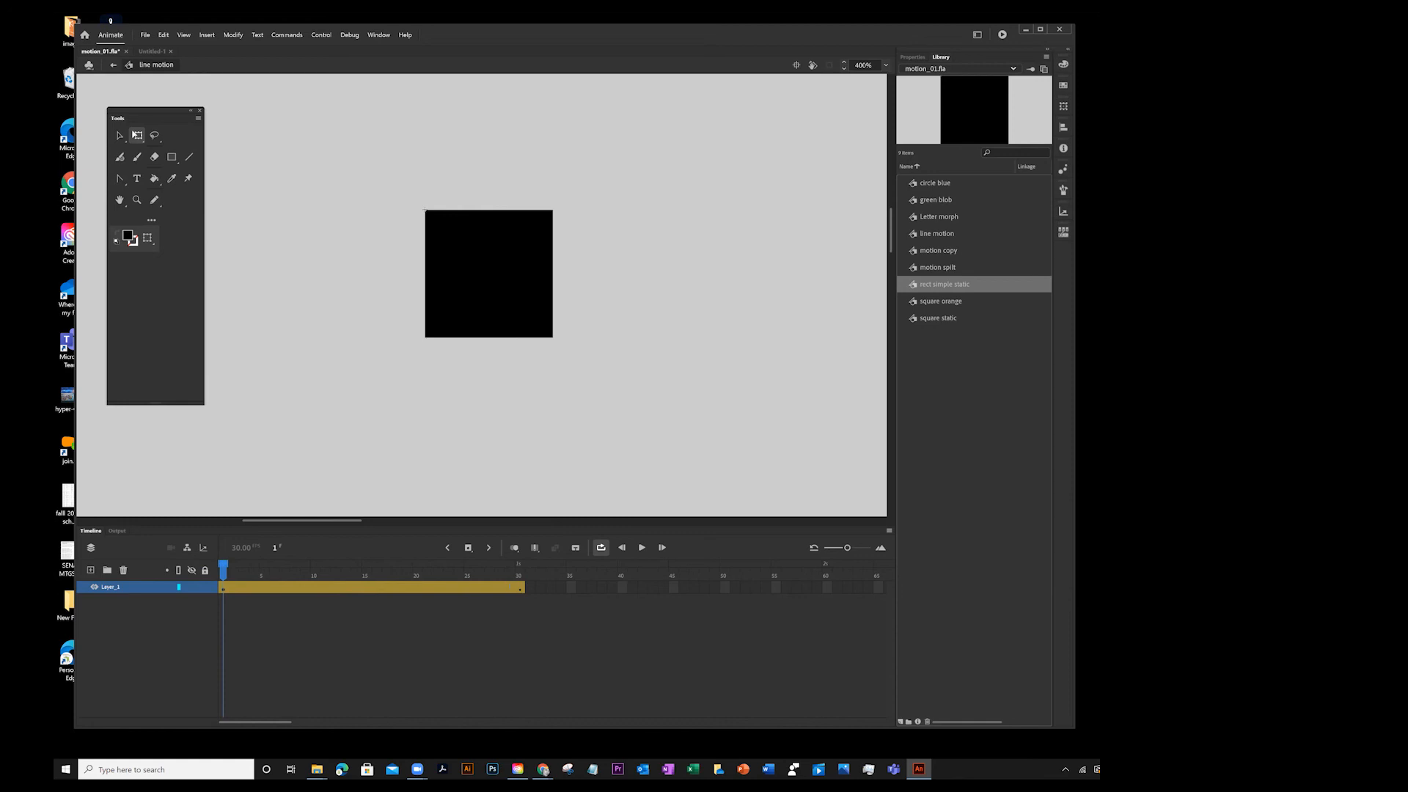
- Undo the frame 30 stretch and the transformation point's move to the left edge
click(520, 568)
key(ctrl+z)
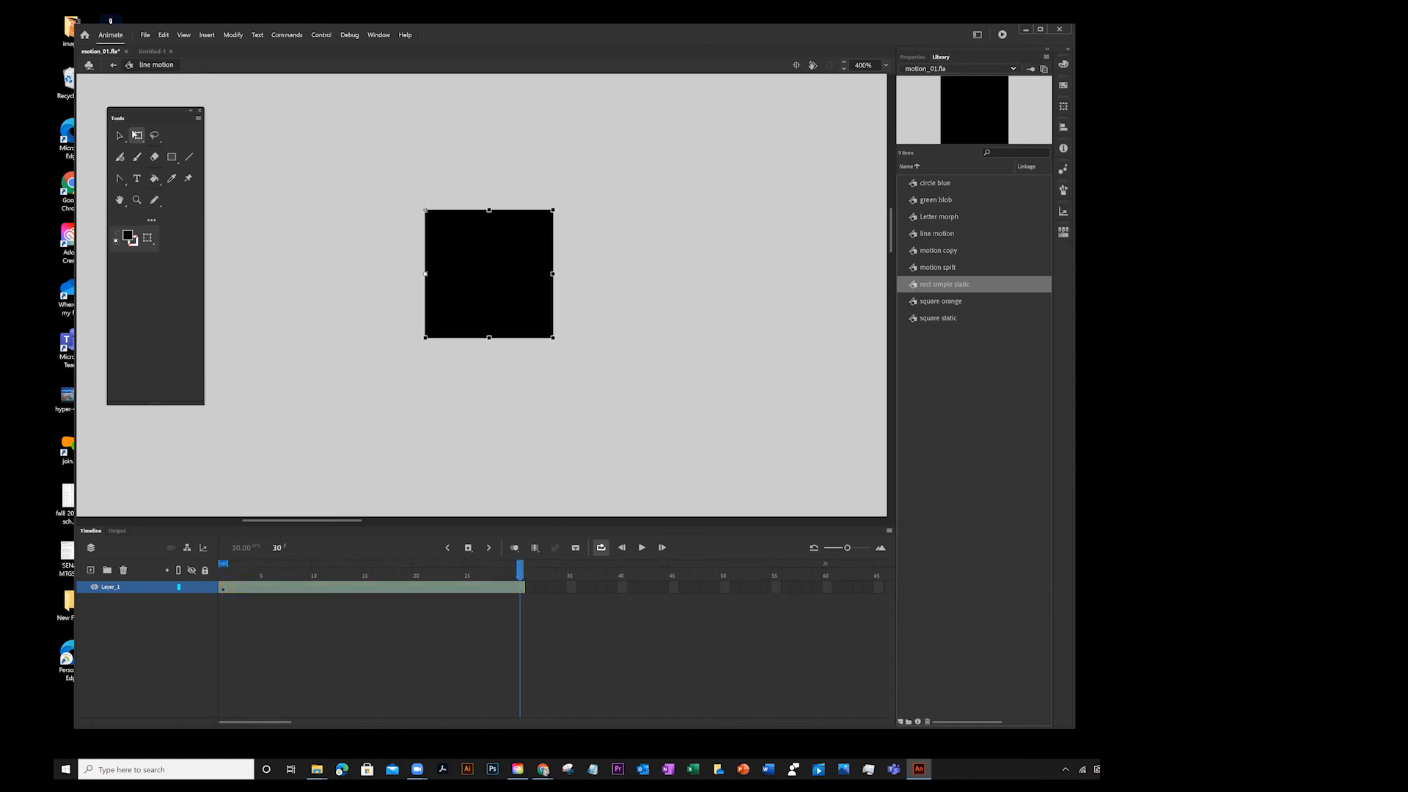
key(ctrl+z)
key(ctrl+z)
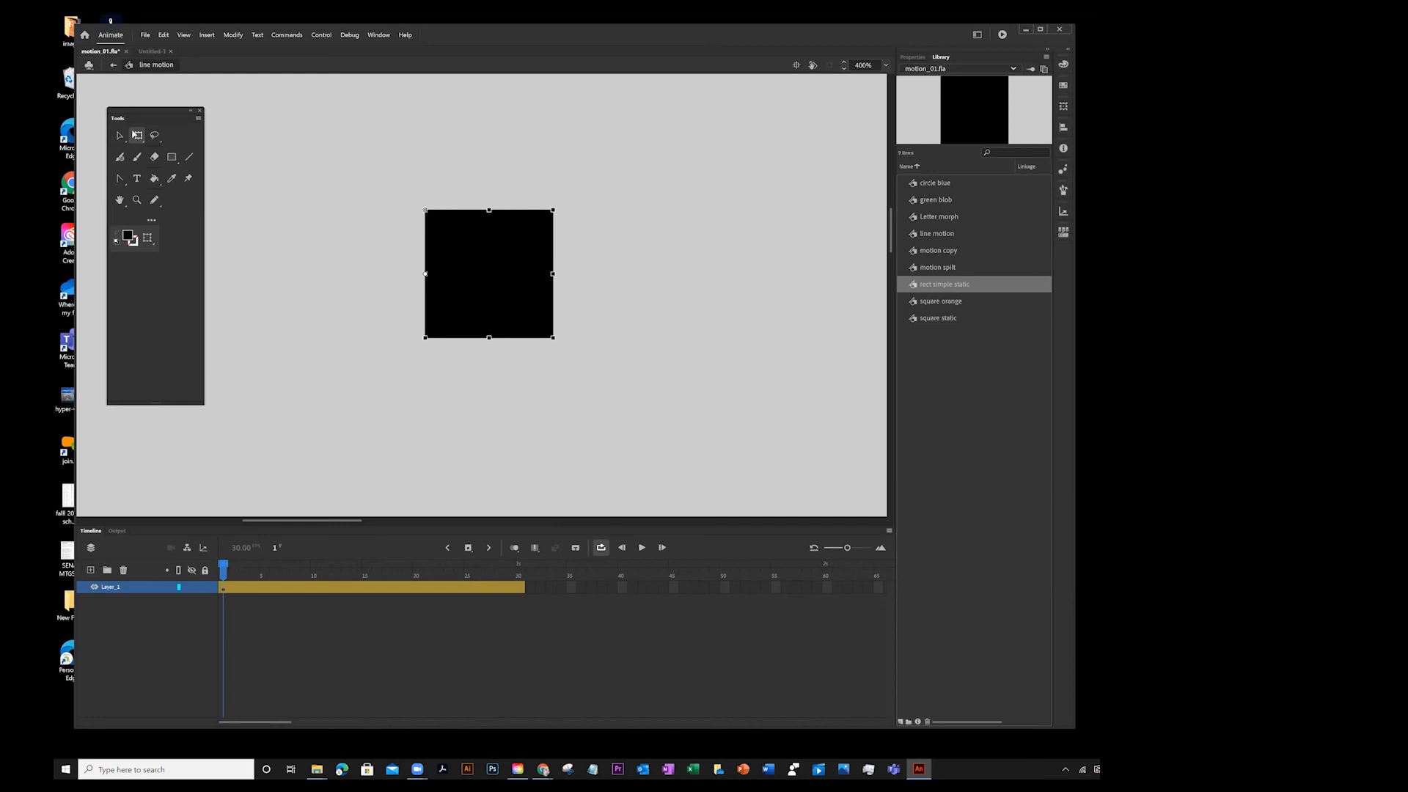
- On frame 30, stretch the square sideways in both directions around its centred transformation point
click(520, 568)
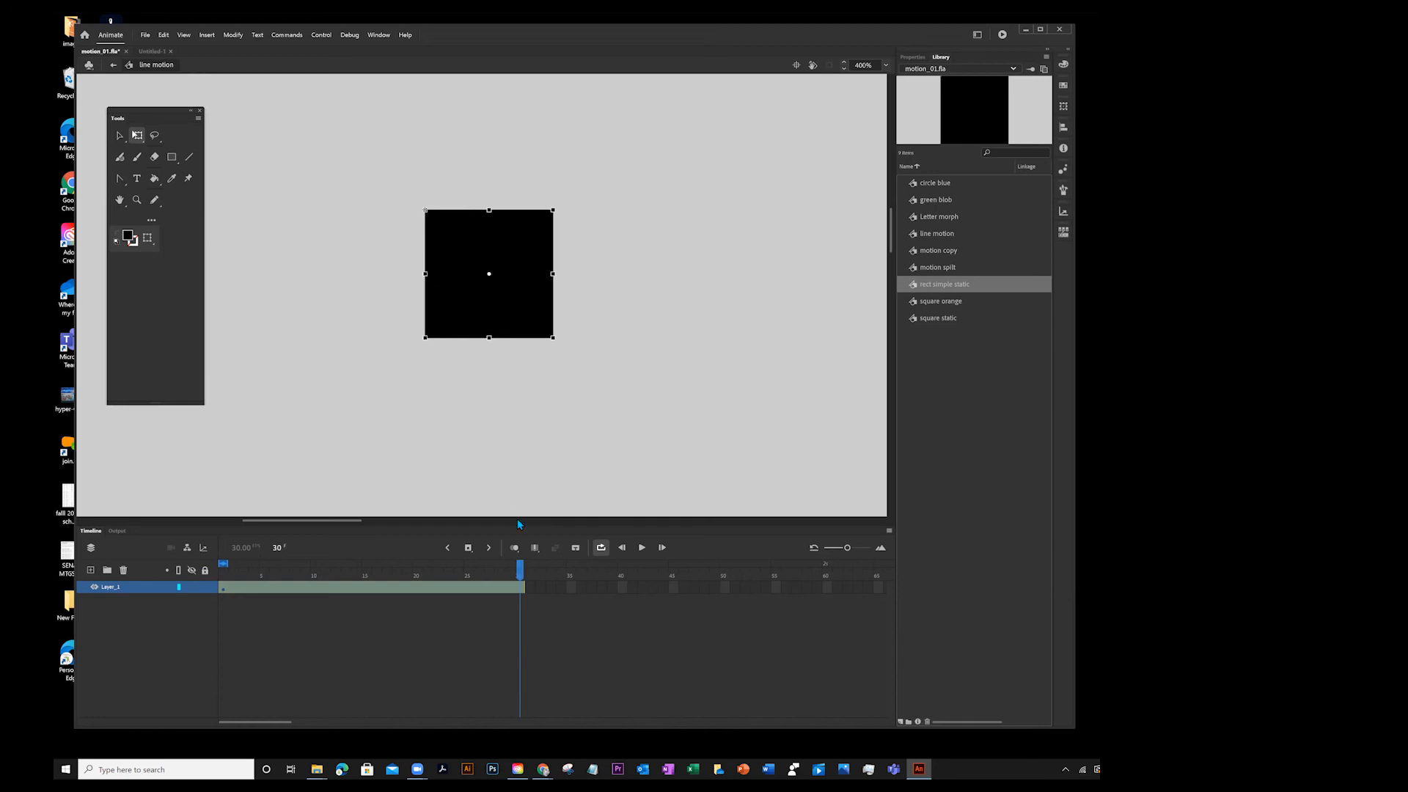
drag(520, 568, 155, 559)
click(248, 588)
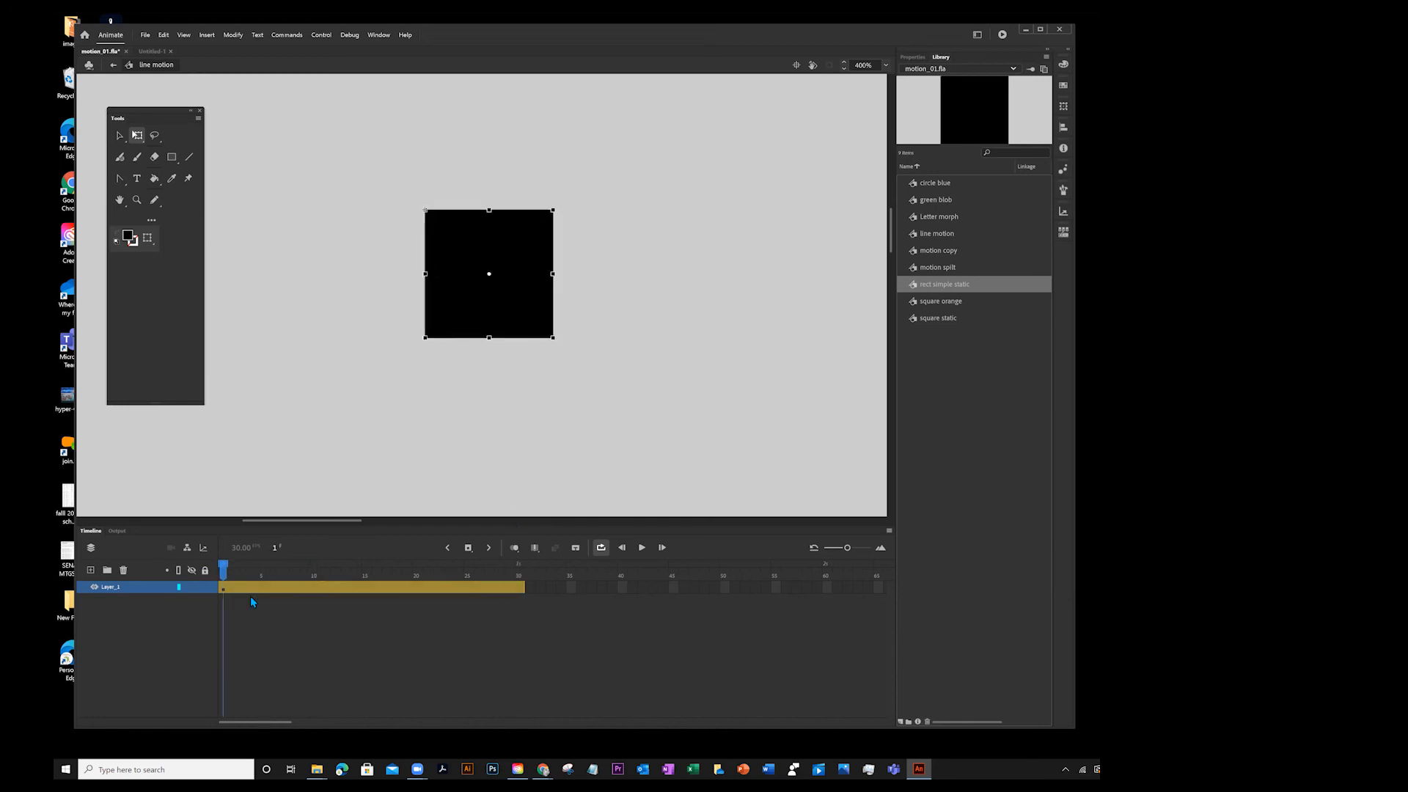
click(224, 590)
click(523, 592)
click(523, 592)
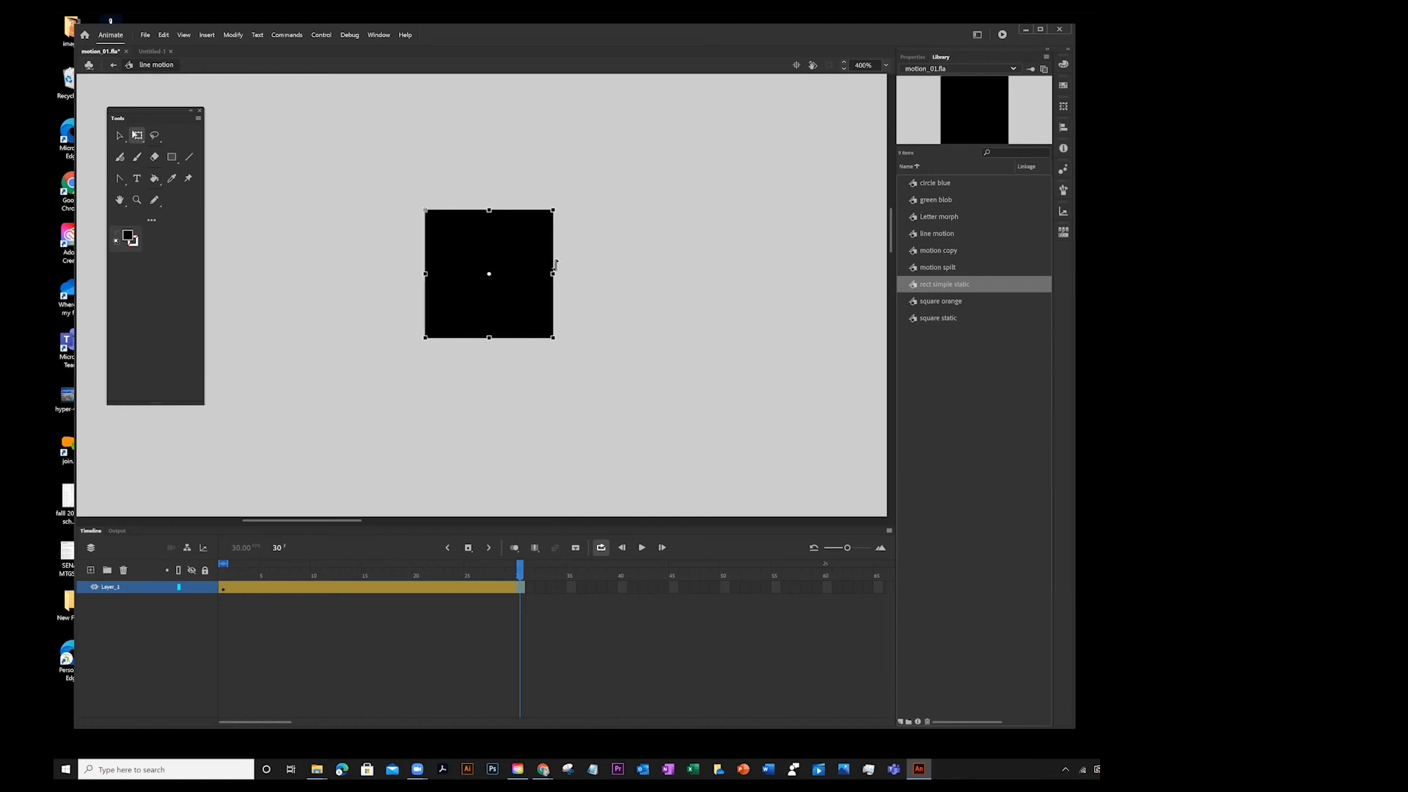
drag(567, 276, 758, 283)
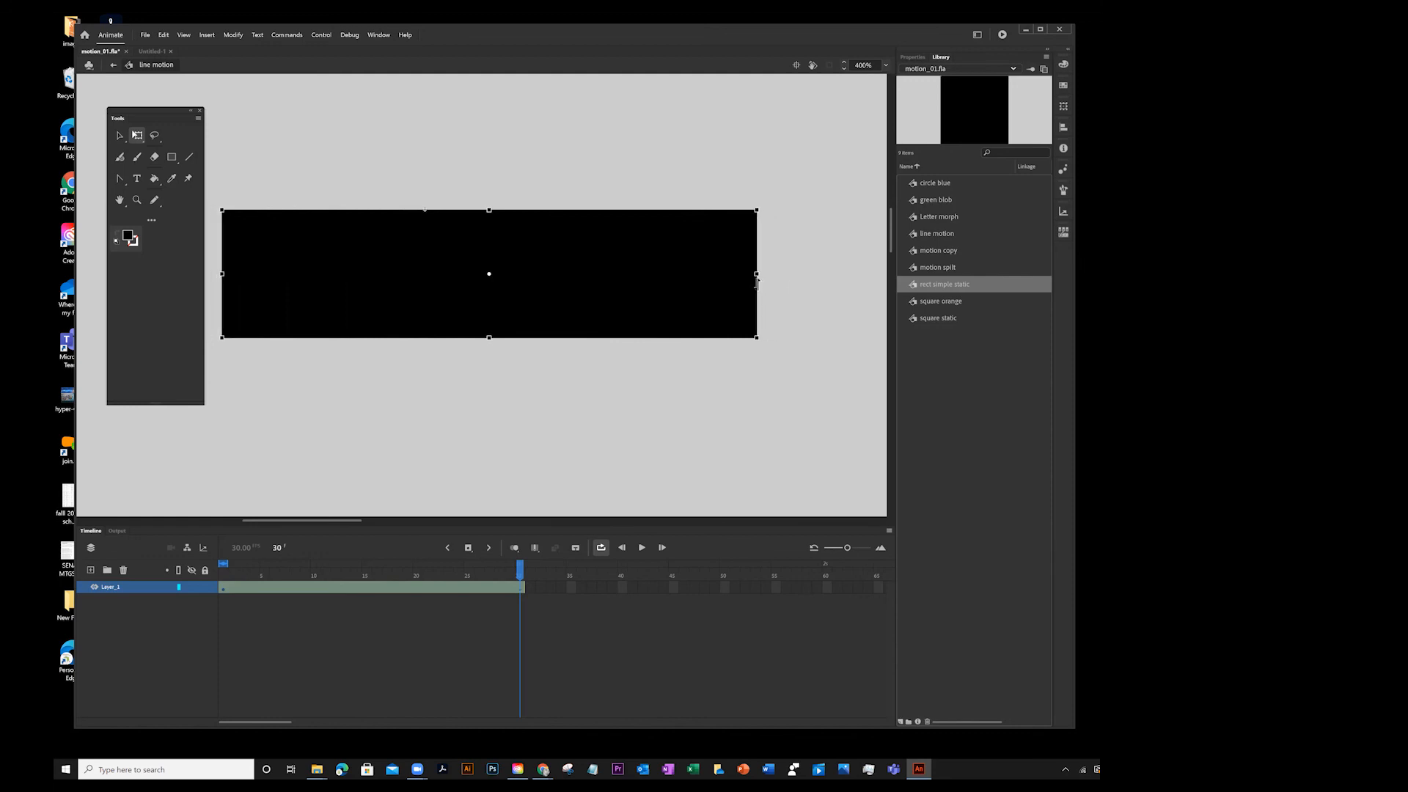
- Undo the centred sideways stretch of the square on frame 30
mouse_move(520, 563)
mouse_down()
mouse_move(242, 563)
mouse_move(529, 567)
mouse_move(371, 557)
mouse_move(515, 541)
mouse_up()
key(ctrl+z)
key(ctrl+z)
key(ctrl+z)
key(ctrl+z)
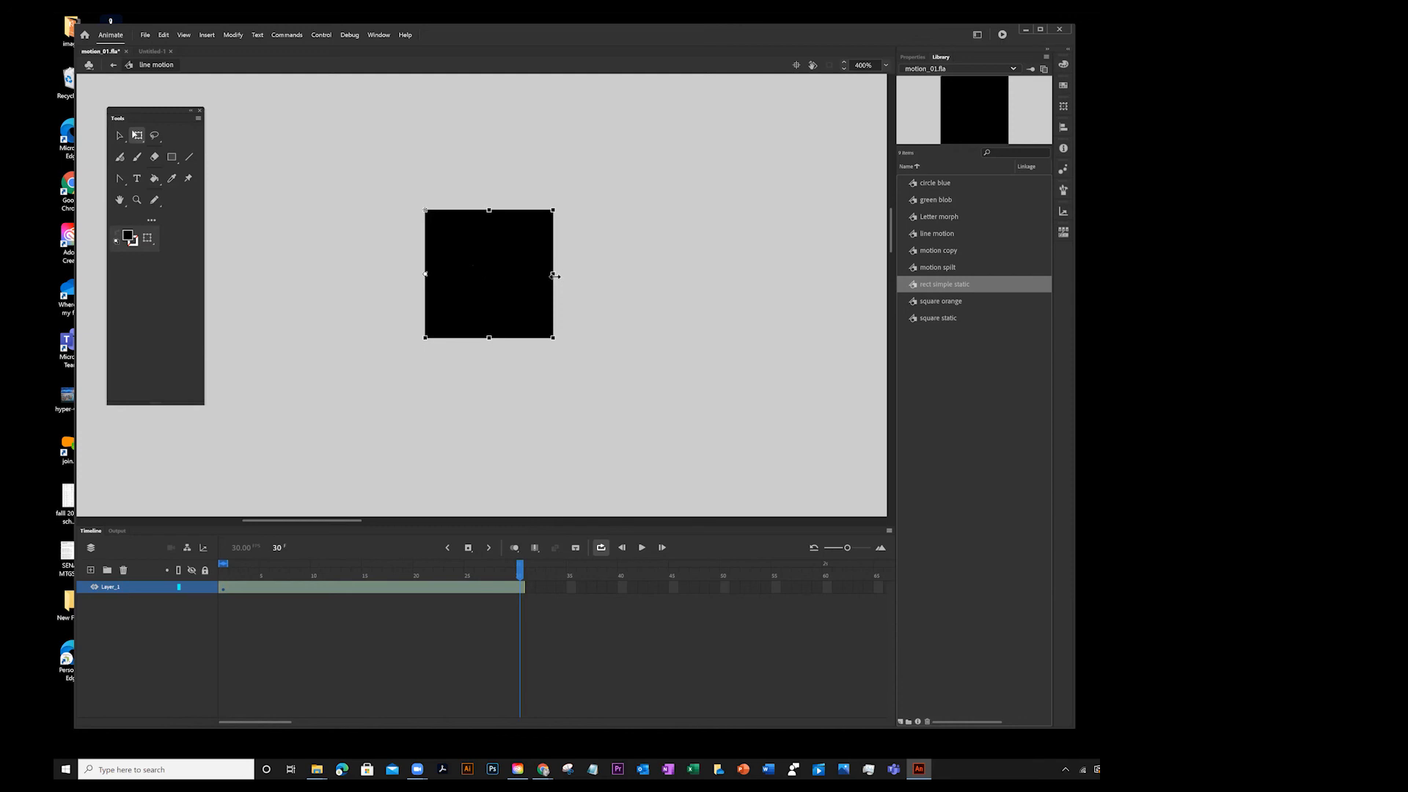
- Widen the square slightly to the right from its left-edge transformation point on frame 30, play the tween and return to frame 30
drag(554, 275, 585, 265)
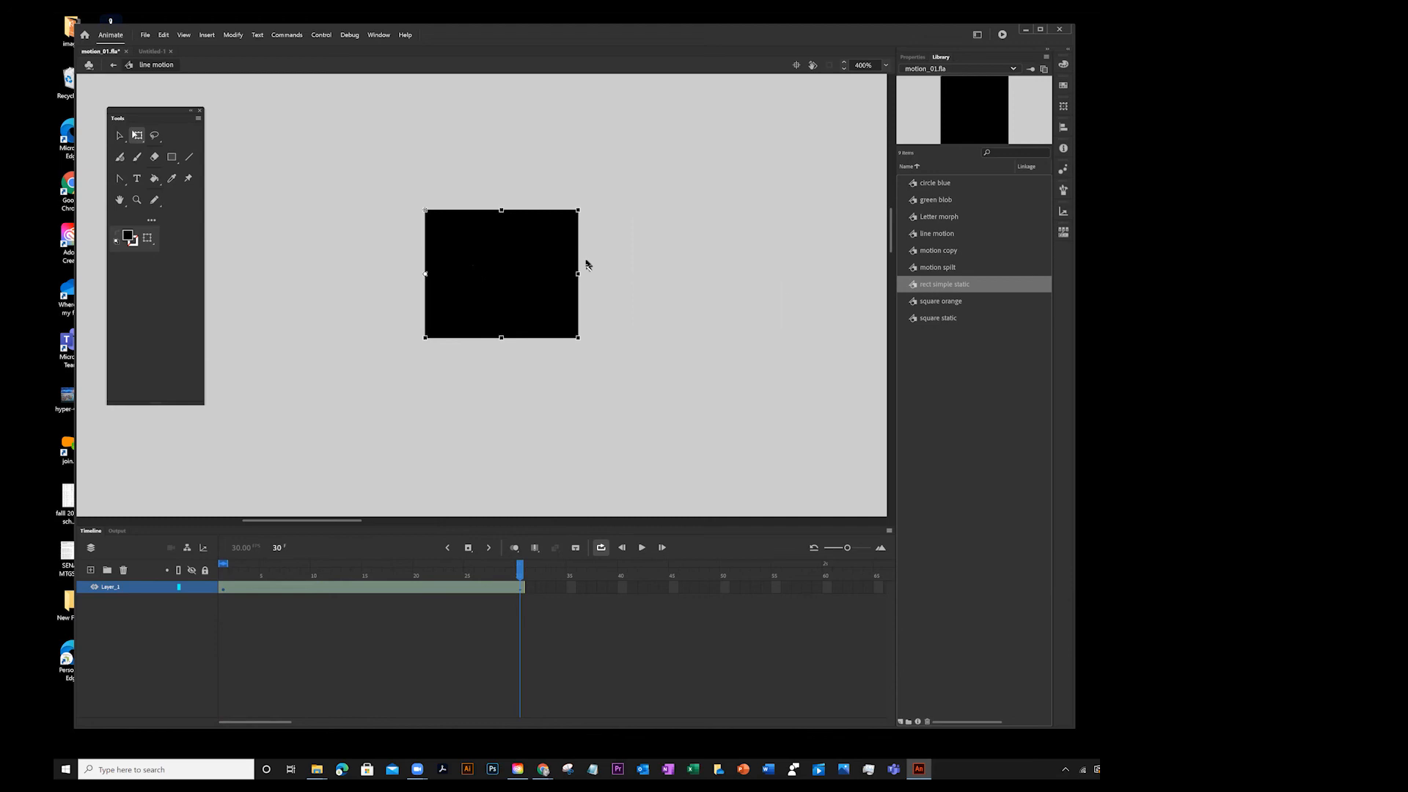
key(Return)
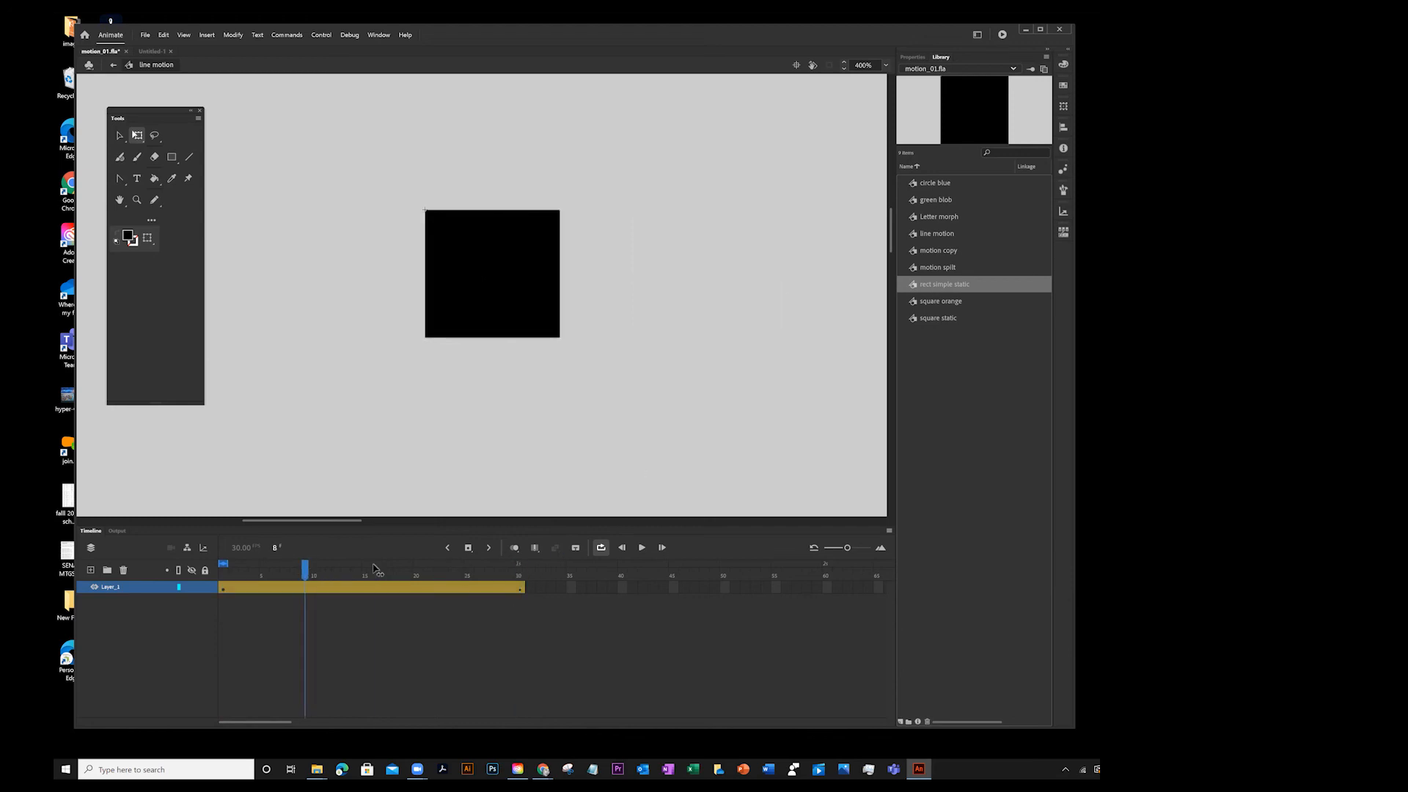
drag(532, 564, 530, 564)
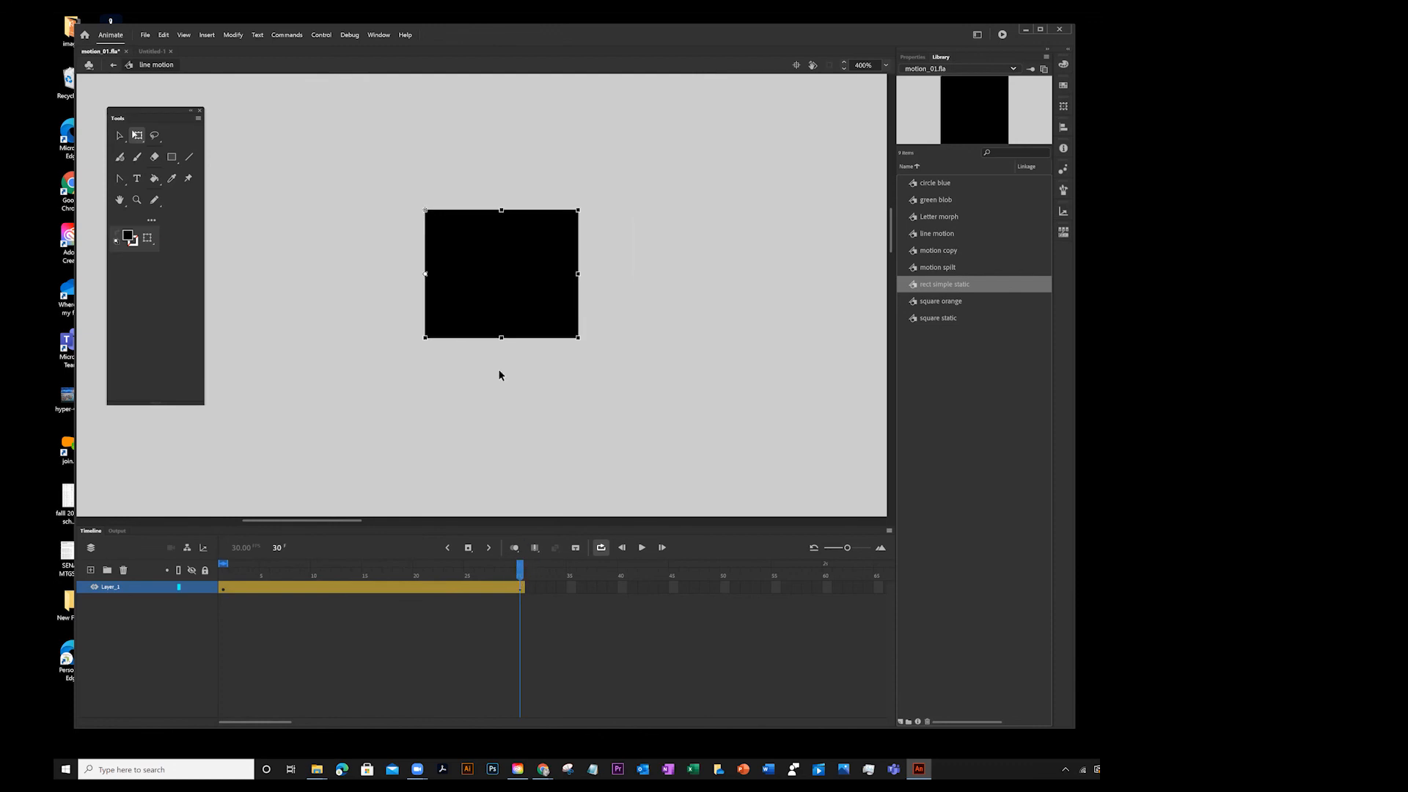
- Widen the shape about its centre to about 121 px, and stretch it downward from a top-edge transformation point to about 77 px high
drag(427, 276, 503, 275)
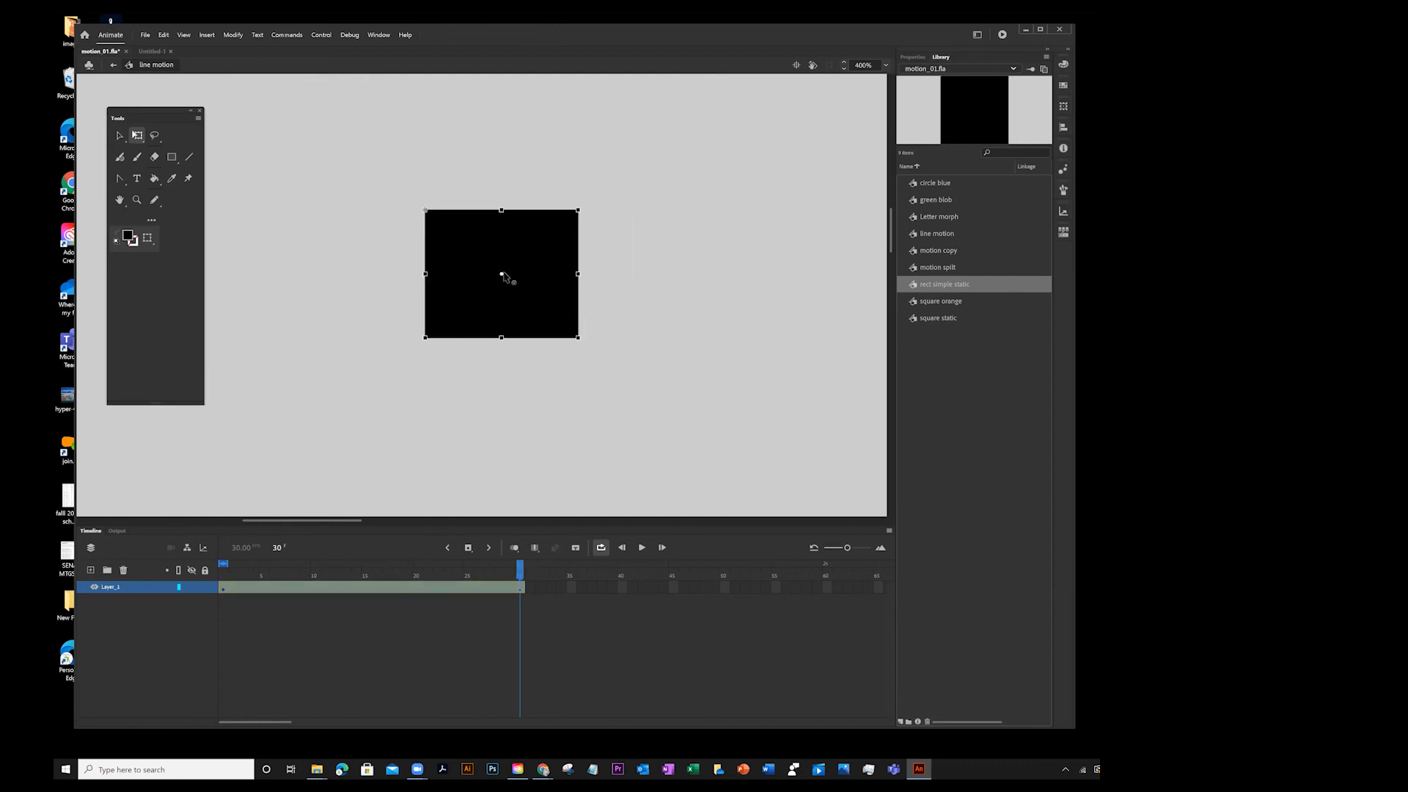
mouse_move(606, 275)
mouse_down()
mouse_move(789, 274)
mouse_move(631, 275)
mouse_up()
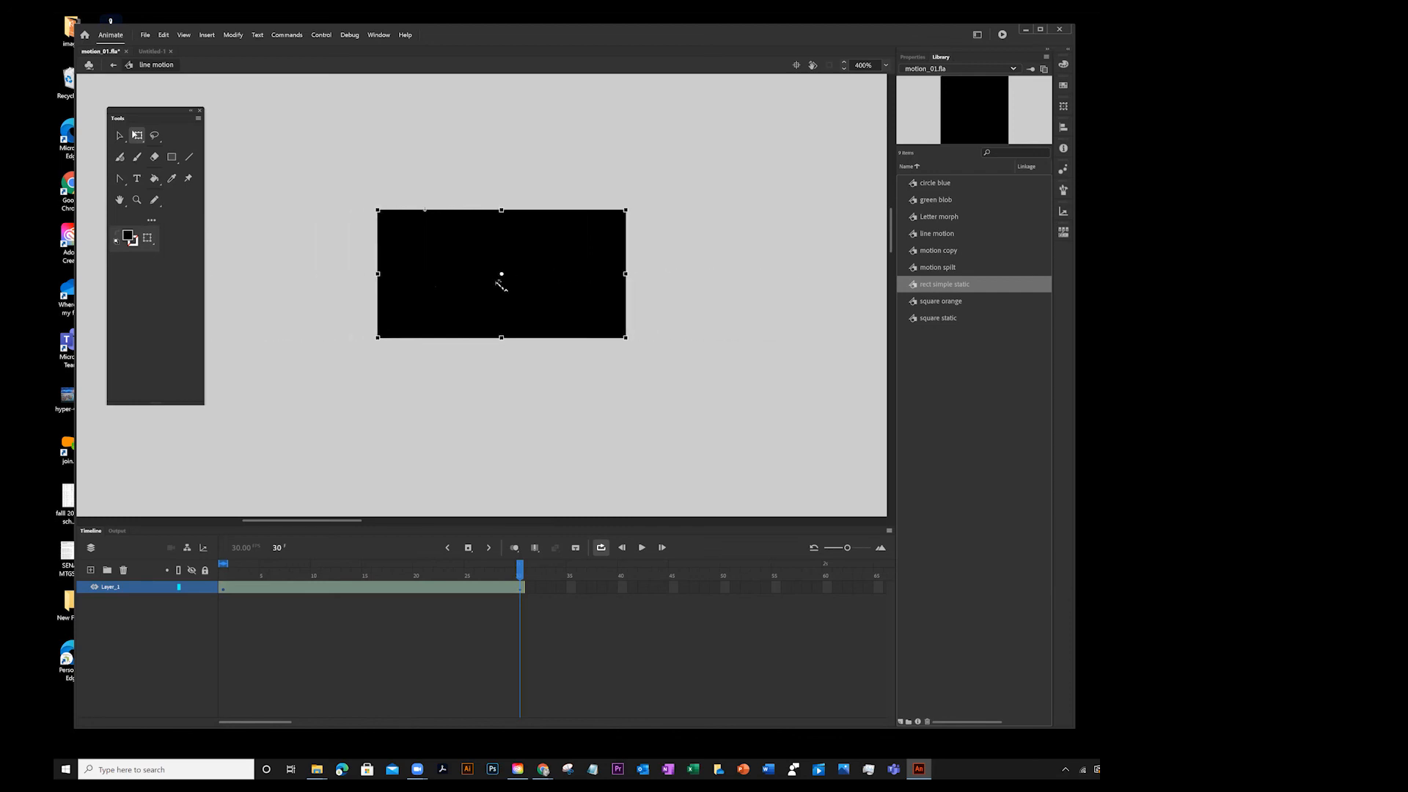
drag(502, 275, 502, 210)
mouse_move(502, 347)
mouse_down()
mouse_move(494, 463)
mouse_move(512, 370)
mouse_up()
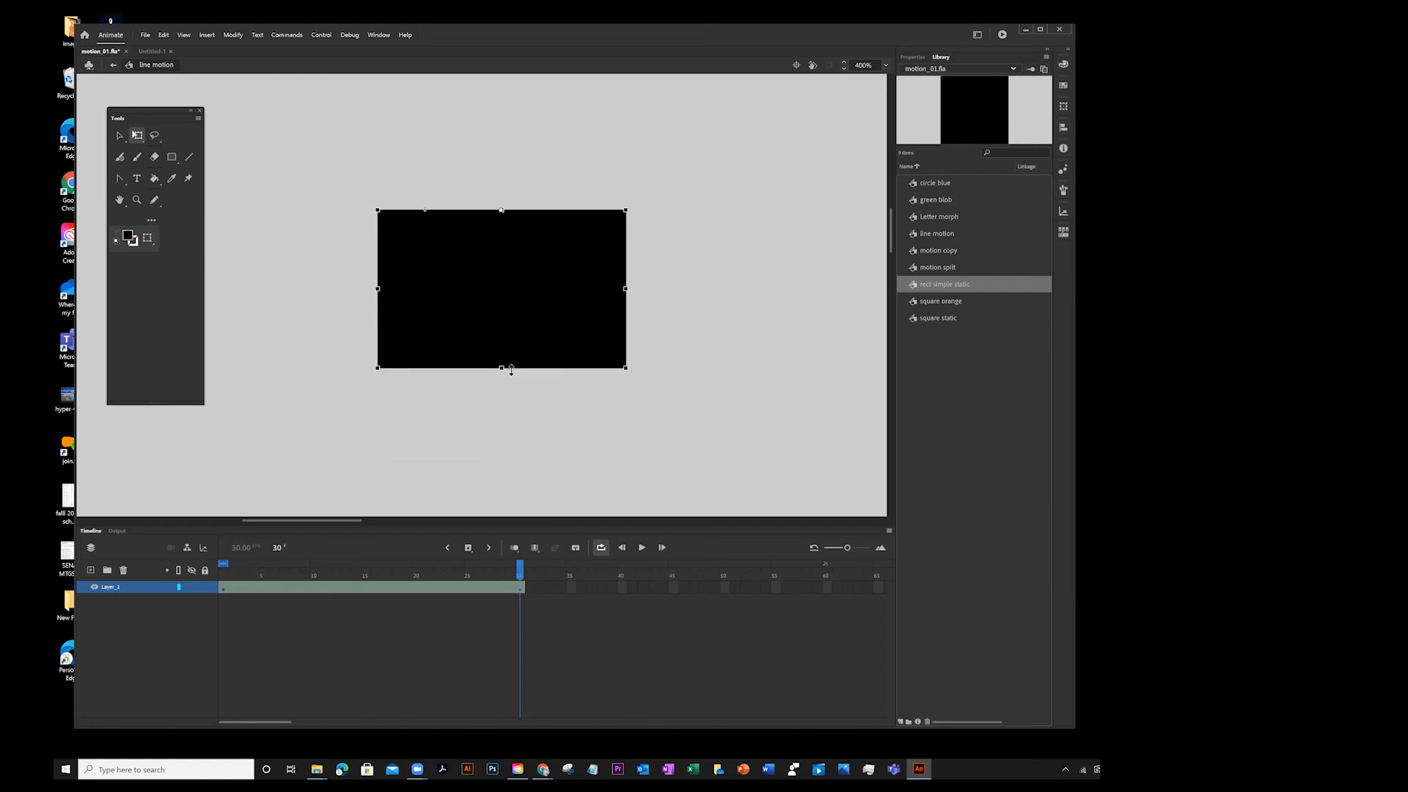
- Return the transformation point to the rectangle's centre and check the object's properties
drag(502, 210, 500, 356)
mouse_move(503, 209)
mouse_down()
mouse_move(504, 132)
mouse_move(502, 210)
mouse_up()
drag(492, 289, 501, 288)
click(912, 57)
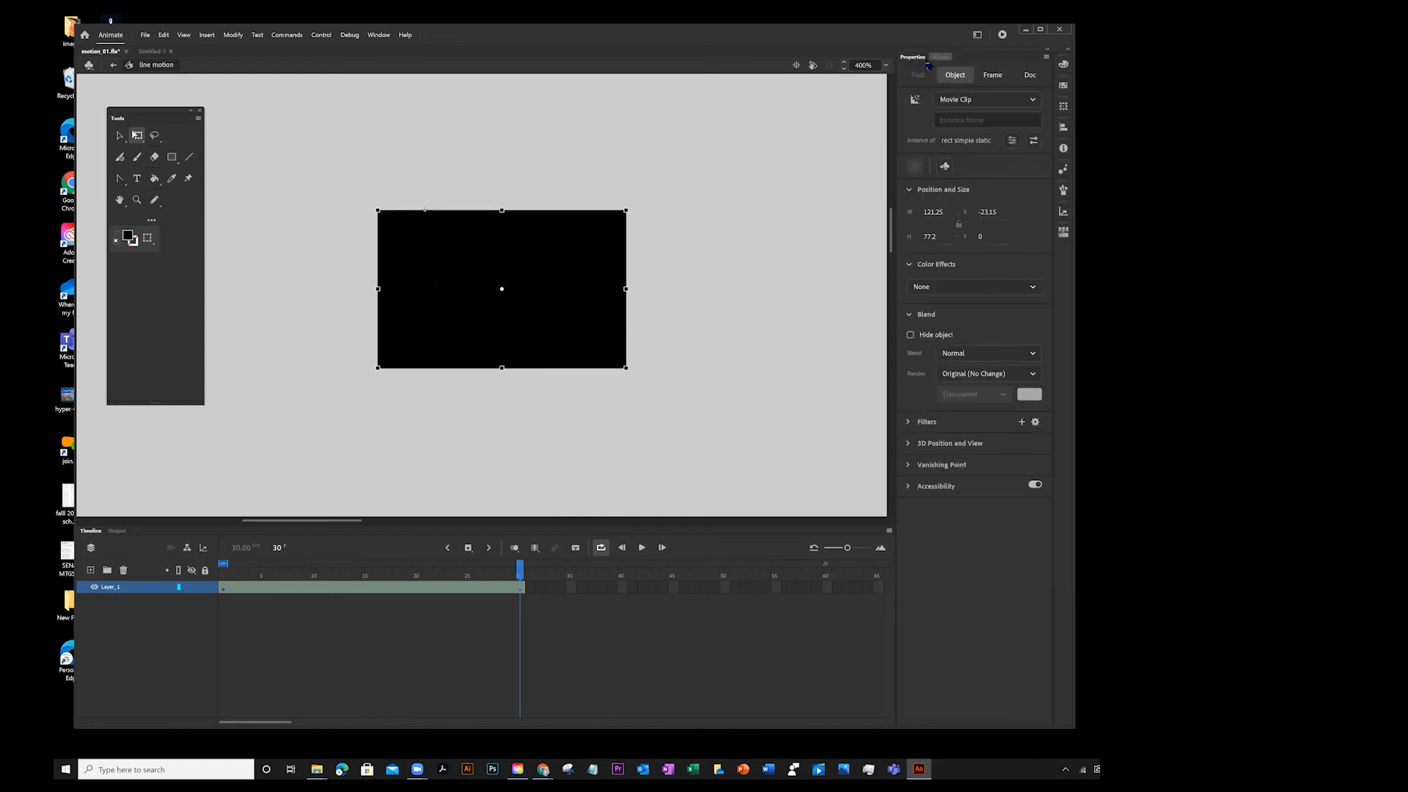
click(938, 57)
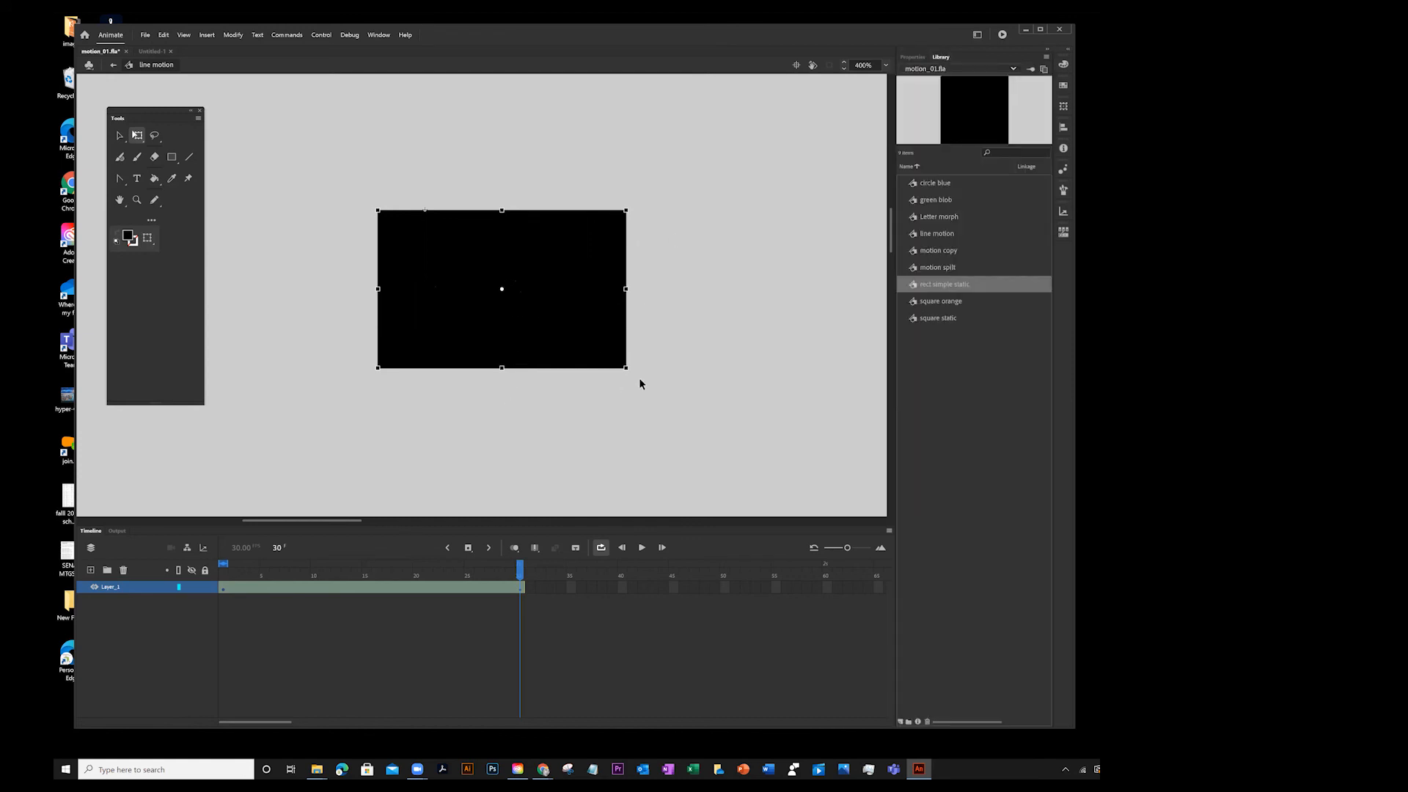
- Enlarge the rectangle by a corner around its centre, and try resizing it from a transformation point at its upper-left corner
drag(627, 368, 680, 429)
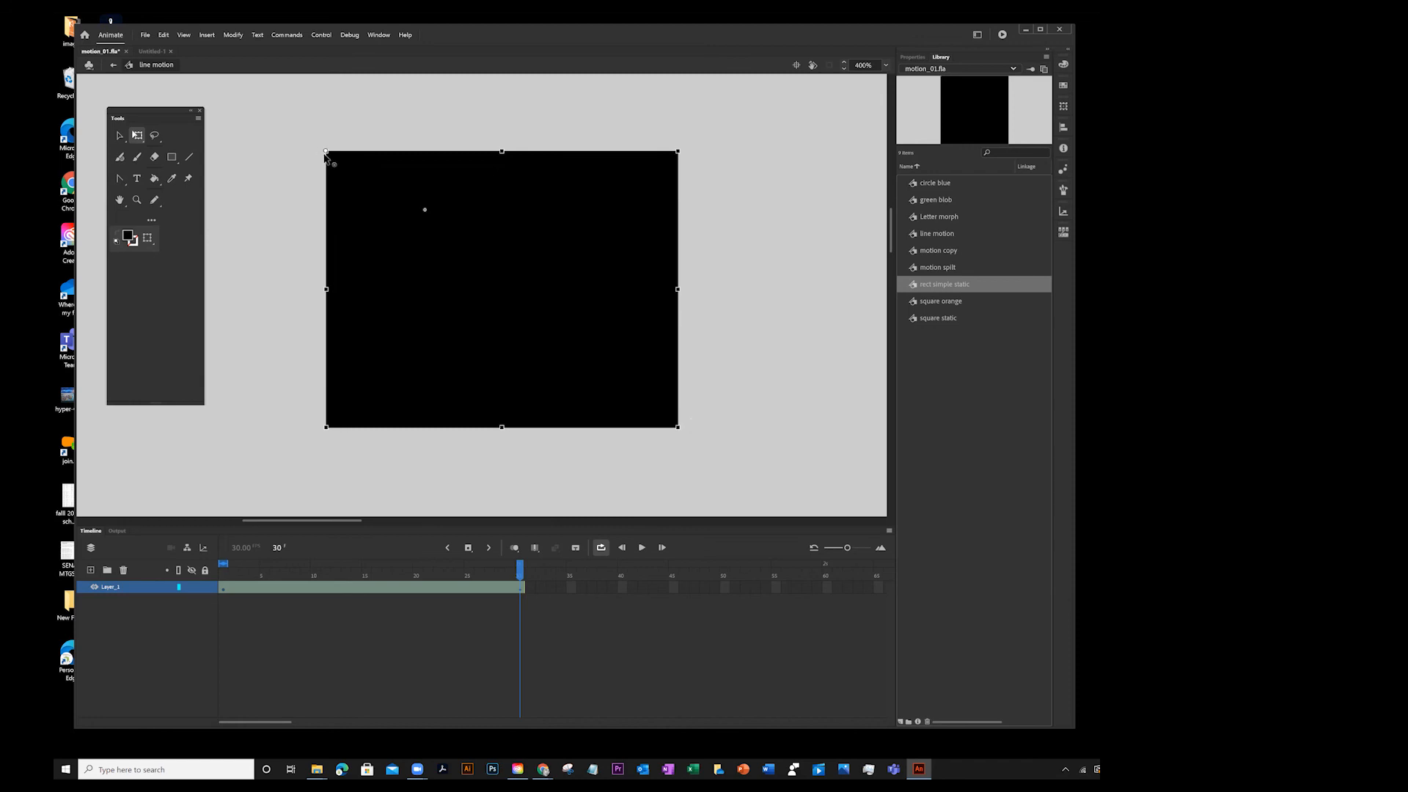
drag(681, 439, 601, 374)
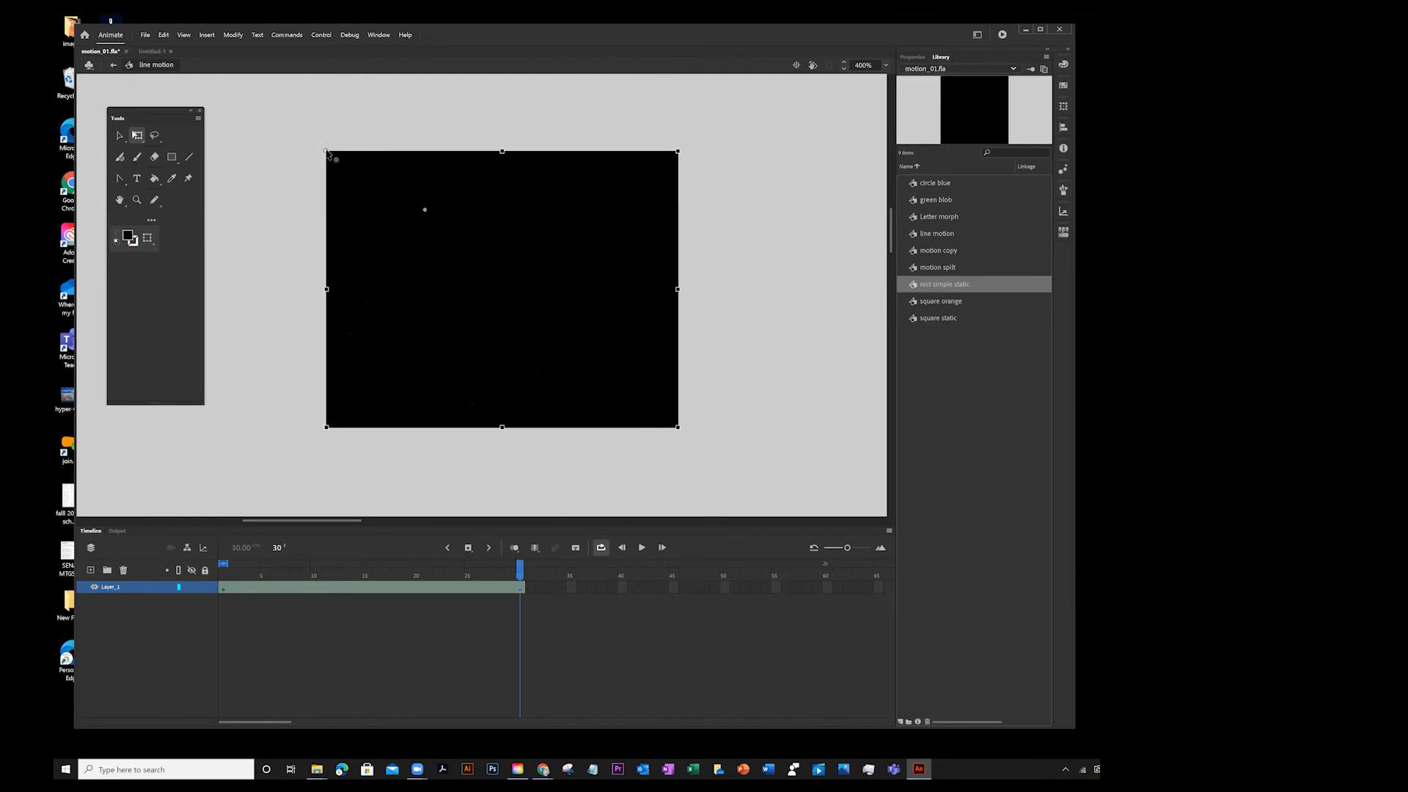
- Try rotating the rectangle around a transformation point placed inside its upper-left area, and undo the rotation
drag(326, 151, 399, 220)
drag(680, 436, 693, 366)
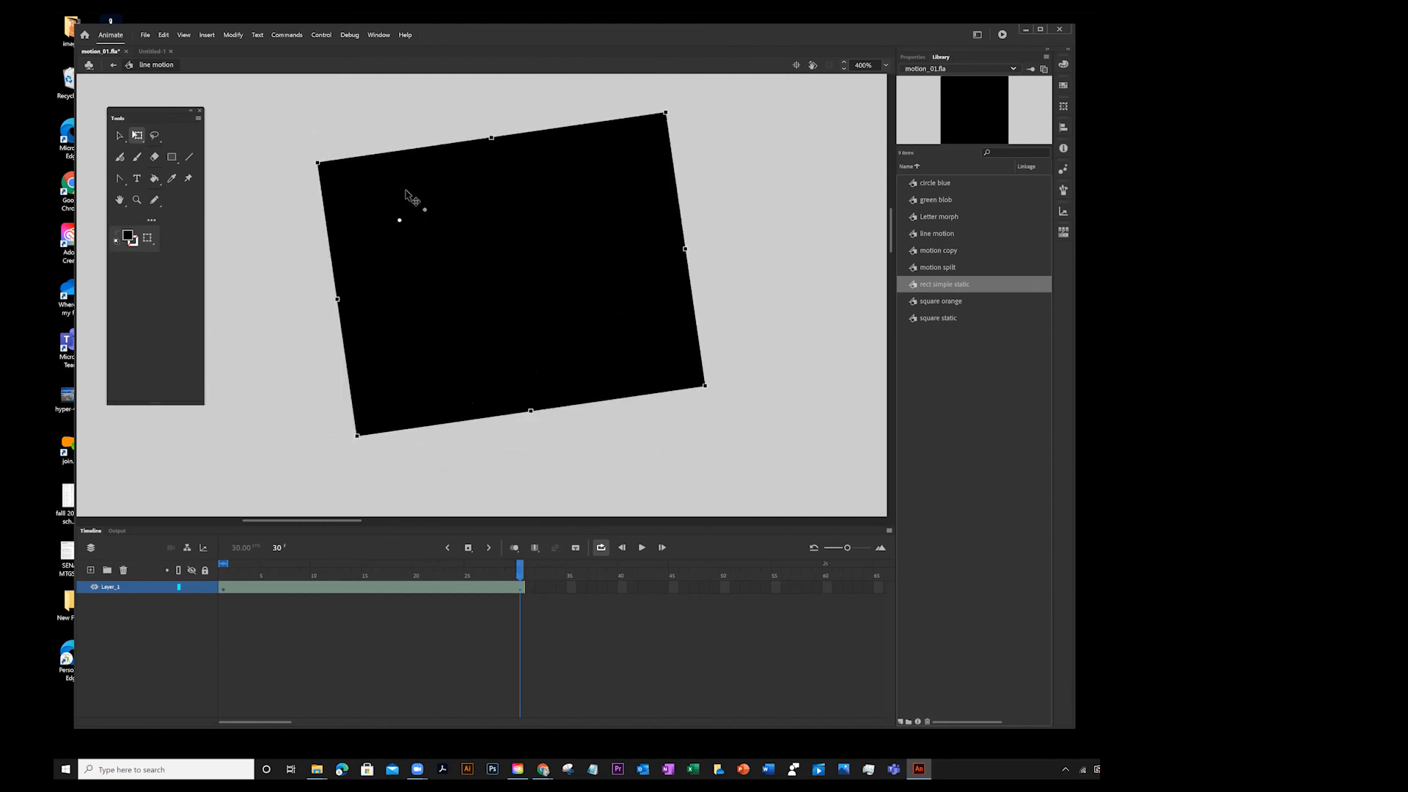
key(ctrl+z)
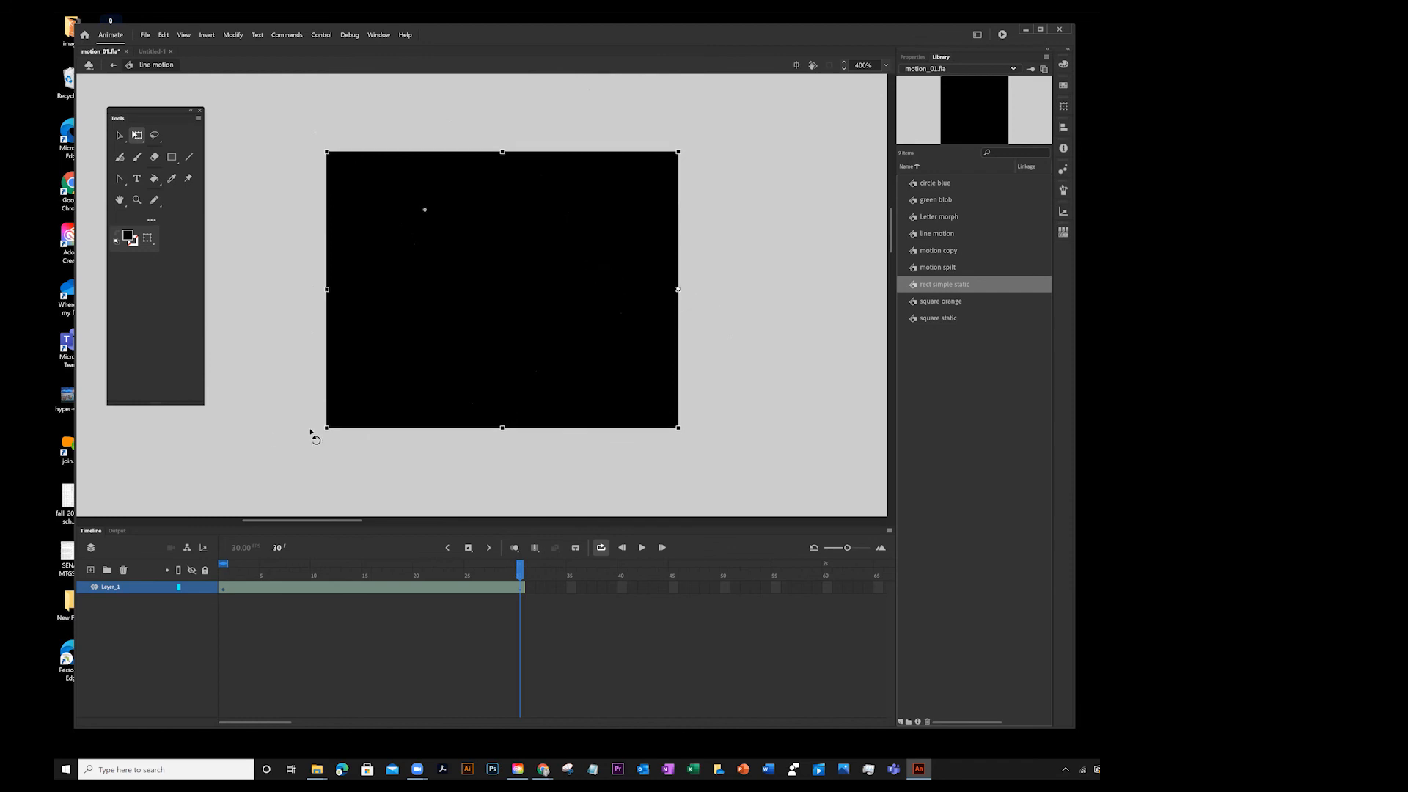
- Narrow the rectangle by moving its left edge inward toward a transformation point at the middle of its right edge
mouse_move(323, 437)
mouse_down()
mouse_move(441, 491)
mouse_move(302, 418)
mouse_move(326, 424)
mouse_up()
key(ctrl+z)
drag(328, 292, 363, 301)
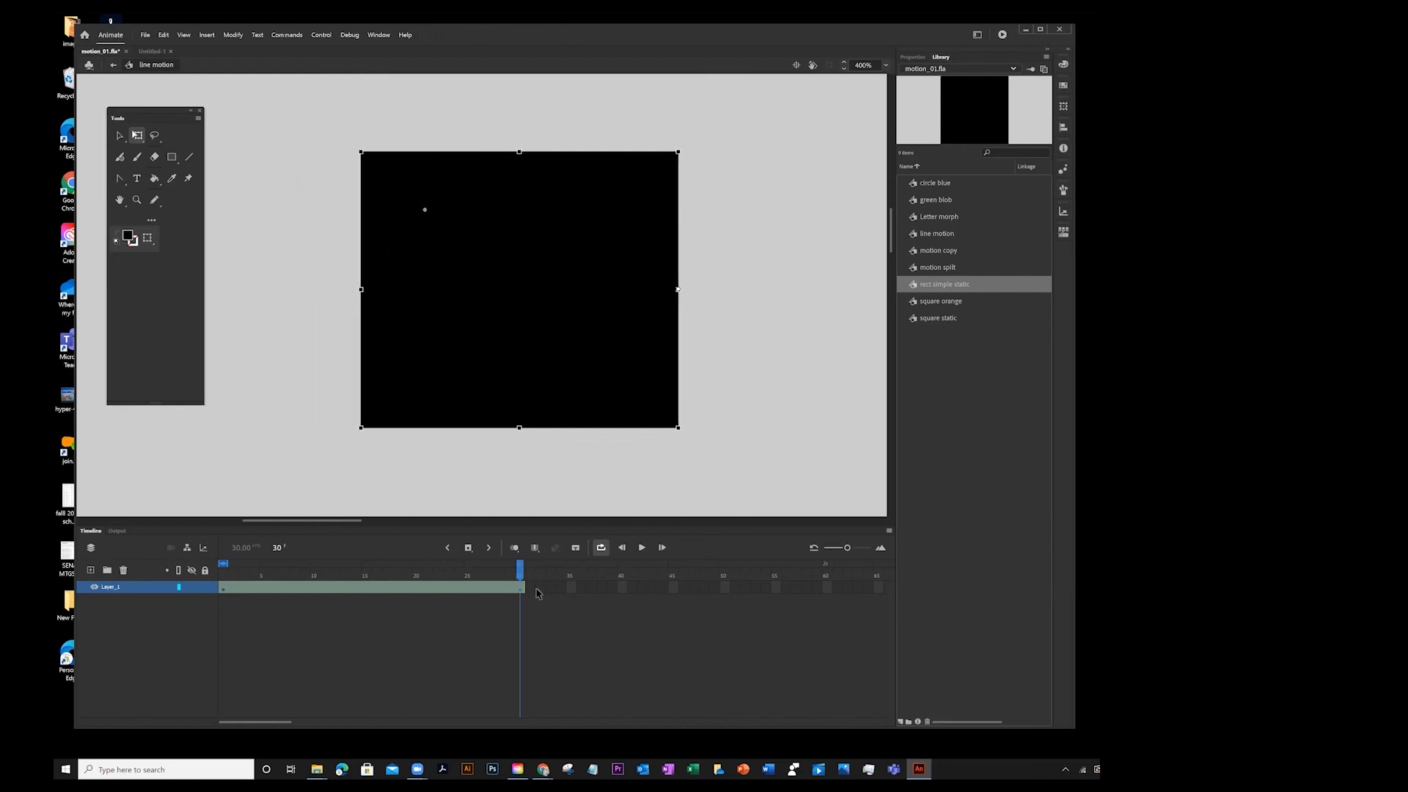